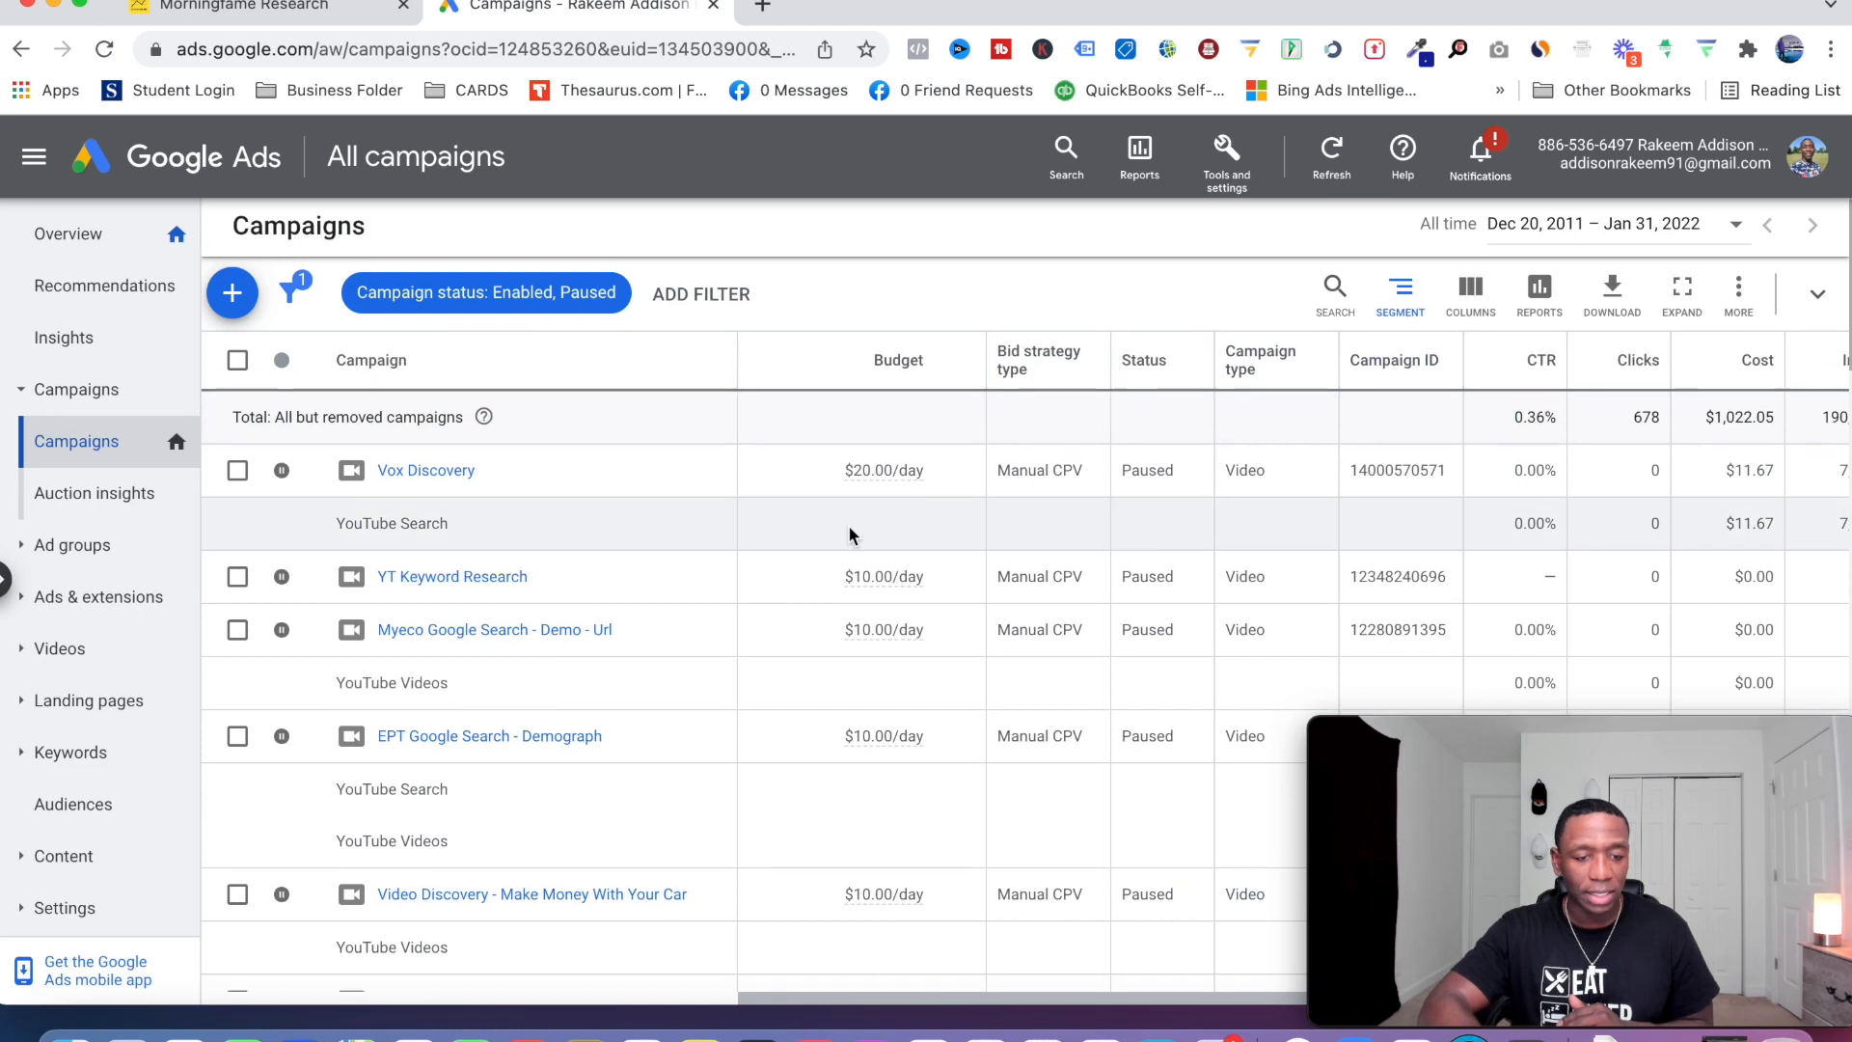
Open the Video Discovery - Make Money With Your Car campaign and review its ad group's cost, view and earned-action metrics.
scroll(851, 536, up, 2)
scroll(851, 536, down, 3)
scroll(851, 536, up, 1)
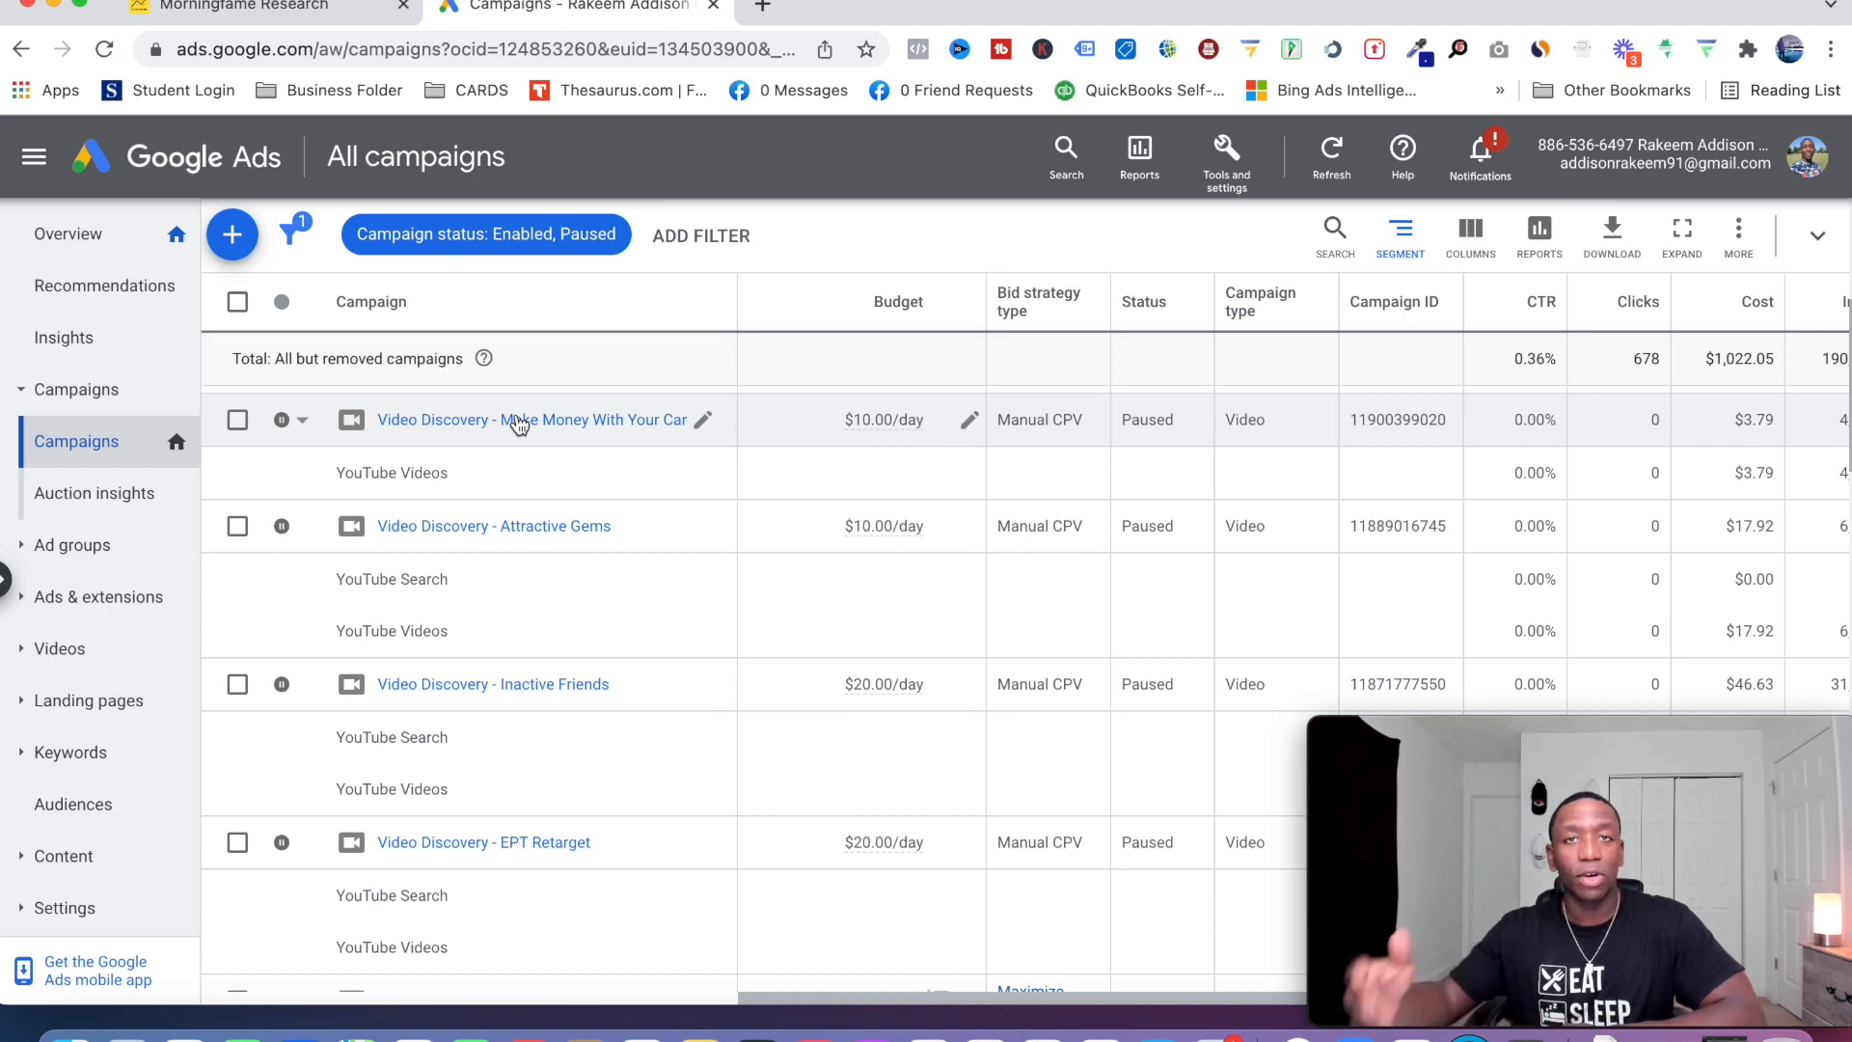
click(518, 421)
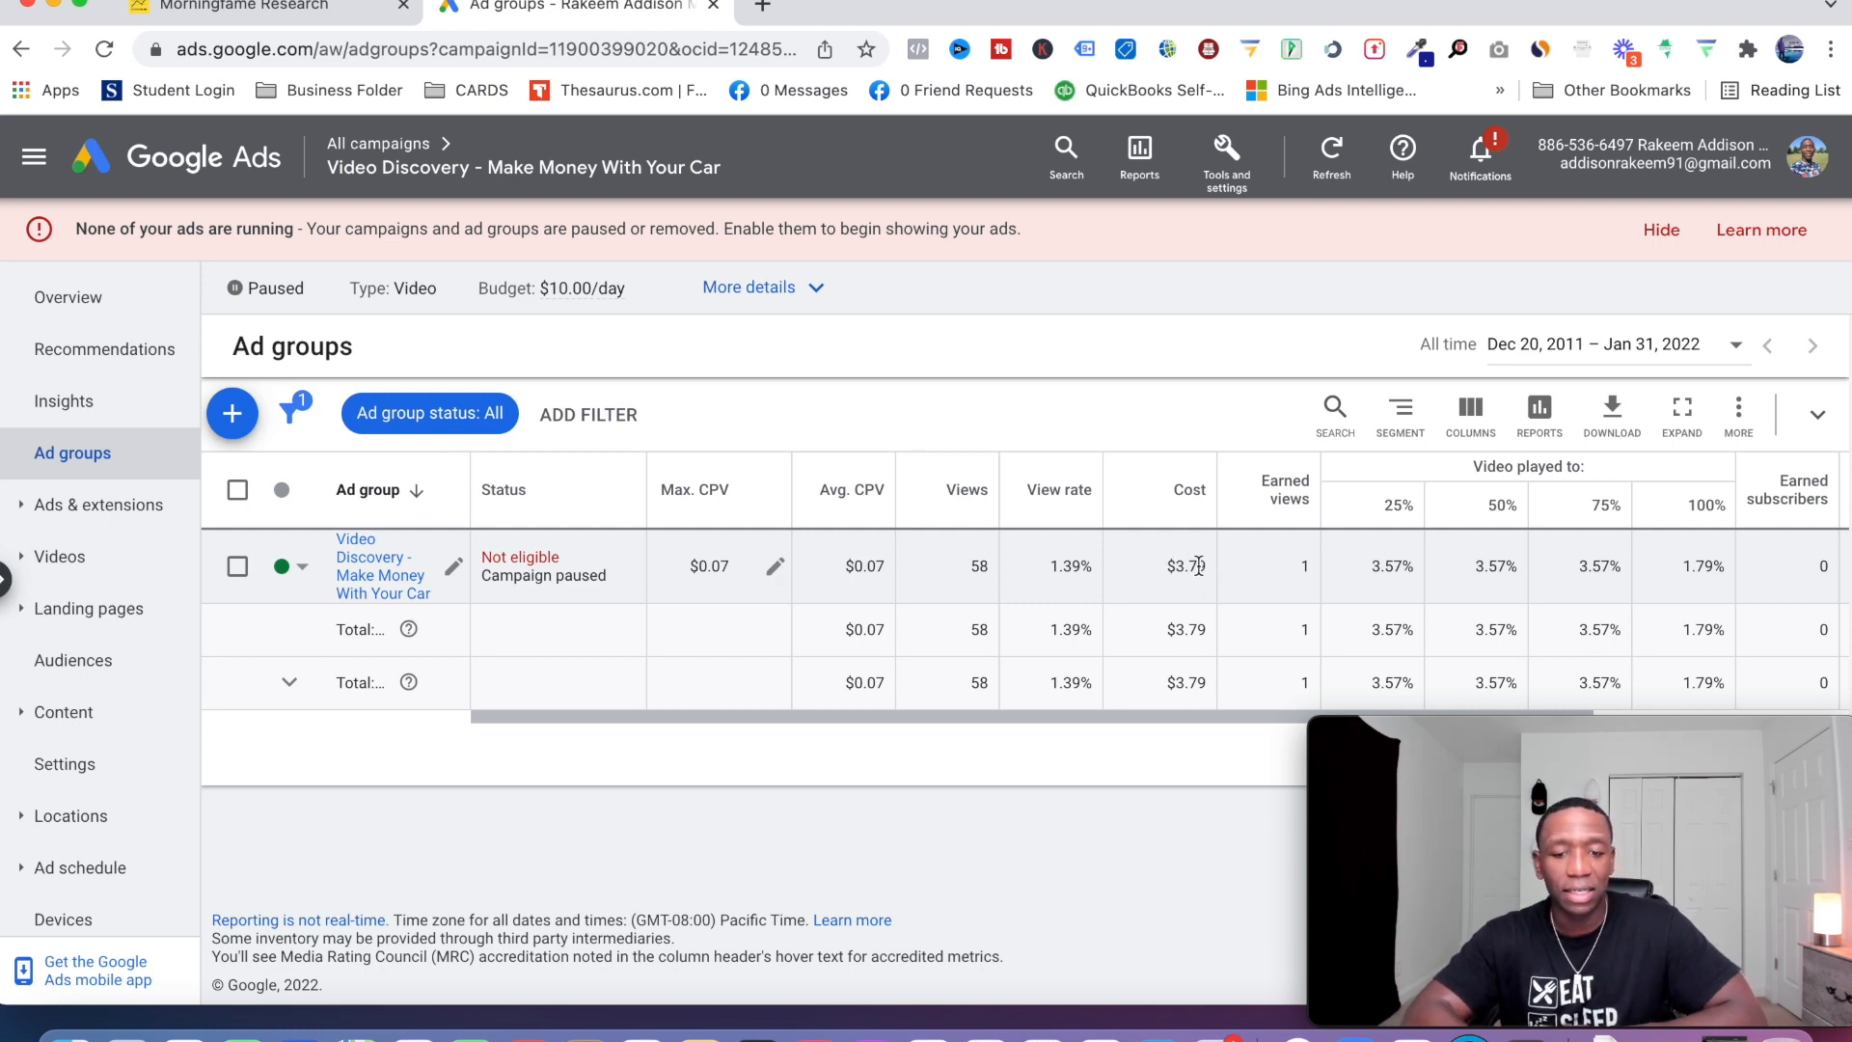
mouse_move(1309, 485)
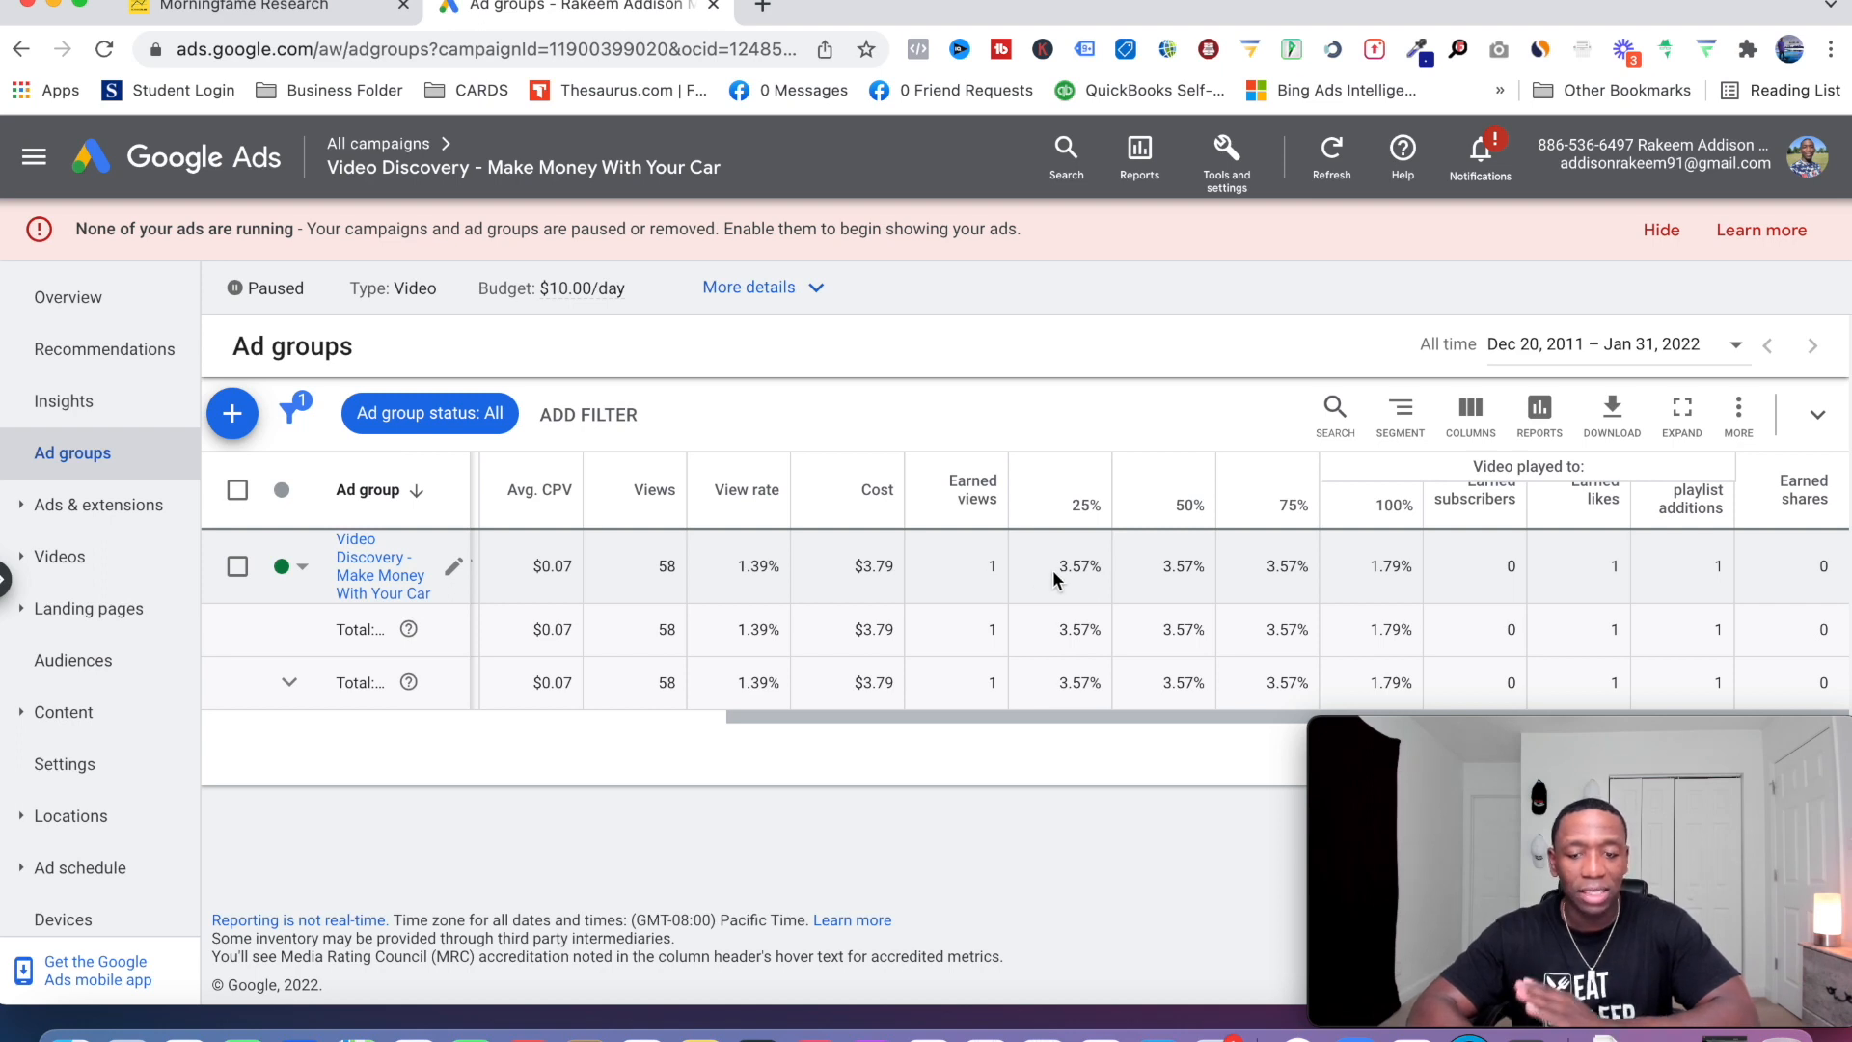
scroll(875, 575, left, 5)
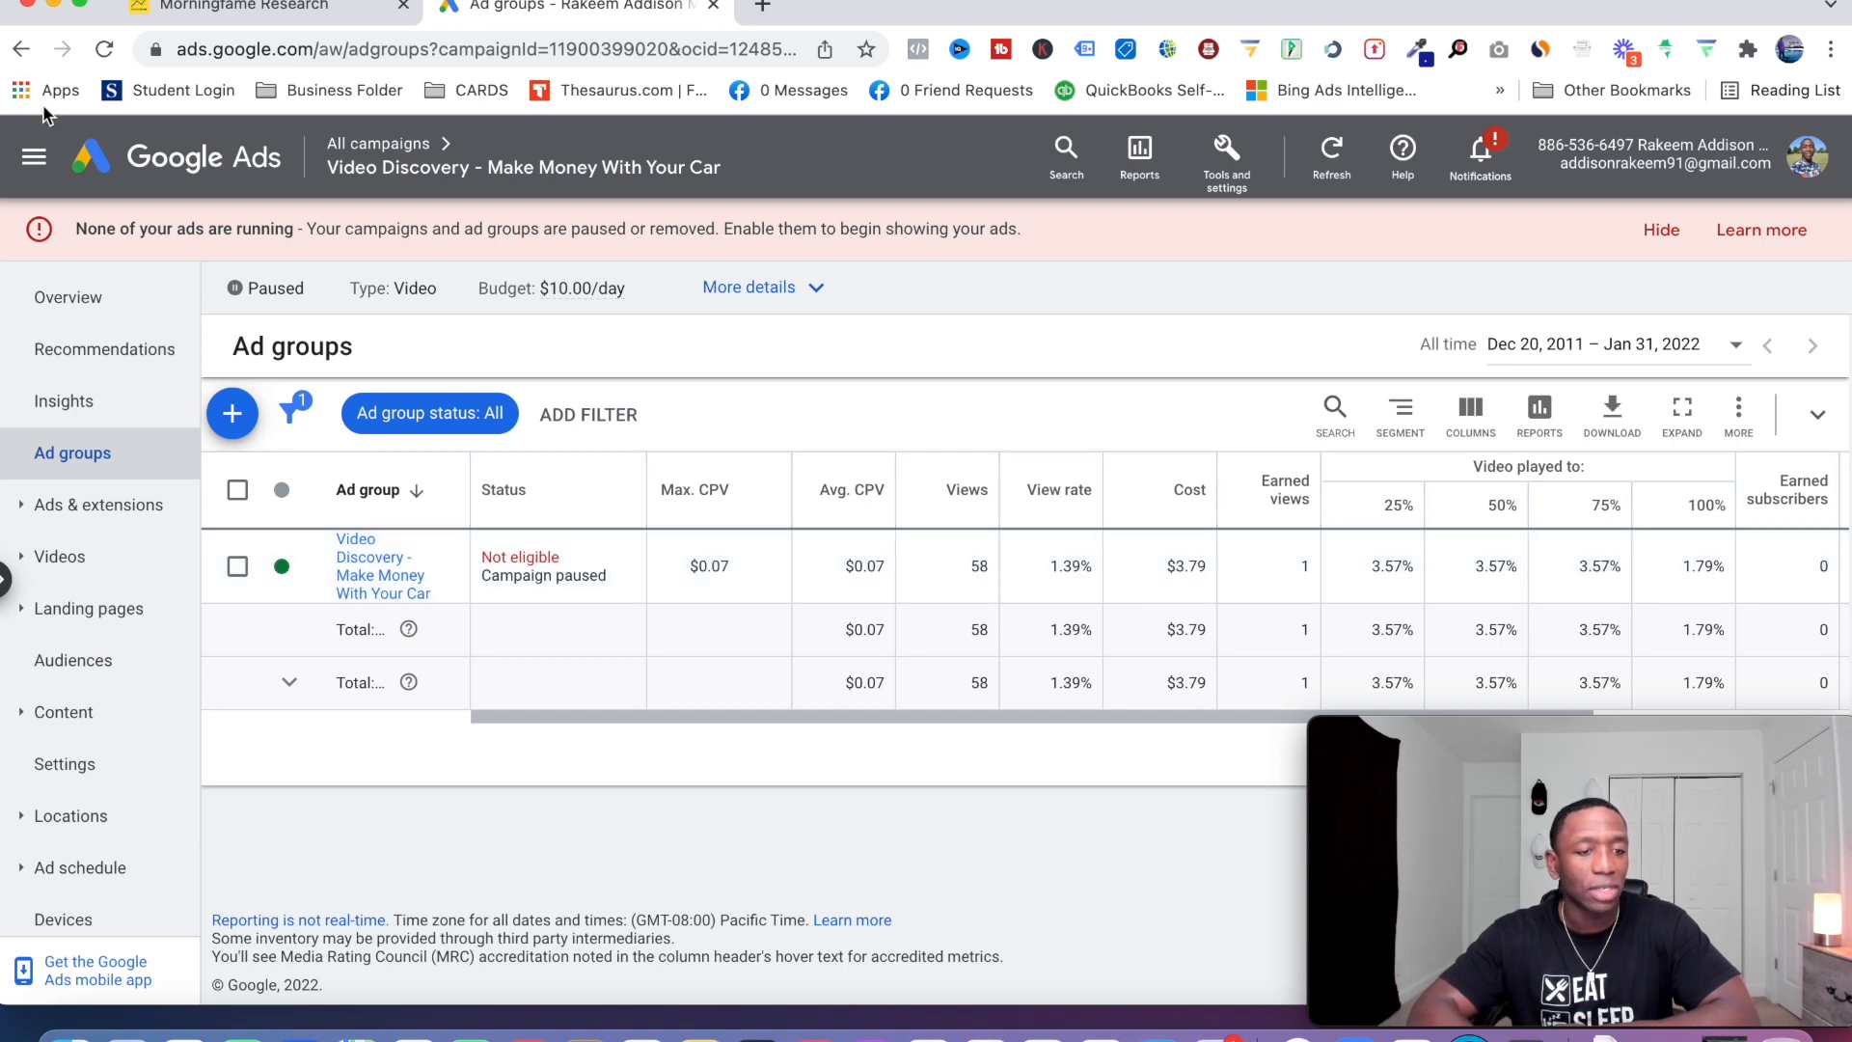
Go back to all campaigns, open Video Discovery - Attractive Gems and examine its ad group's views, cost and earned subscribers.
click(21, 51)
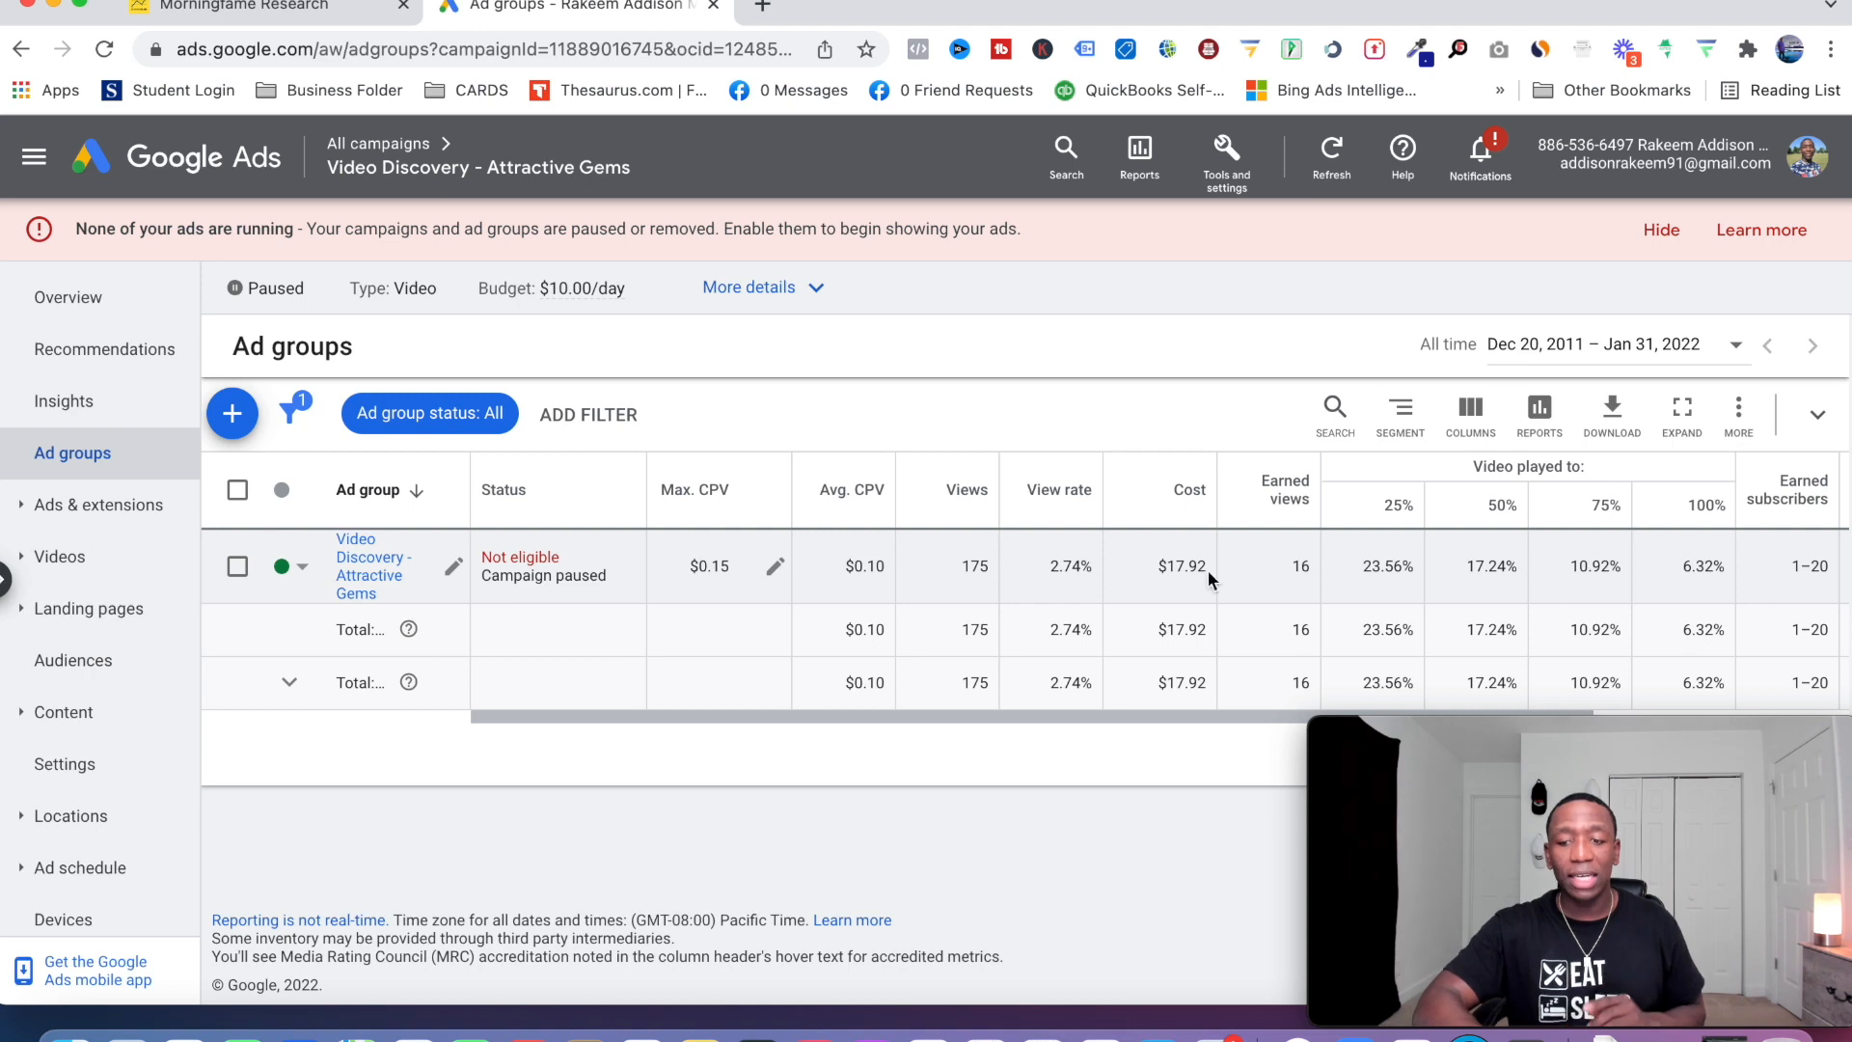
scroll(1297, 583, right, 2)
scroll(1296, 583, right, 5)
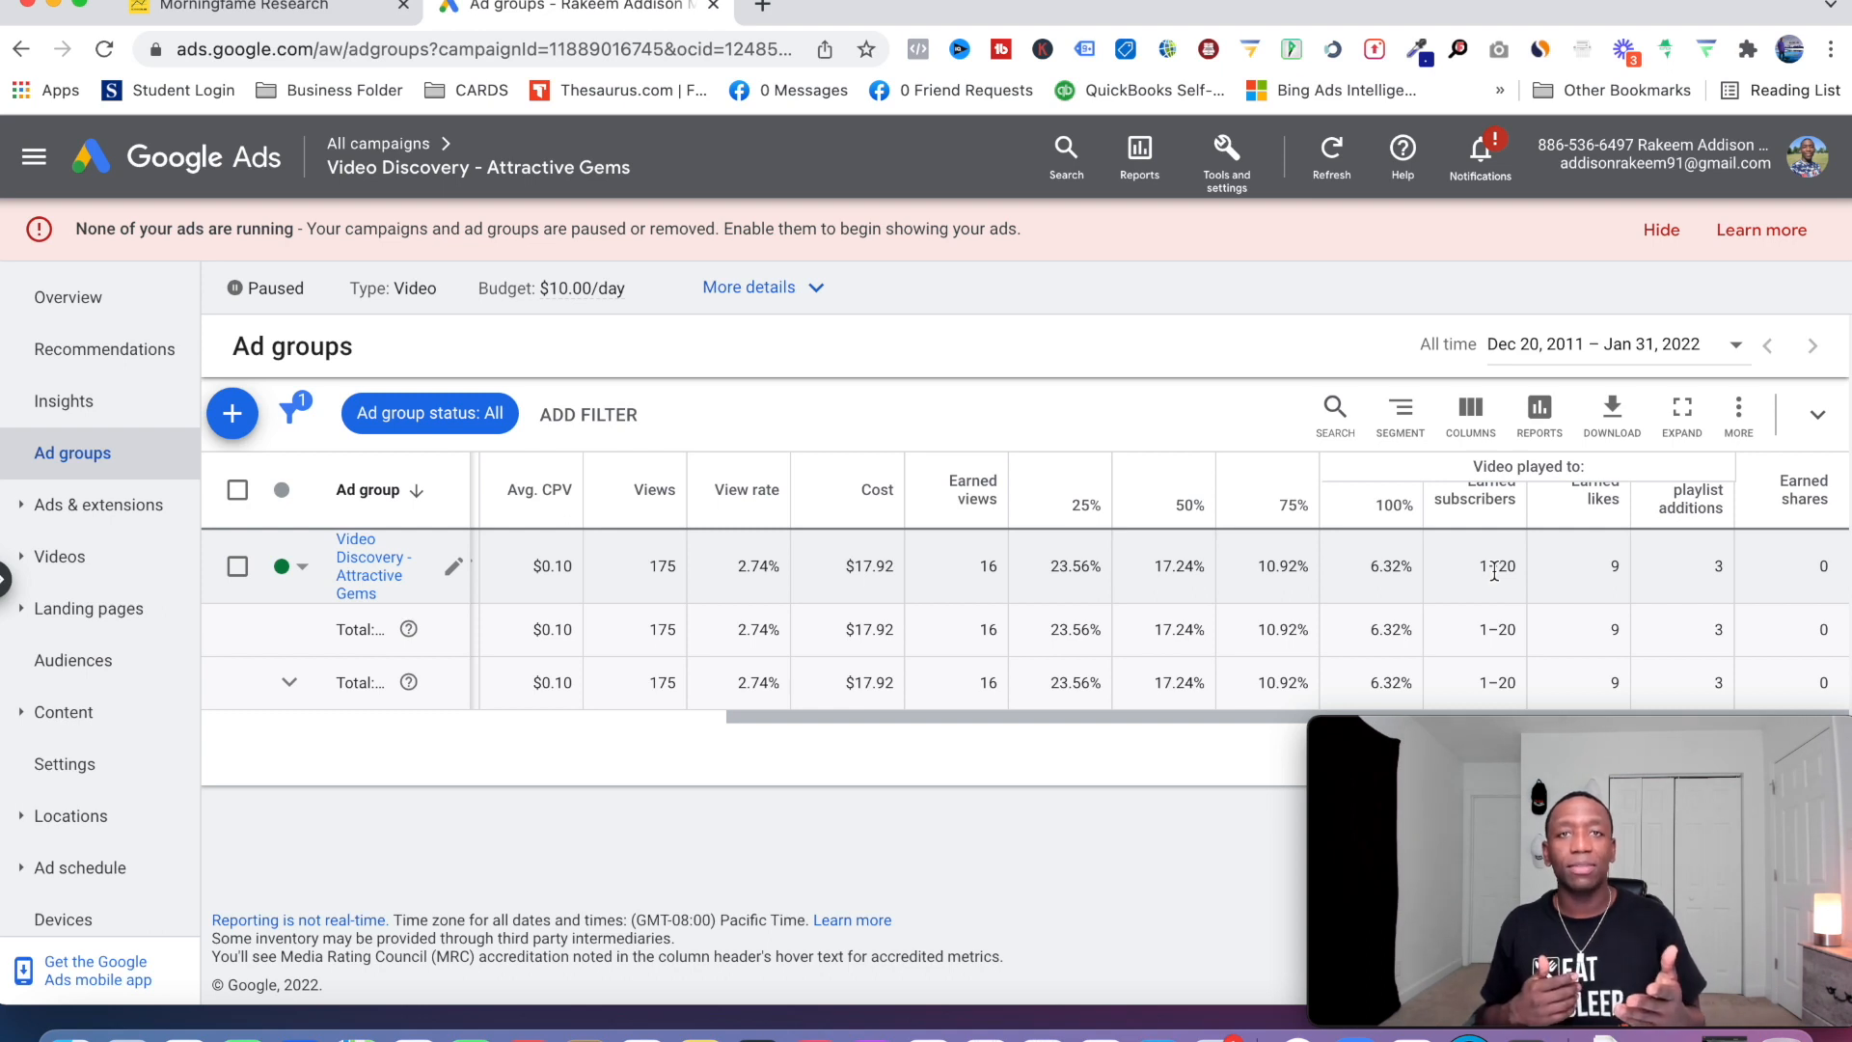
Review the ad group costs and earned actions of the Video Discovery - EPT Retarget and Video Discovery - Inactive Friends campaigns.
click(22, 50)
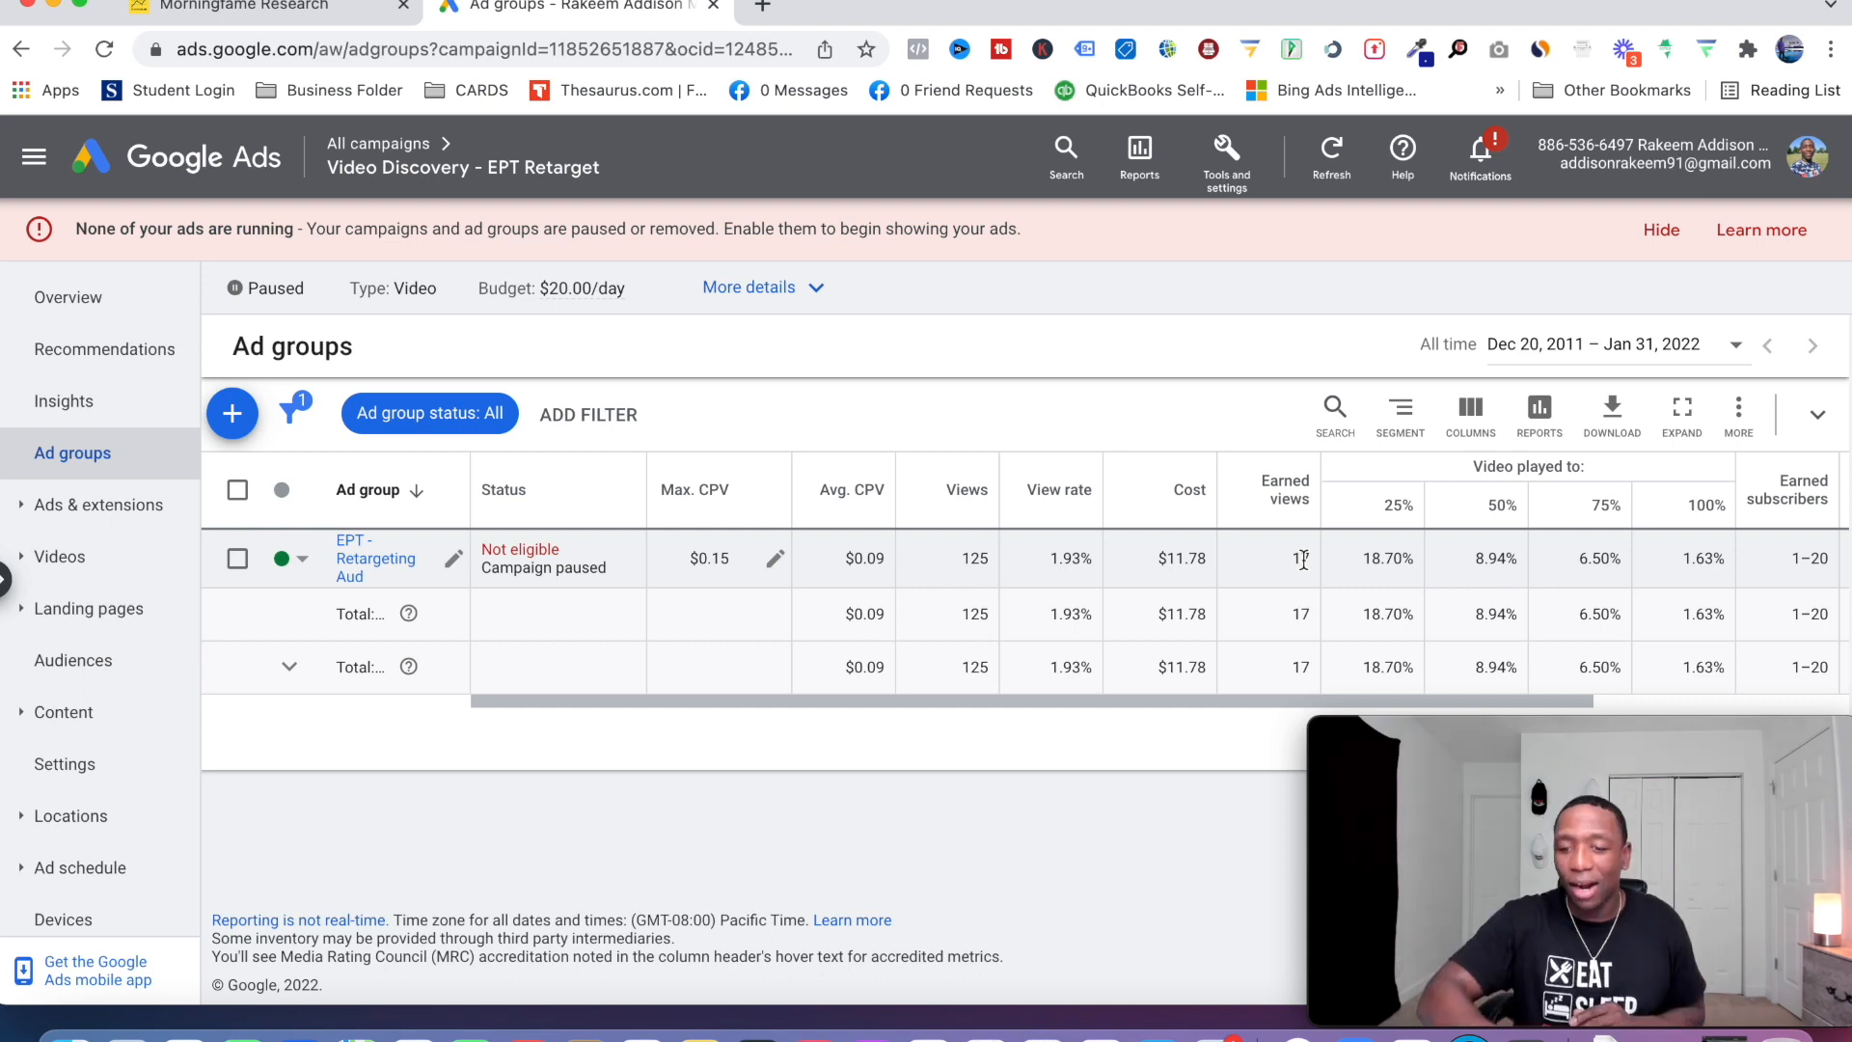
scroll(1162, 555, right, 5)
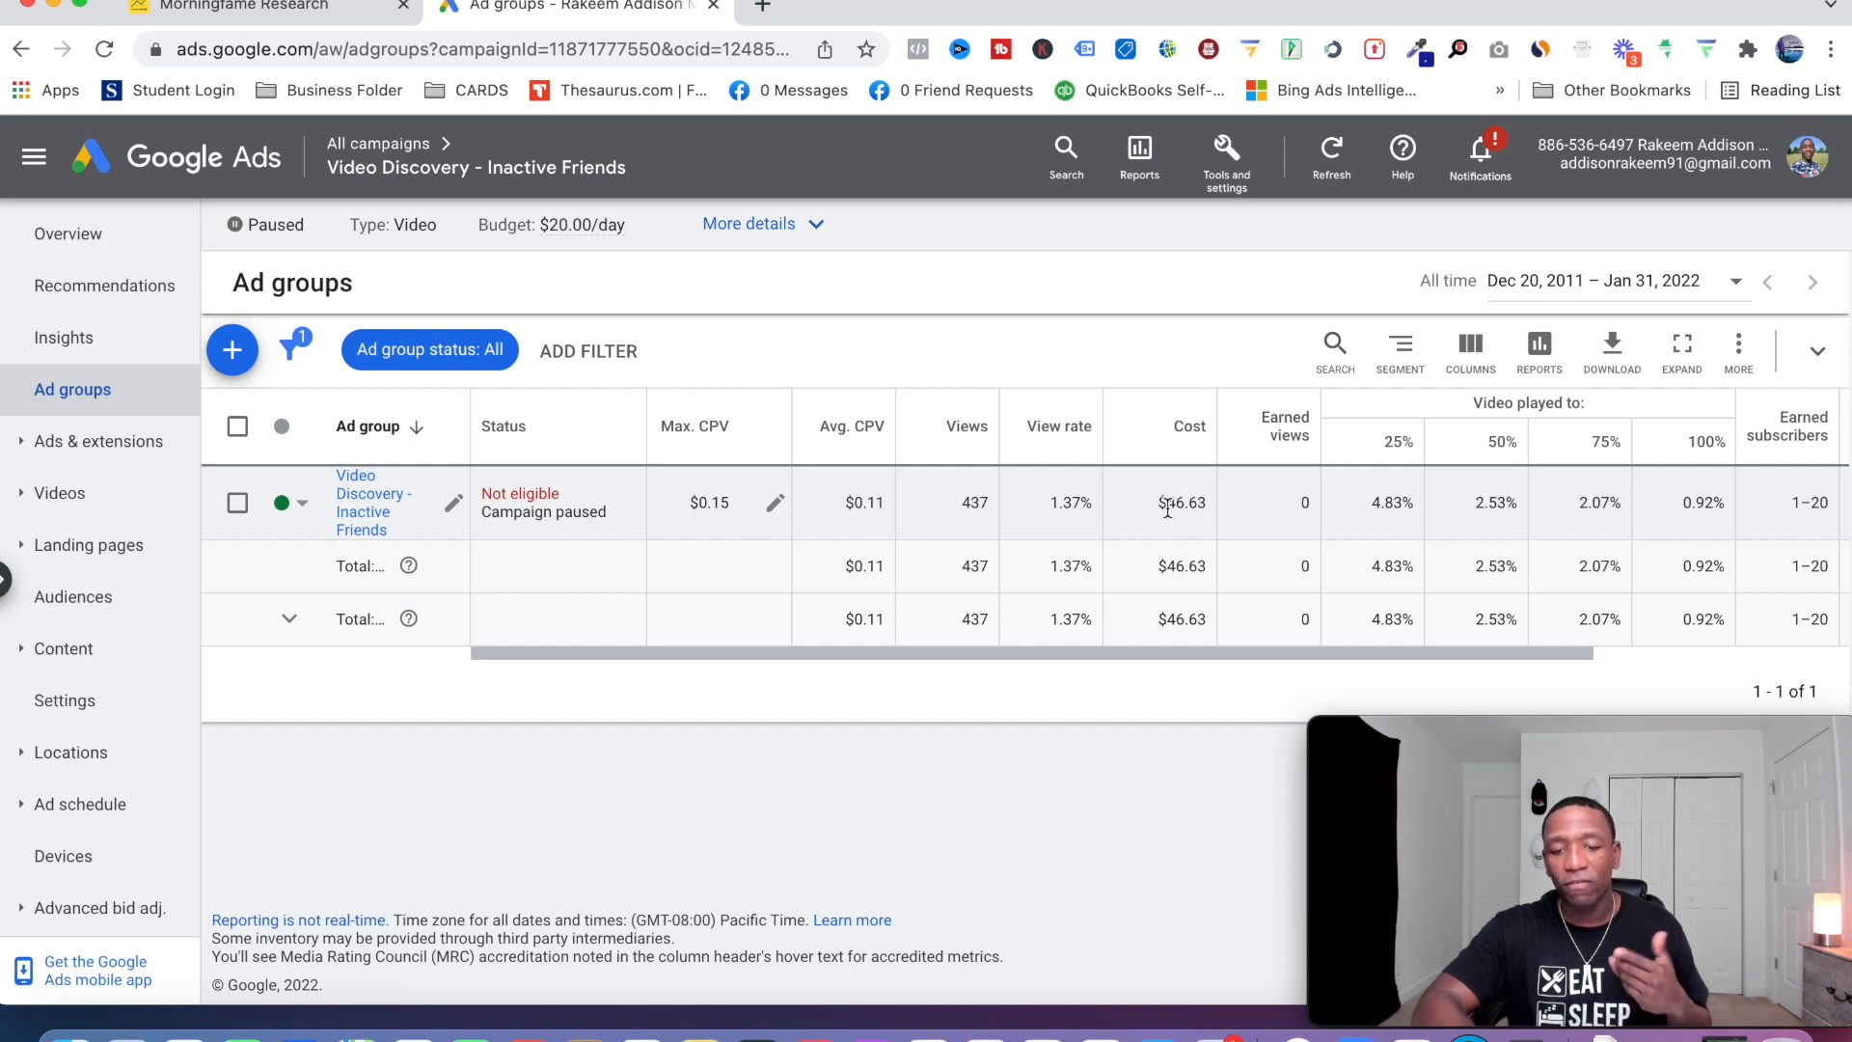
scroll(1438, 535, right, 5)
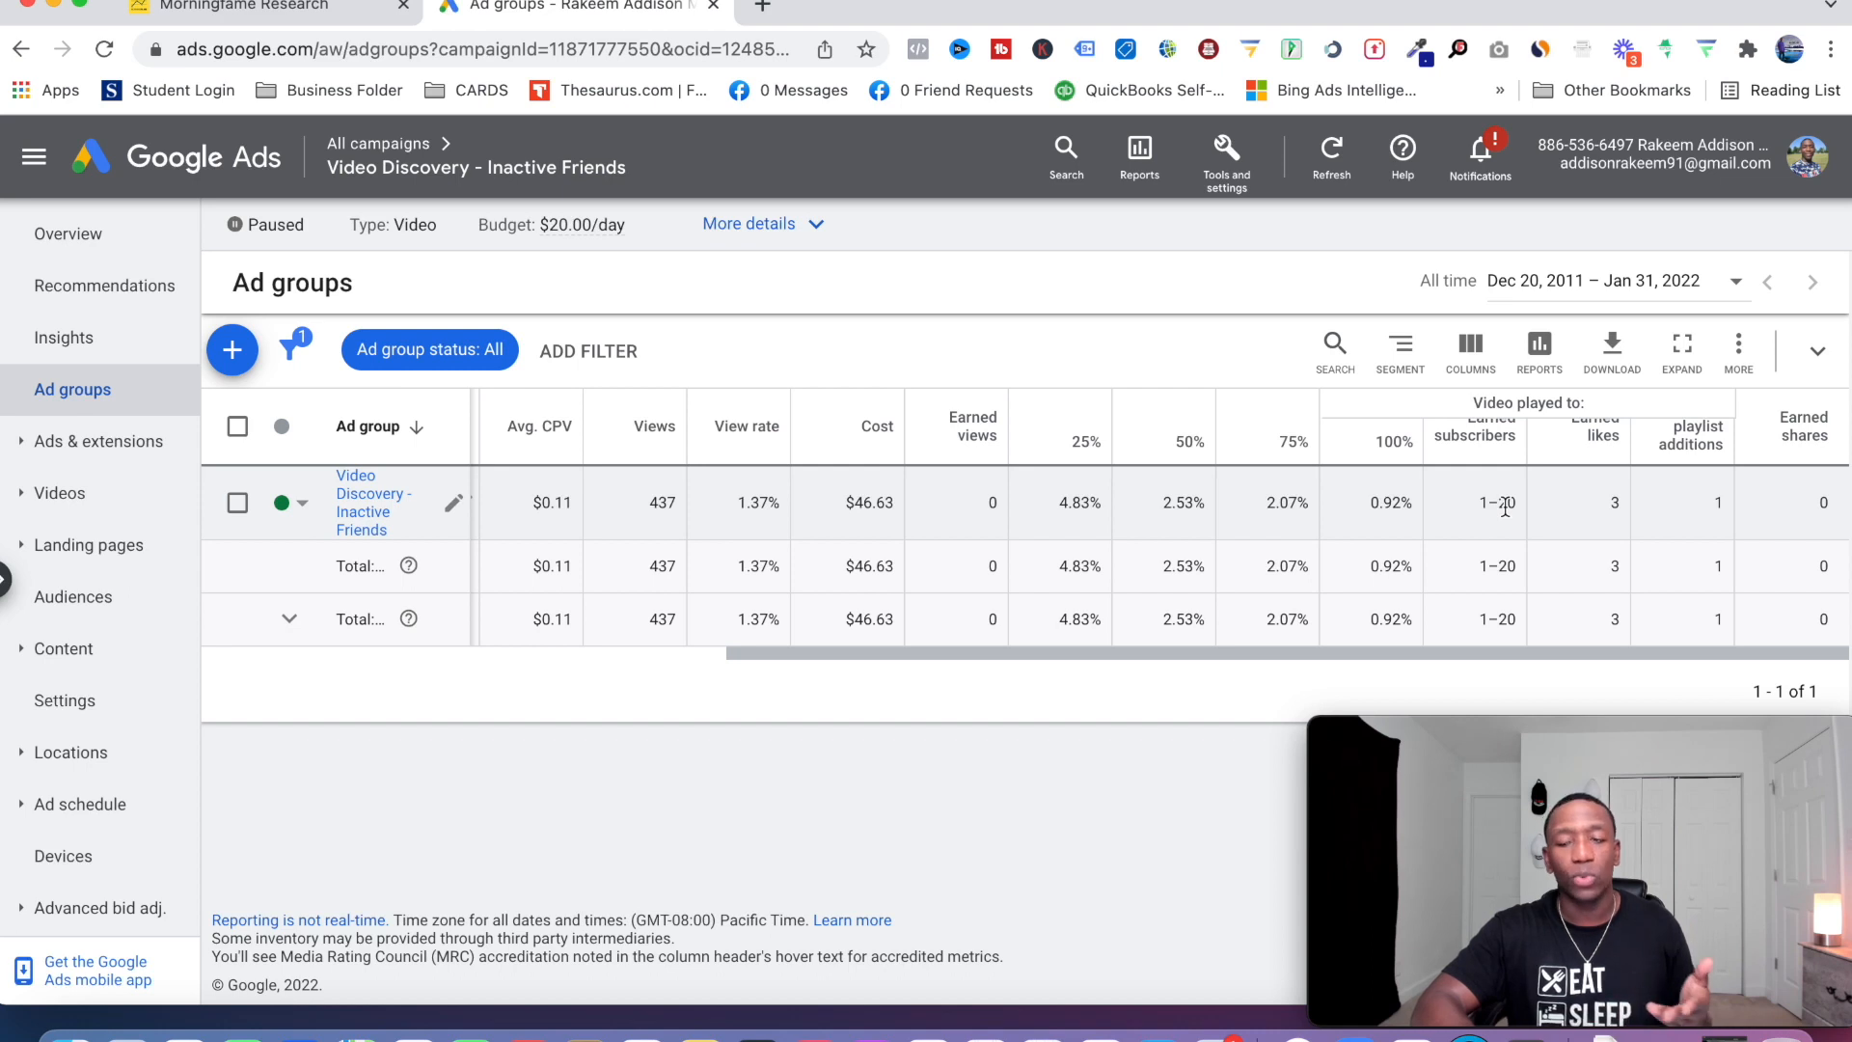
mouse_move(1598, 441)
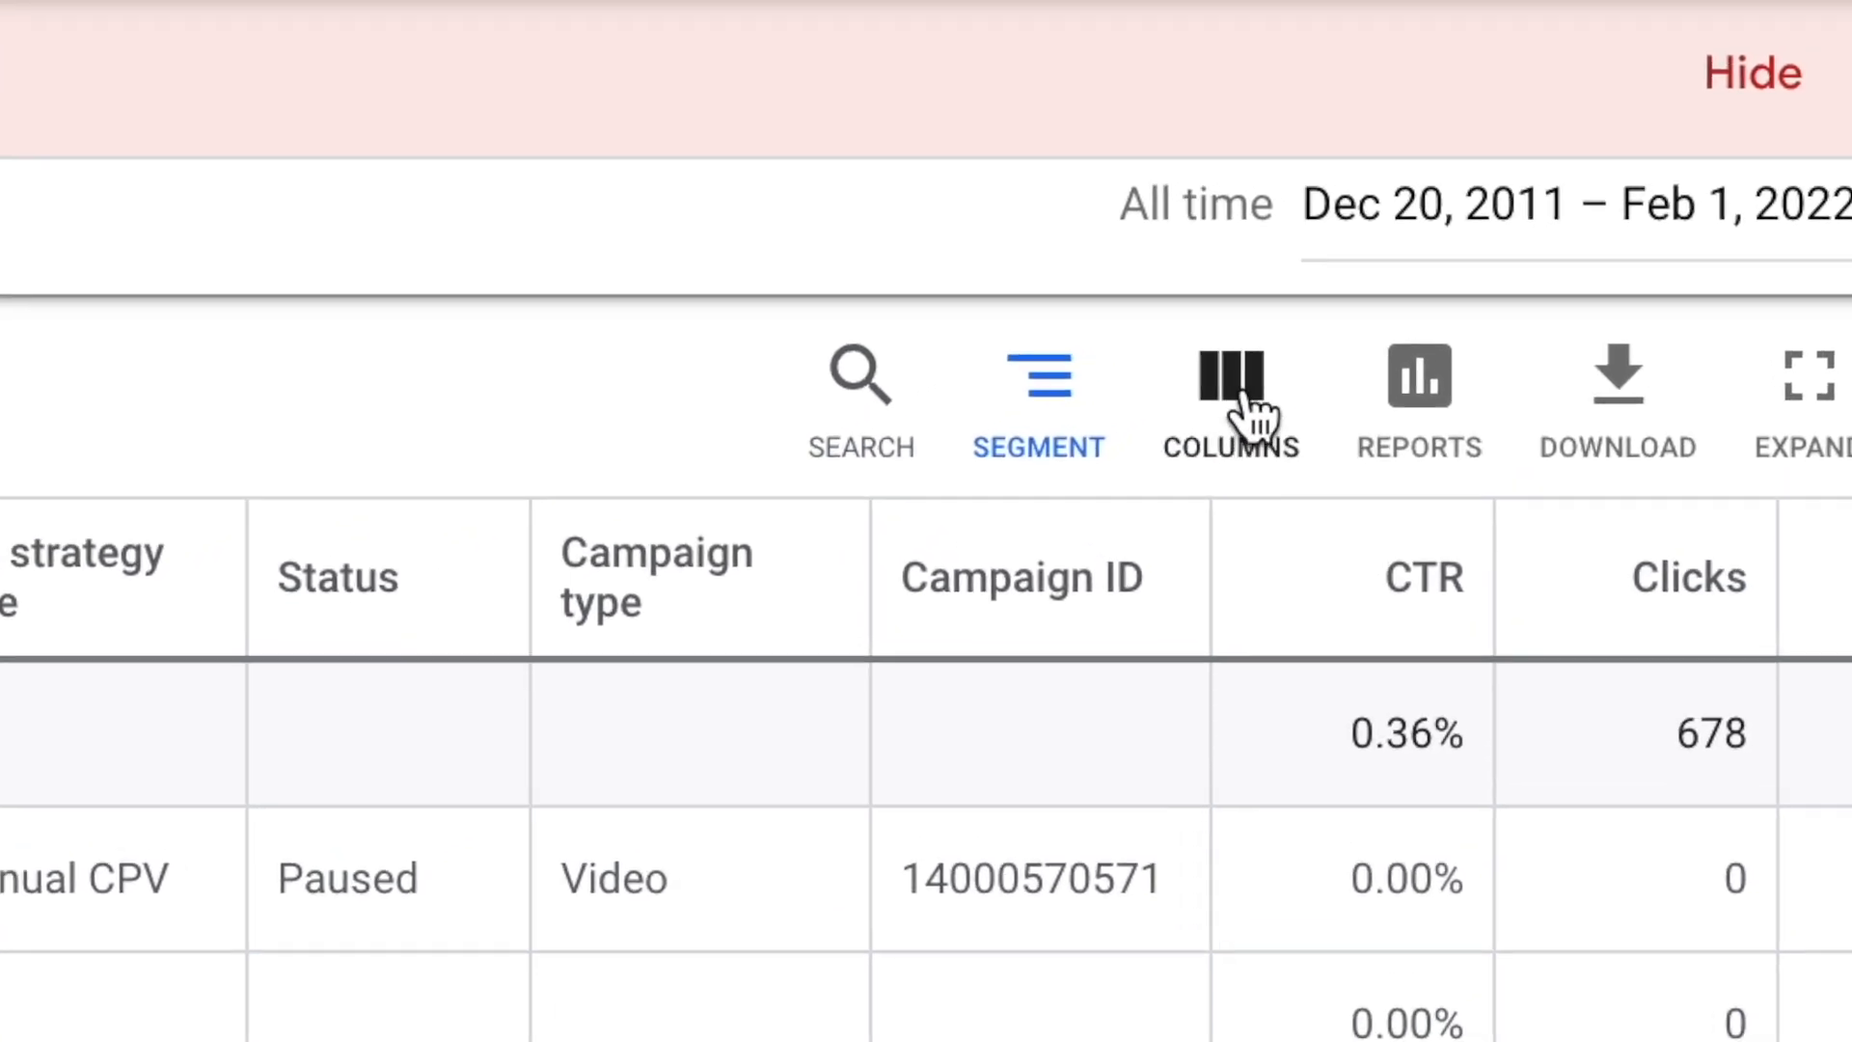
Modify the campaigns table columns by removing Campaign type, Campaign ID, CTR, Clicks, Cost, Impr., Avg. cost and Conversions.
click(1194, 425)
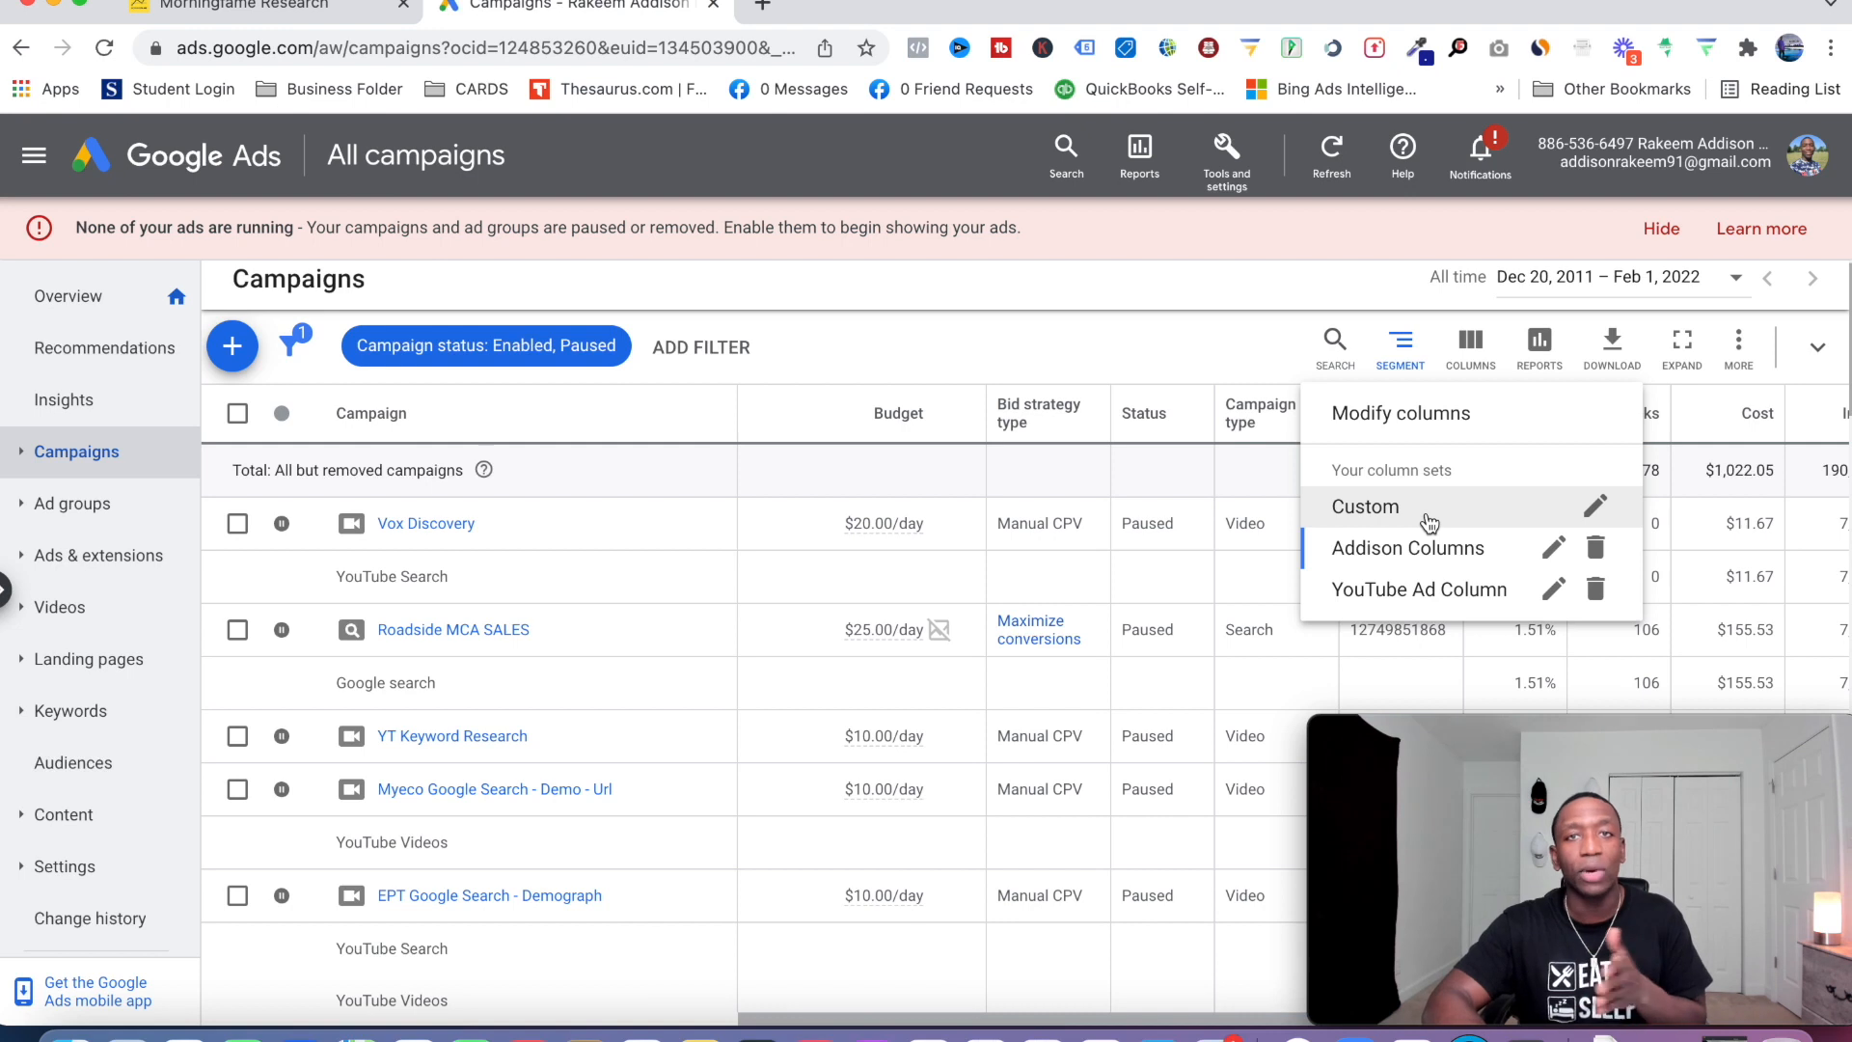
click(1421, 415)
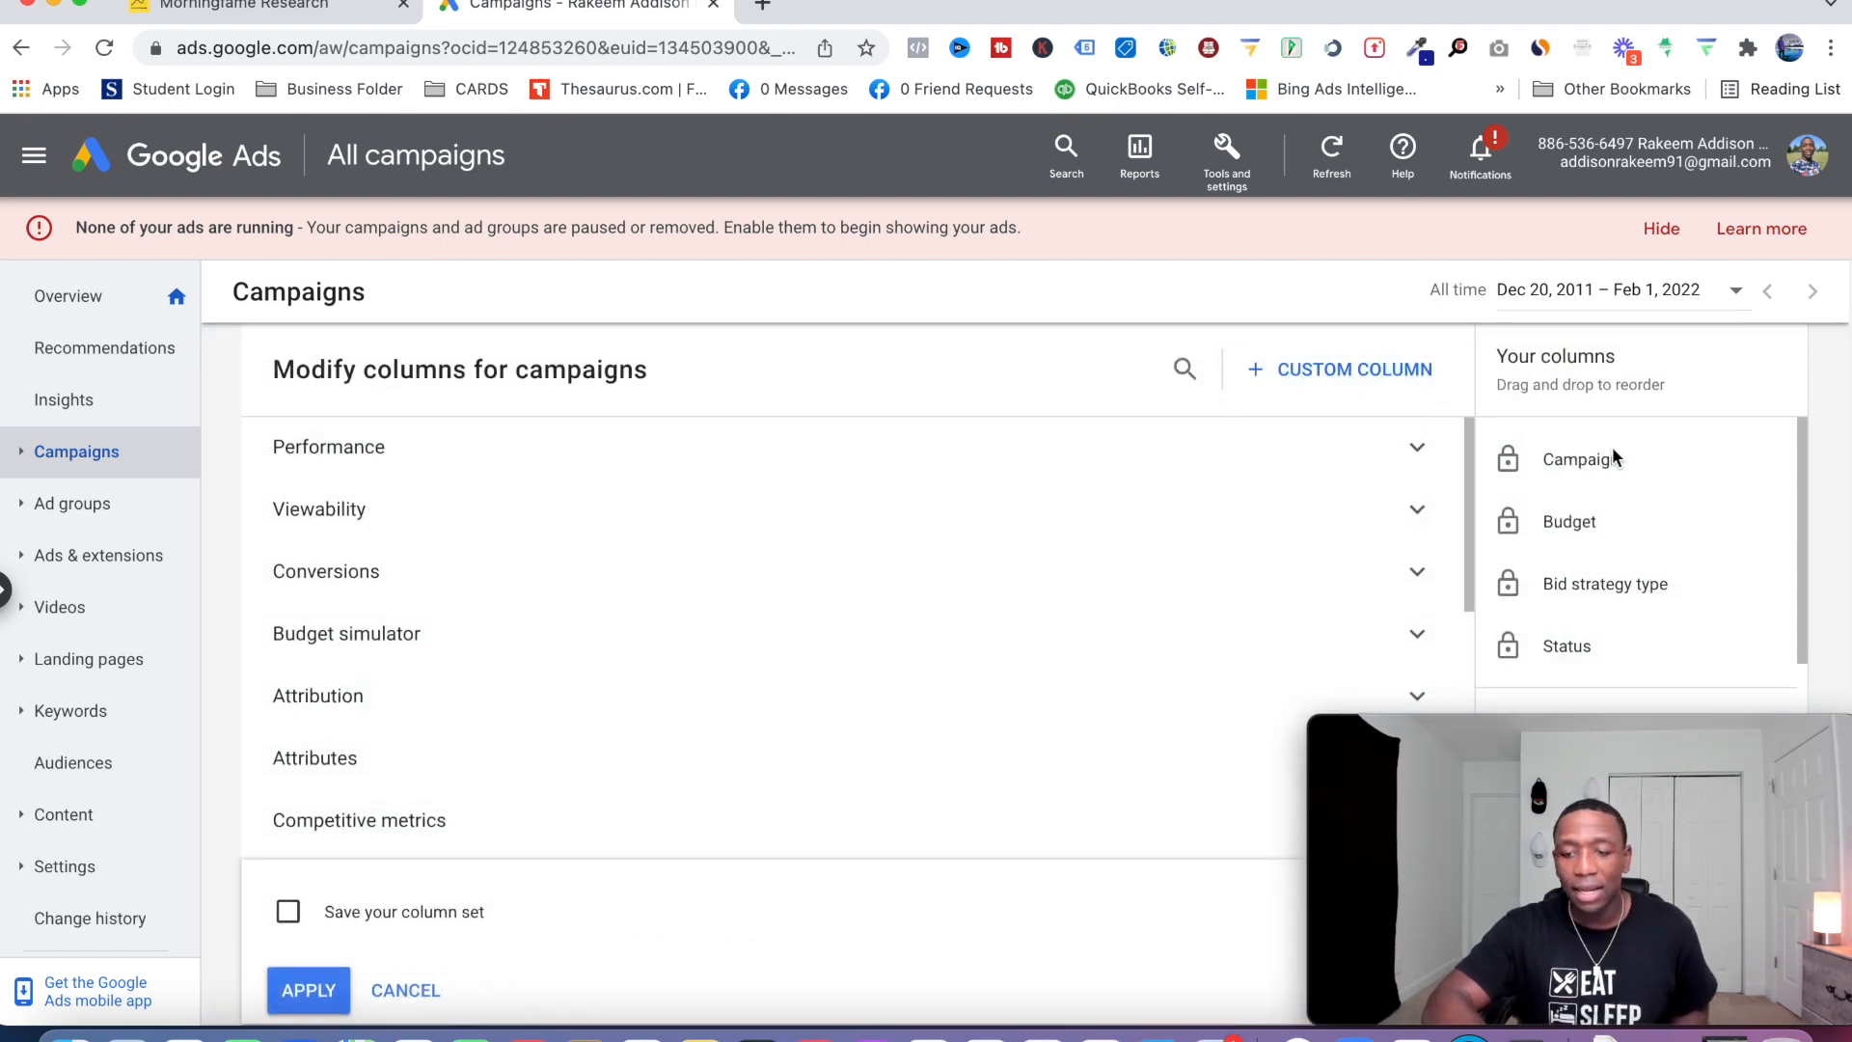
drag(1649, 733, 1109, 731)
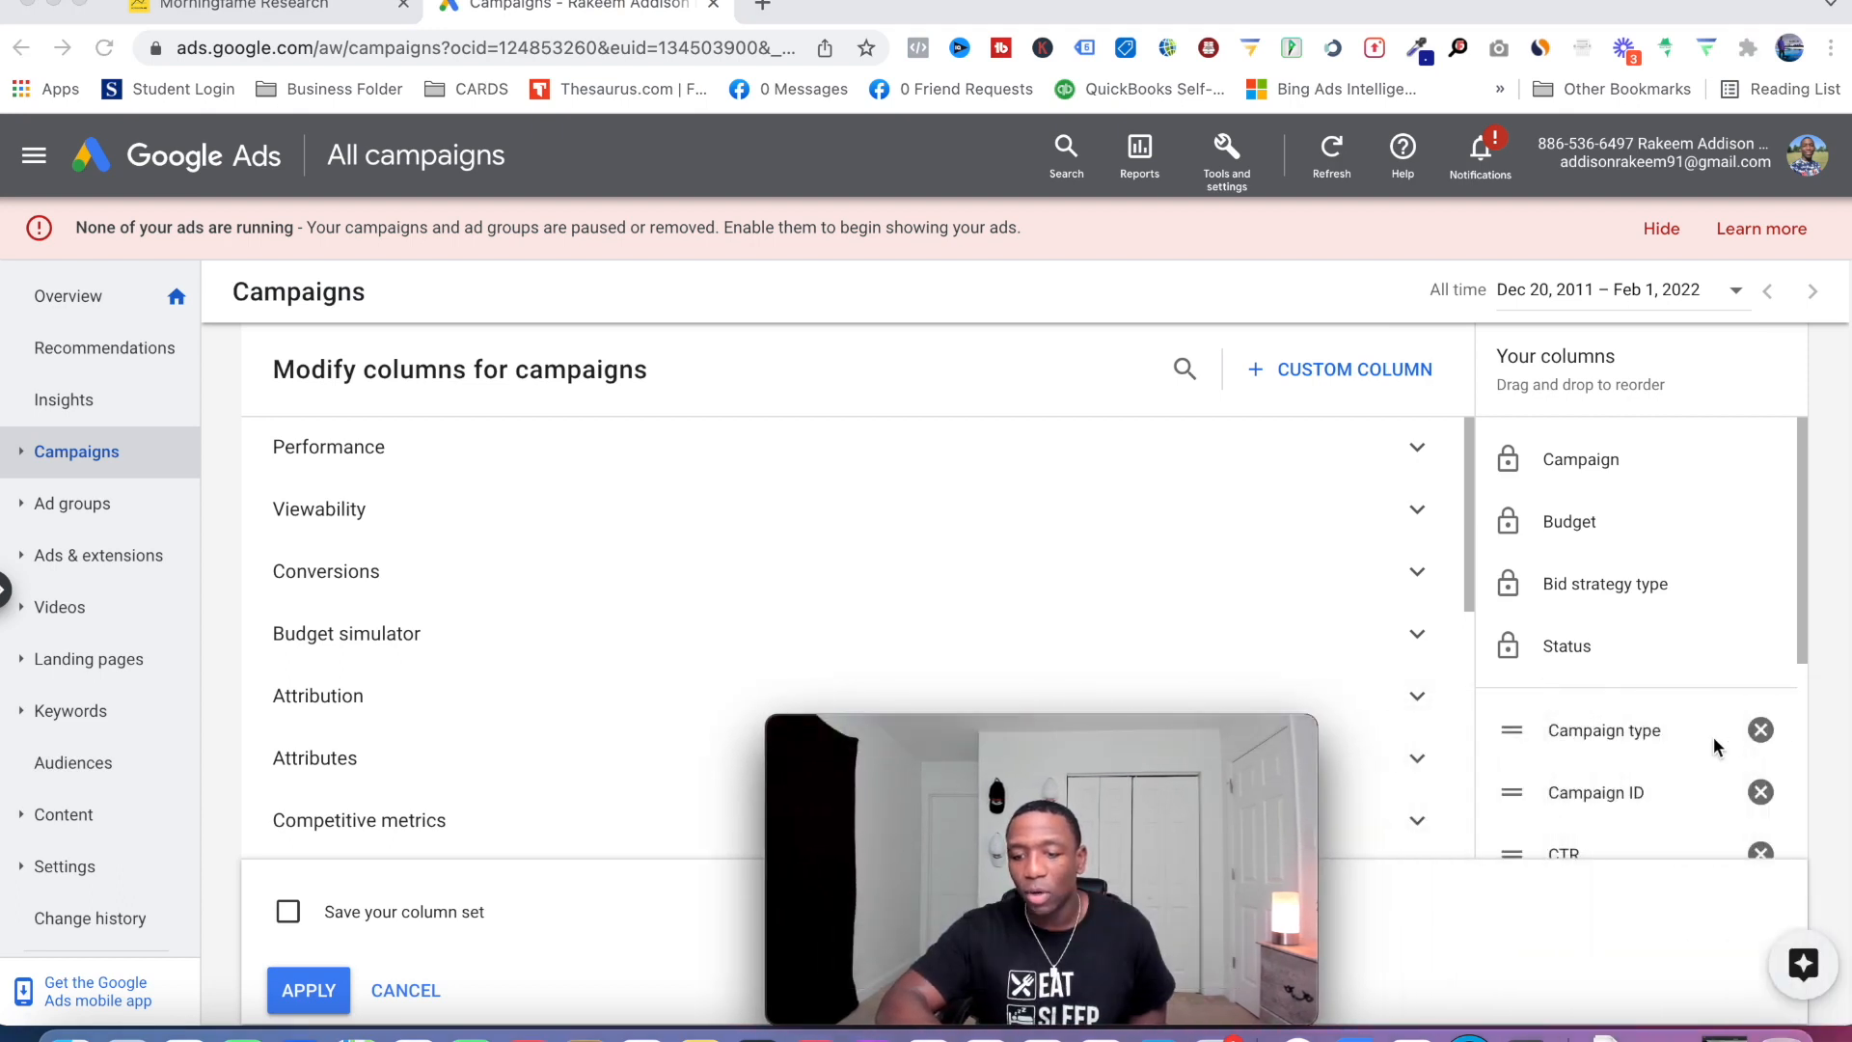
scroll(1713, 737, down, 2)
scroll(1713, 736, down, 1)
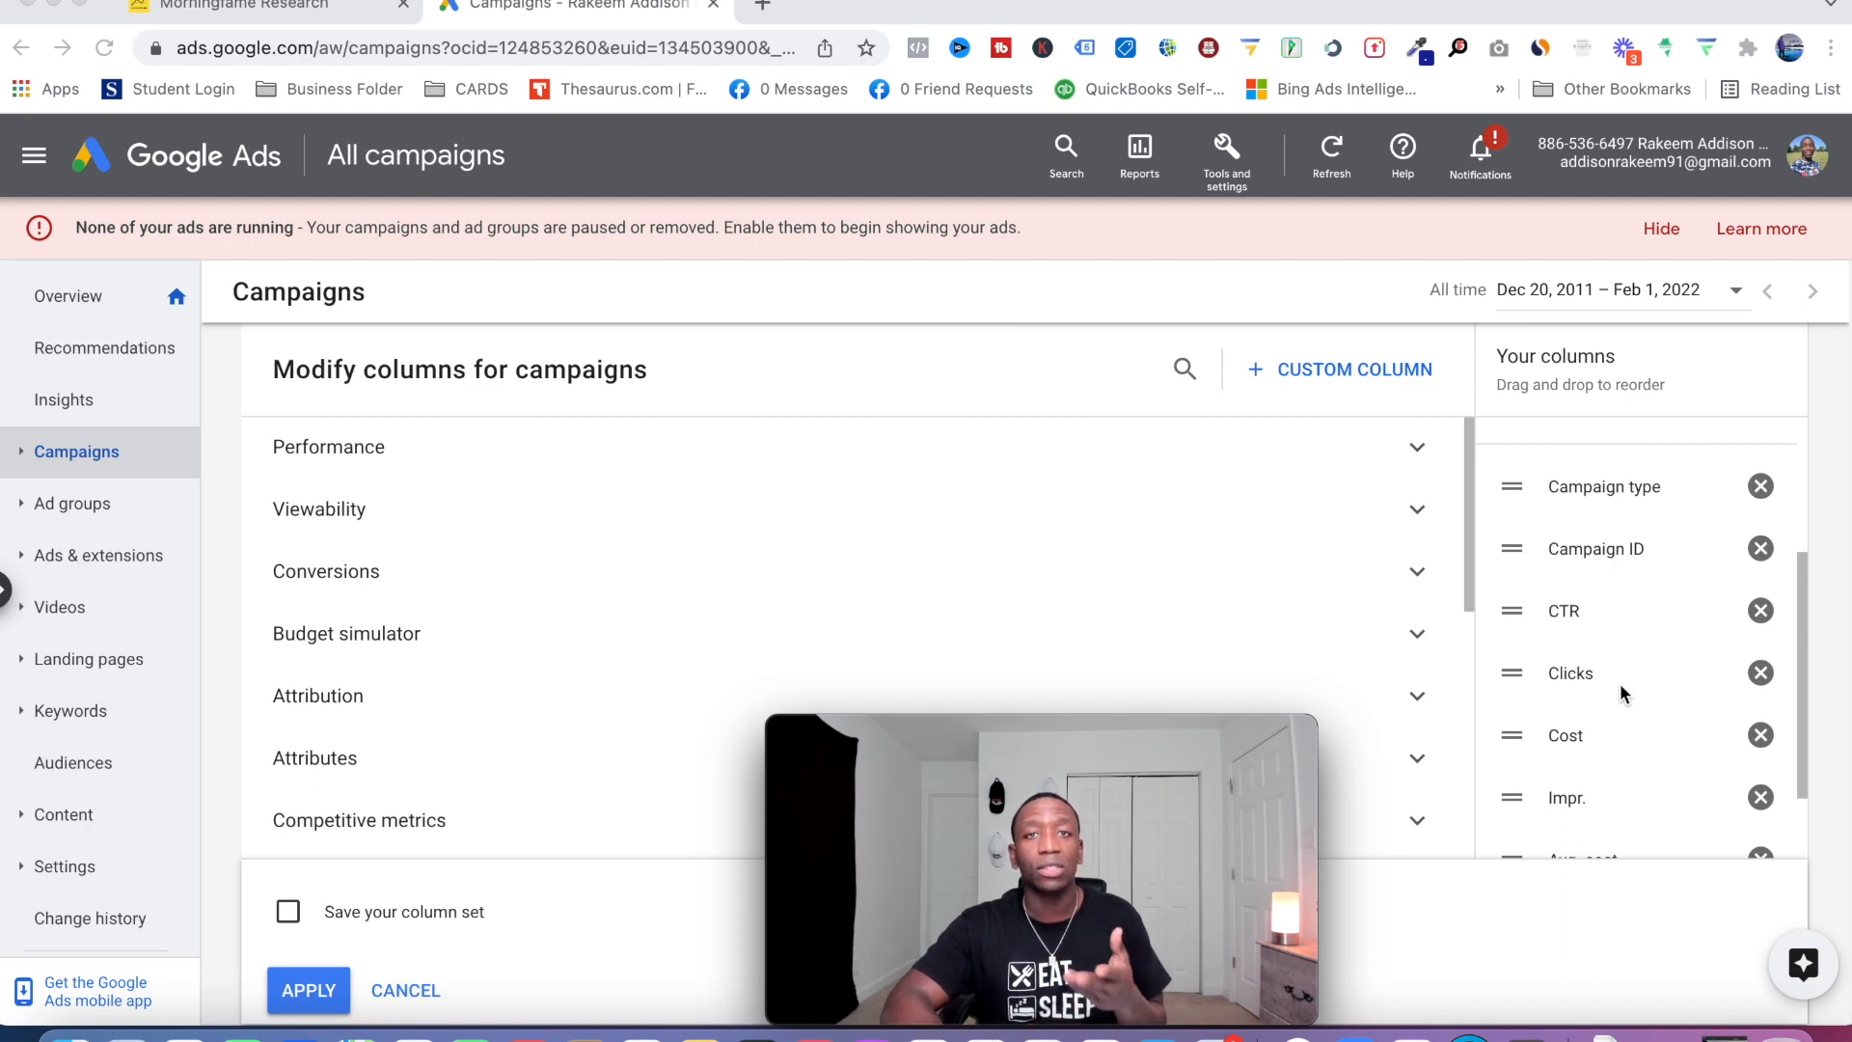
scroll(1767, 521, up, 1)
click(1761, 497)
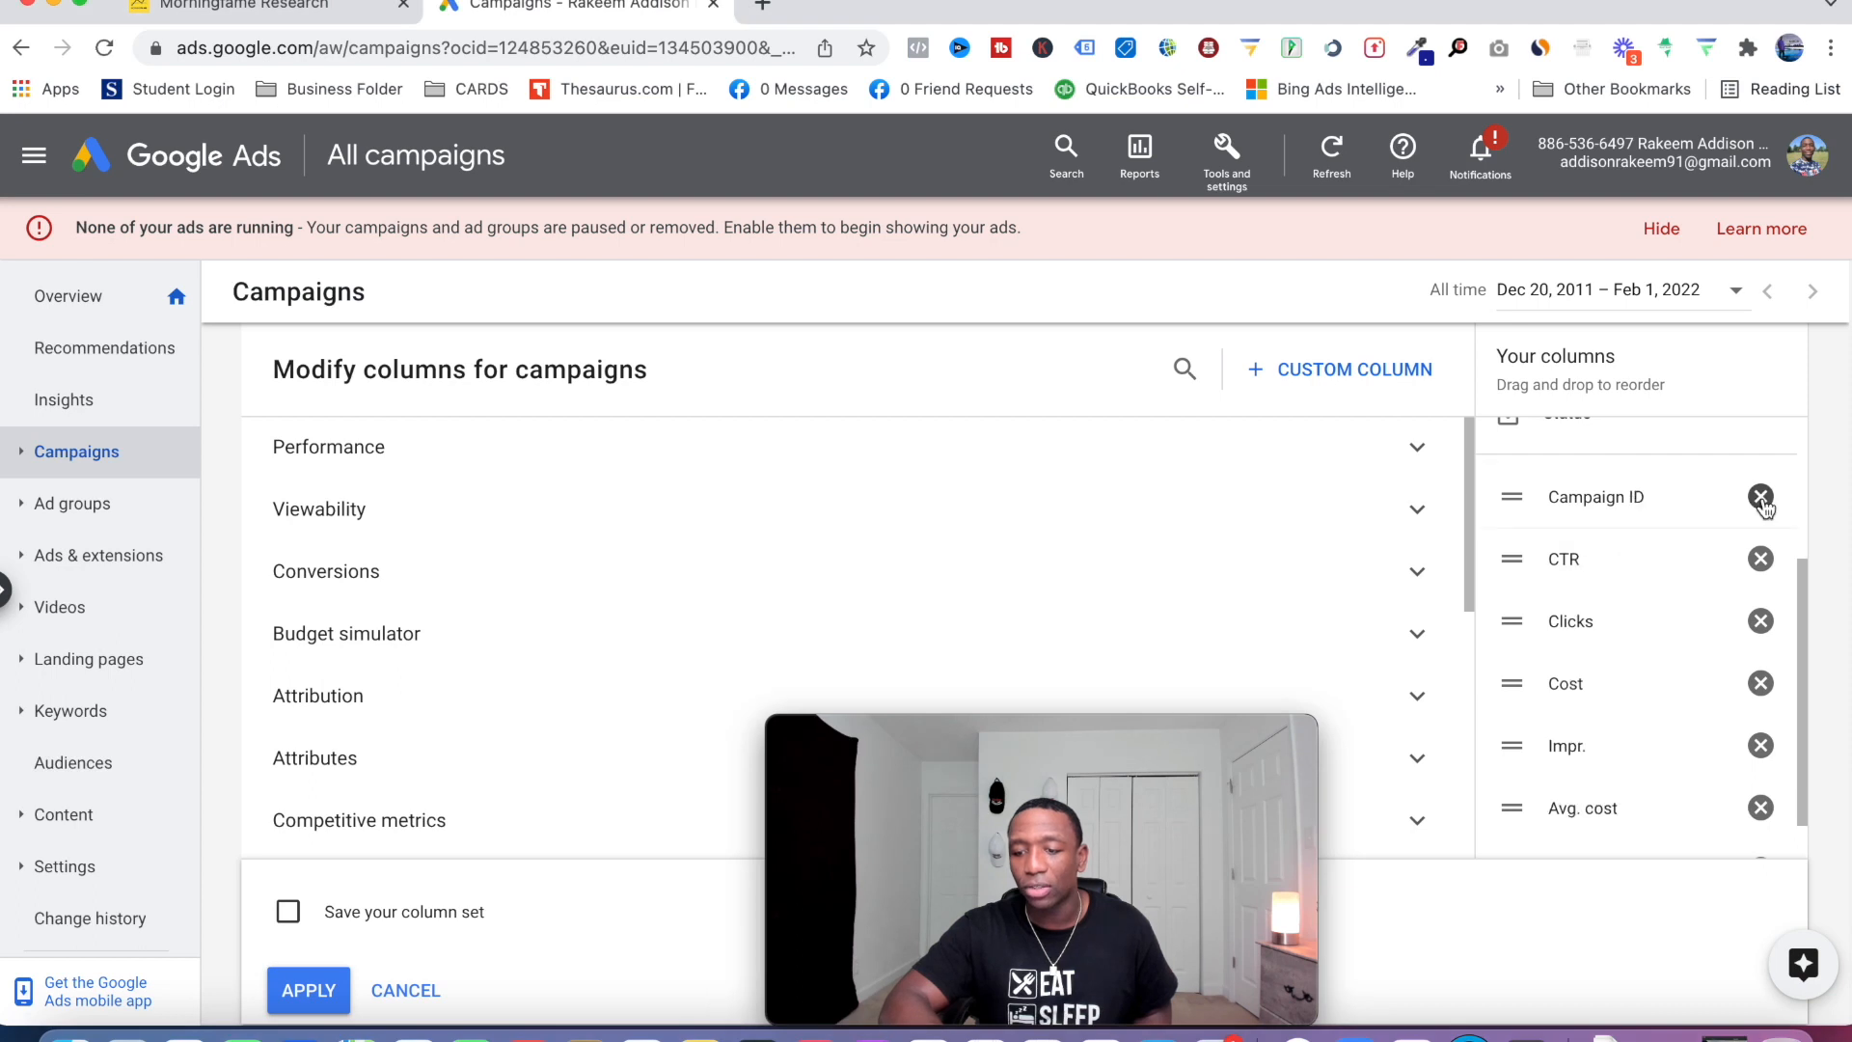
click(1762, 500)
click(1760, 506)
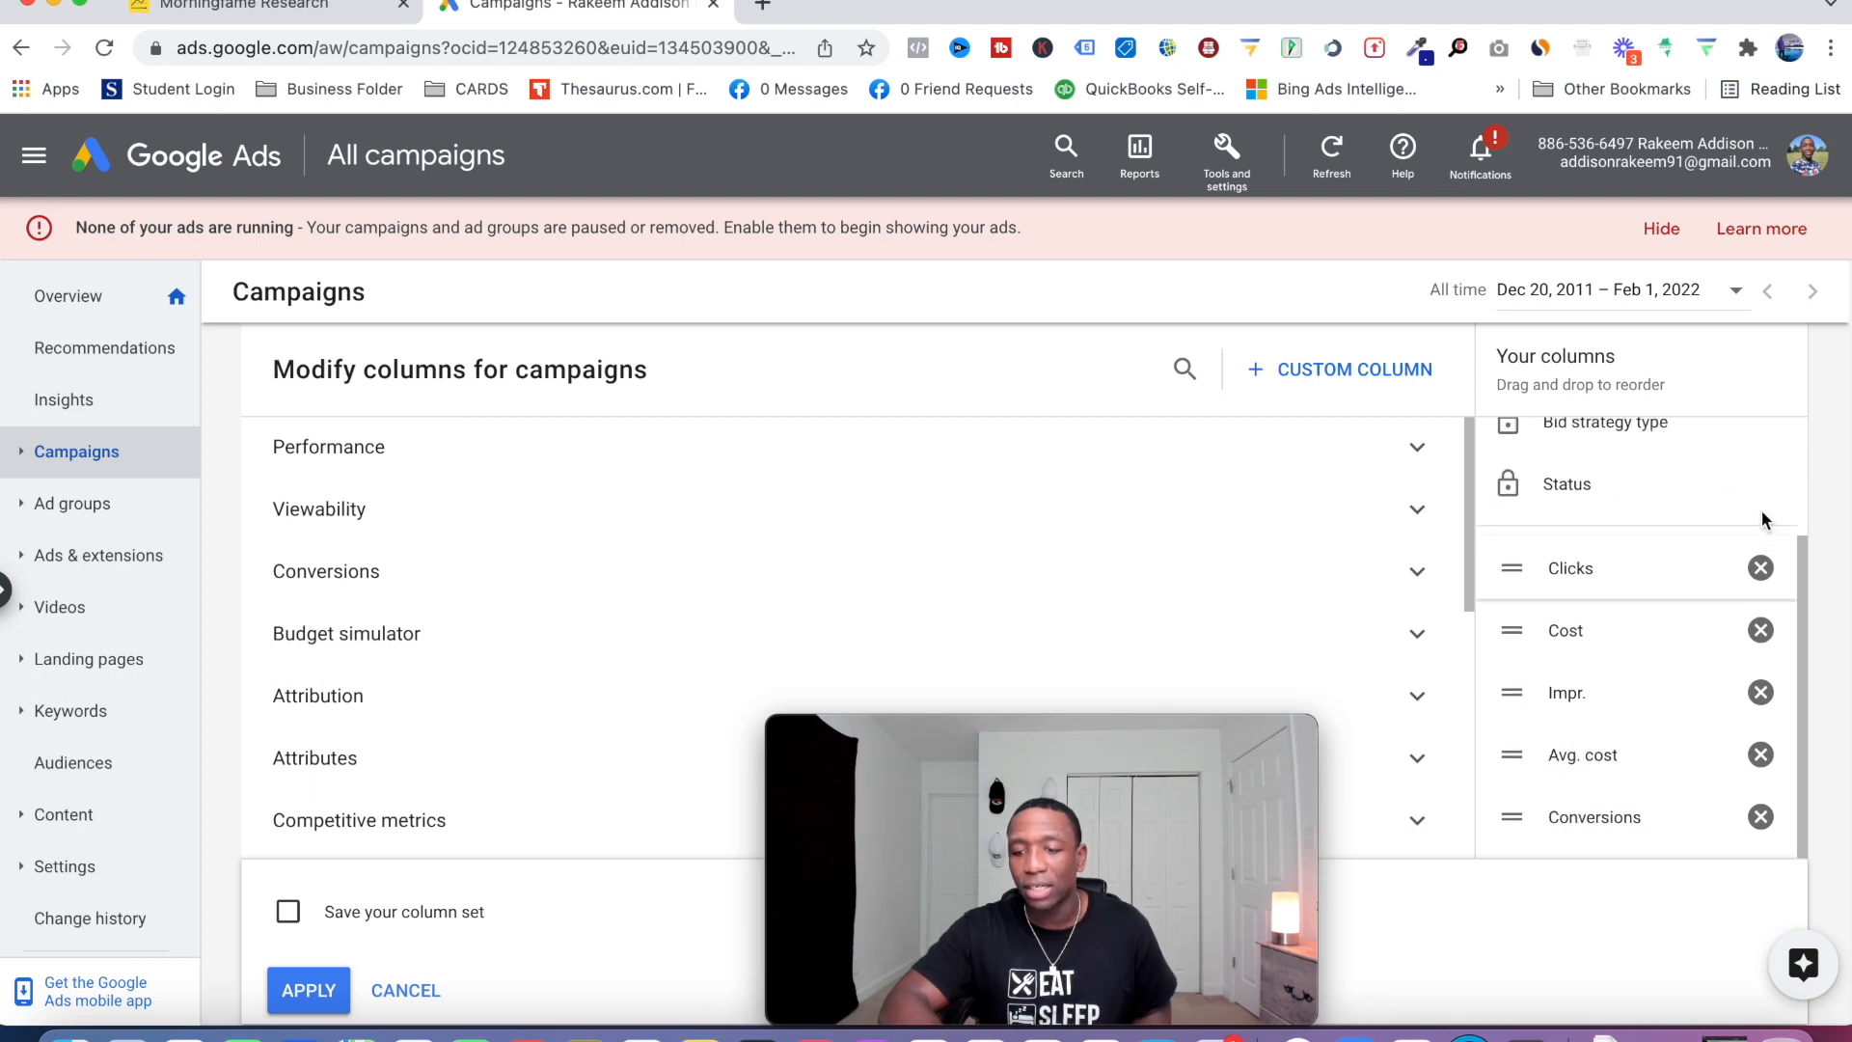
click(1759, 567)
click(1761, 629)
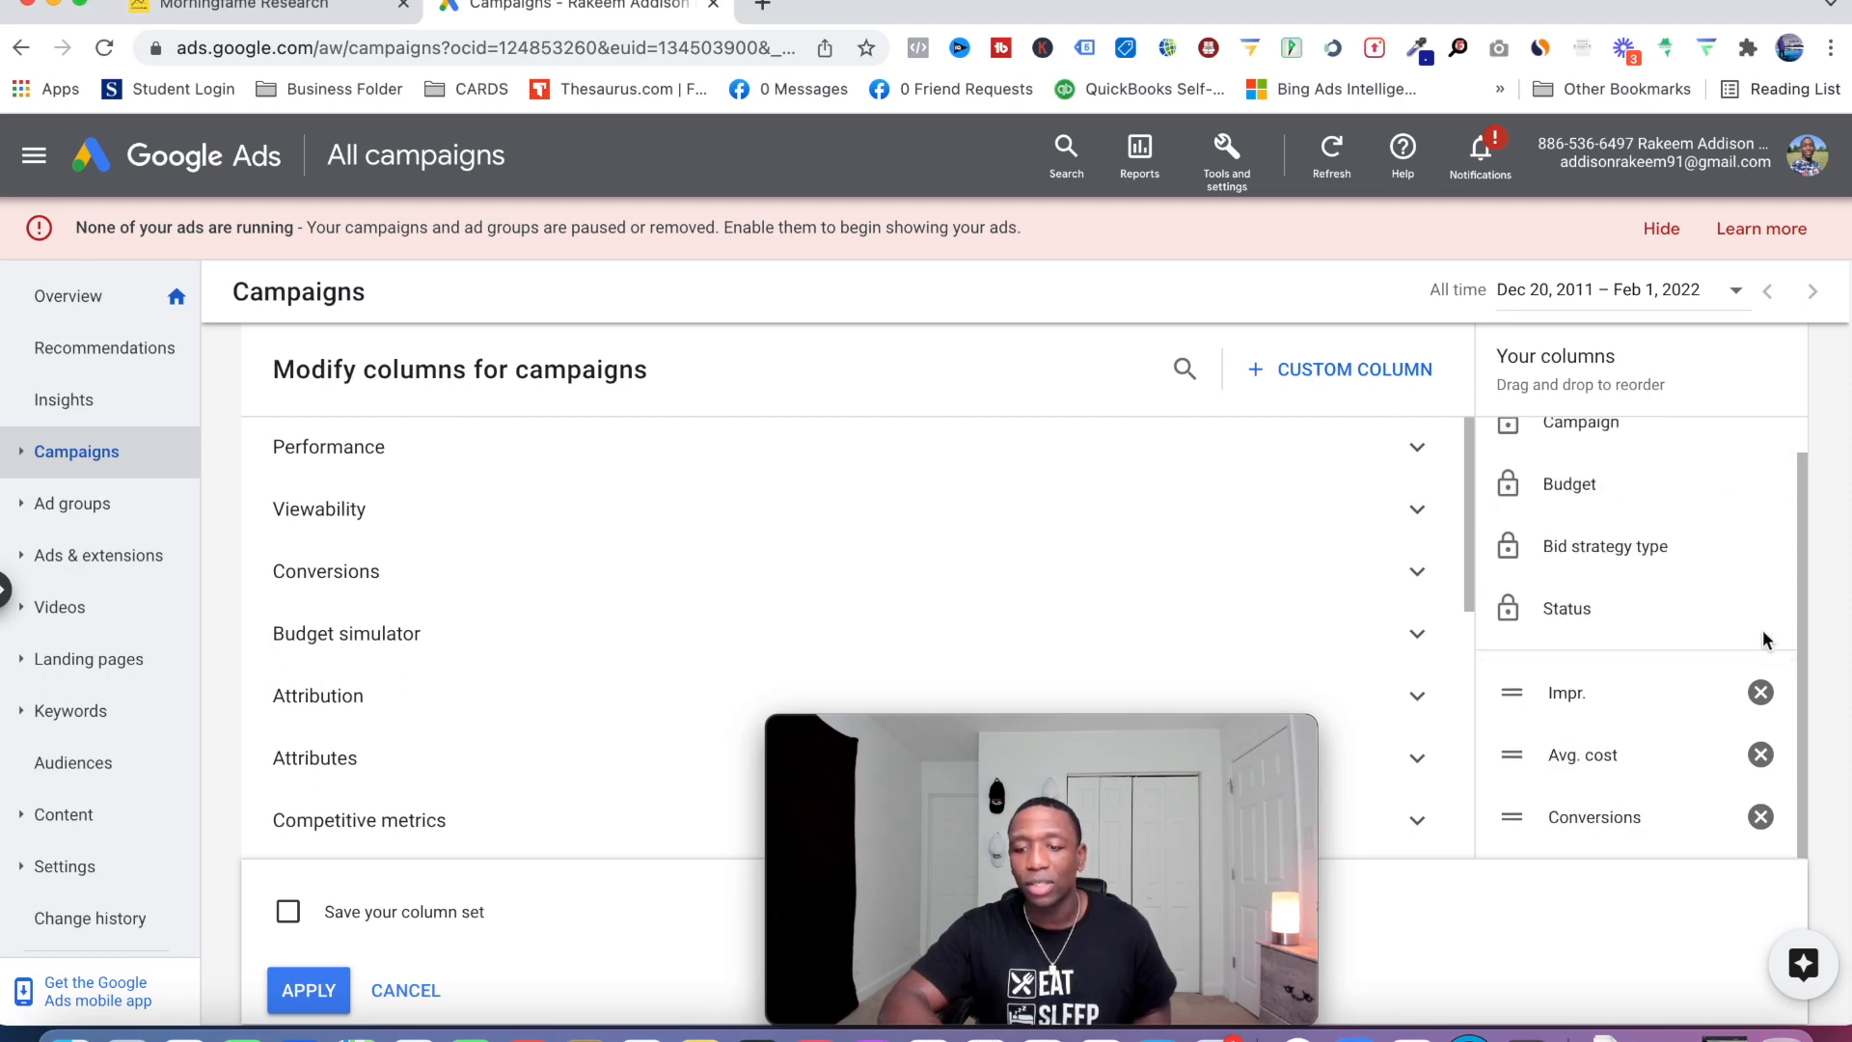
click(1762, 692)
click(1771, 730)
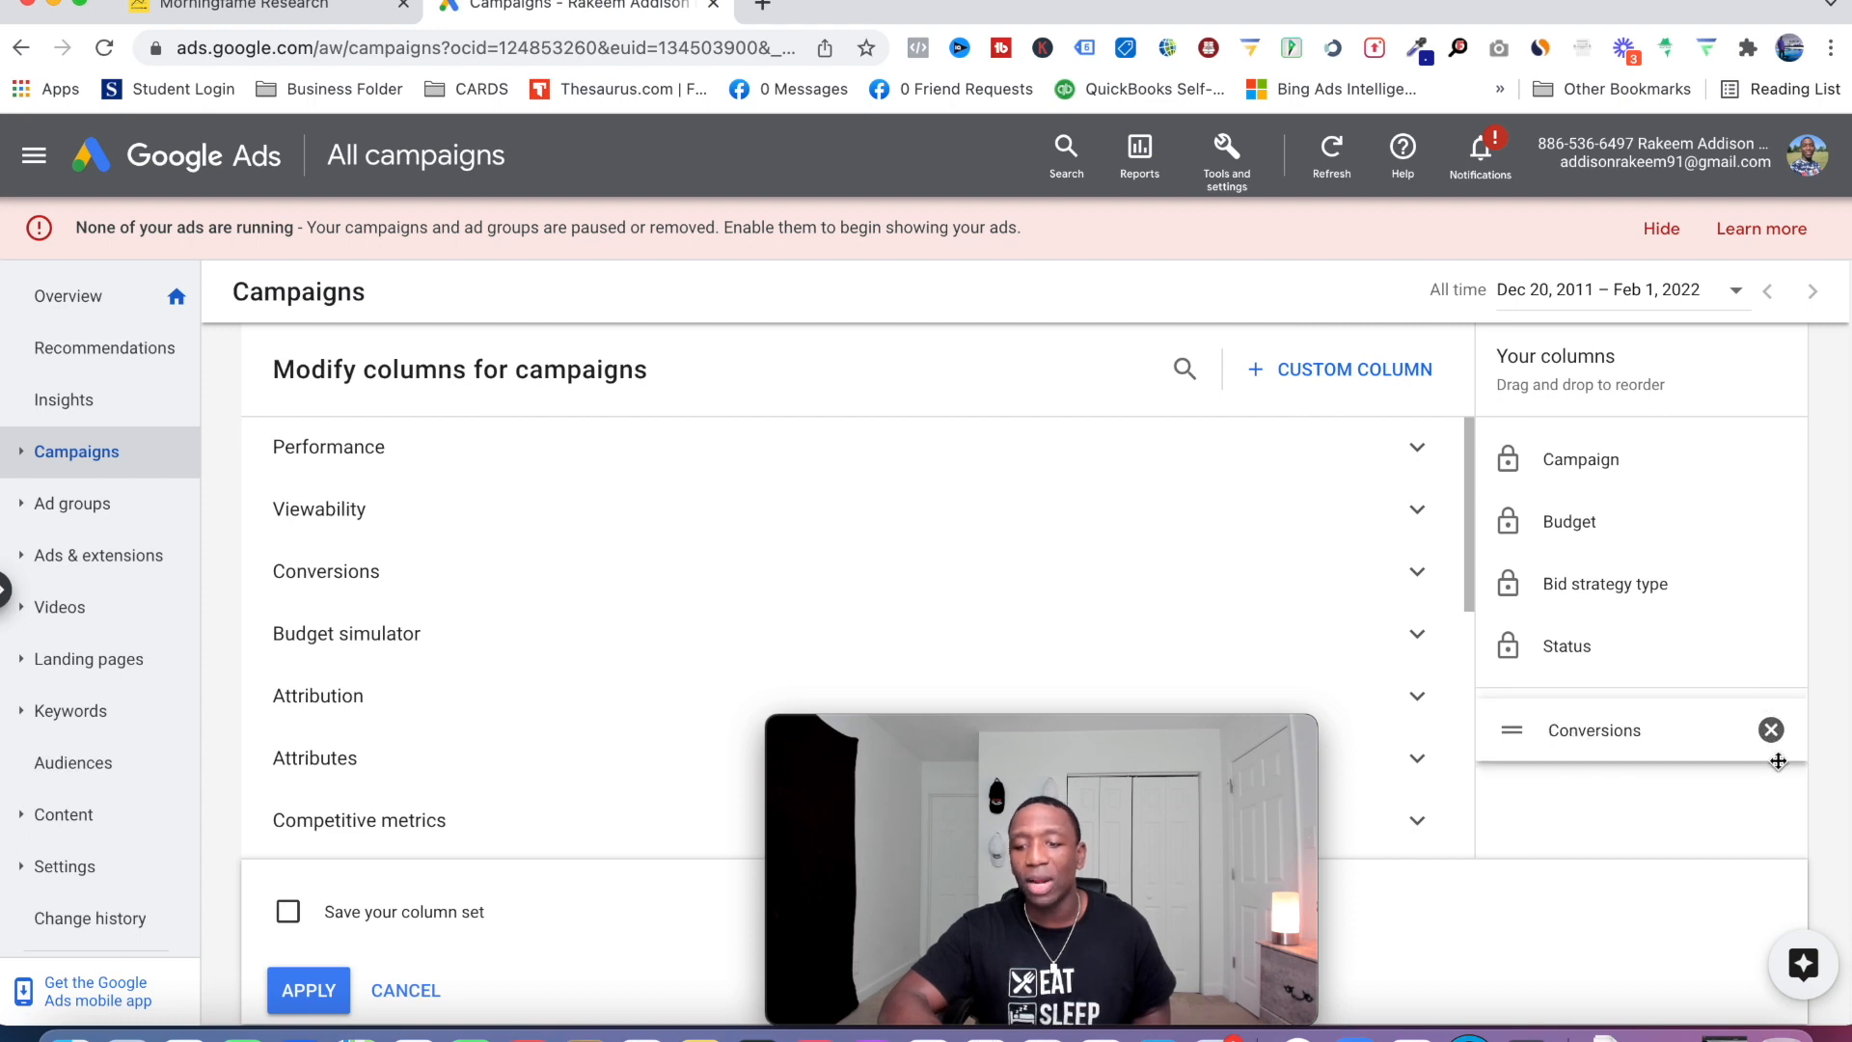
click(1772, 733)
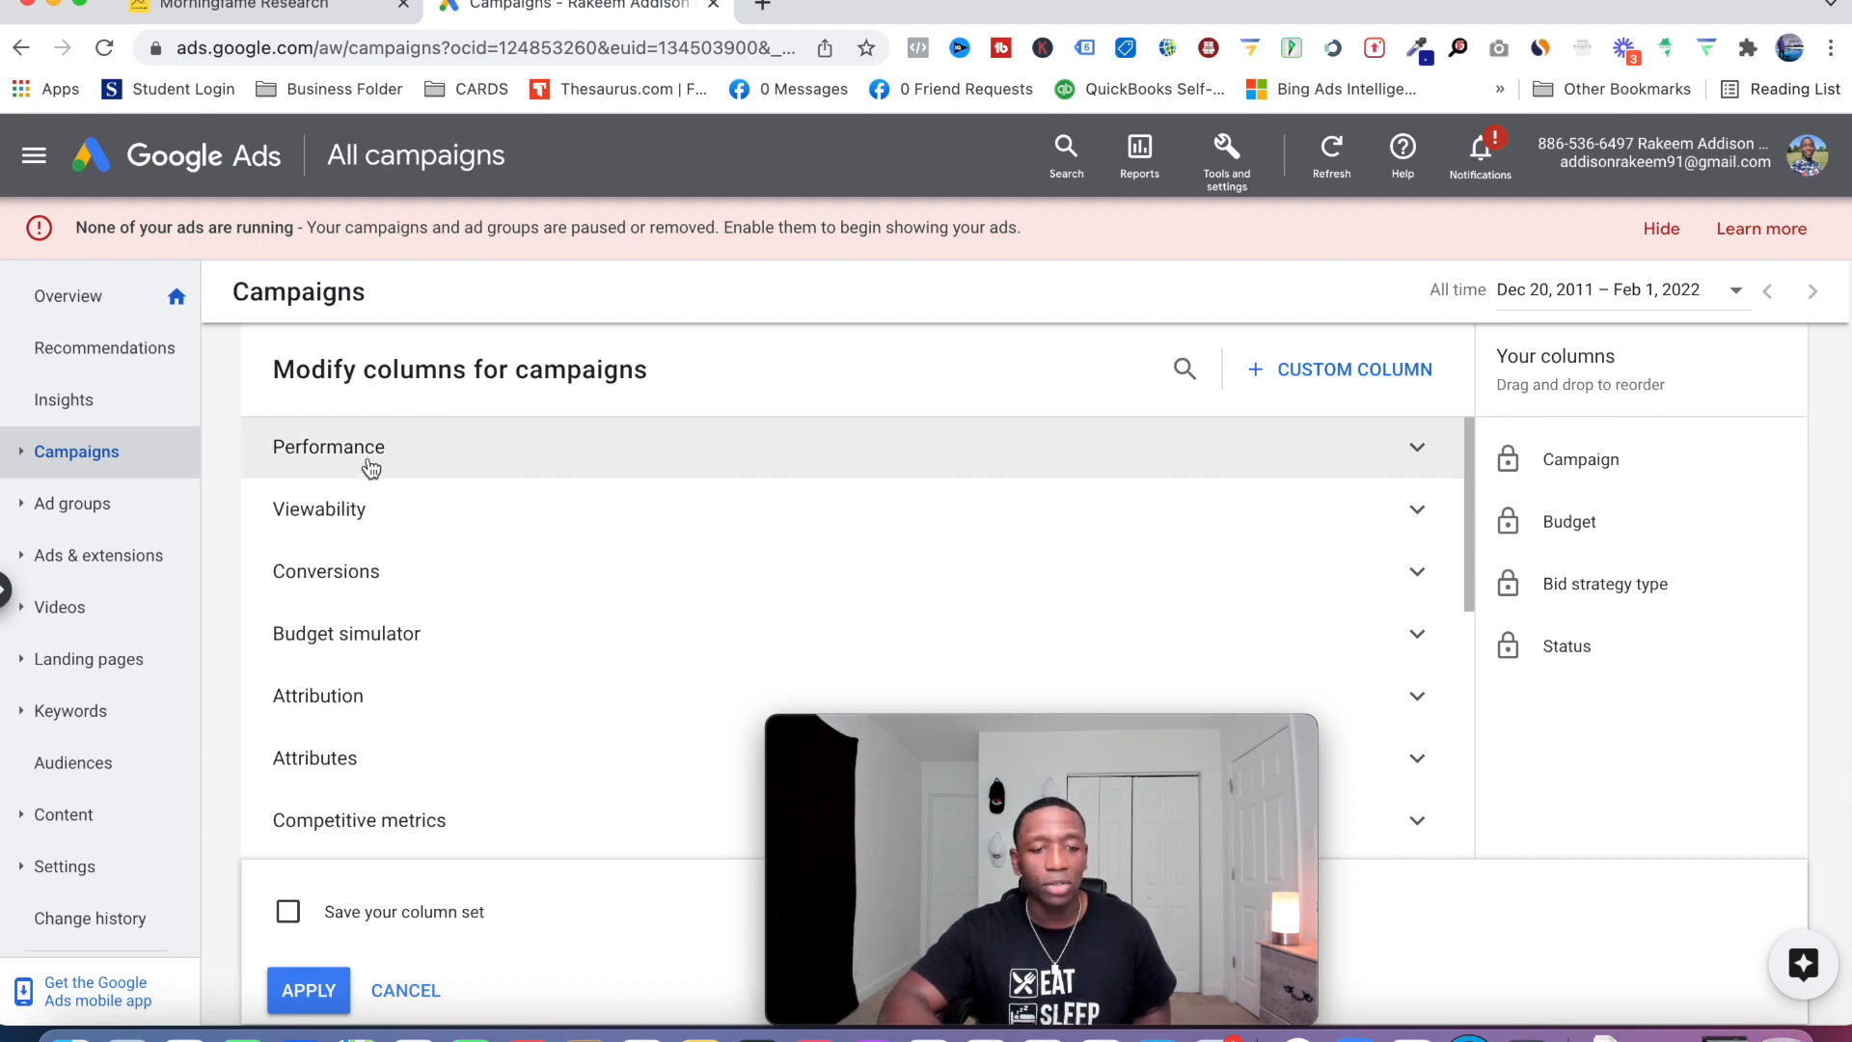
Add the Campaign ID and Campaign type attributes to the campaign columns.
scroll(405, 582, down, 2)
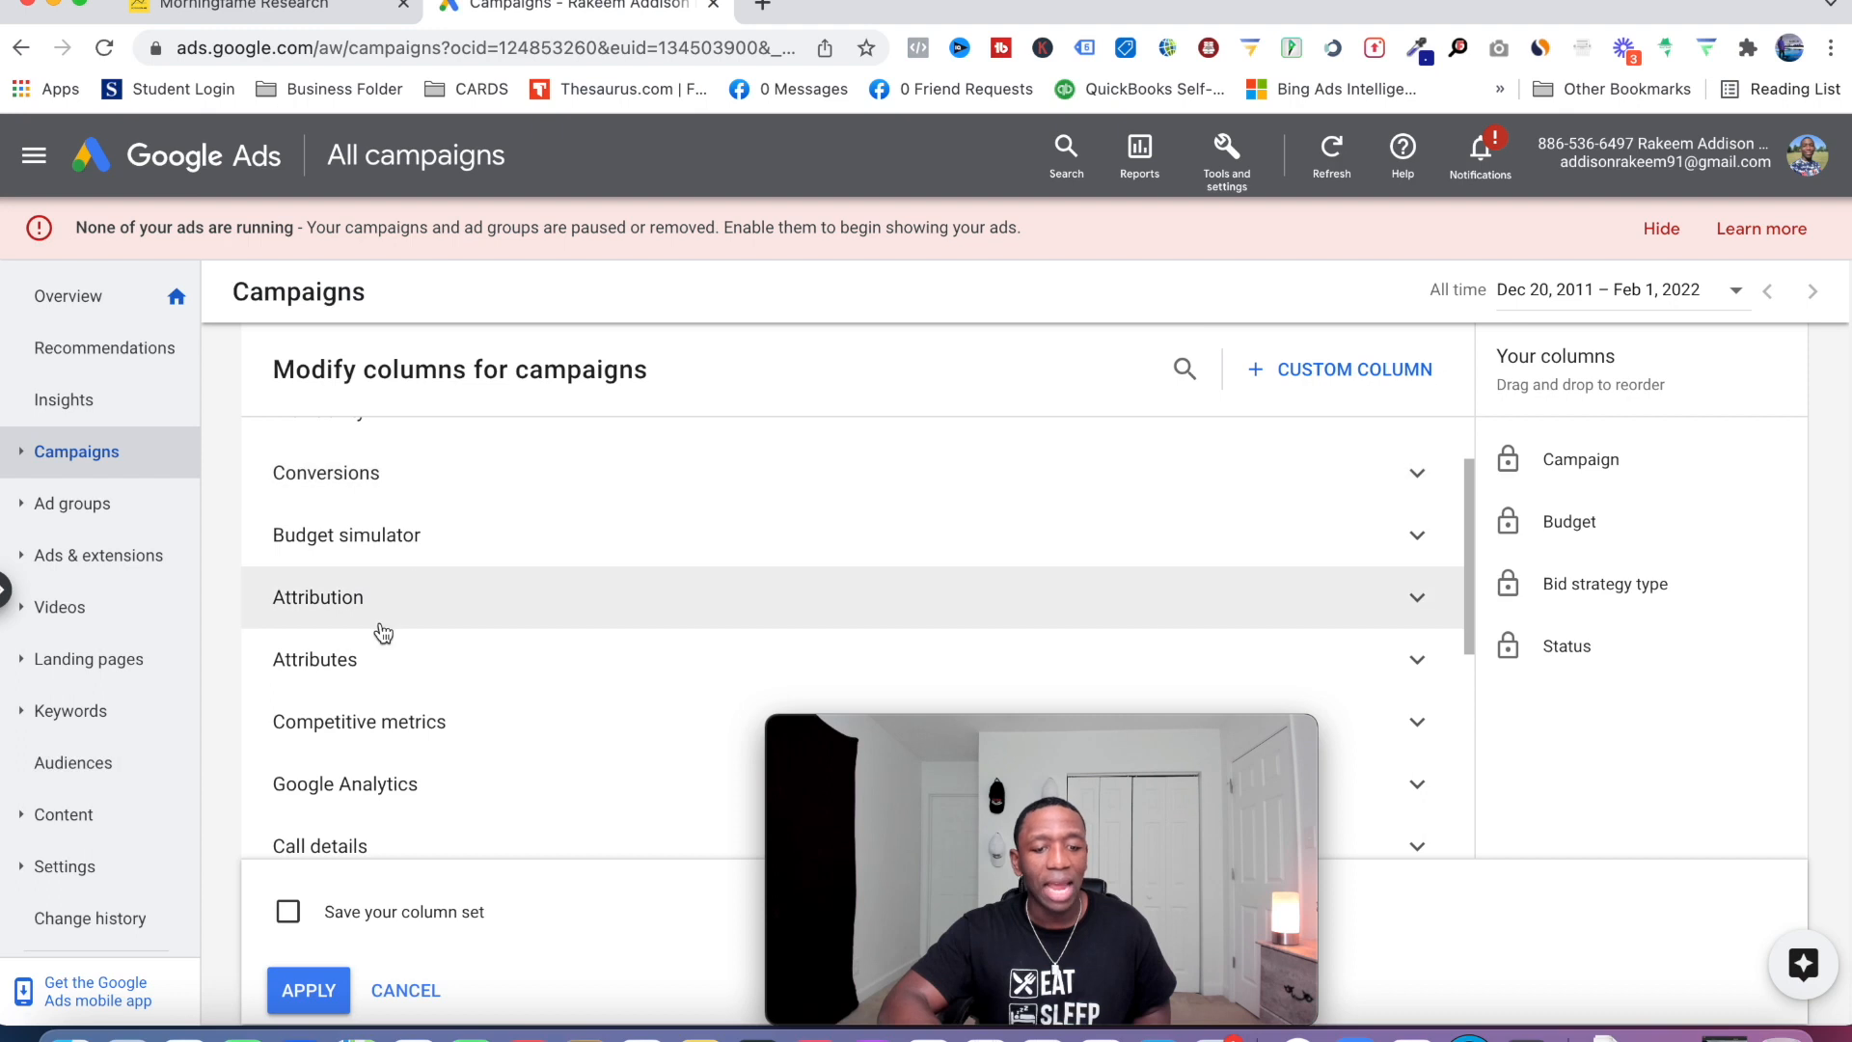
click(345, 660)
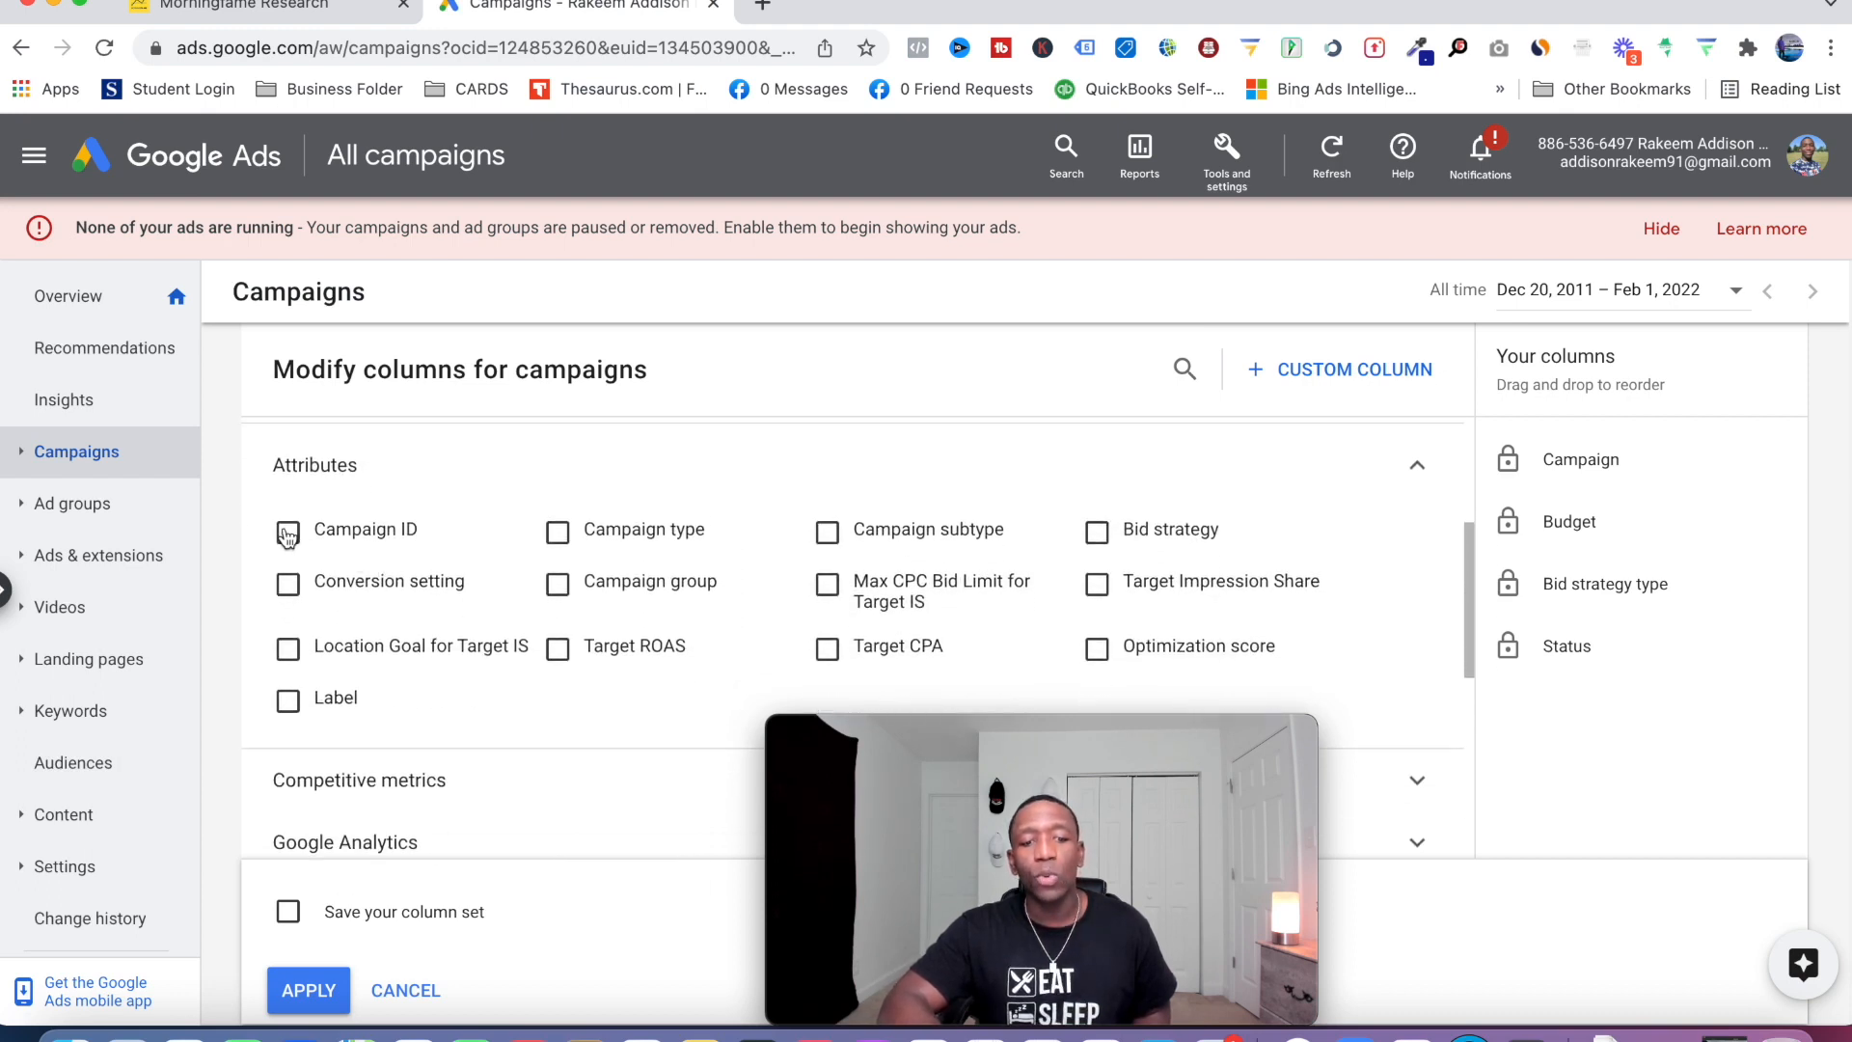
click(287, 534)
click(554, 534)
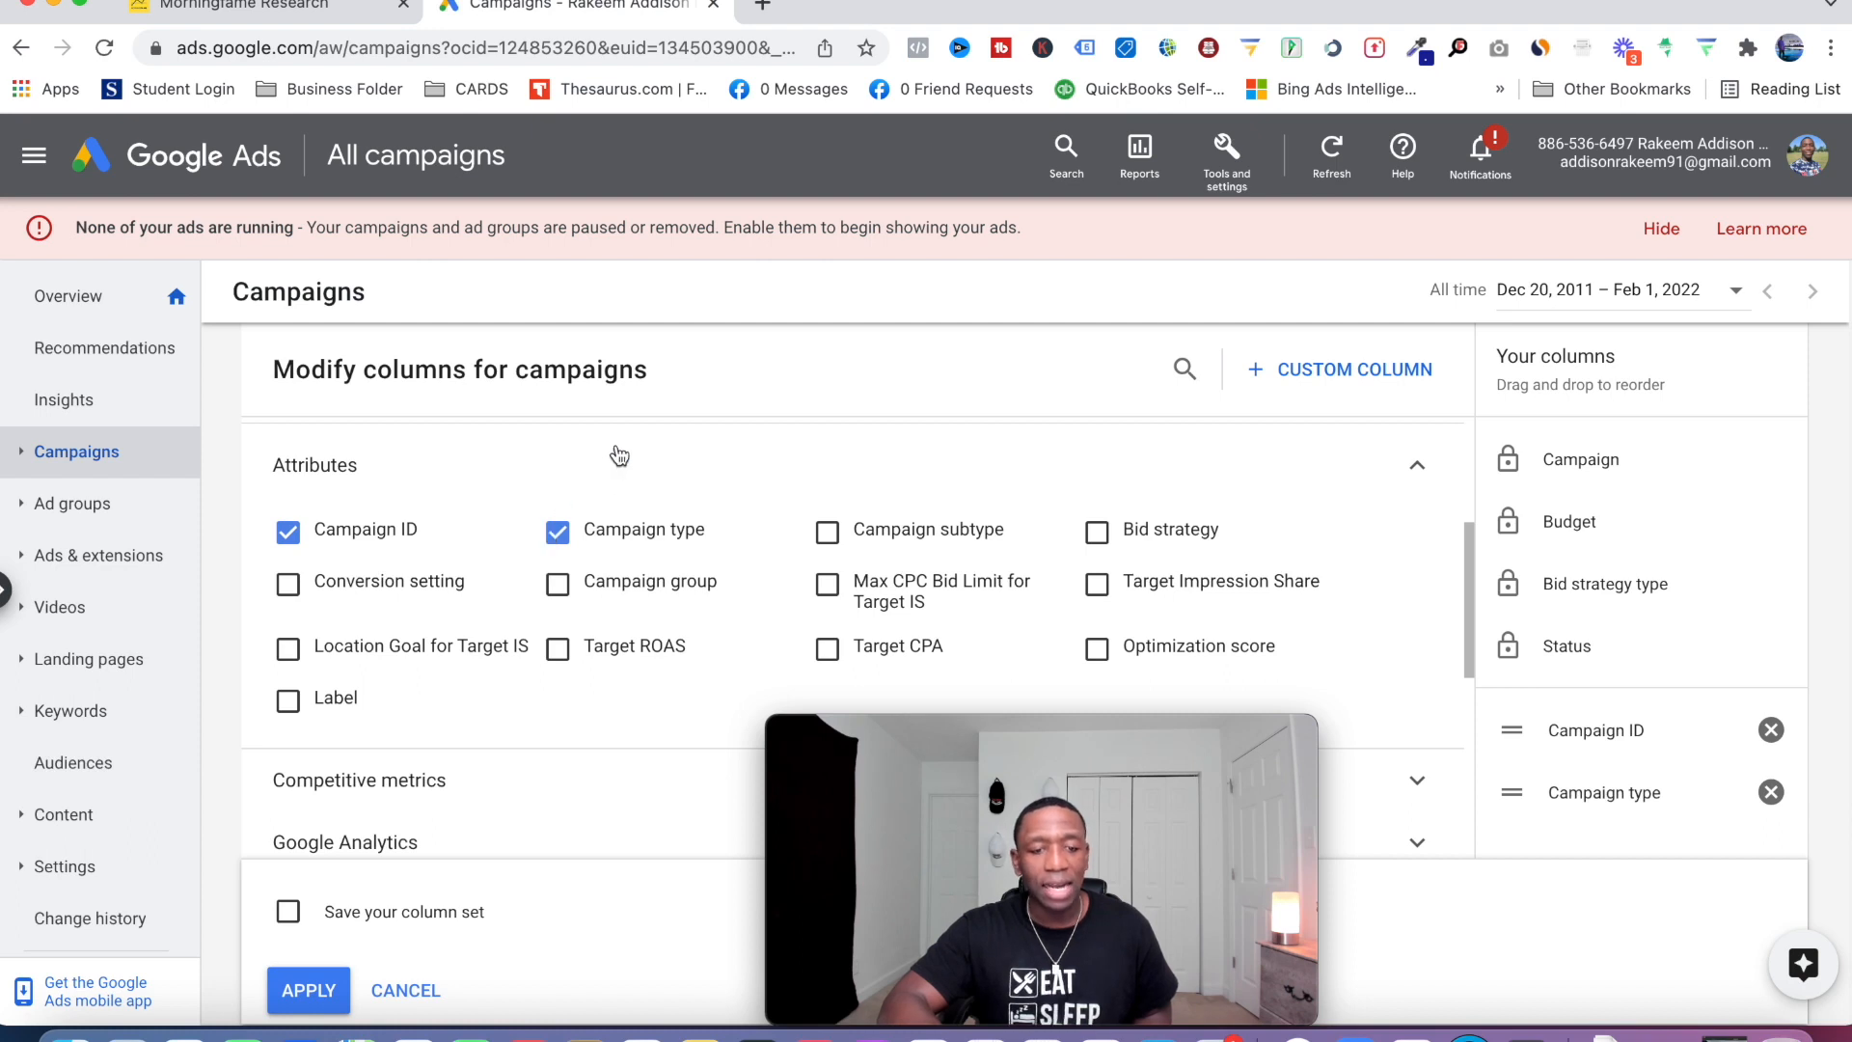
Add the performance metrics Cost, Views and Video played to: 25%, 50%, 75%, 100% to the campaign columns.
scroll(633, 443, up, 3)
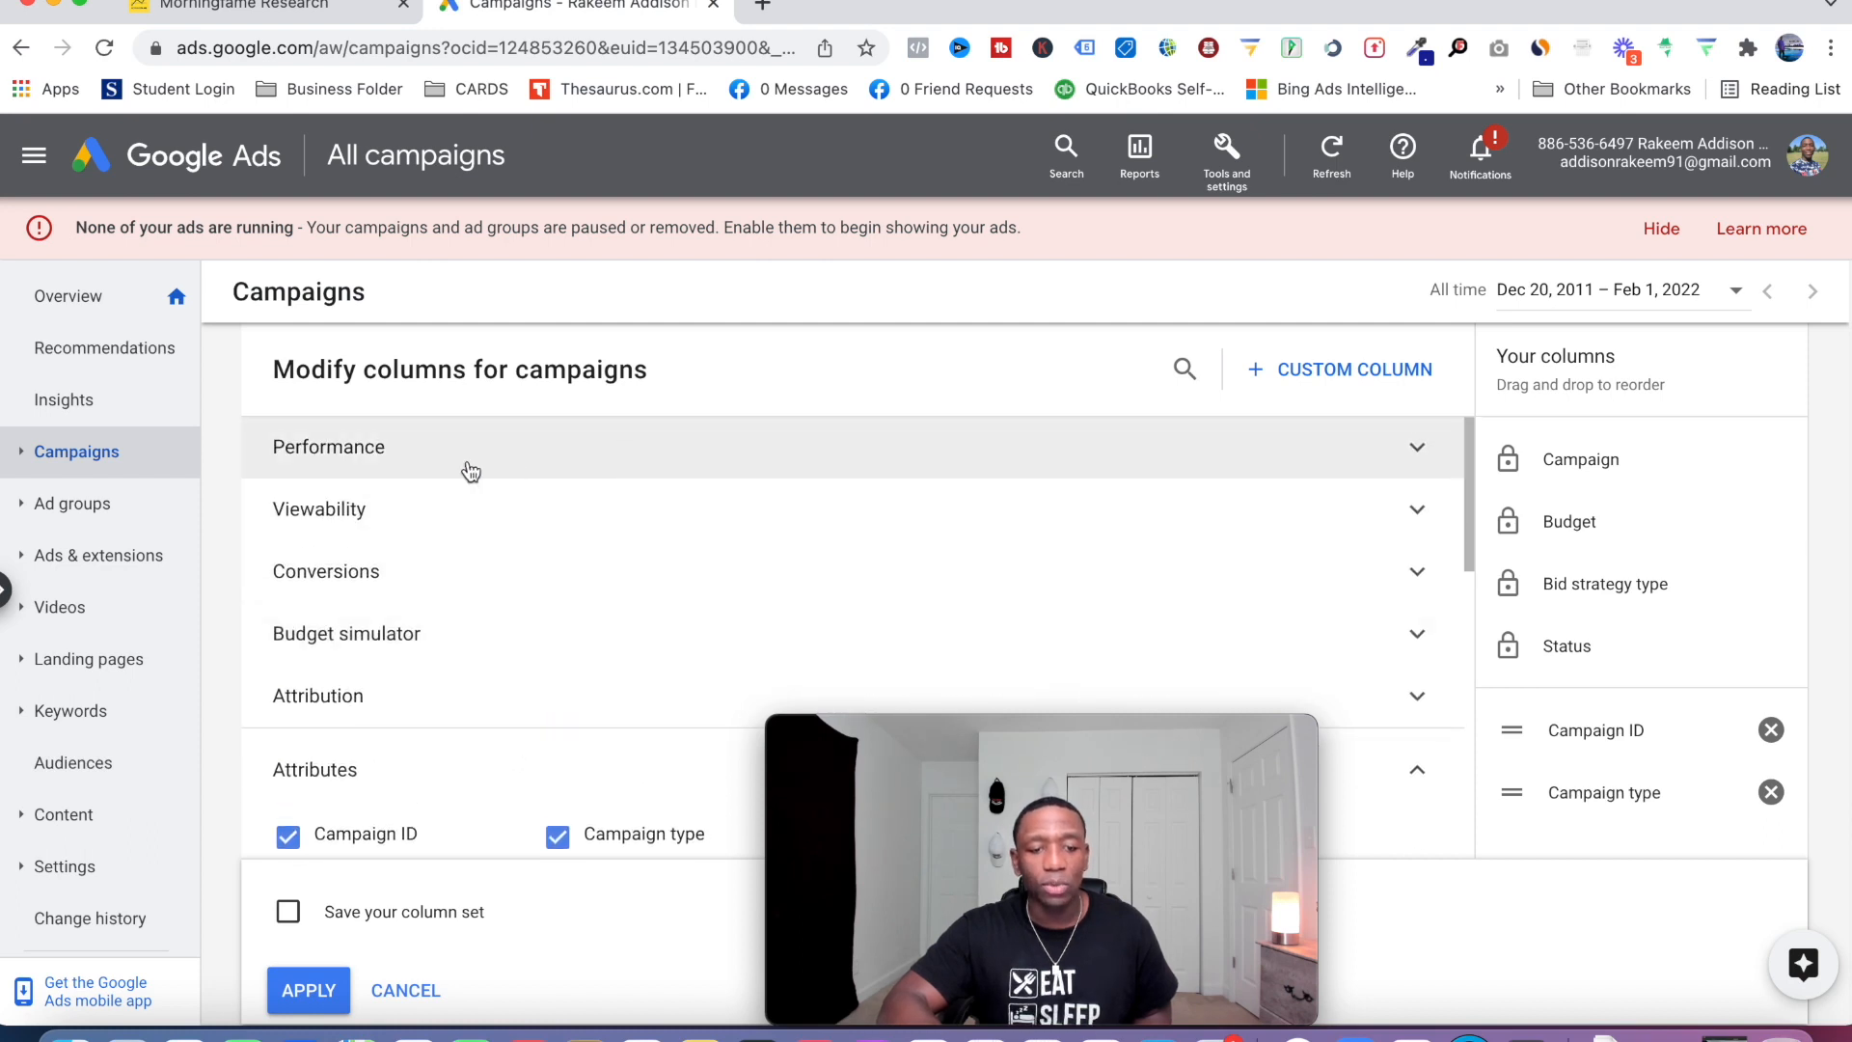
click(378, 455)
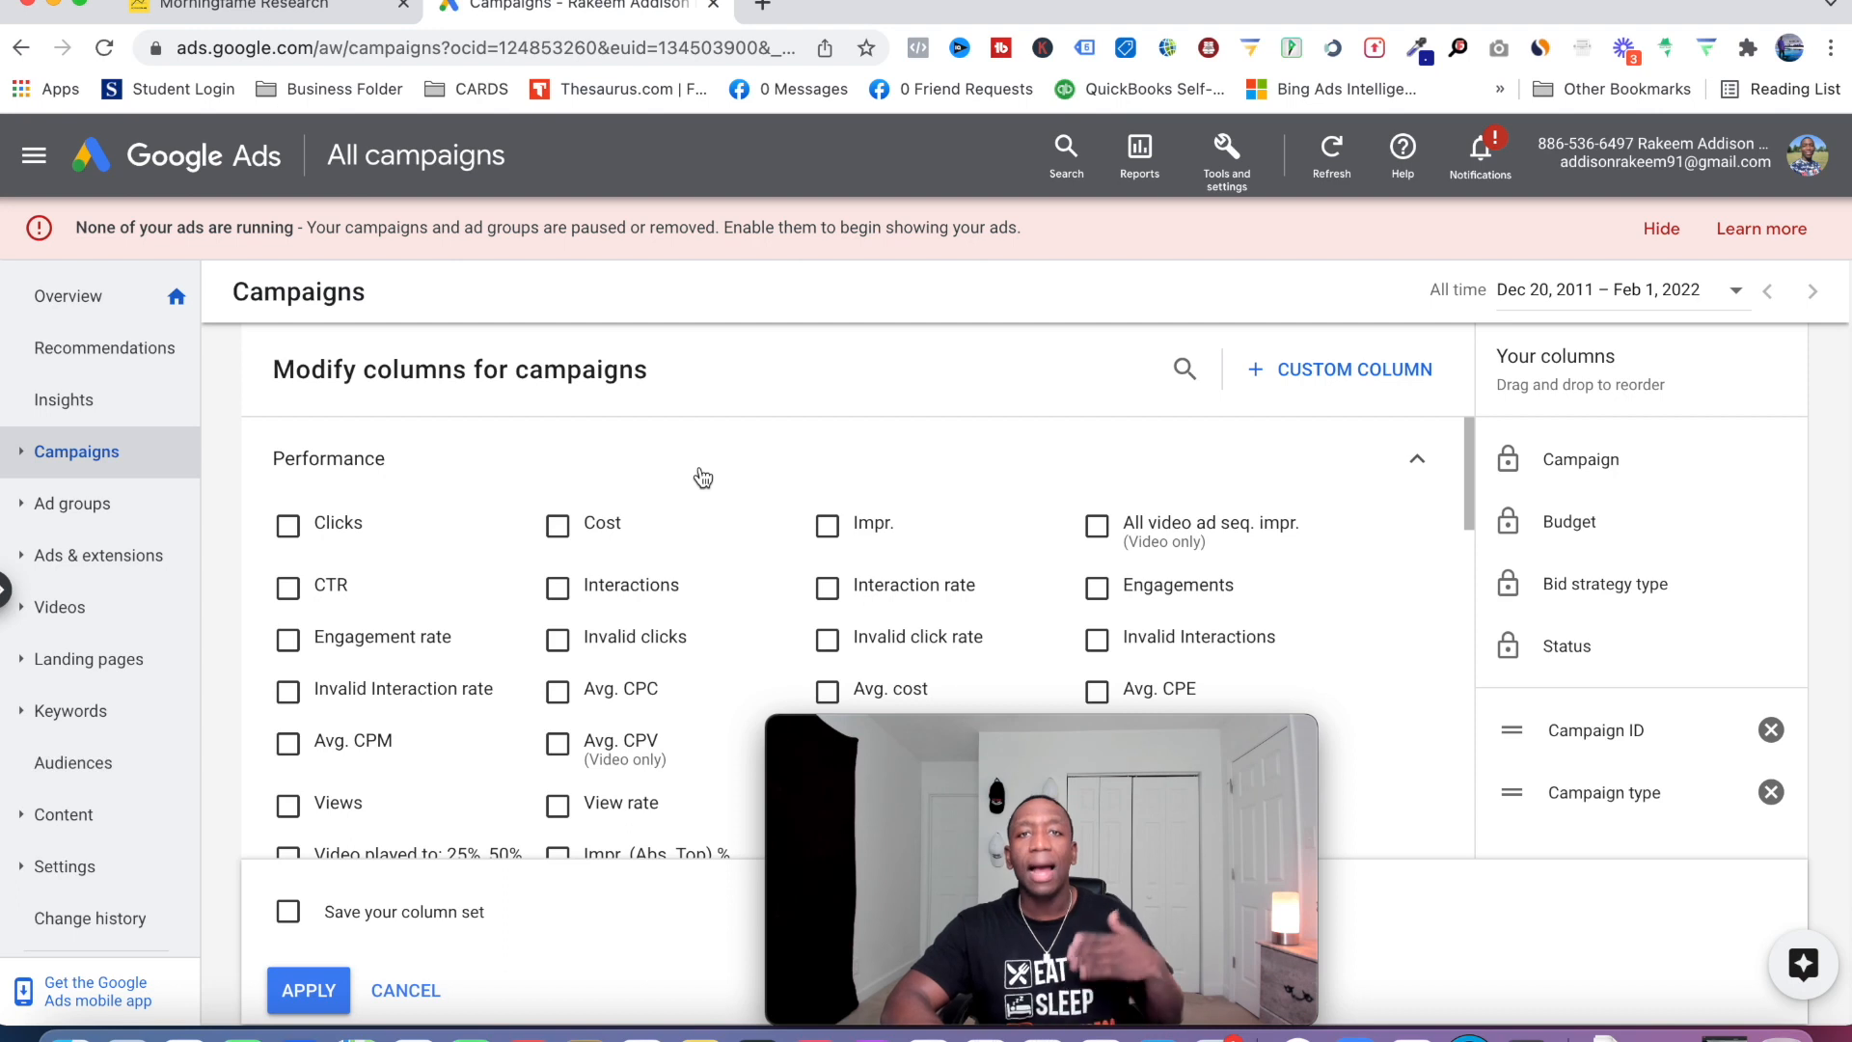
click(559, 528)
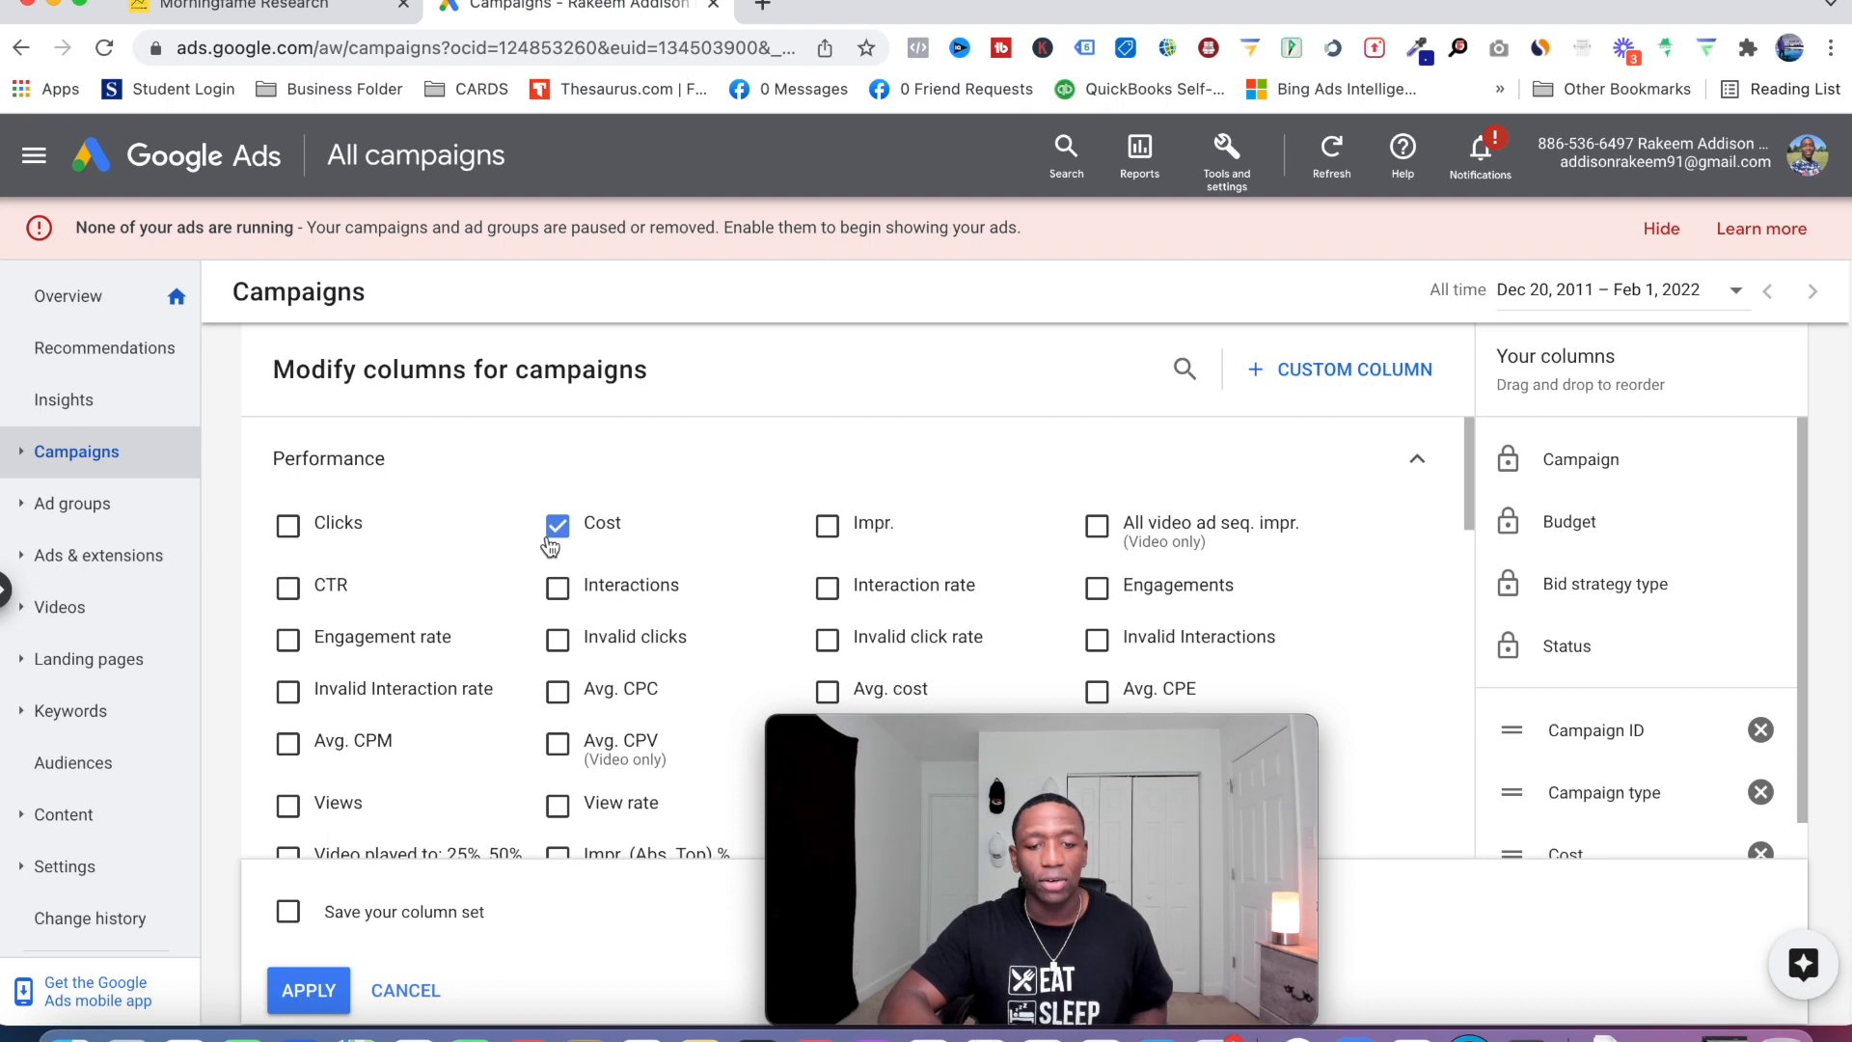
scroll(550, 537, down, 1)
click(287, 743)
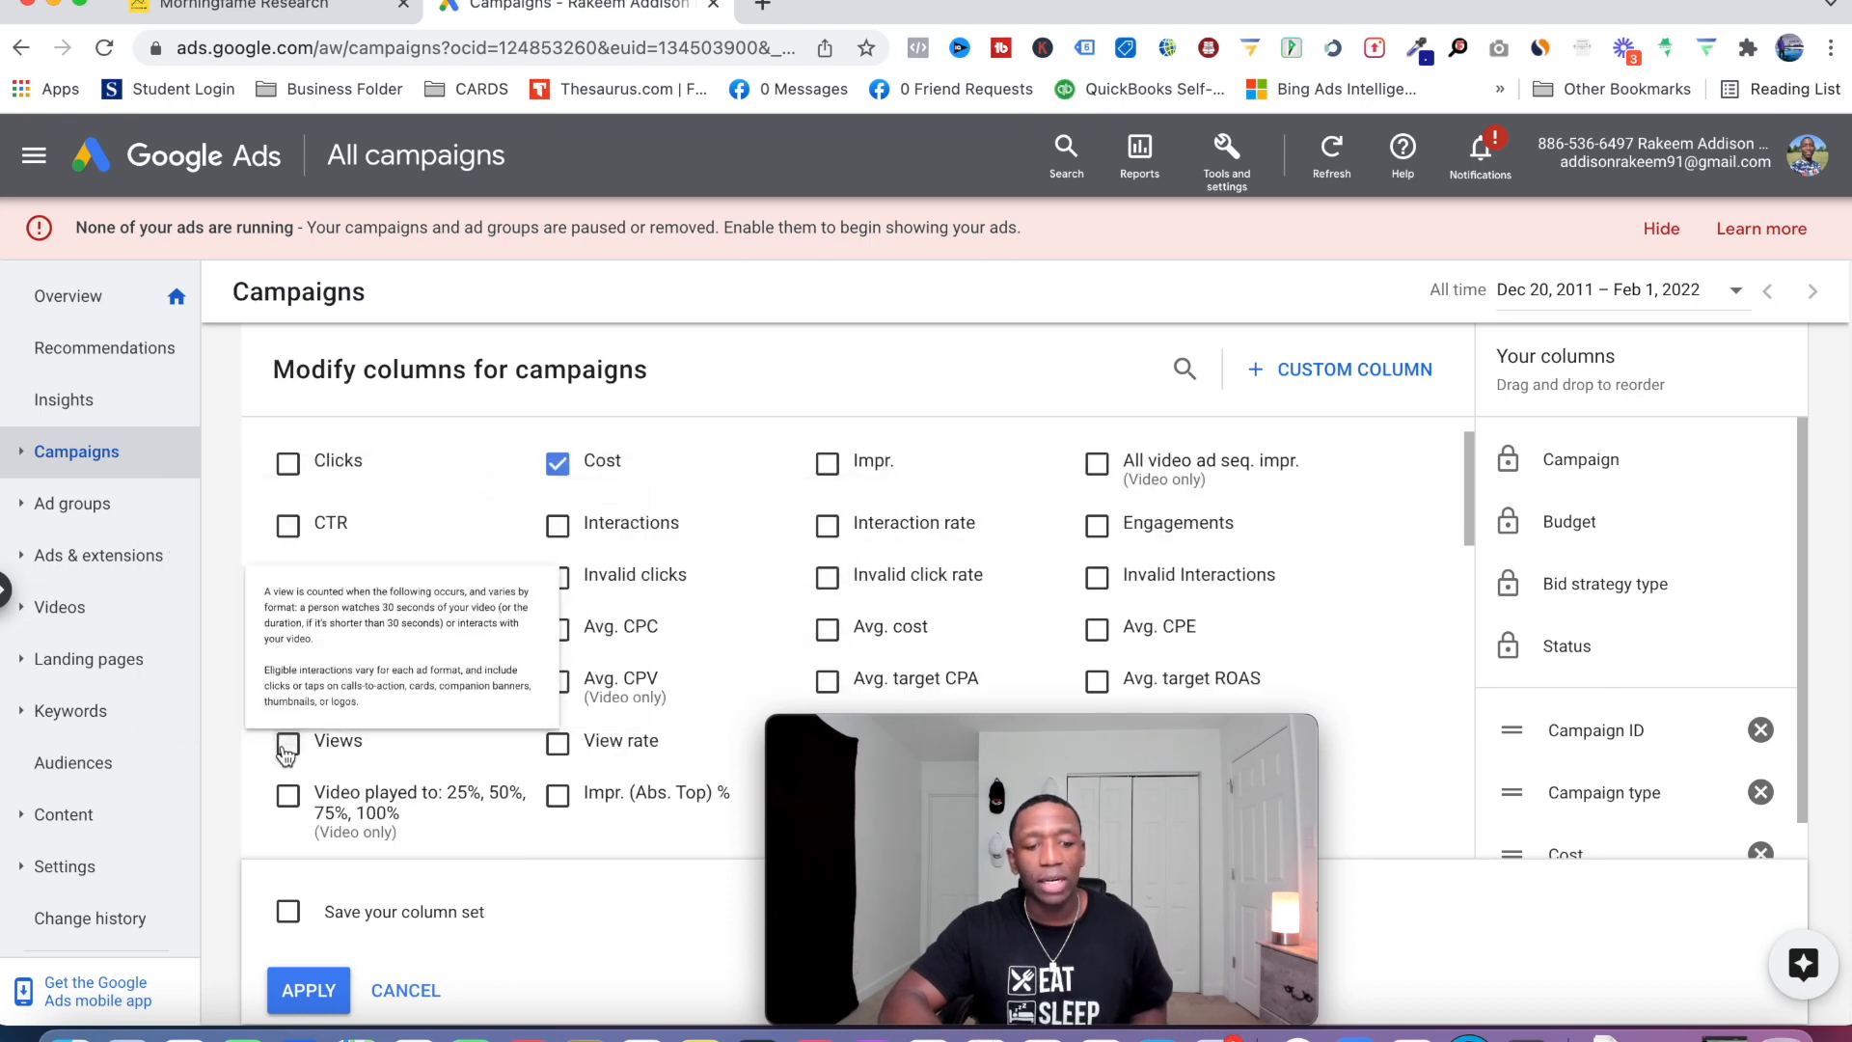
scroll(679, 655, down, 3)
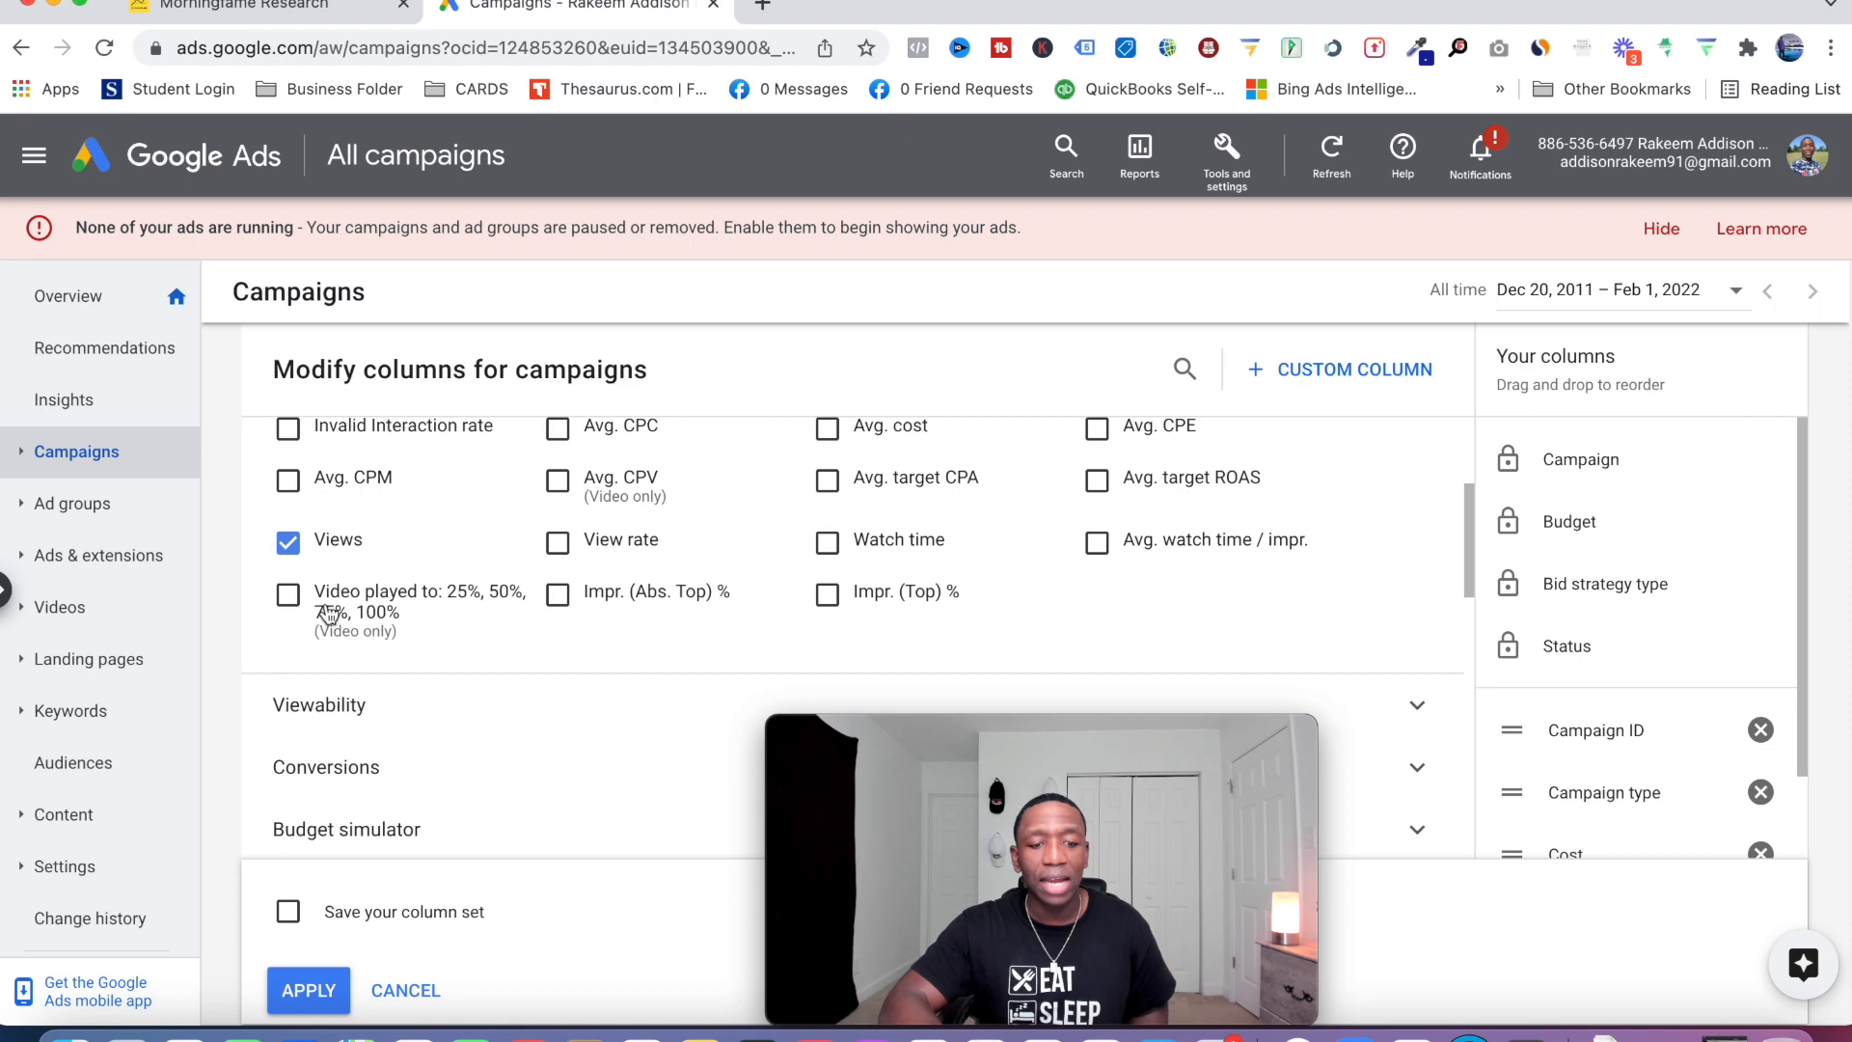
click(288, 598)
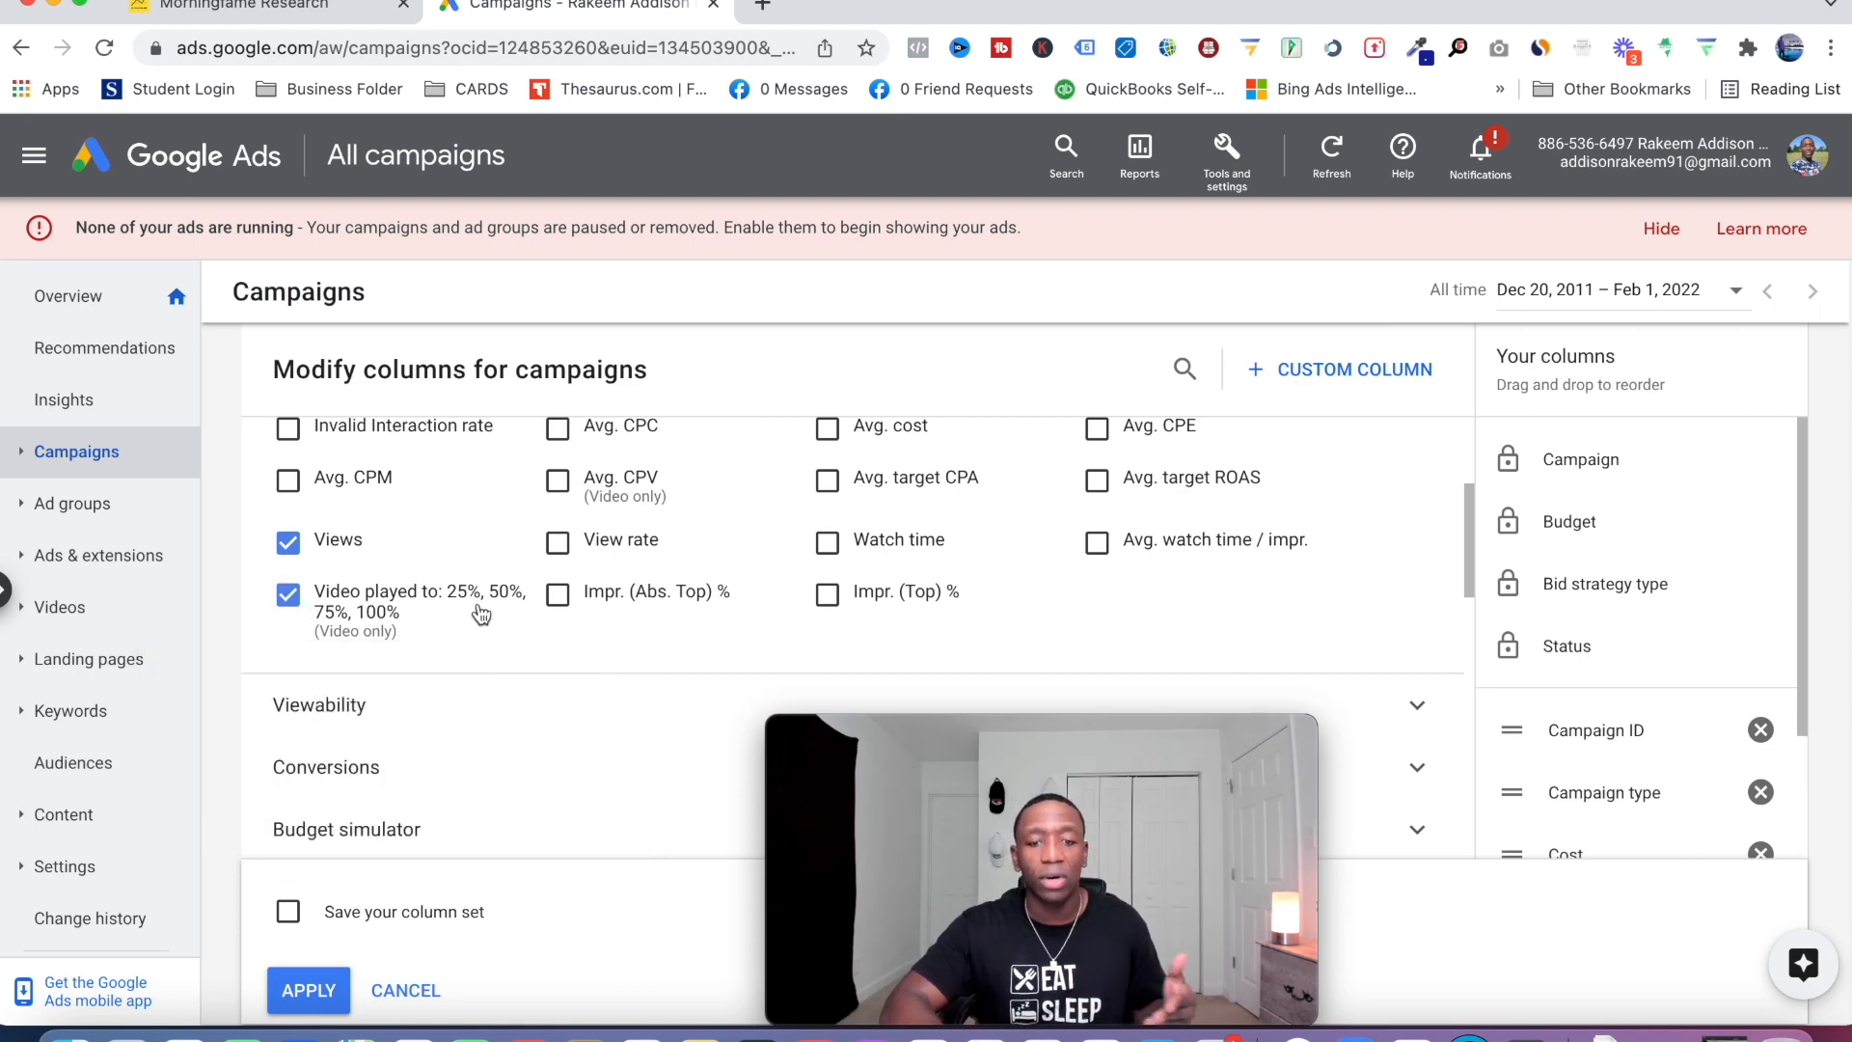
Add all YouTube earned actions to the campaign columns: likes, views, playlist additions, shares and subscribers.
scroll(505, 614, down, 4)
scroll(509, 615, down, 5)
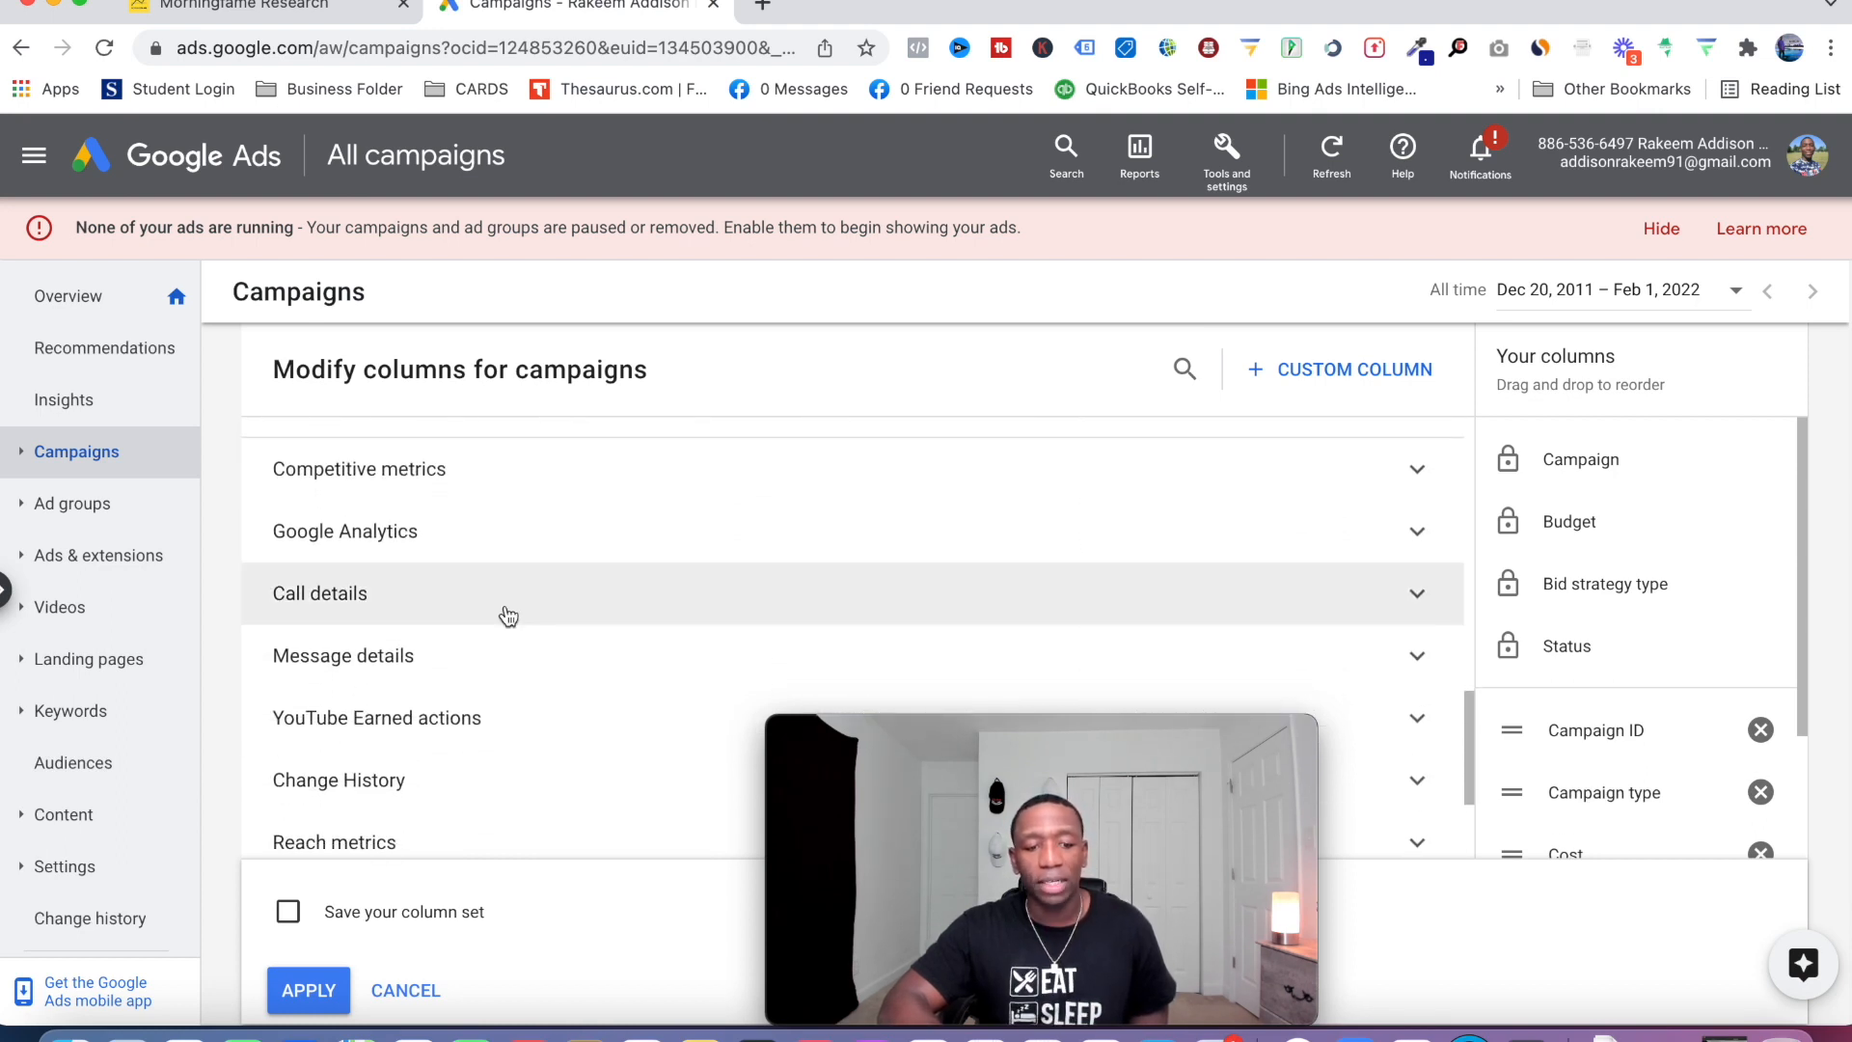
scroll(507, 617, down, 1)
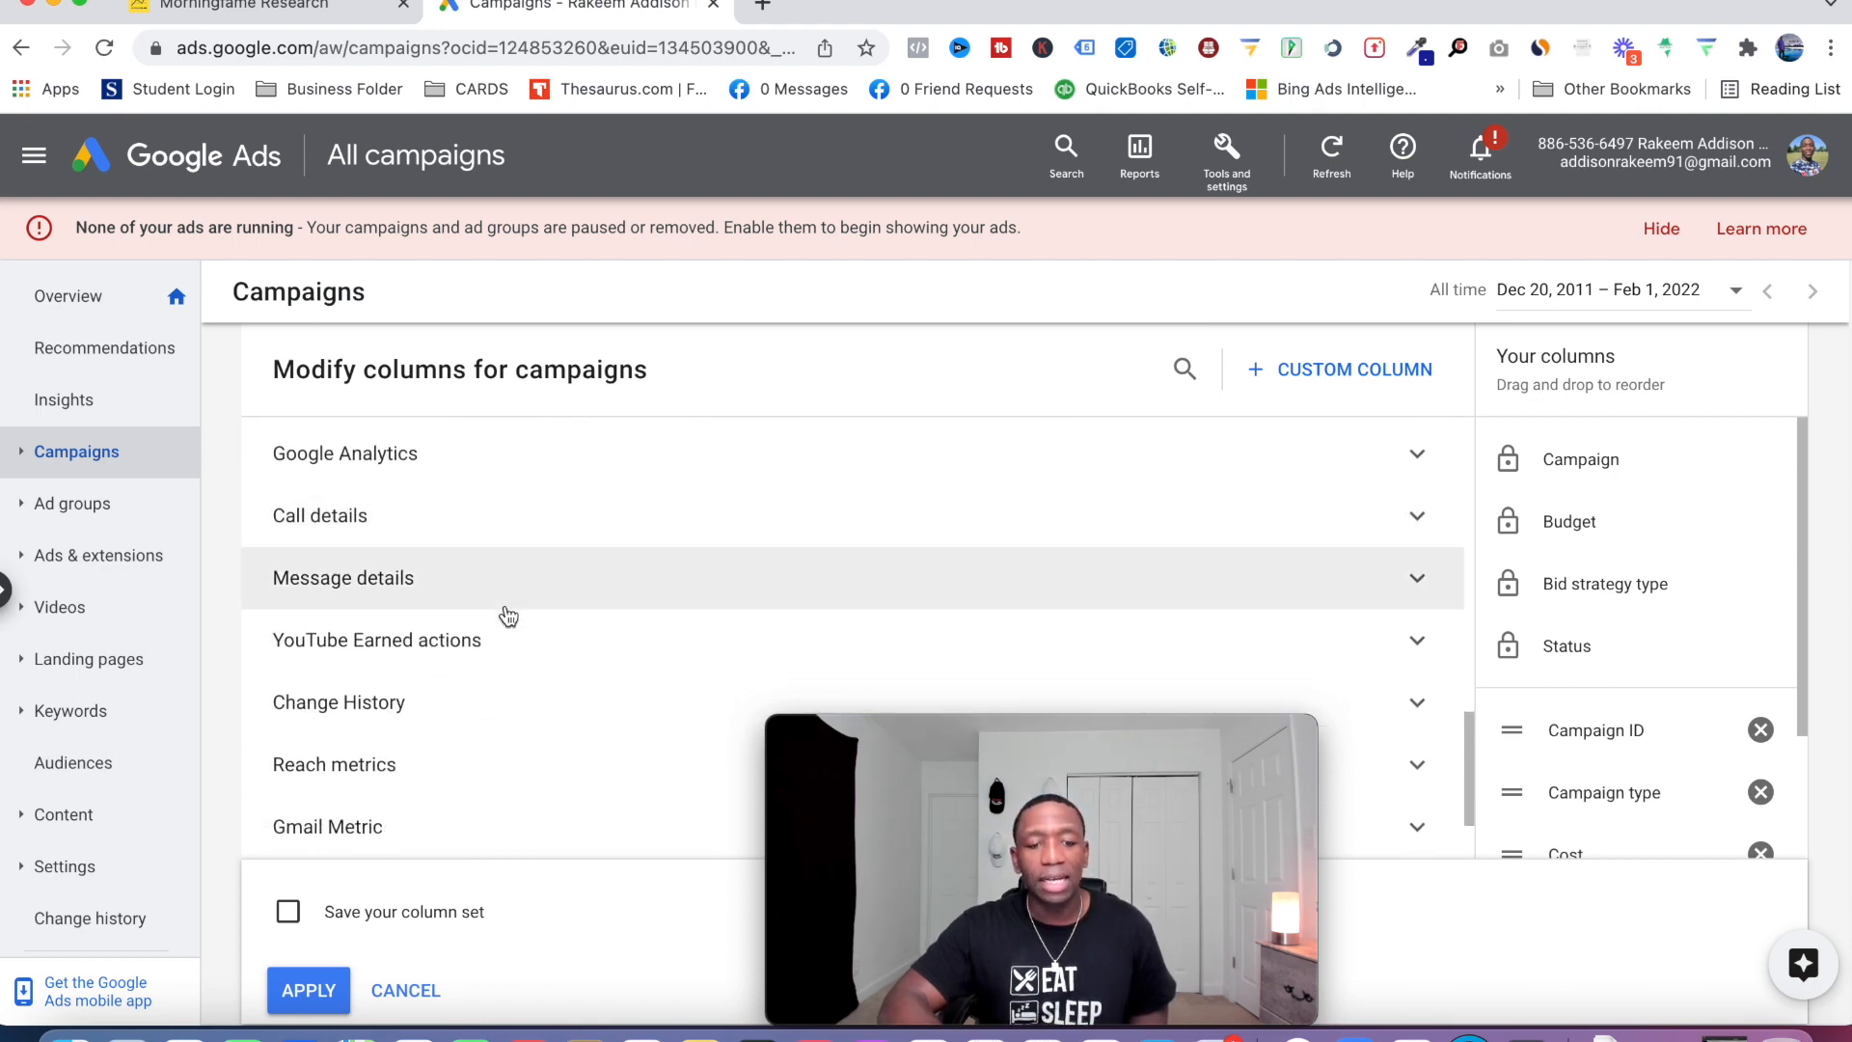
click(355, 642)
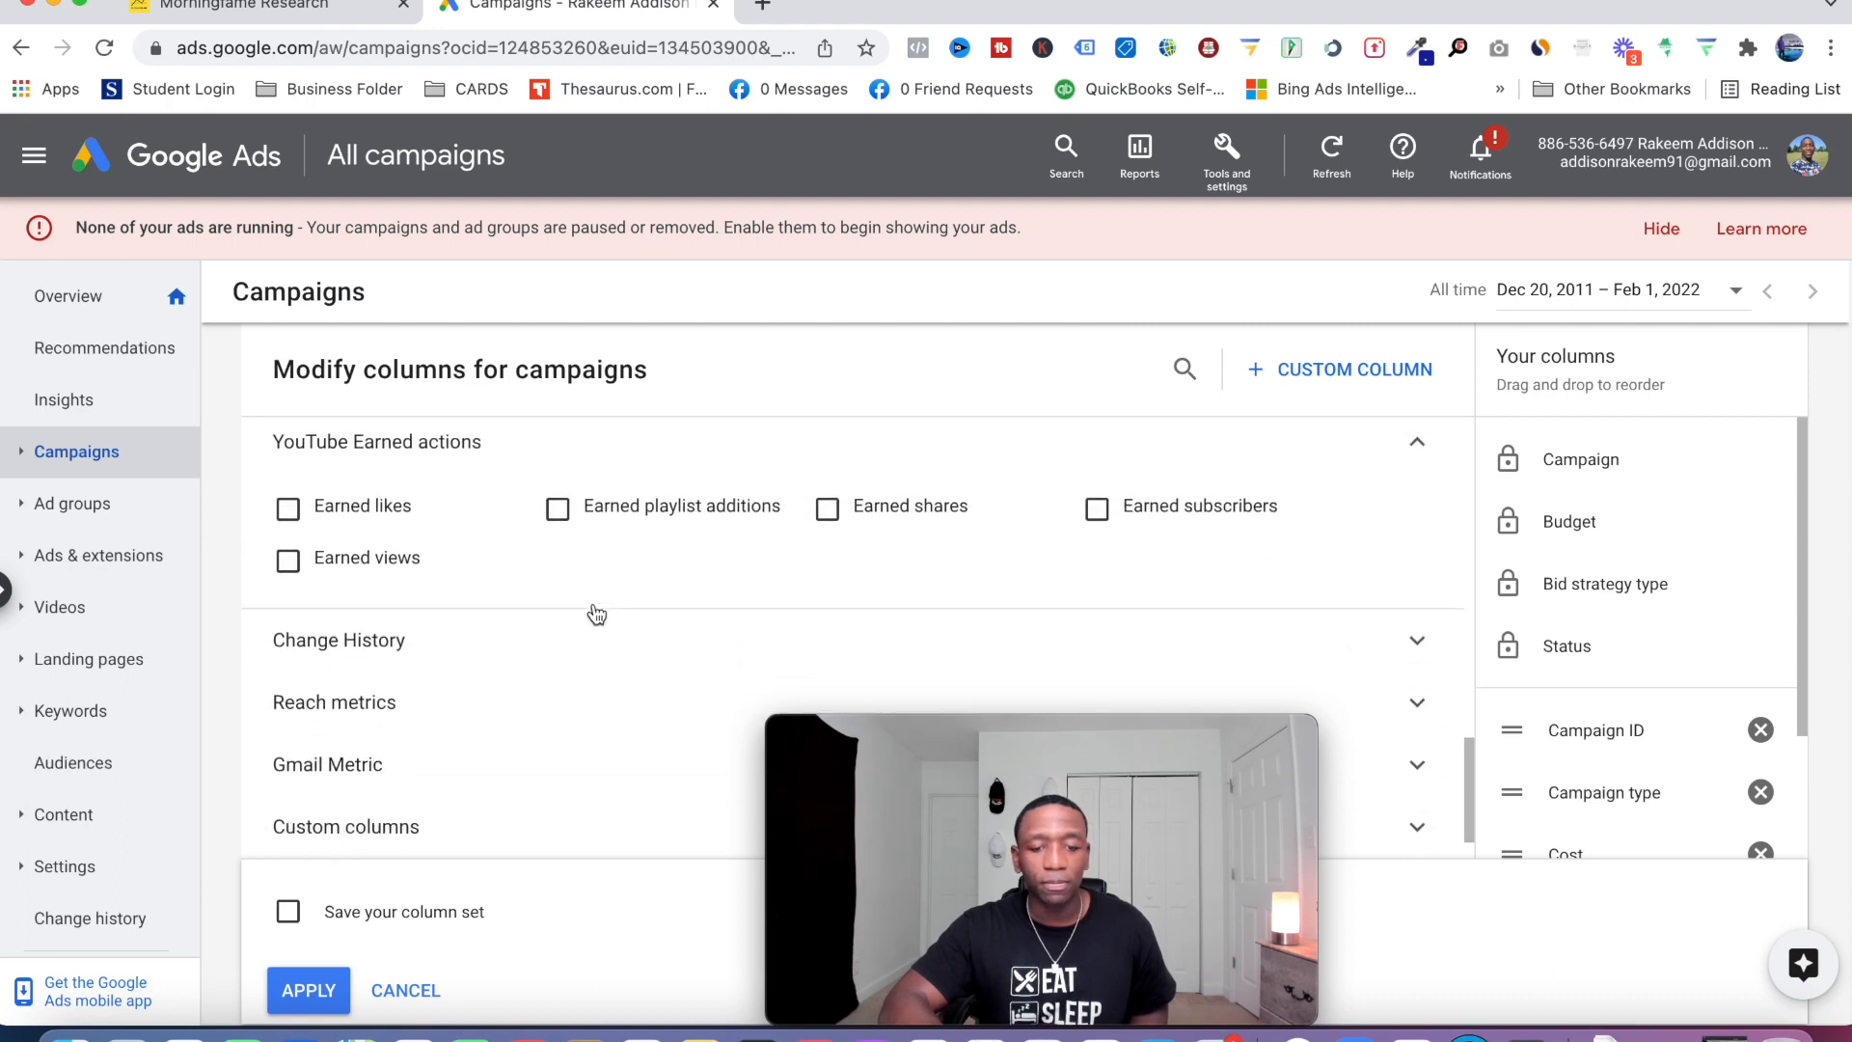
mouse_move(292, 498)
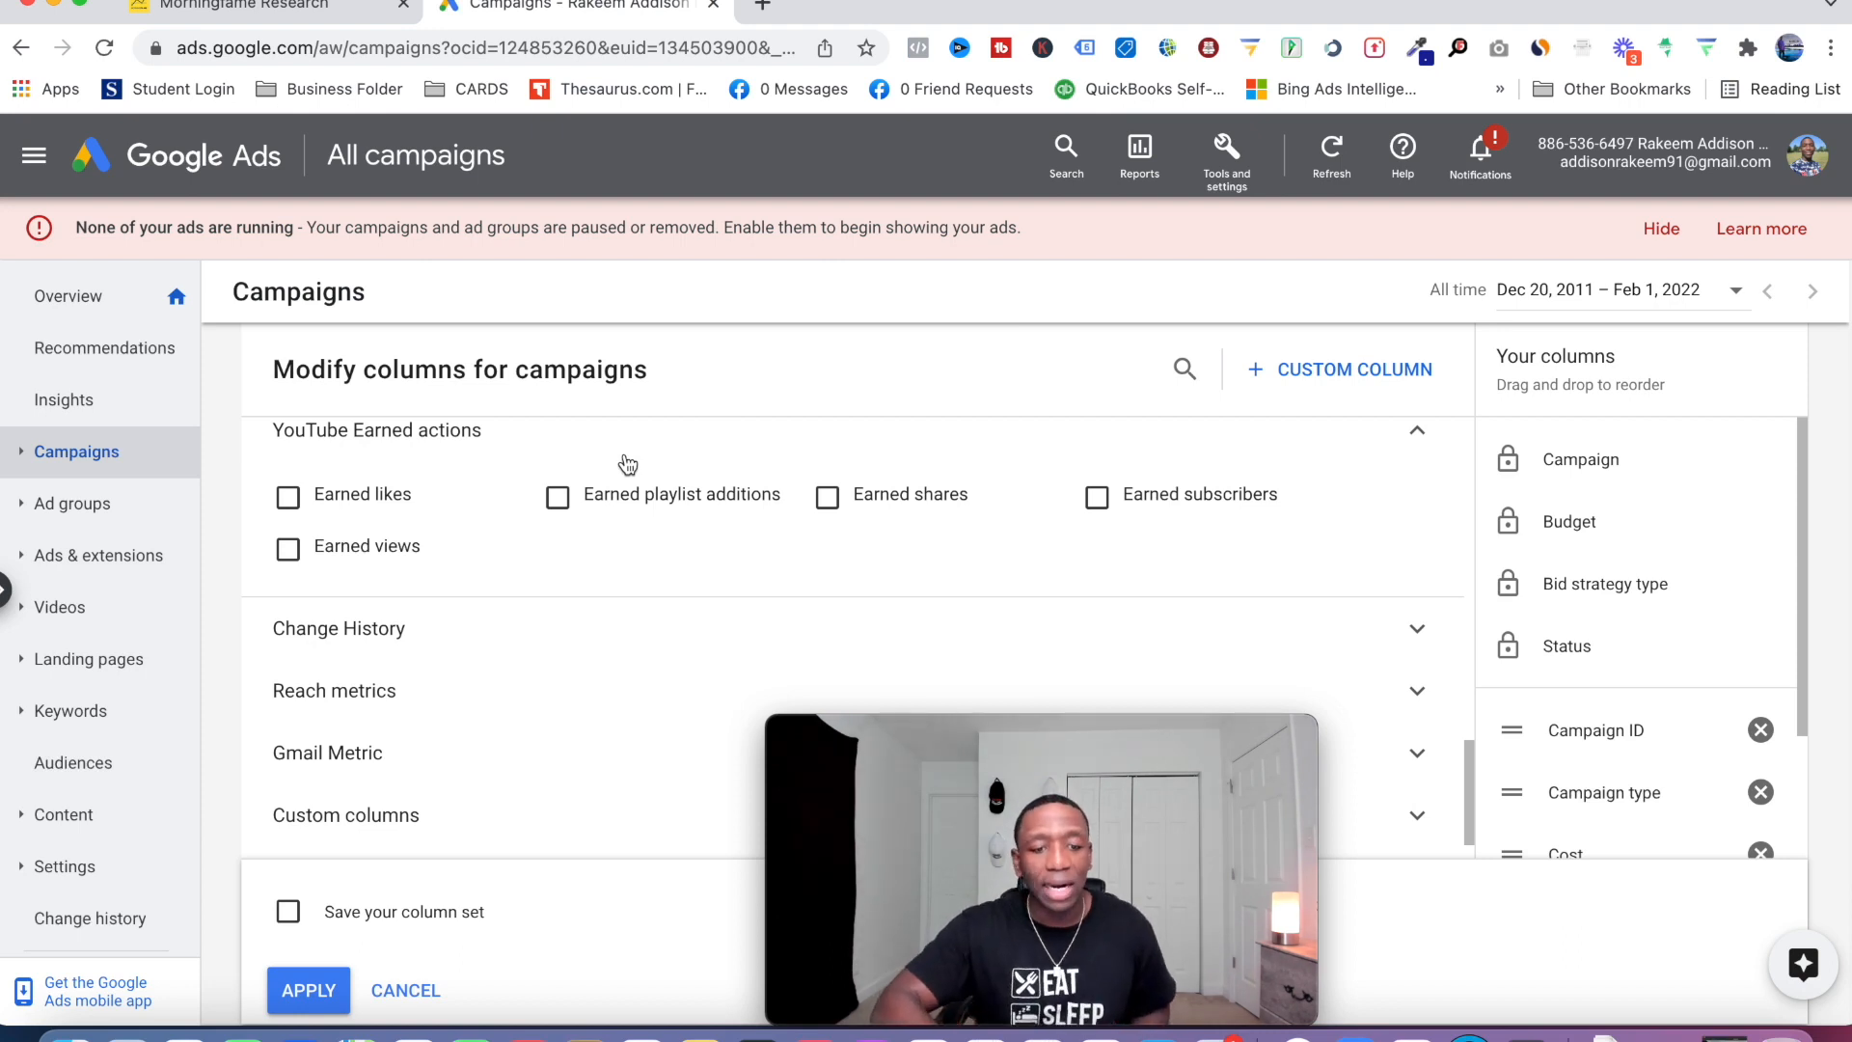
click(288, 498)
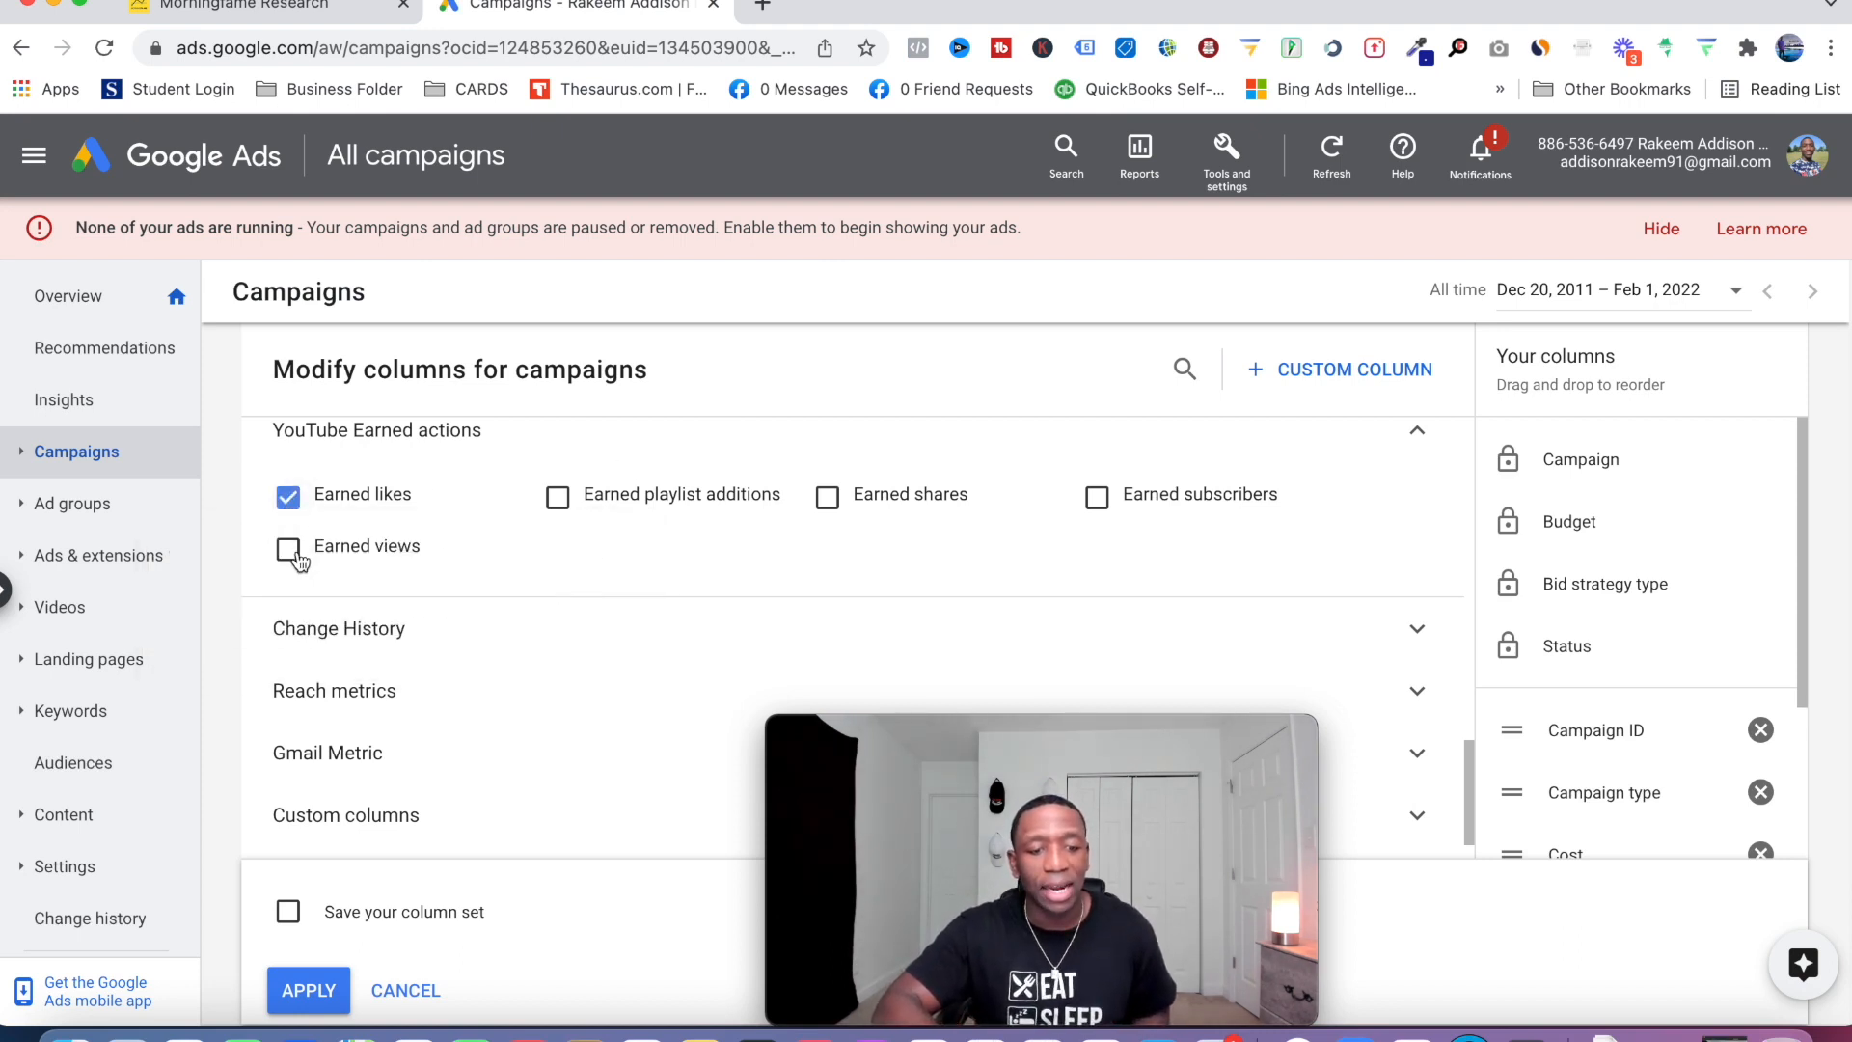
click(289, 549)
click(557, 496)
click(829, 498)
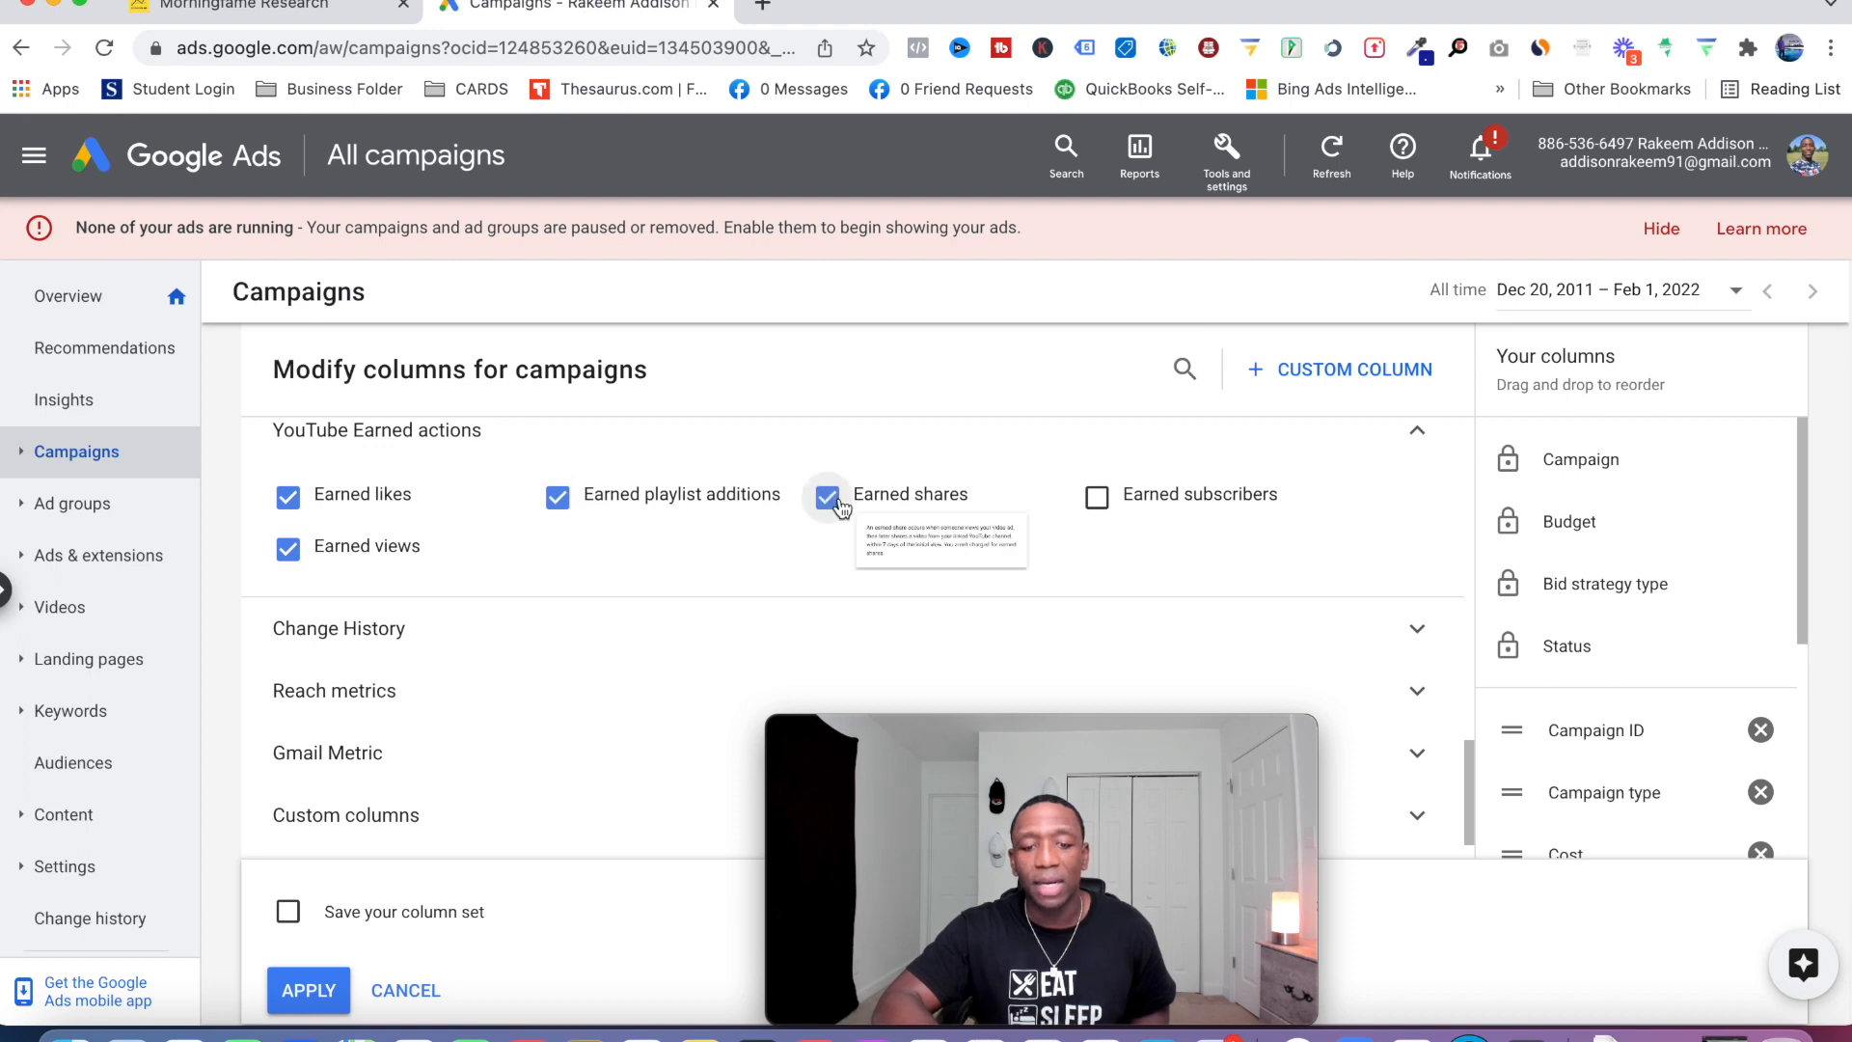
click(1099, 500)
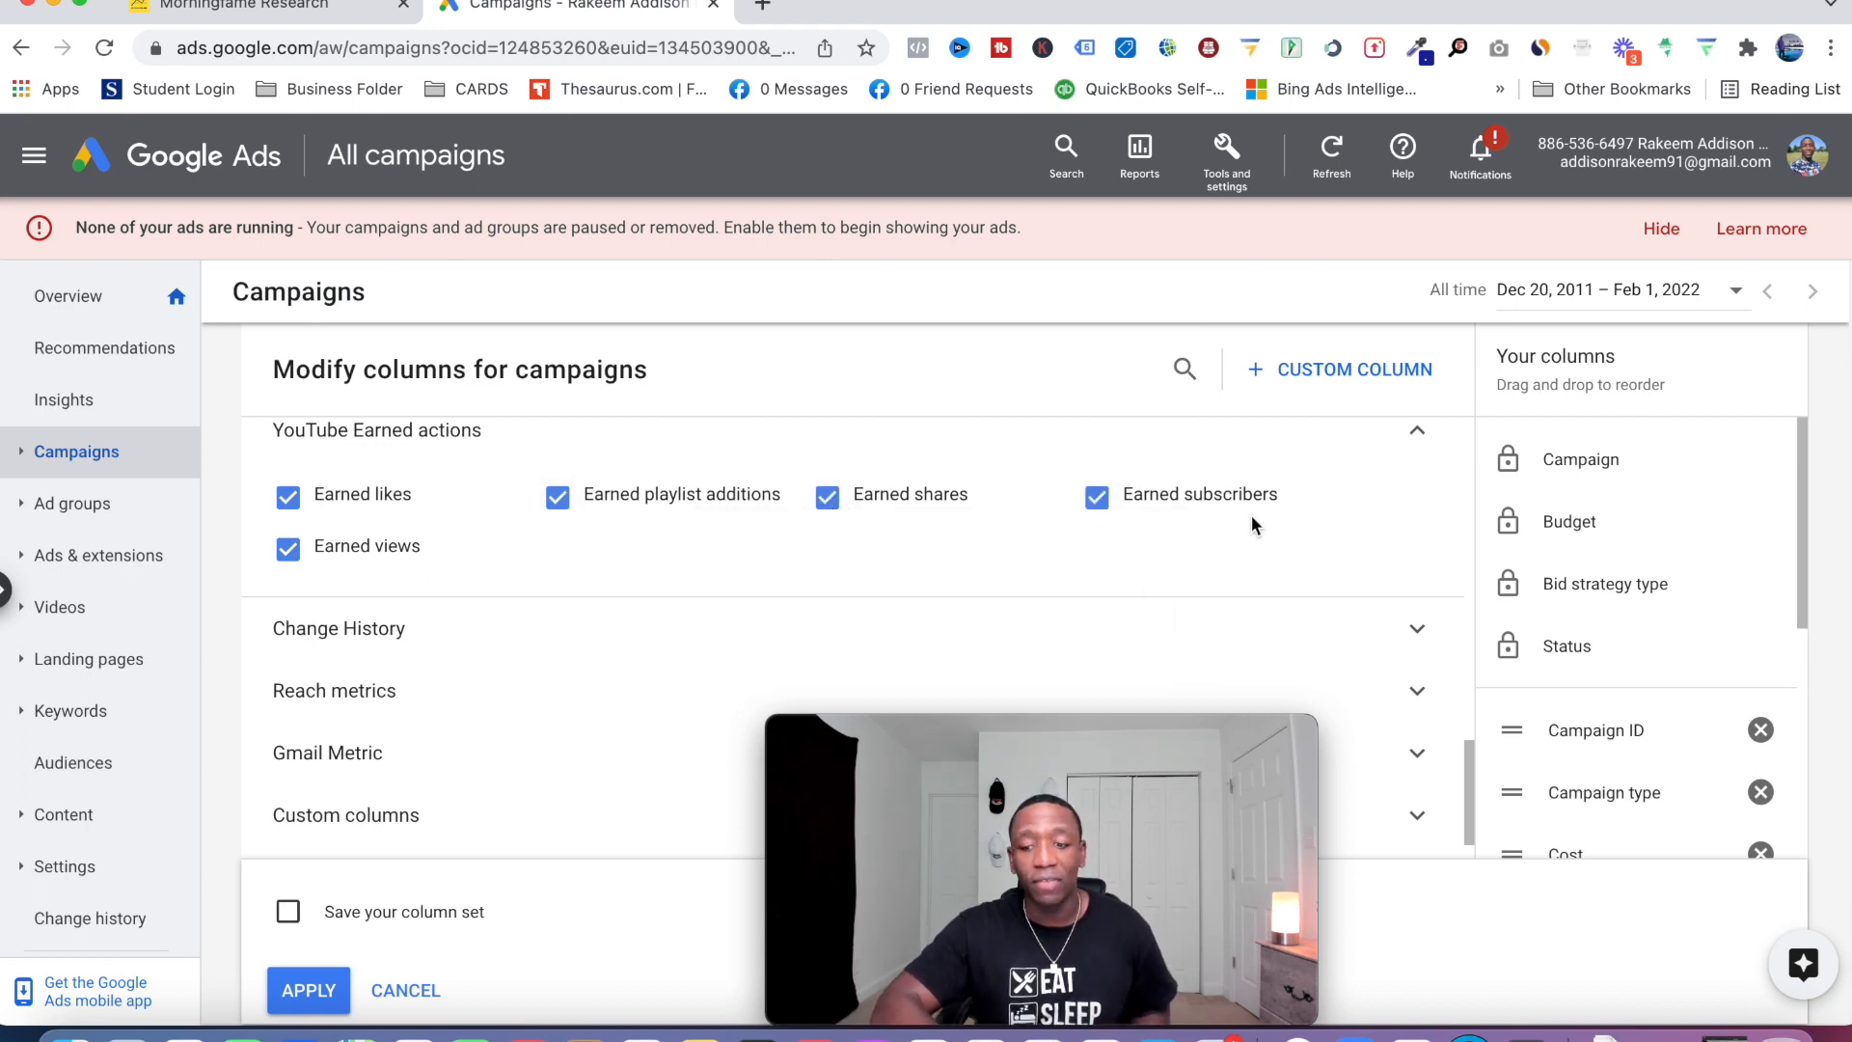
Review the chosen campaign columns, save them as a column set named "test" and apply it.
scroll(1690, 662, down, 3)
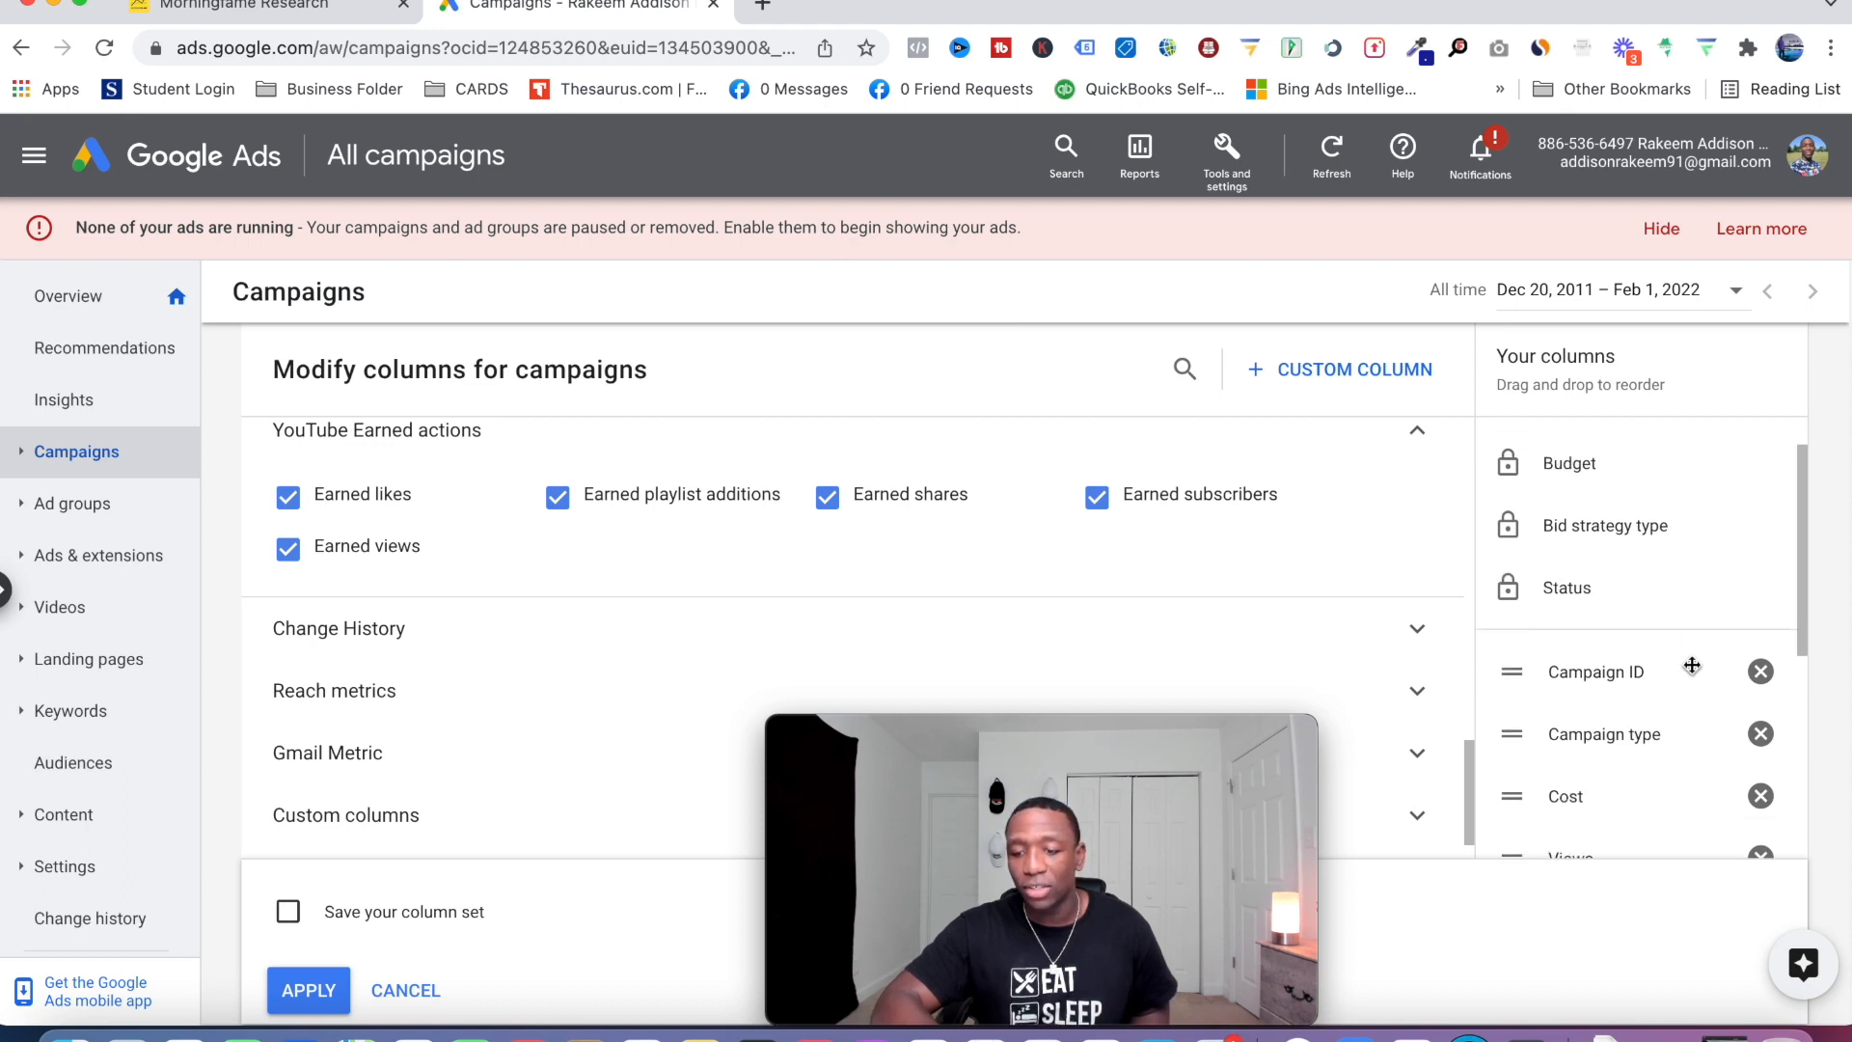
scroll(1692, 664, down, 1)
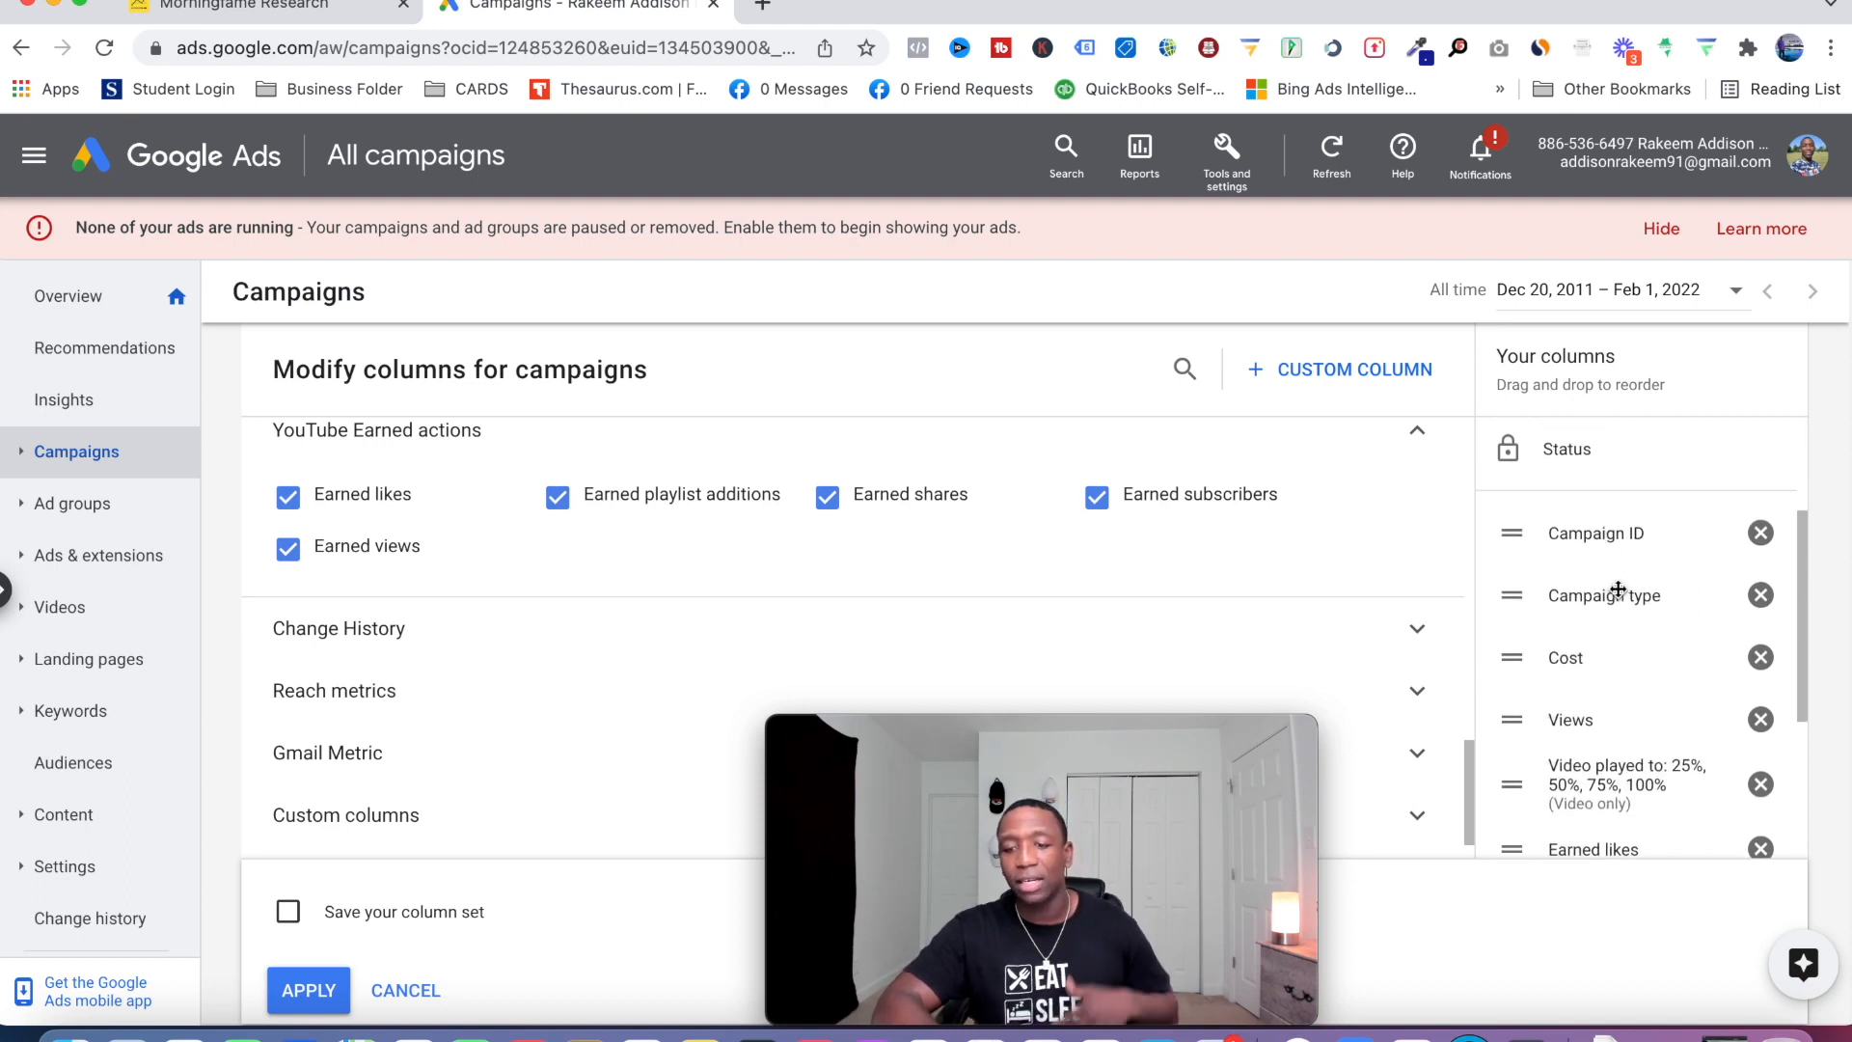
scroll(1620, 632, down, 2)
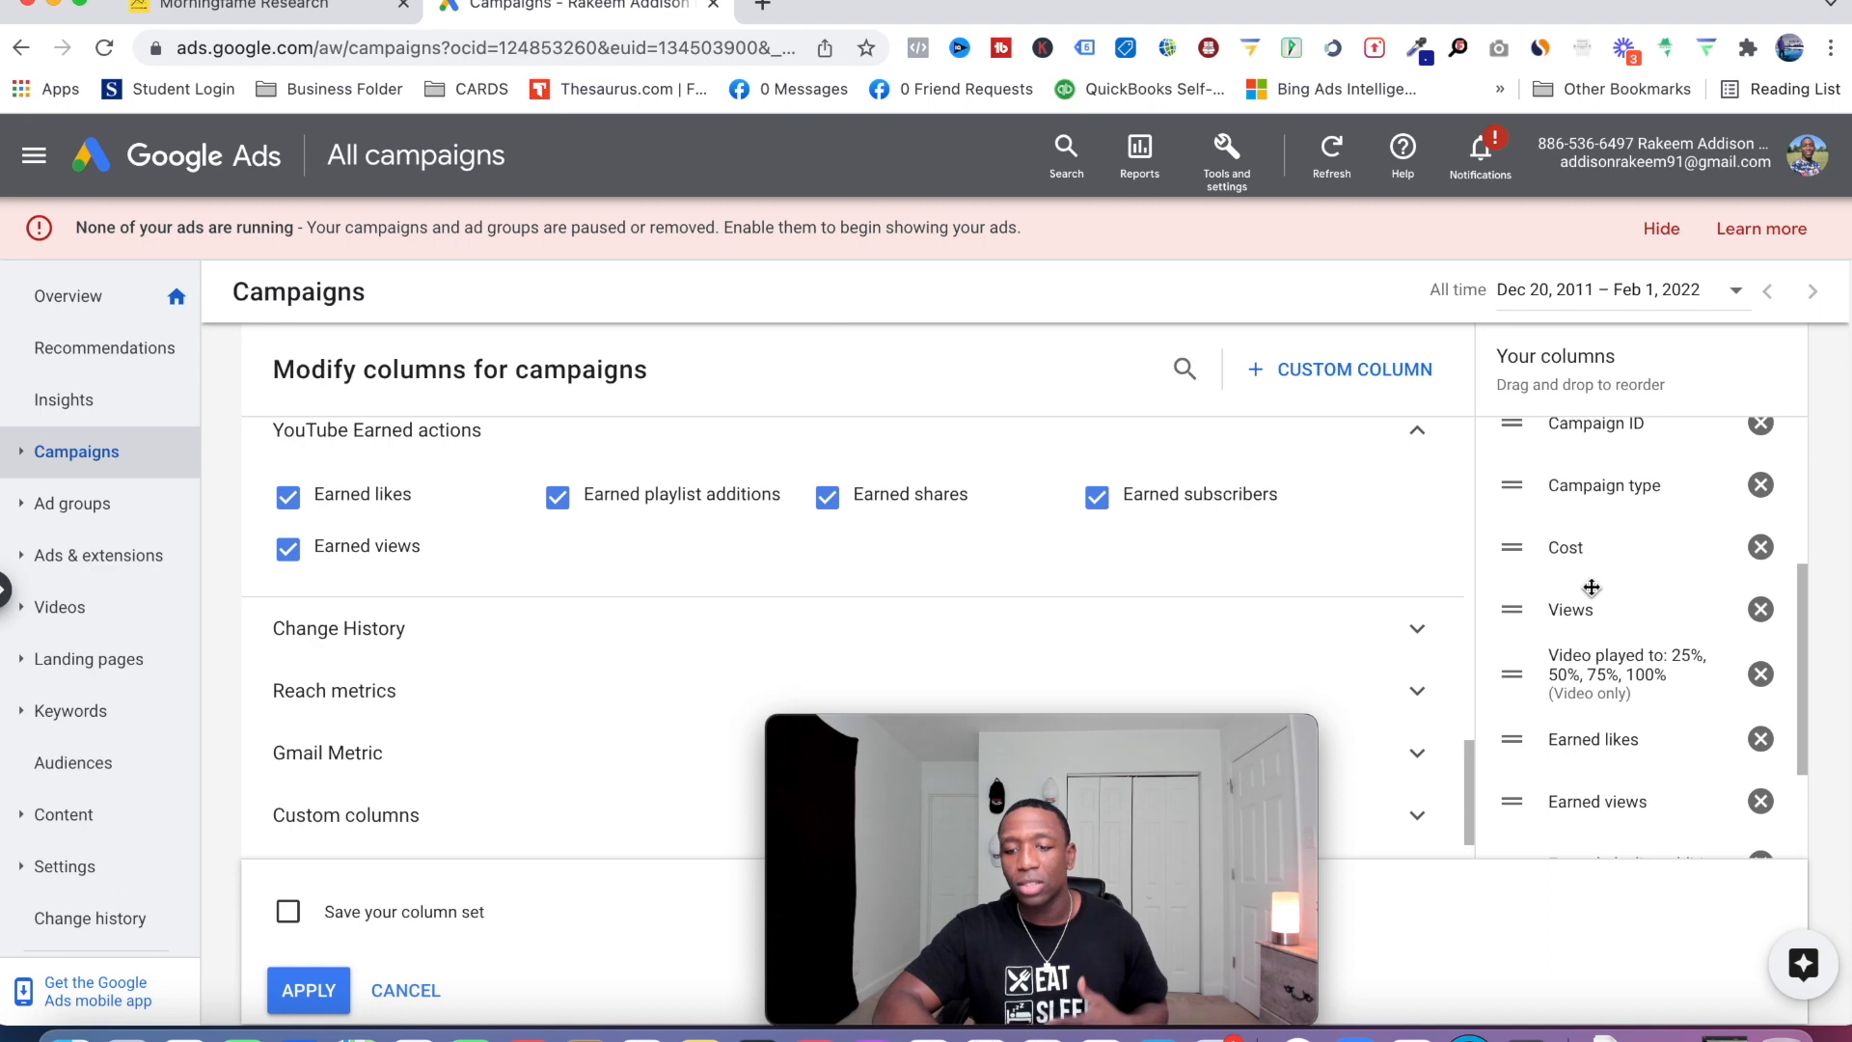
scroll(1587, 614, down, 1)
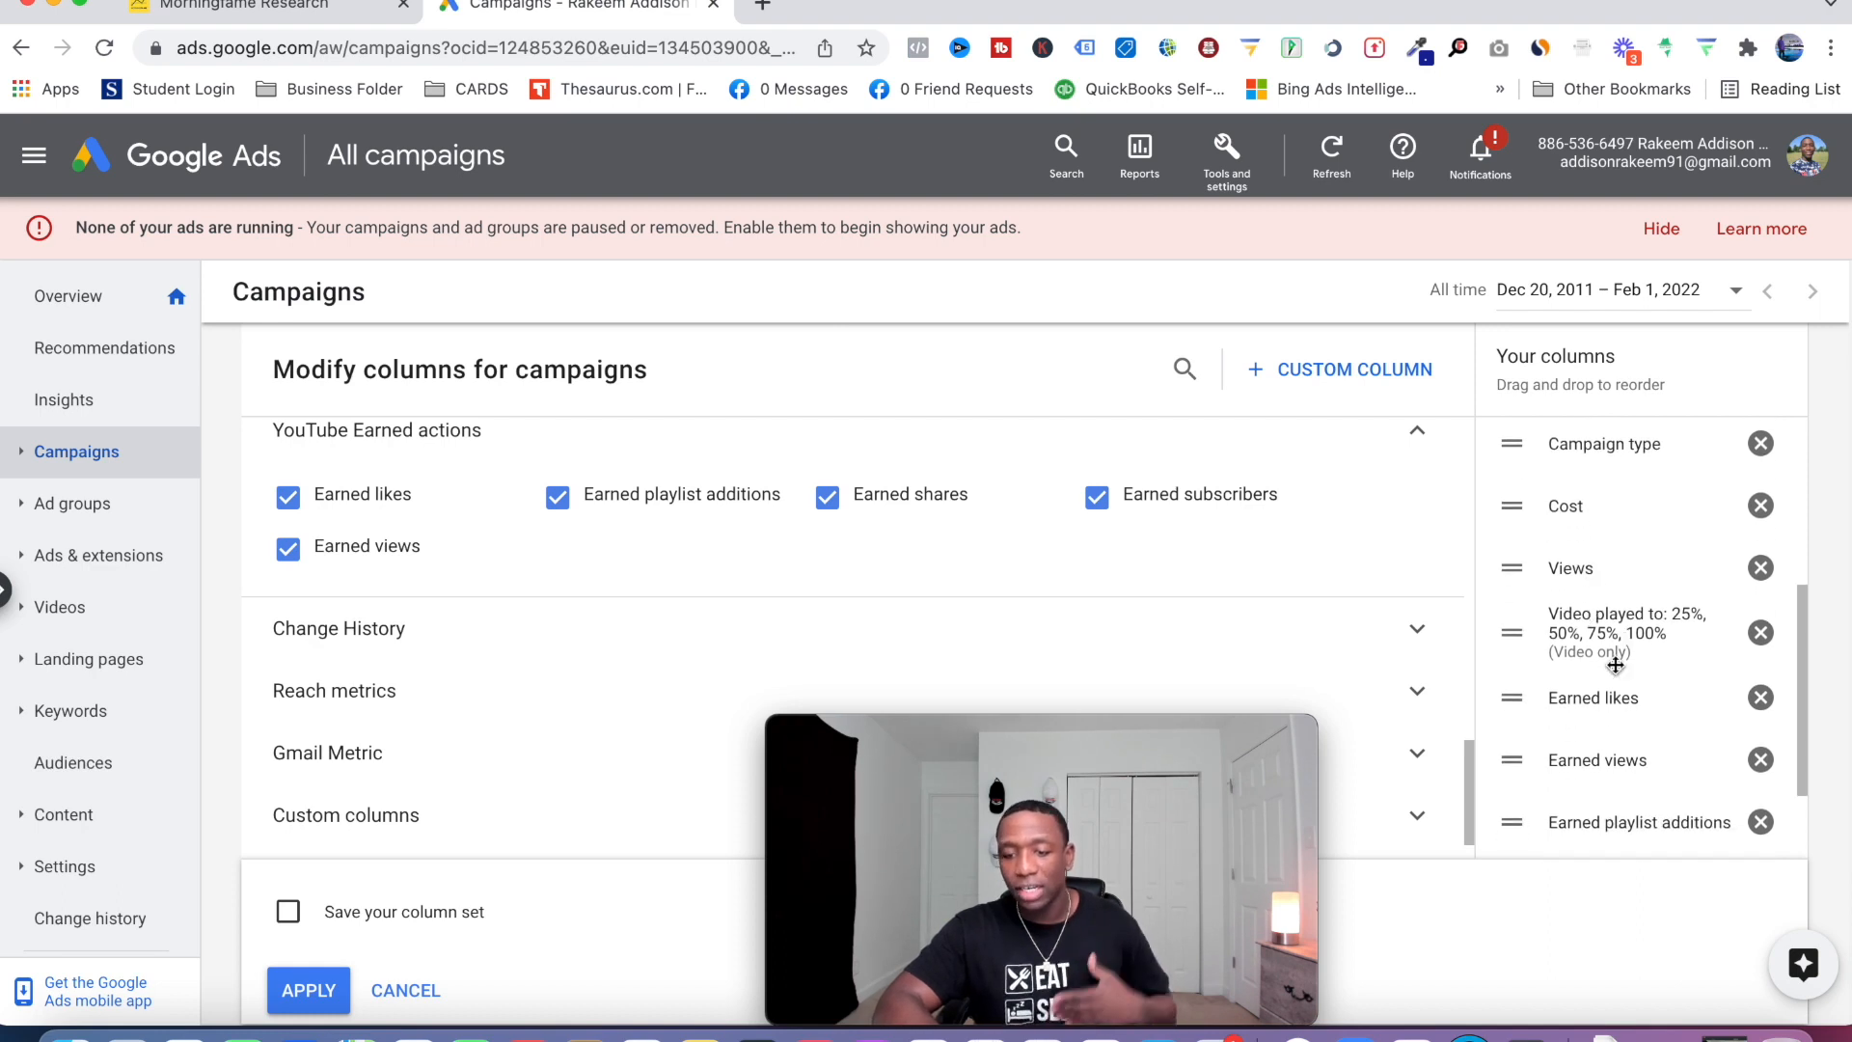
scroll(1609, 696, down, 3)
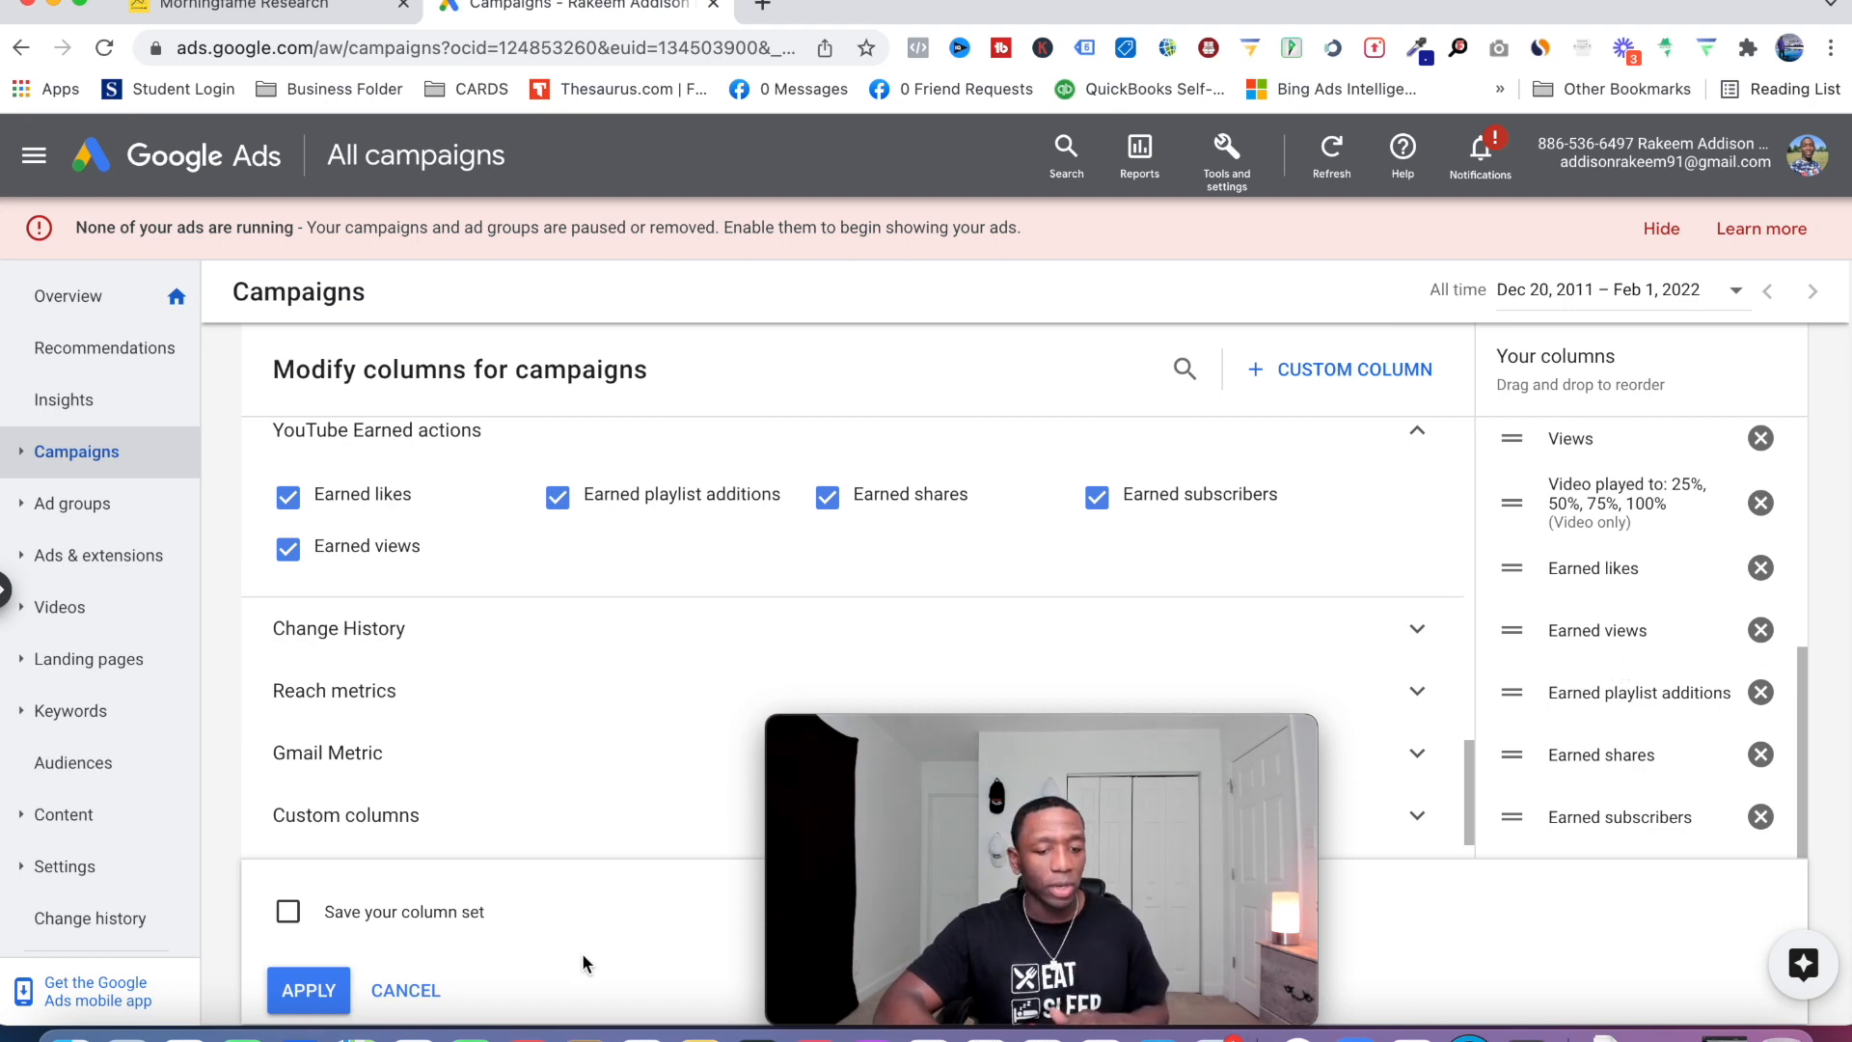
click(287, 914)
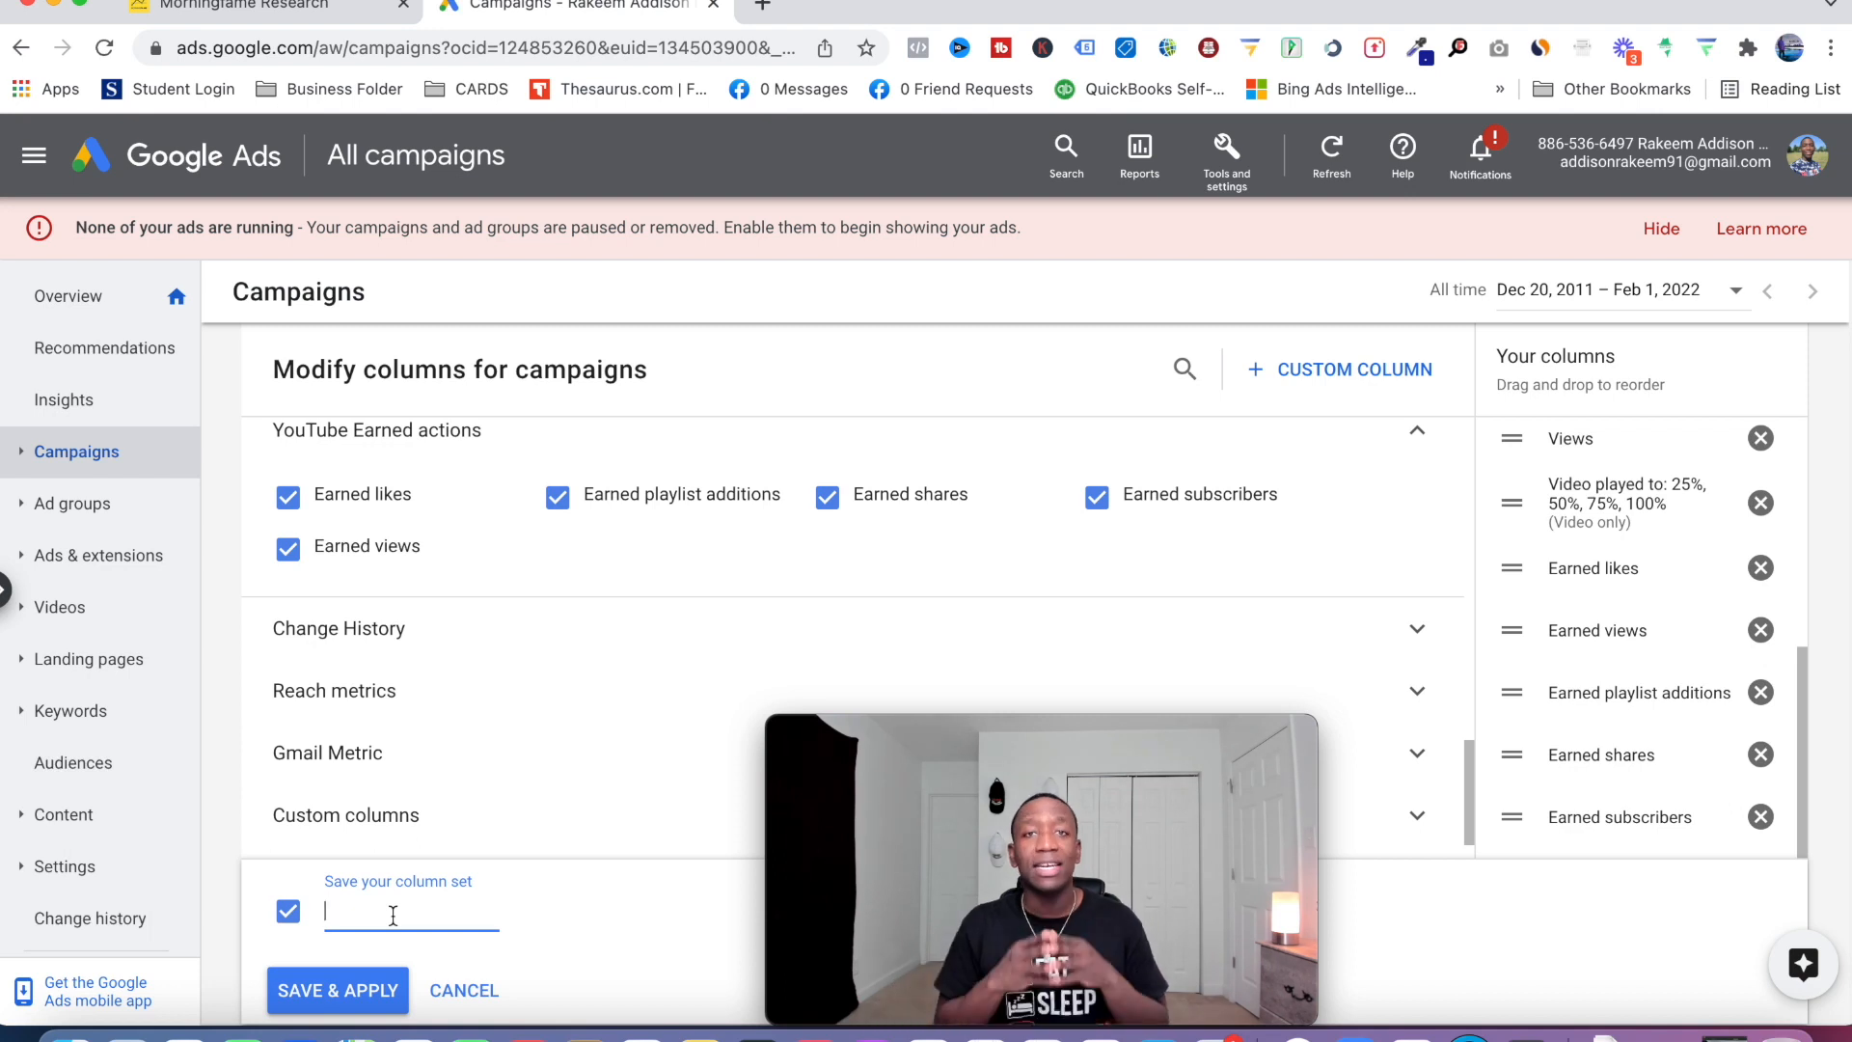
text(test)
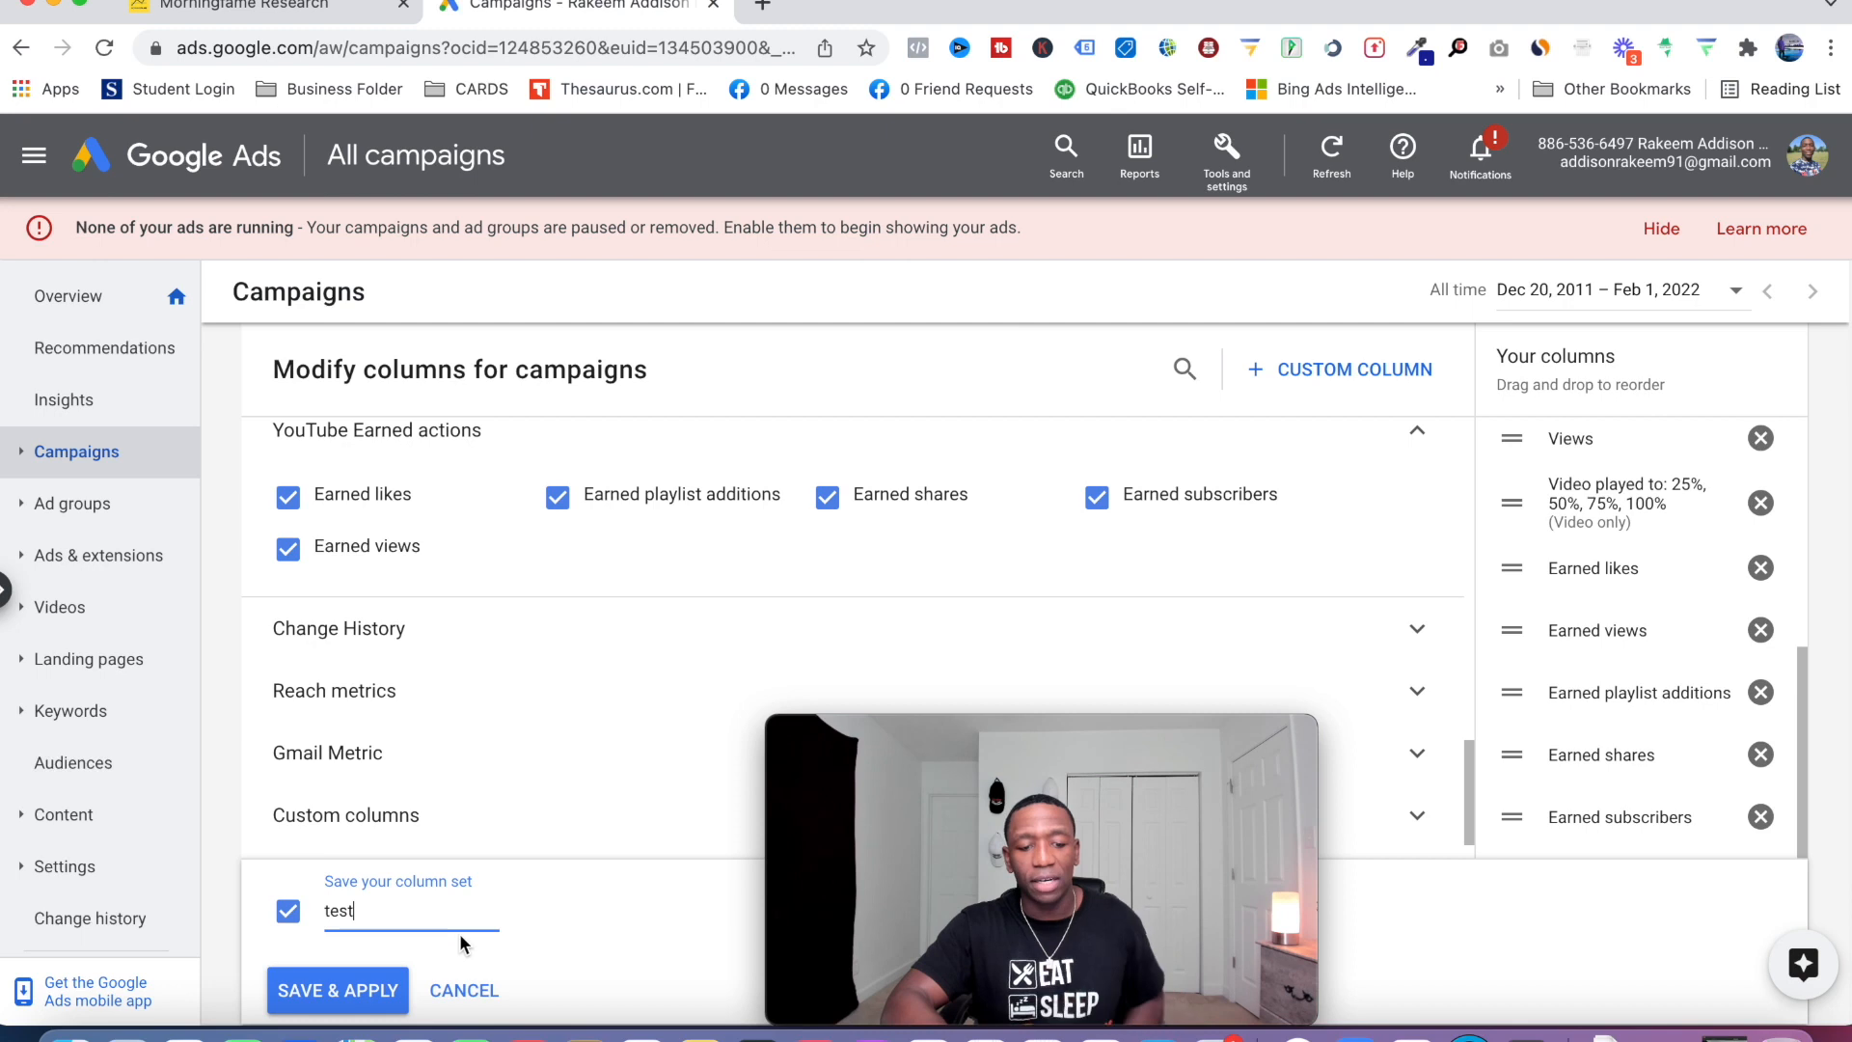
click(315, 993)
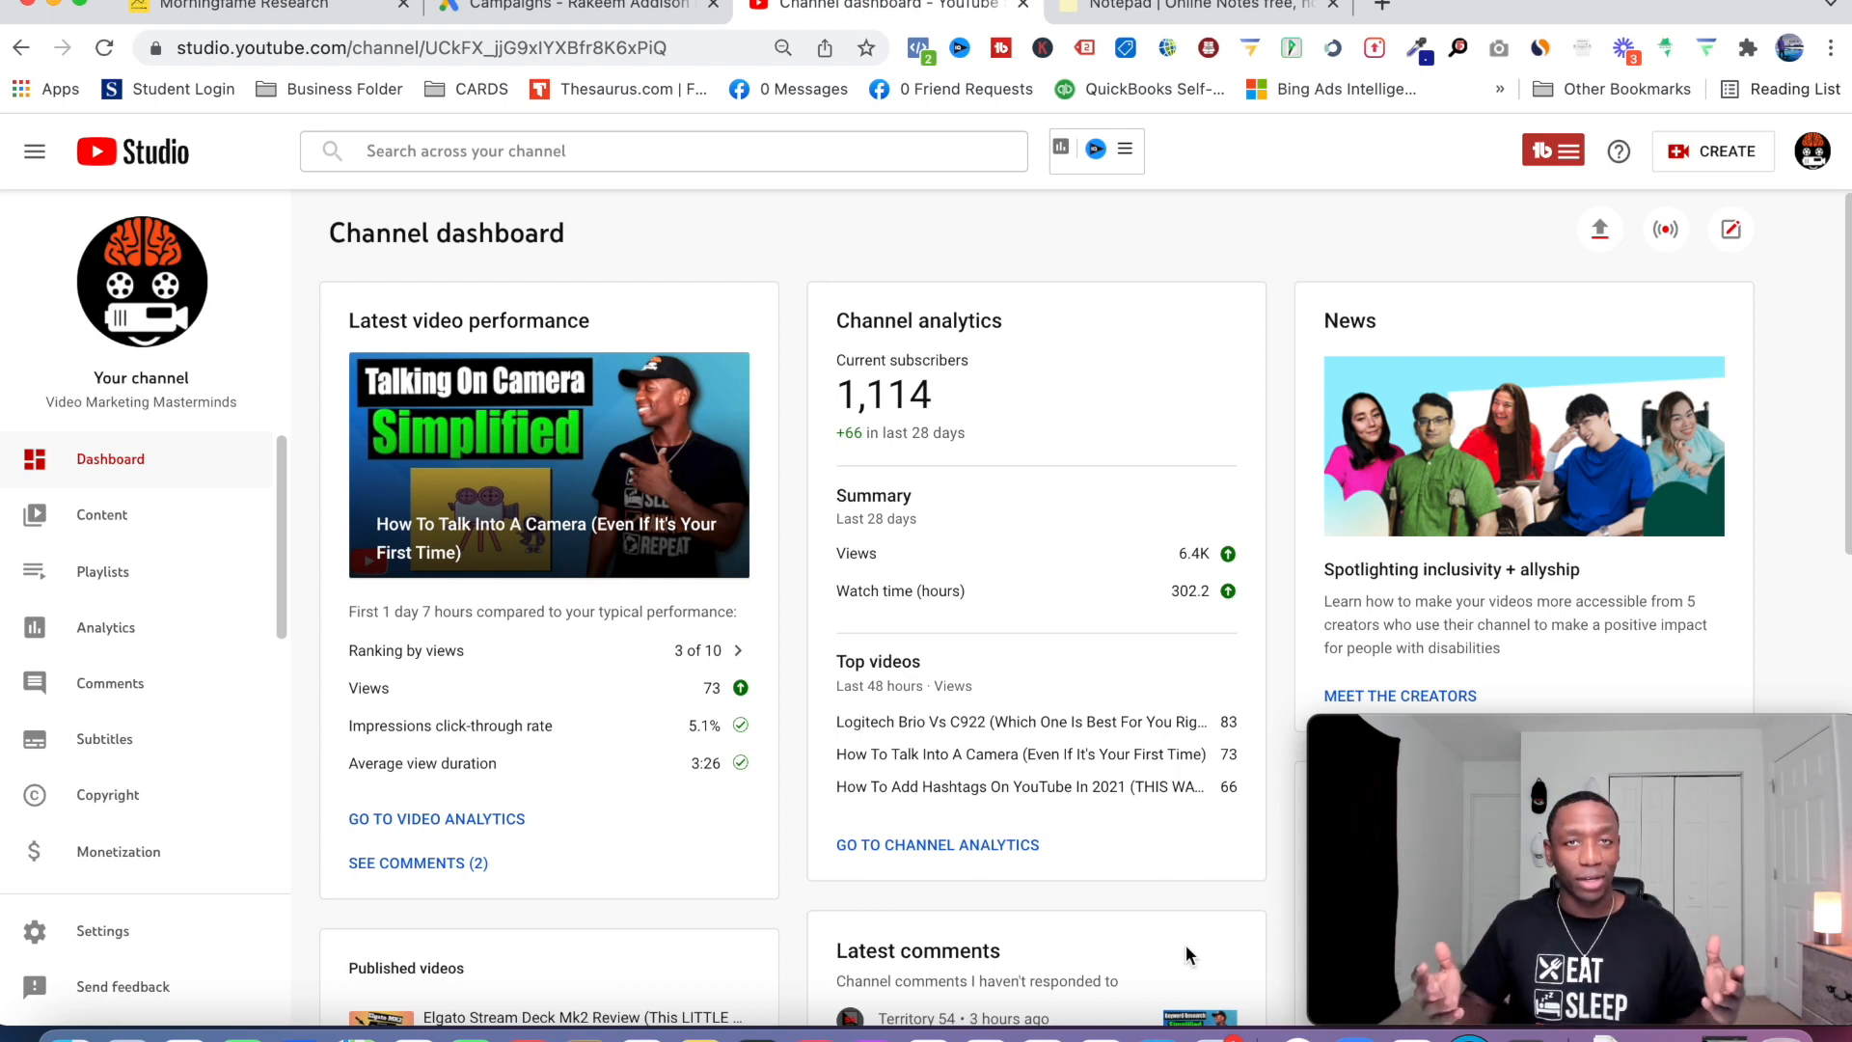
In YouTube Studio, show the channel's video content sorted by most views.
click(106, 521)
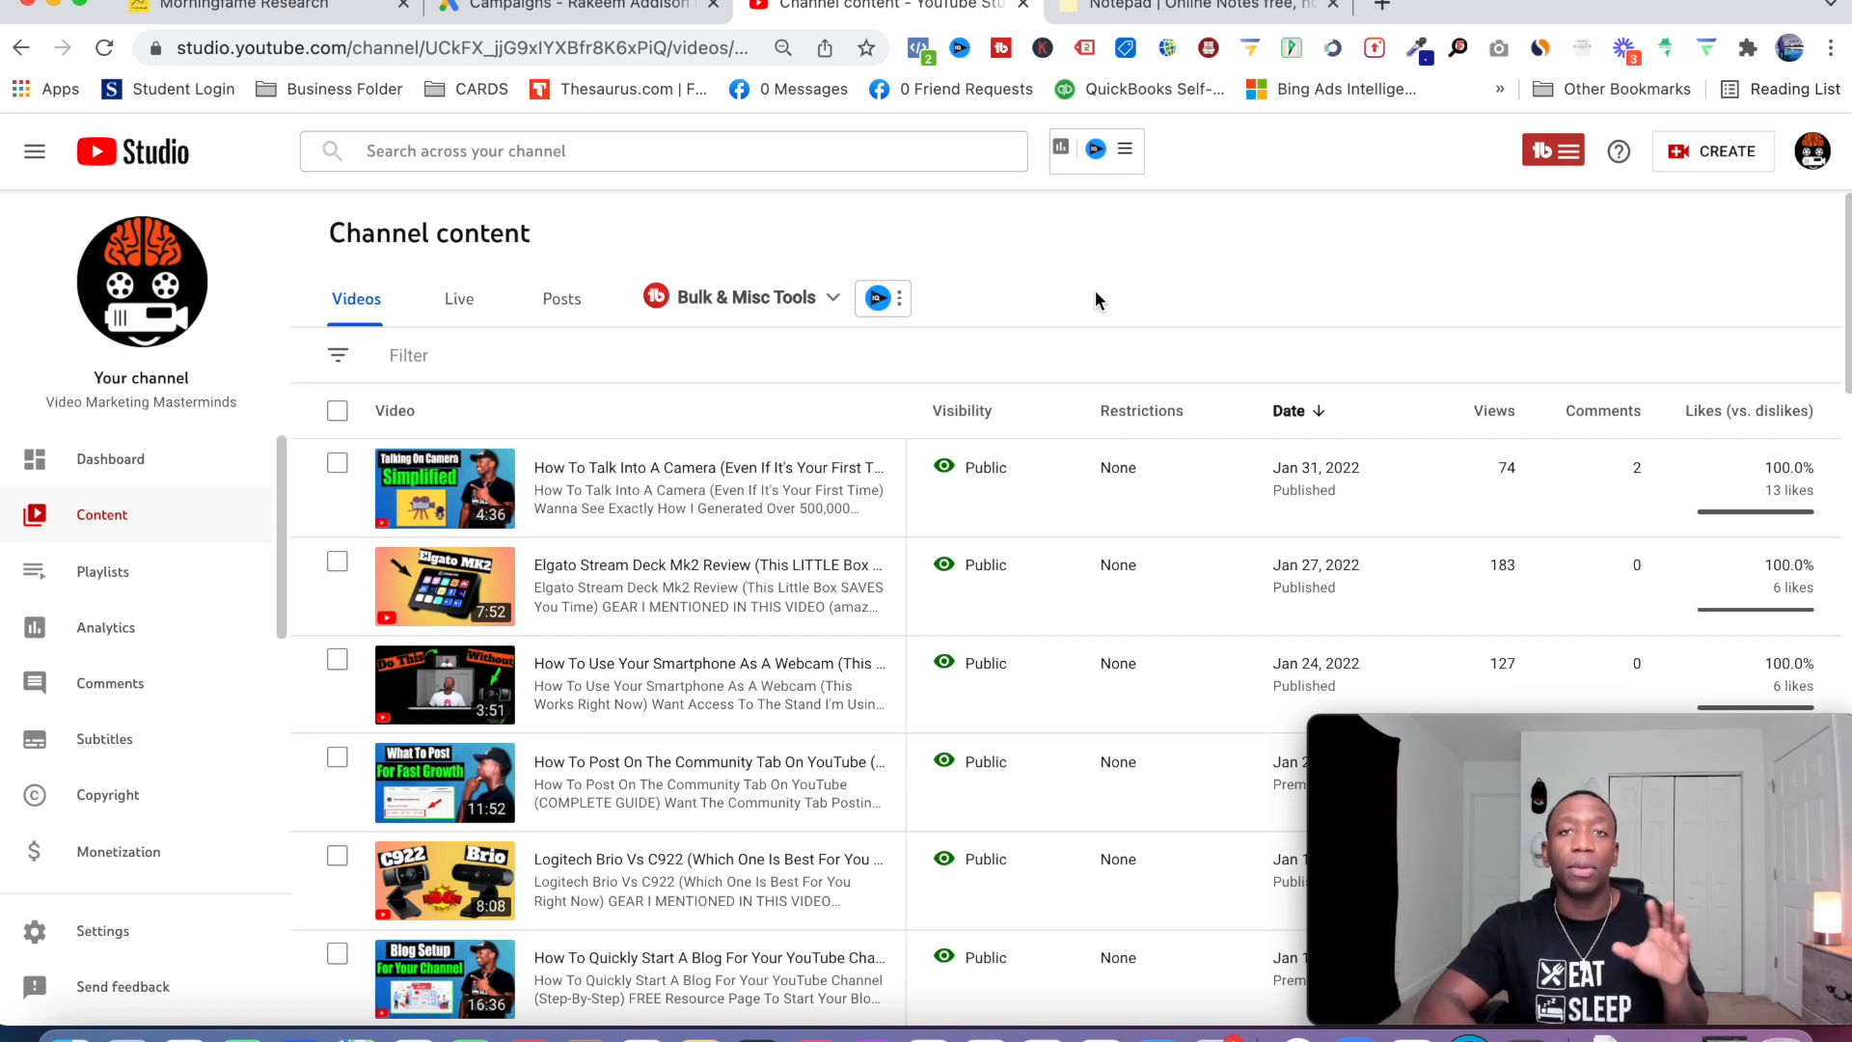
click(1495, 413)
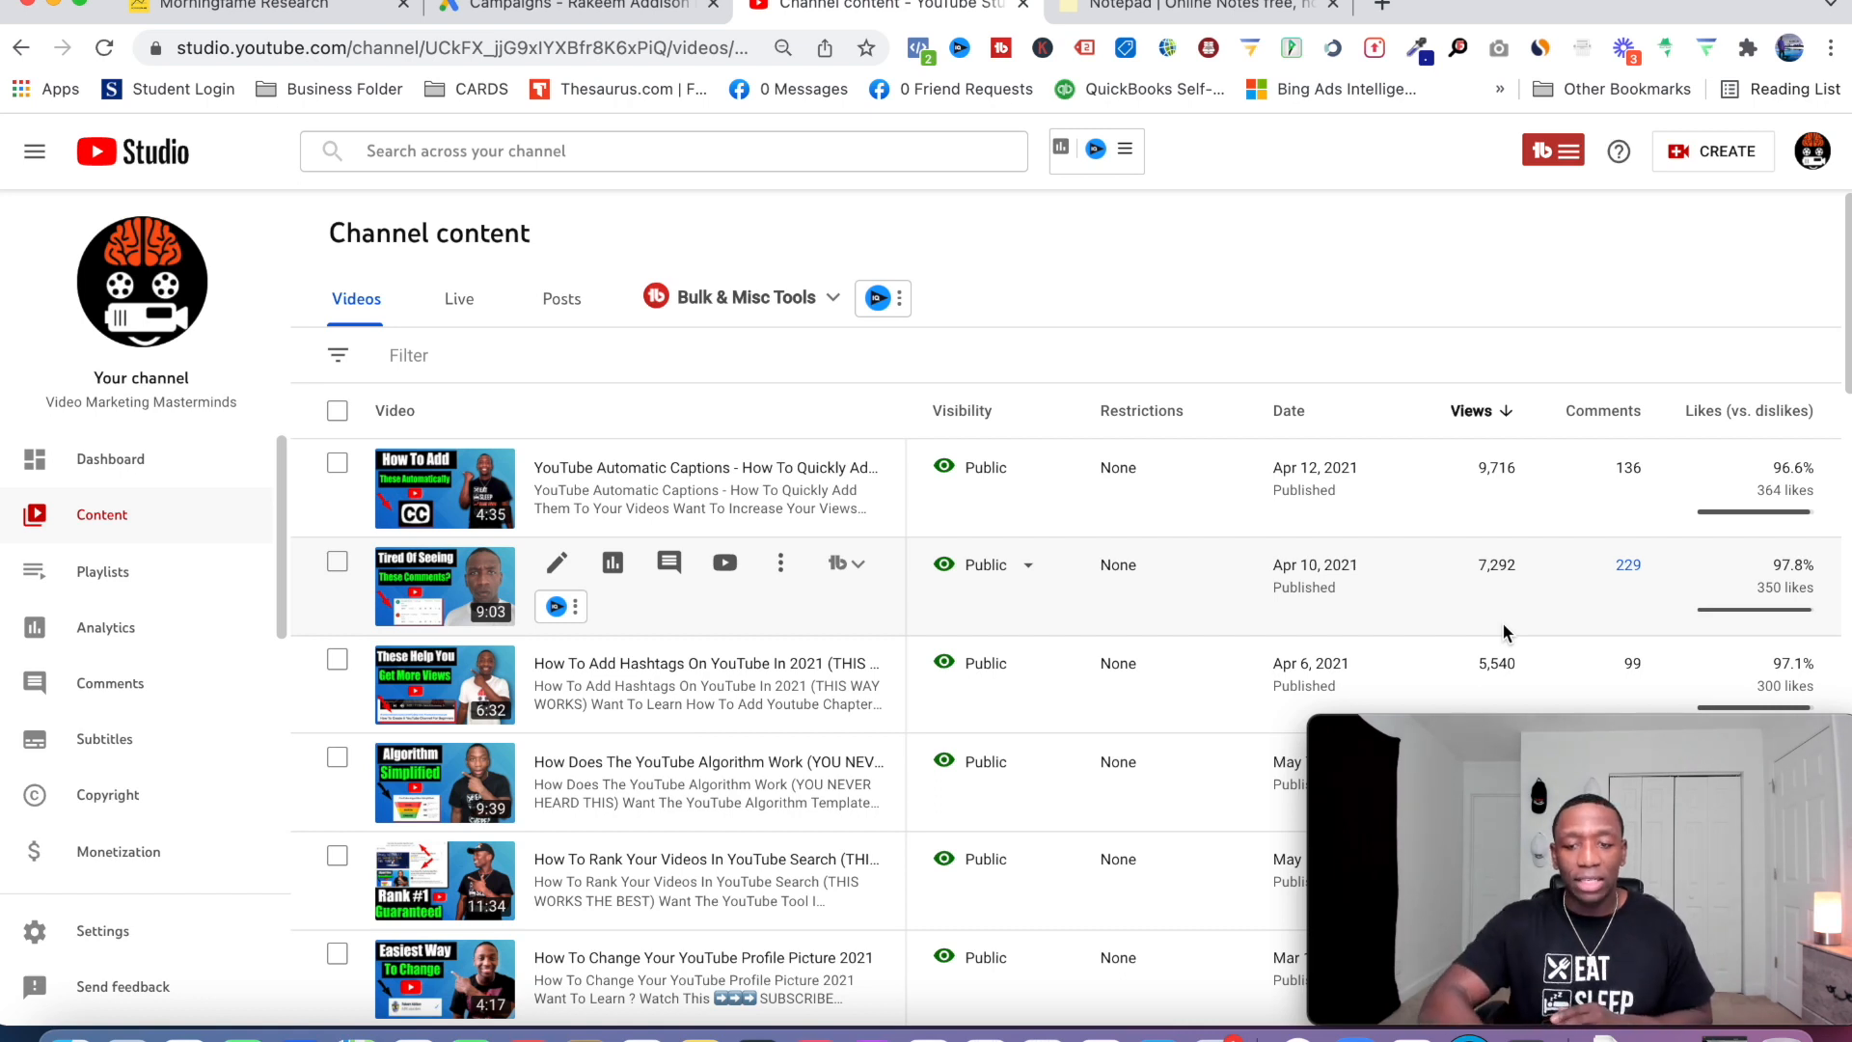
scroll(1340, 550, down, 2)
scroll(1340, 550, up, 1)
scroll(1340, 546, down, 3)
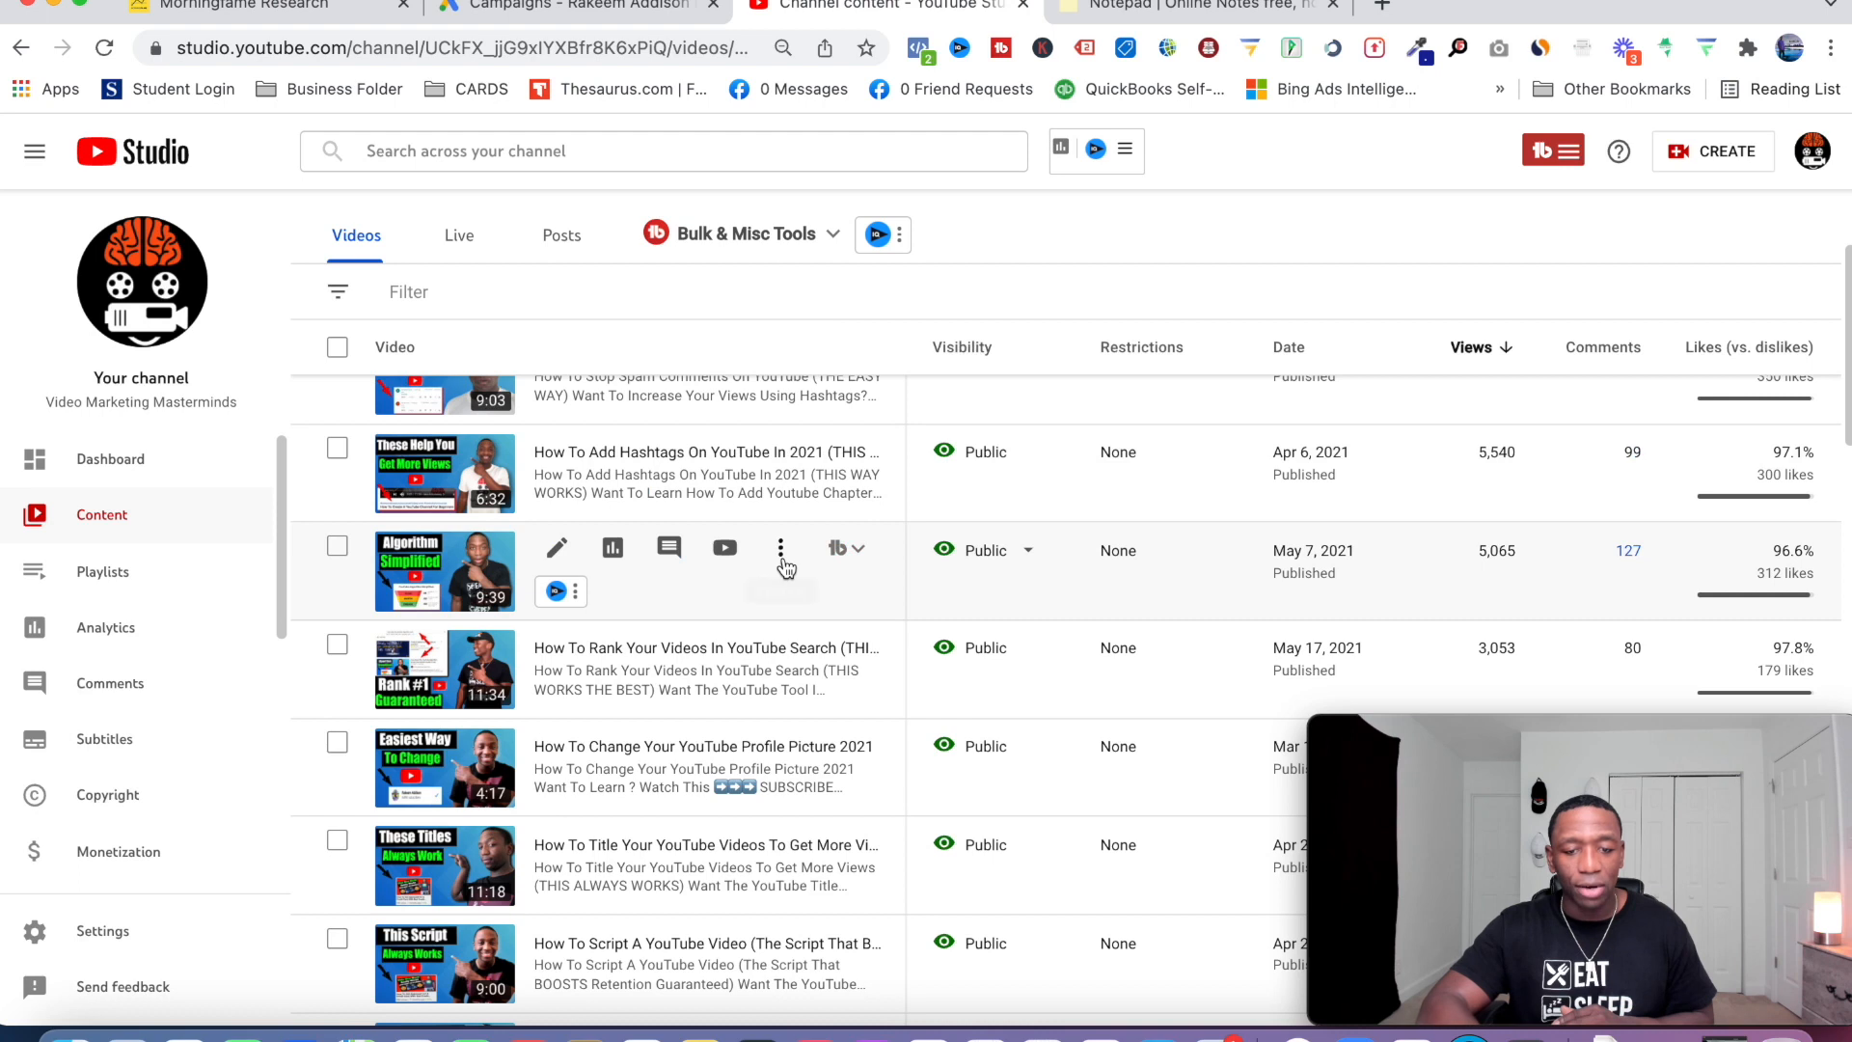
Copy the shareable link of the "How Does The YouTube Algorithm Work" video and paste it into the online notepad.
click(785, 552)
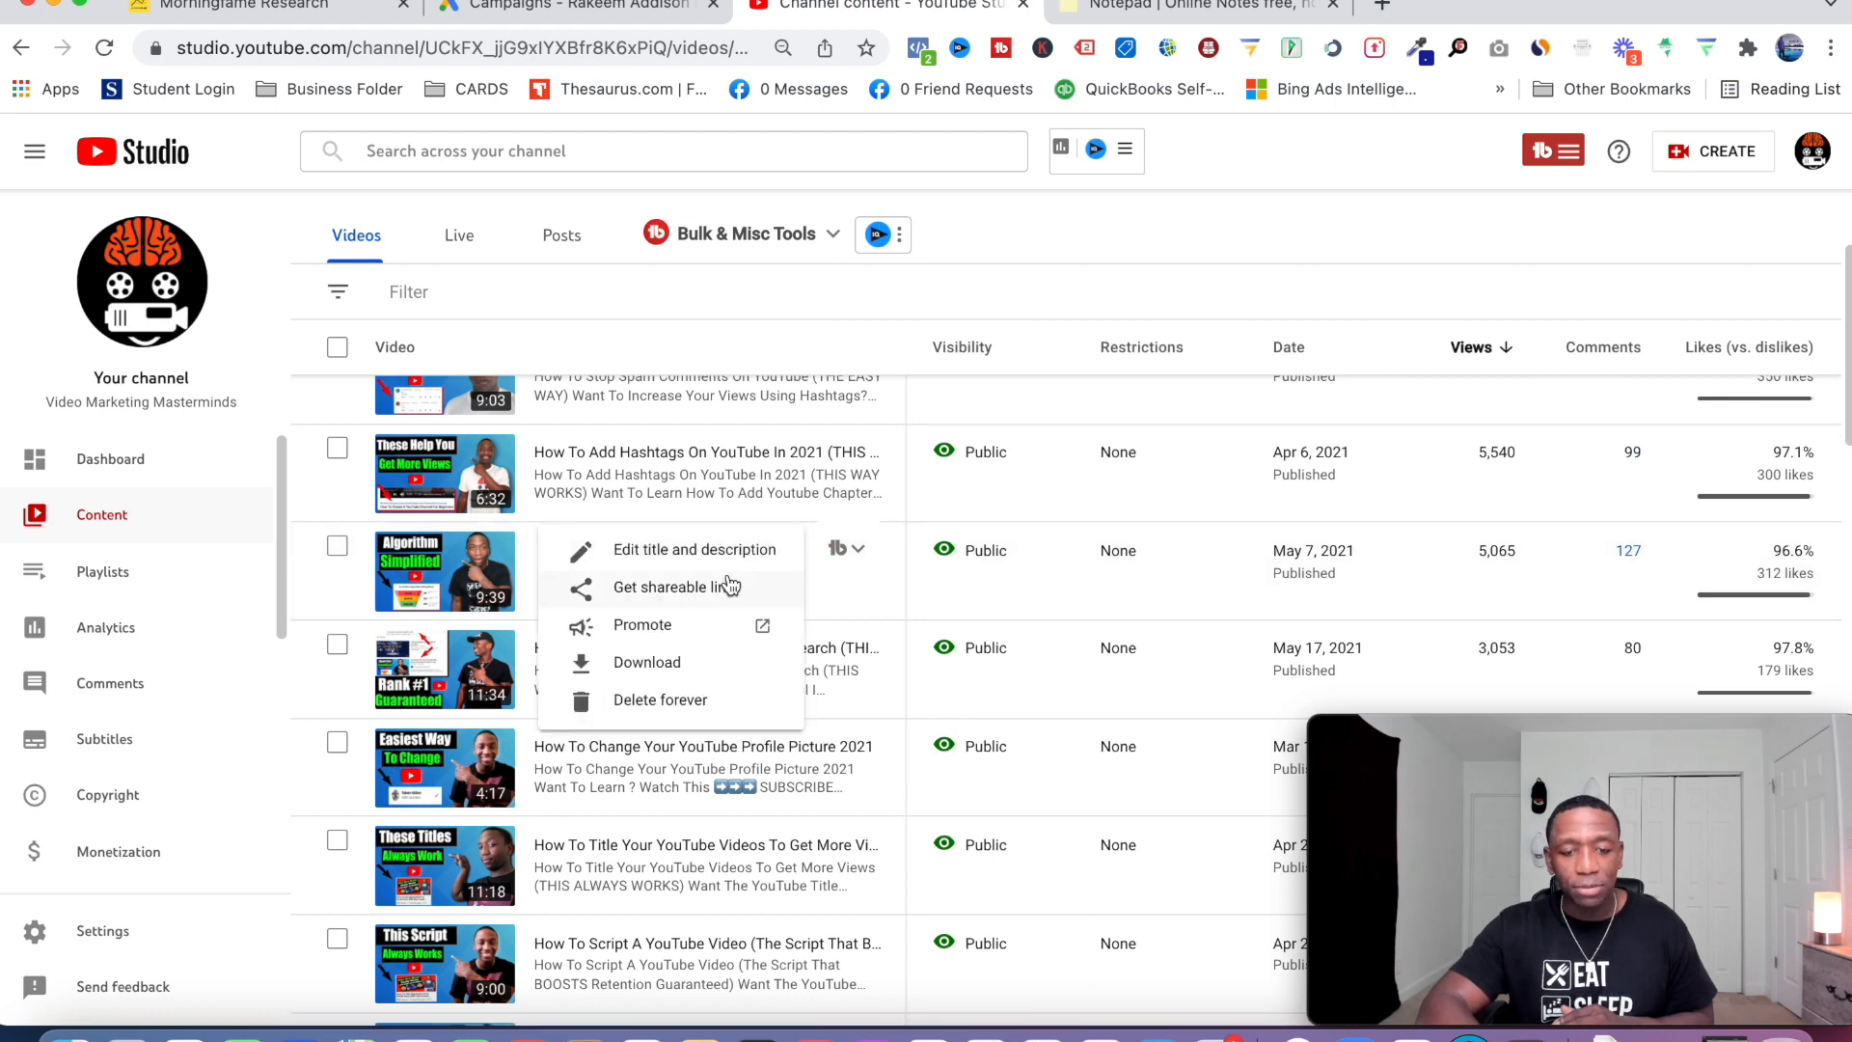
click(696, 590)
click(1196, 5)
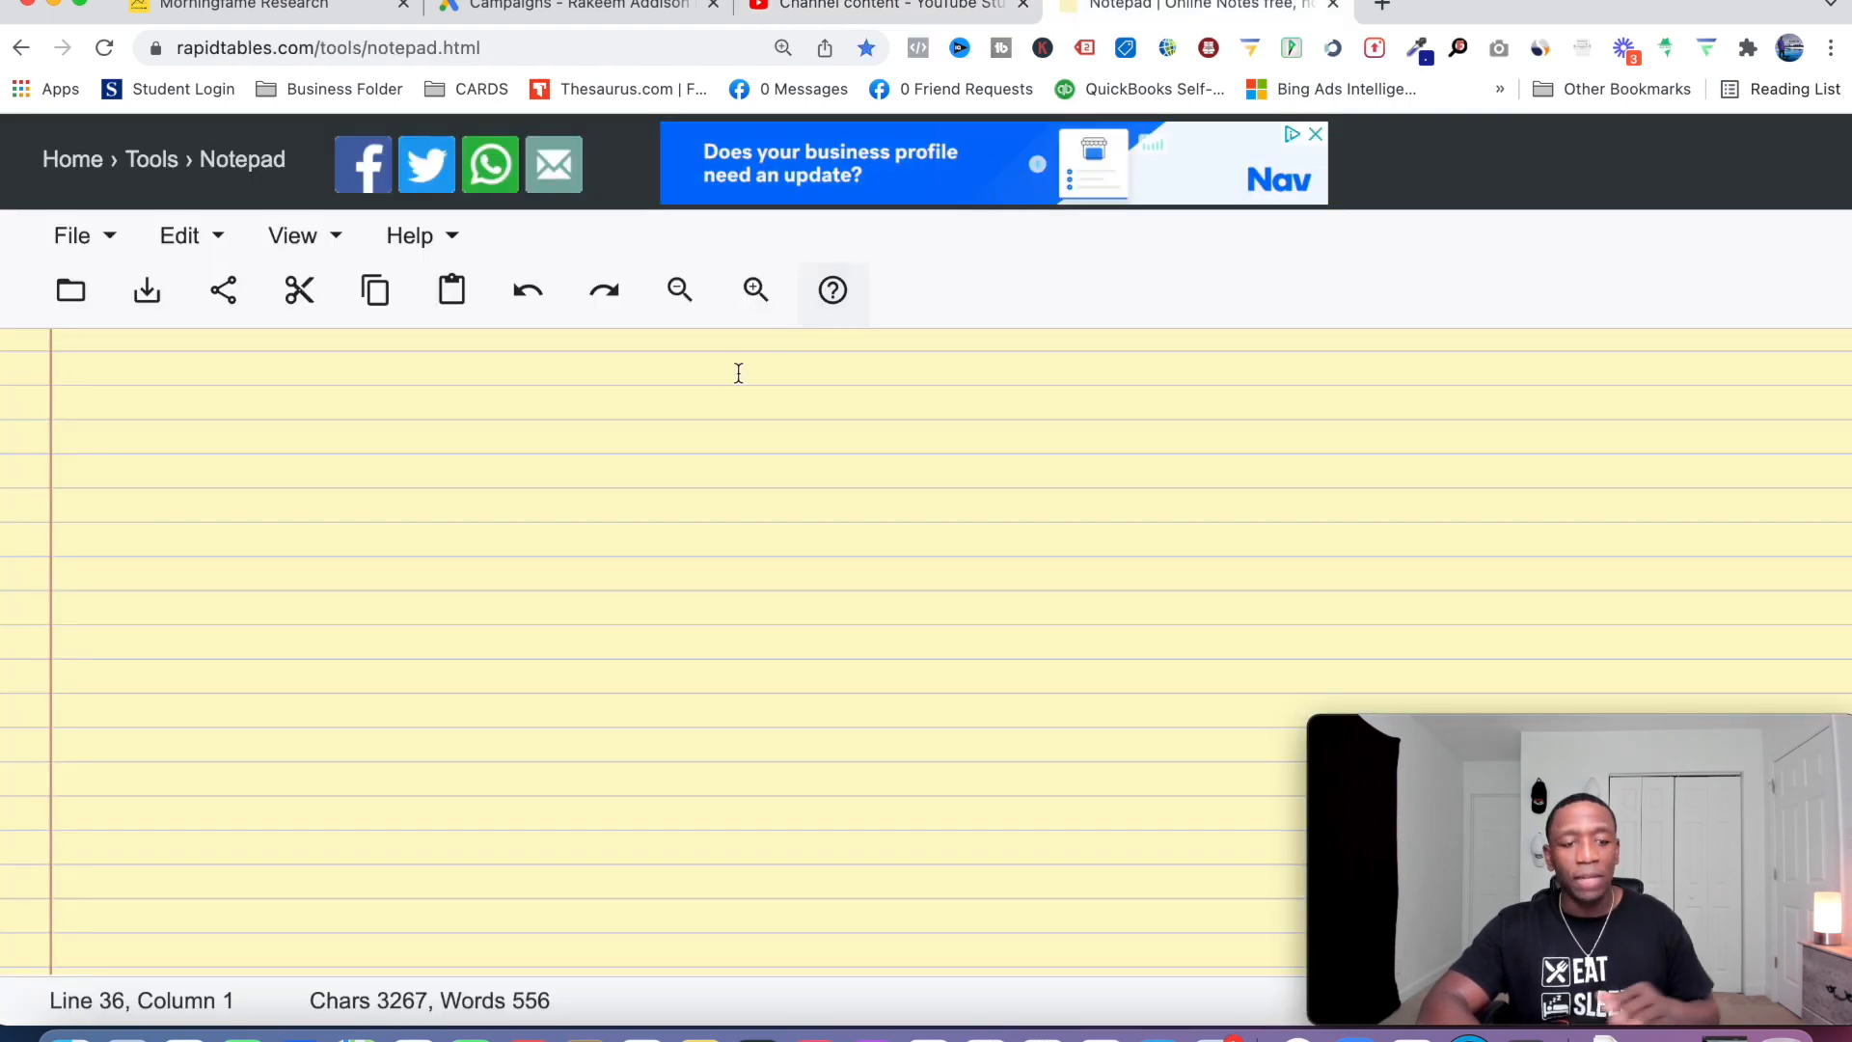
key(ctrl+v)
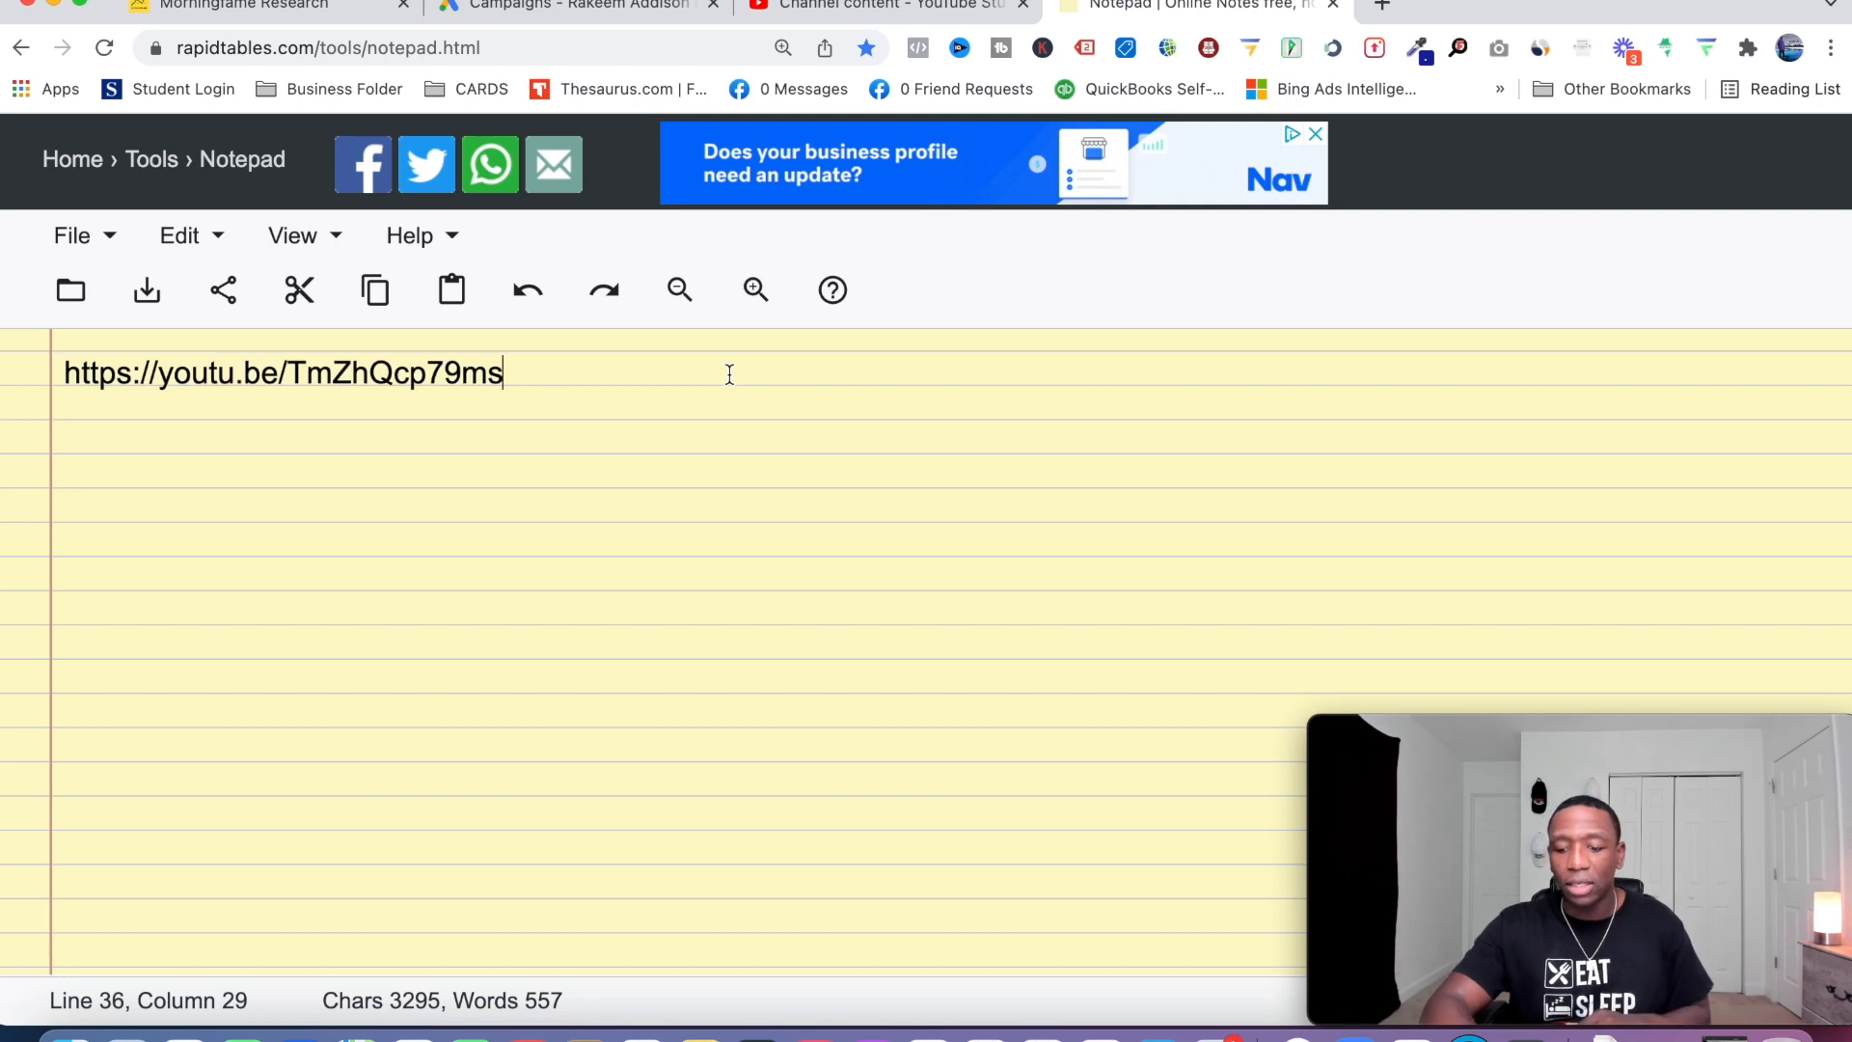
key(Return)
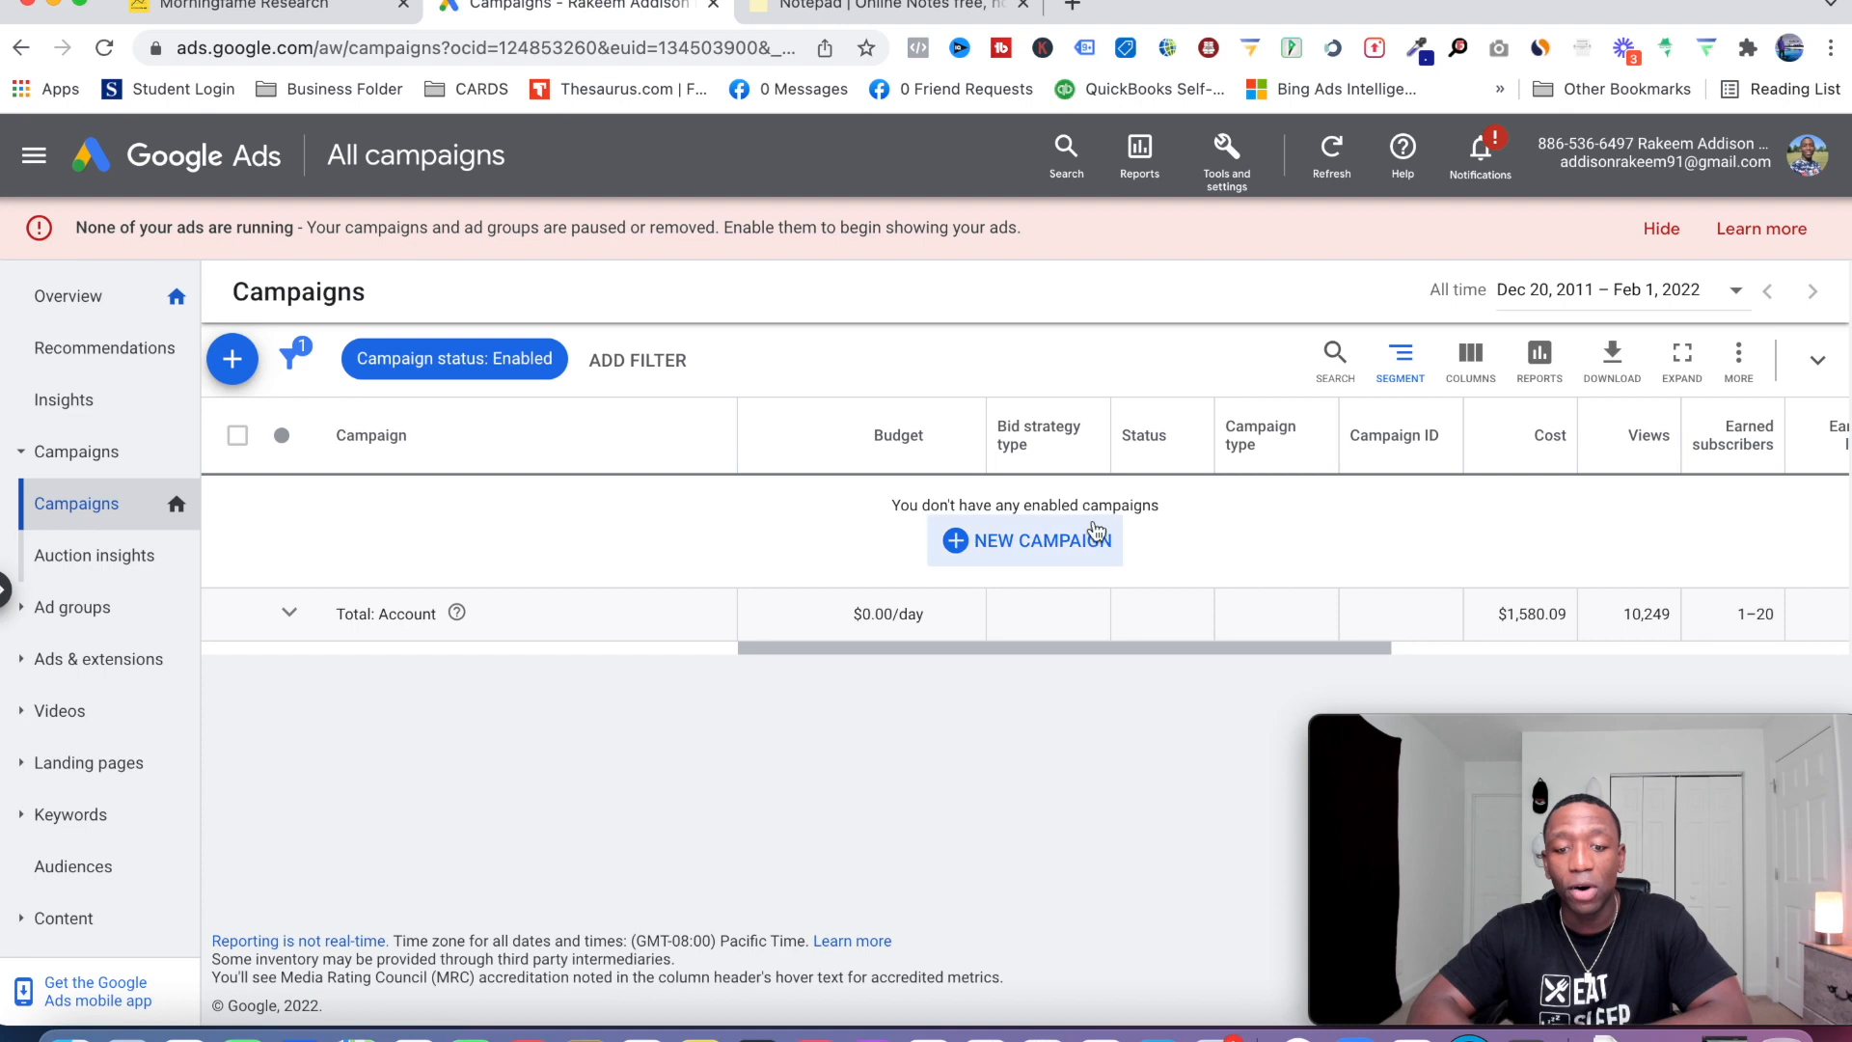
In Google Ads, start a new Video campaign with the Product and brand consideration goal and the Influence consideration subtype.
click(984, 547)
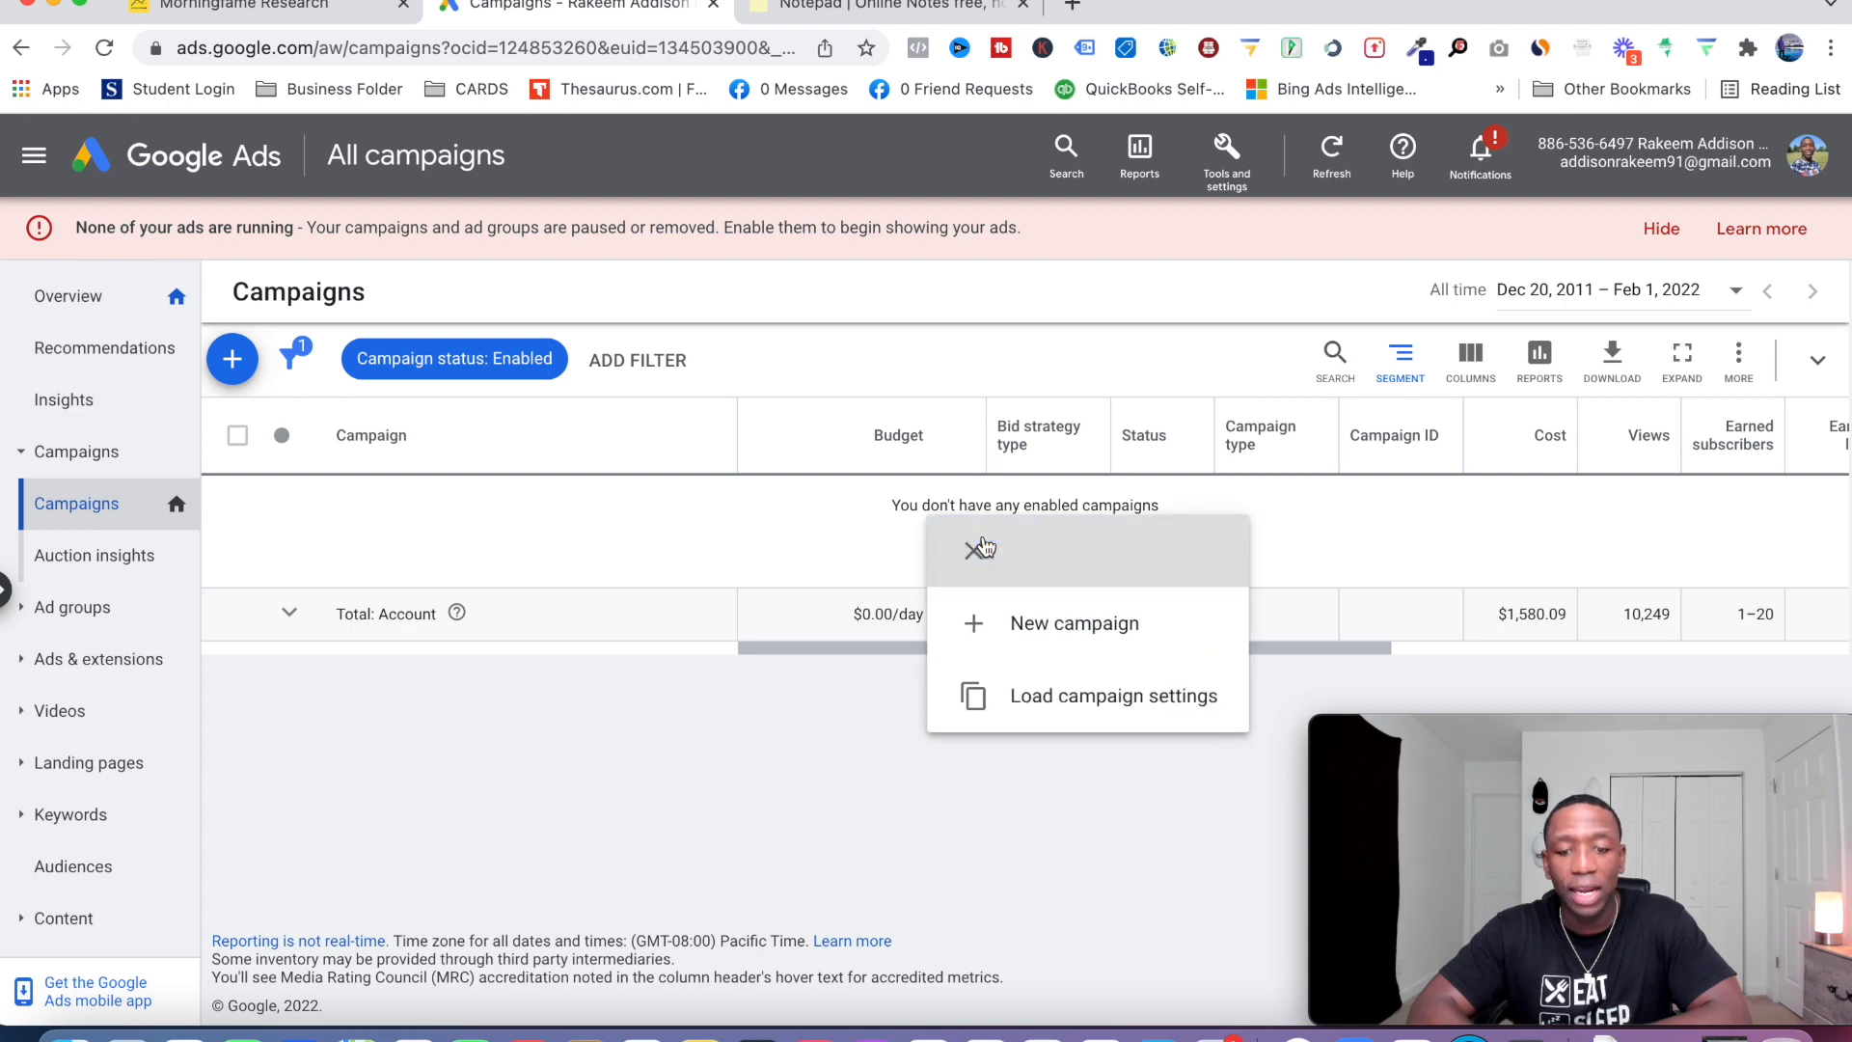
click(1061, 626)
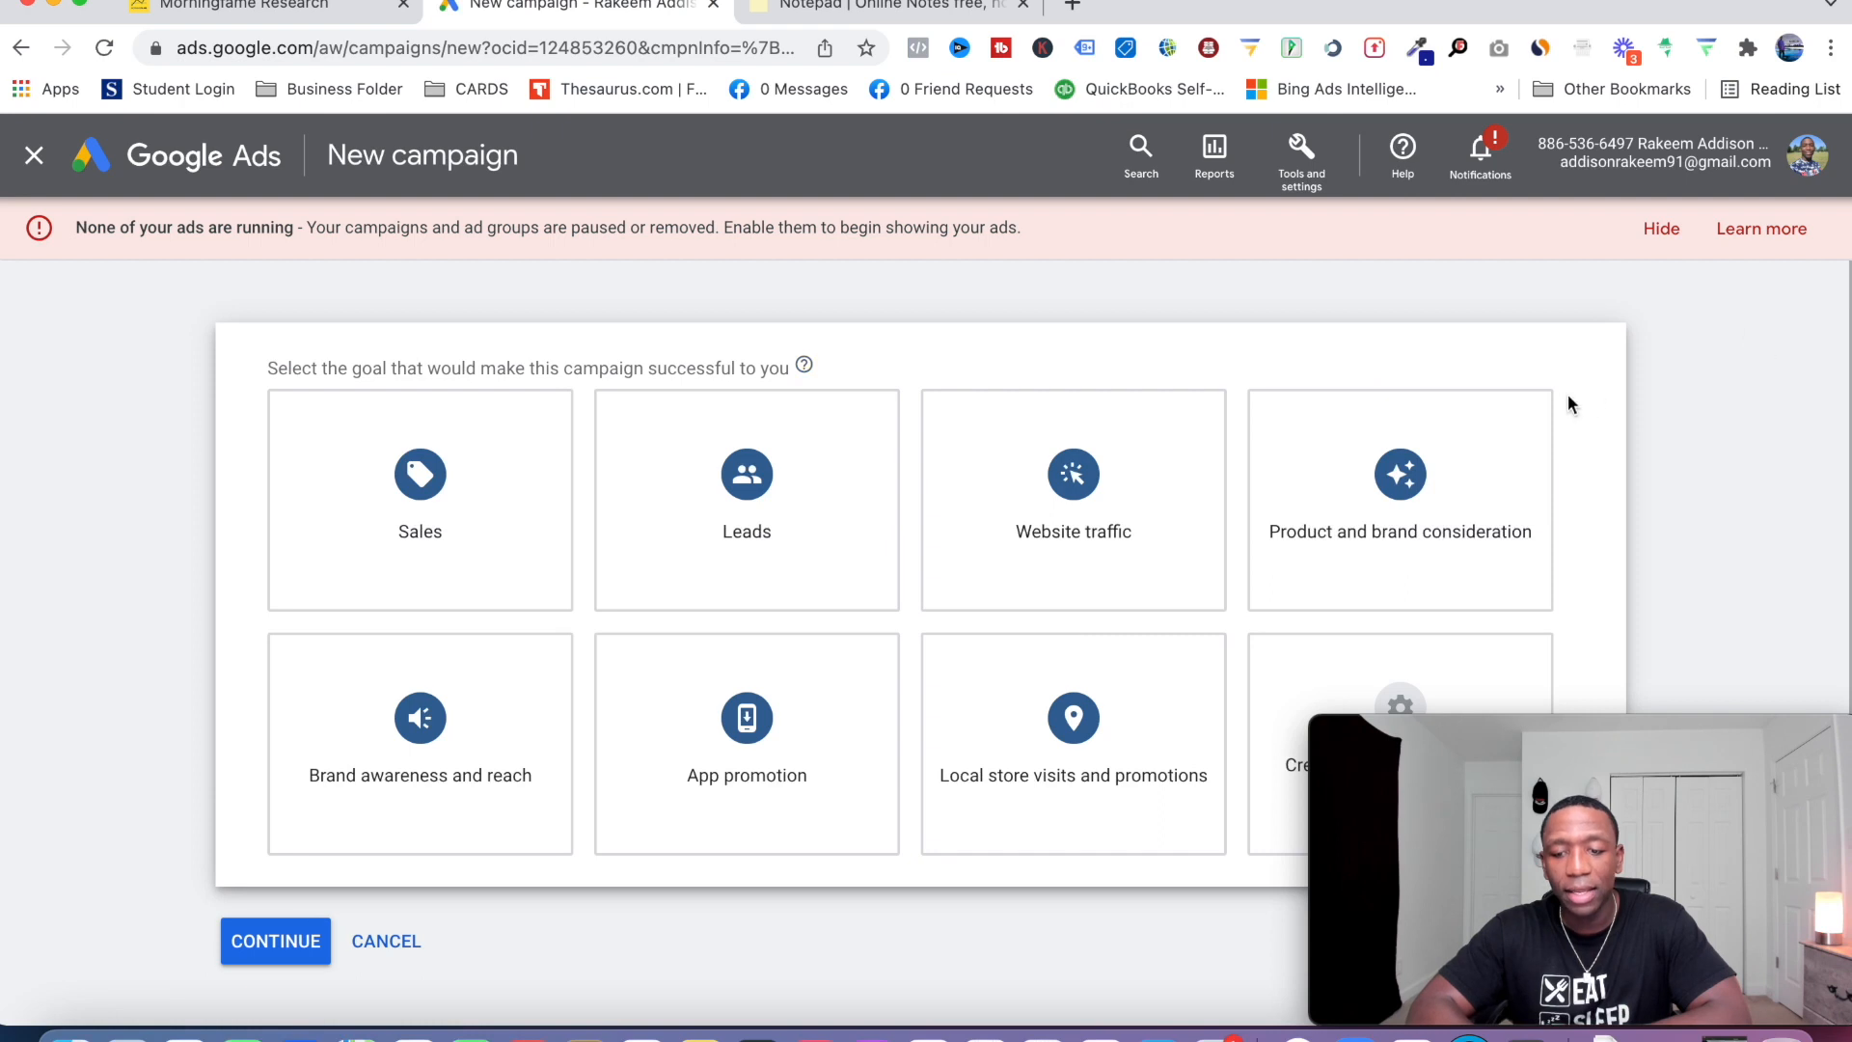
click(1398, 471)
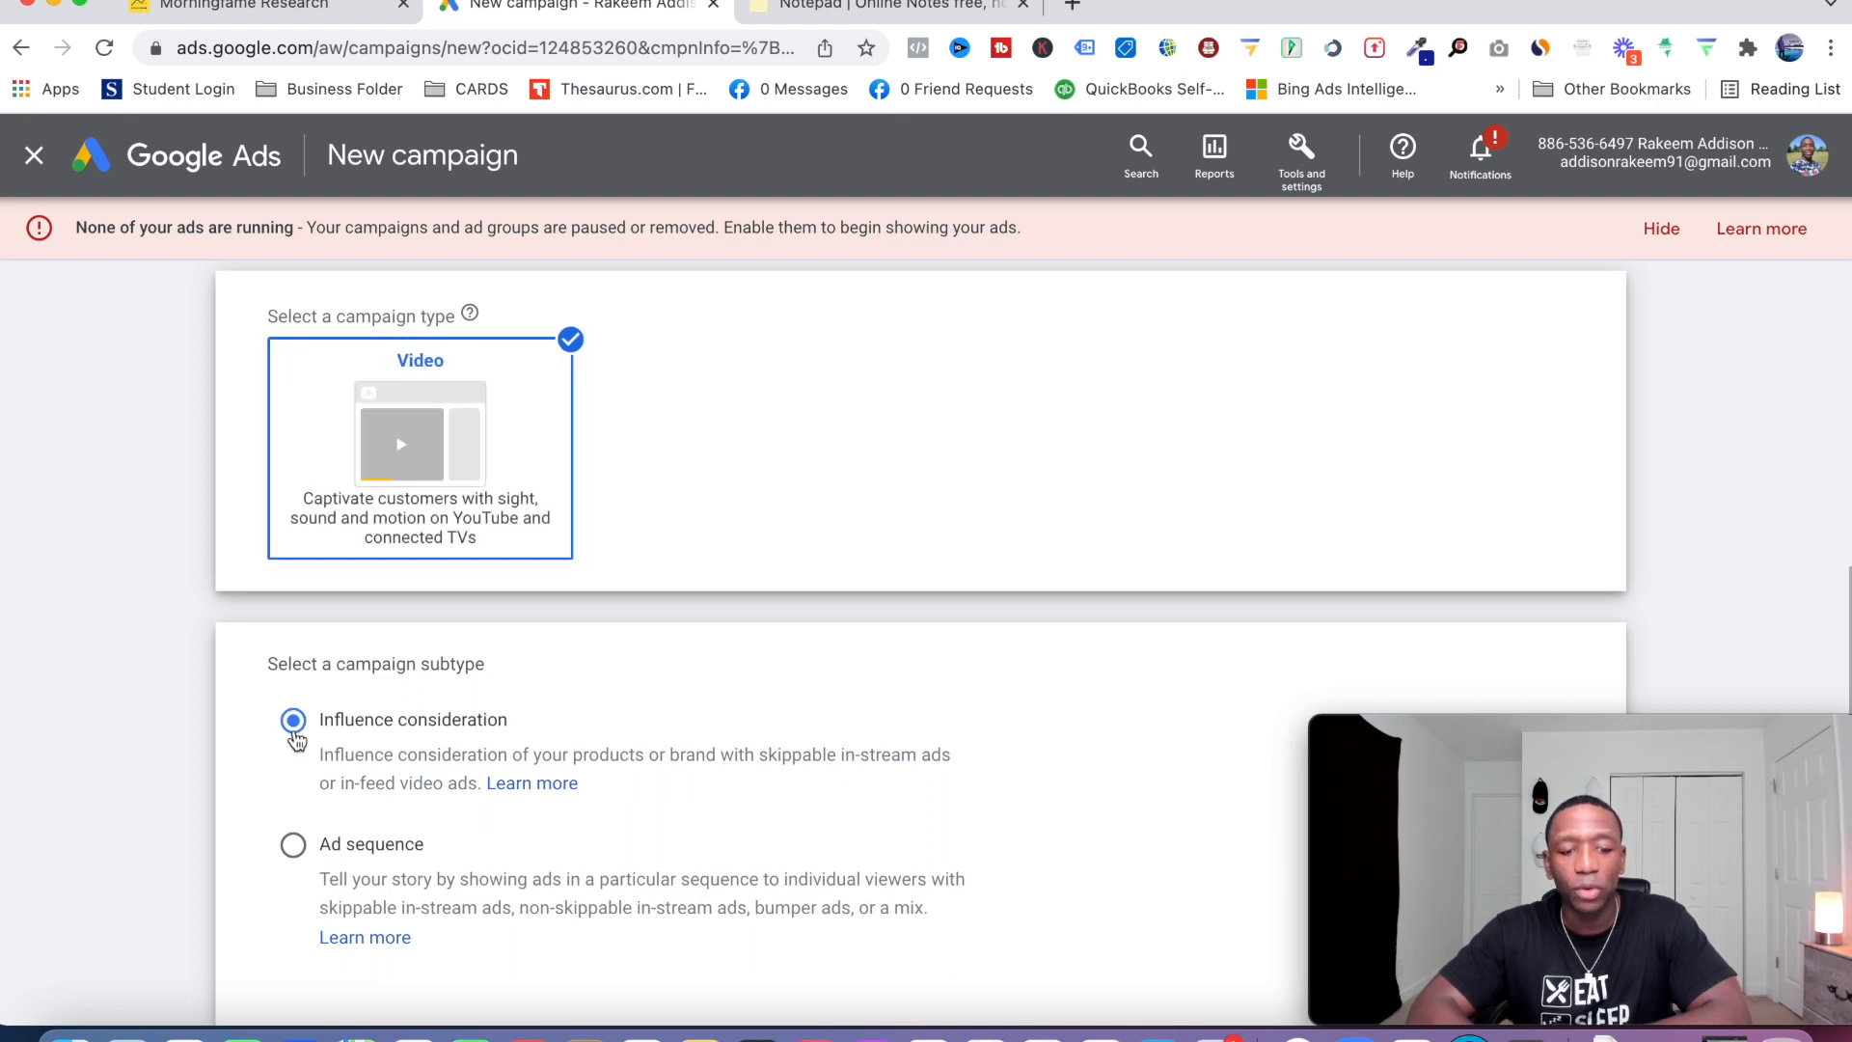
scroll(296, 739, down, 2)
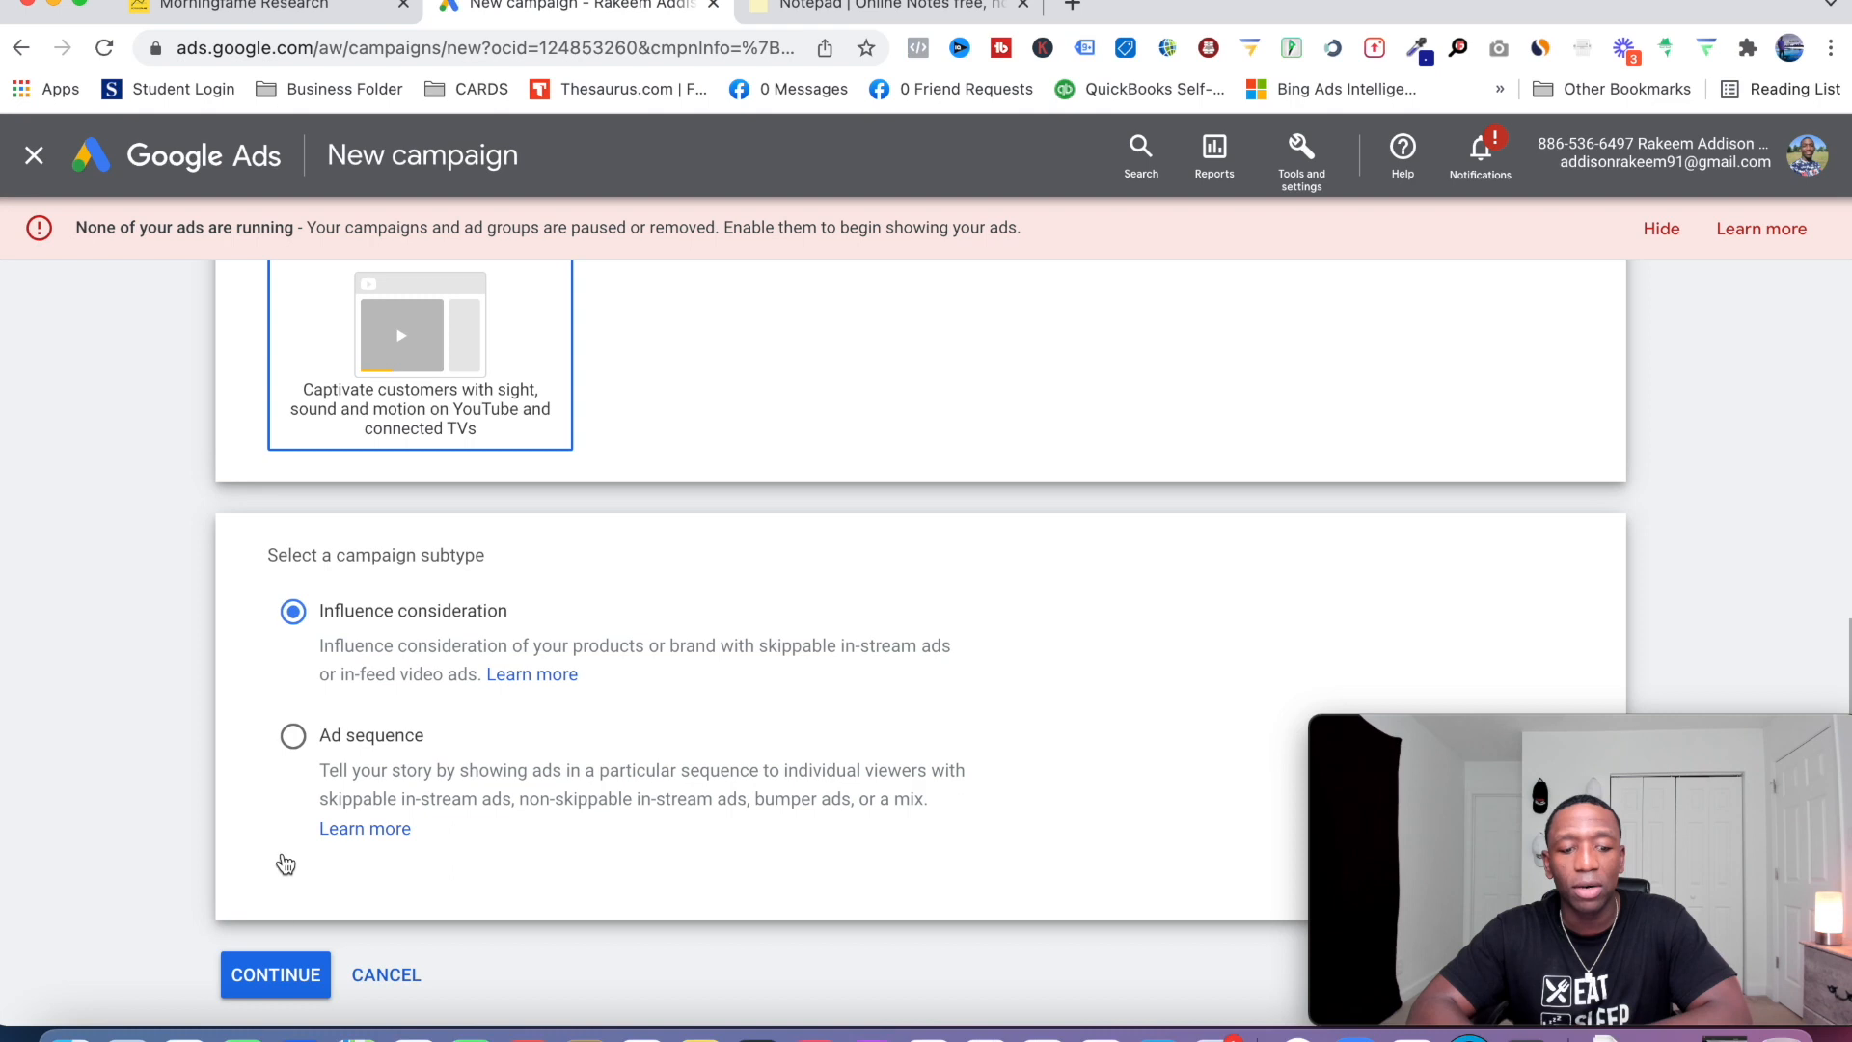
click(272, 975)
Name the new campaign "In Feed Ad - Algo".
triple_click(553, 630)
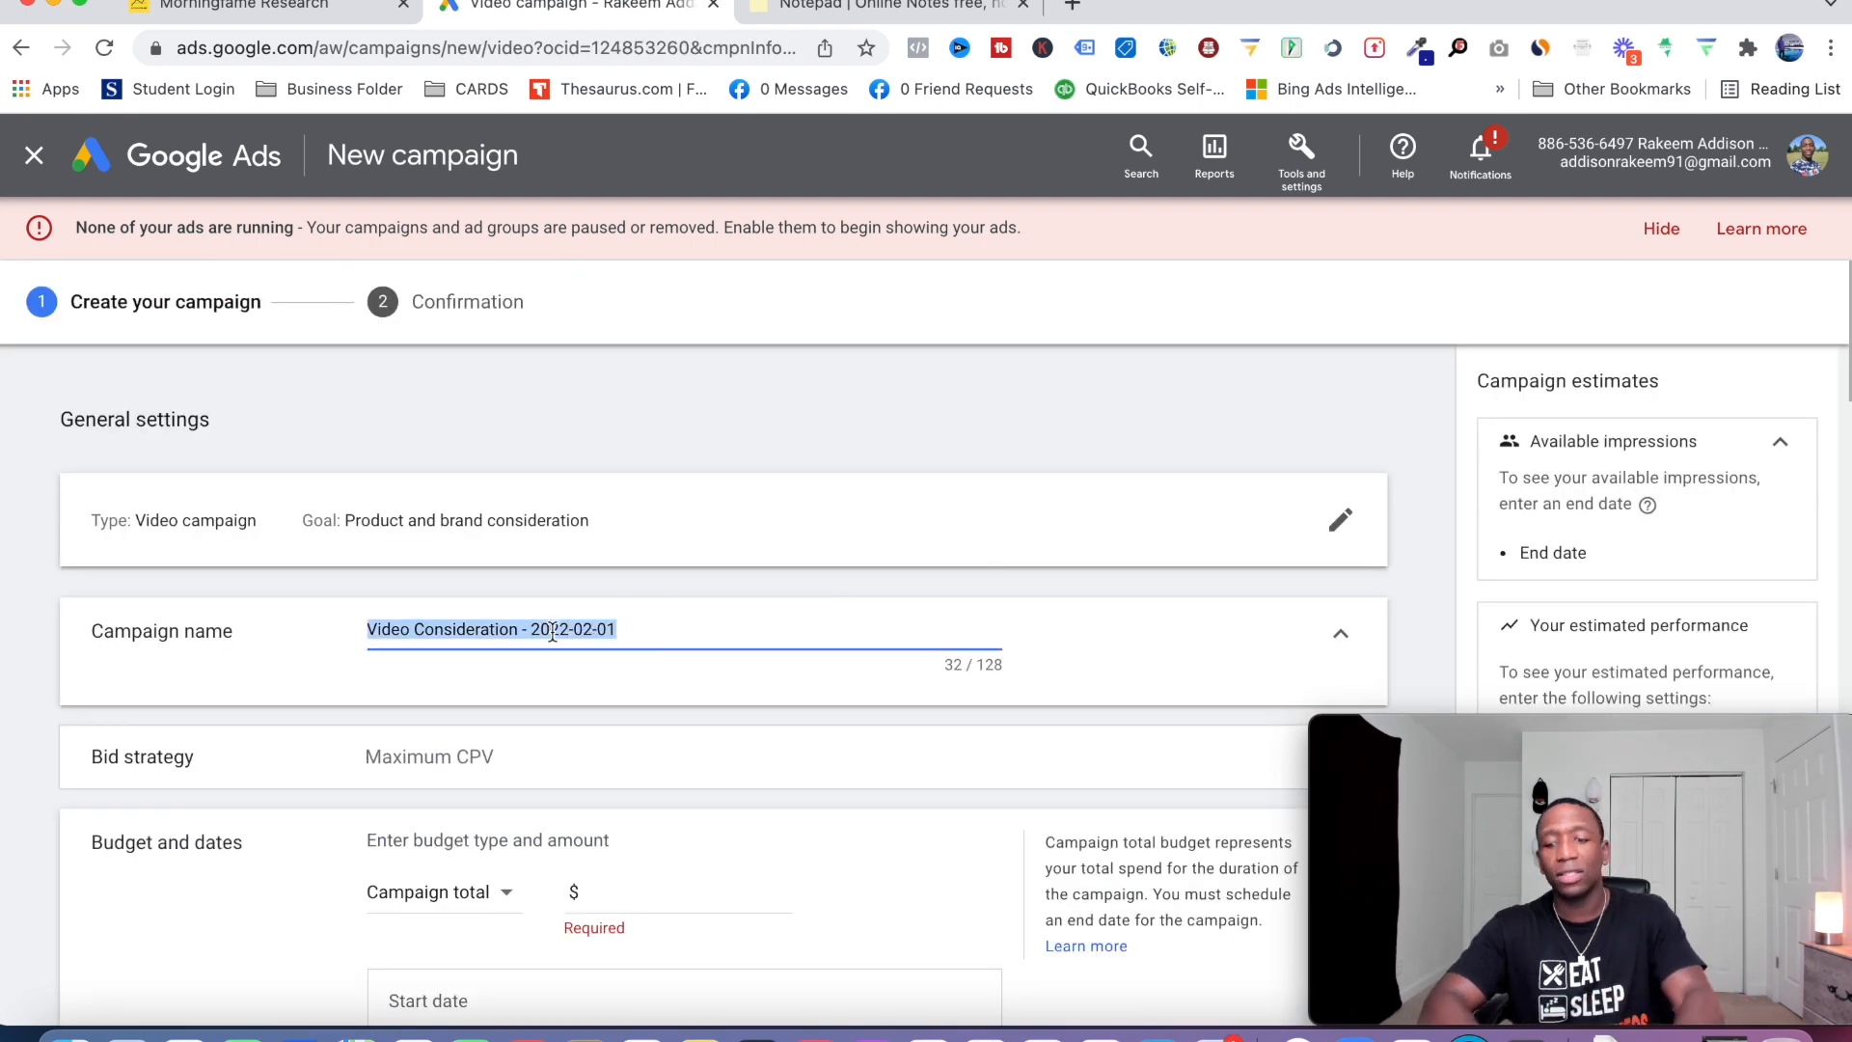
key(BackSpace)
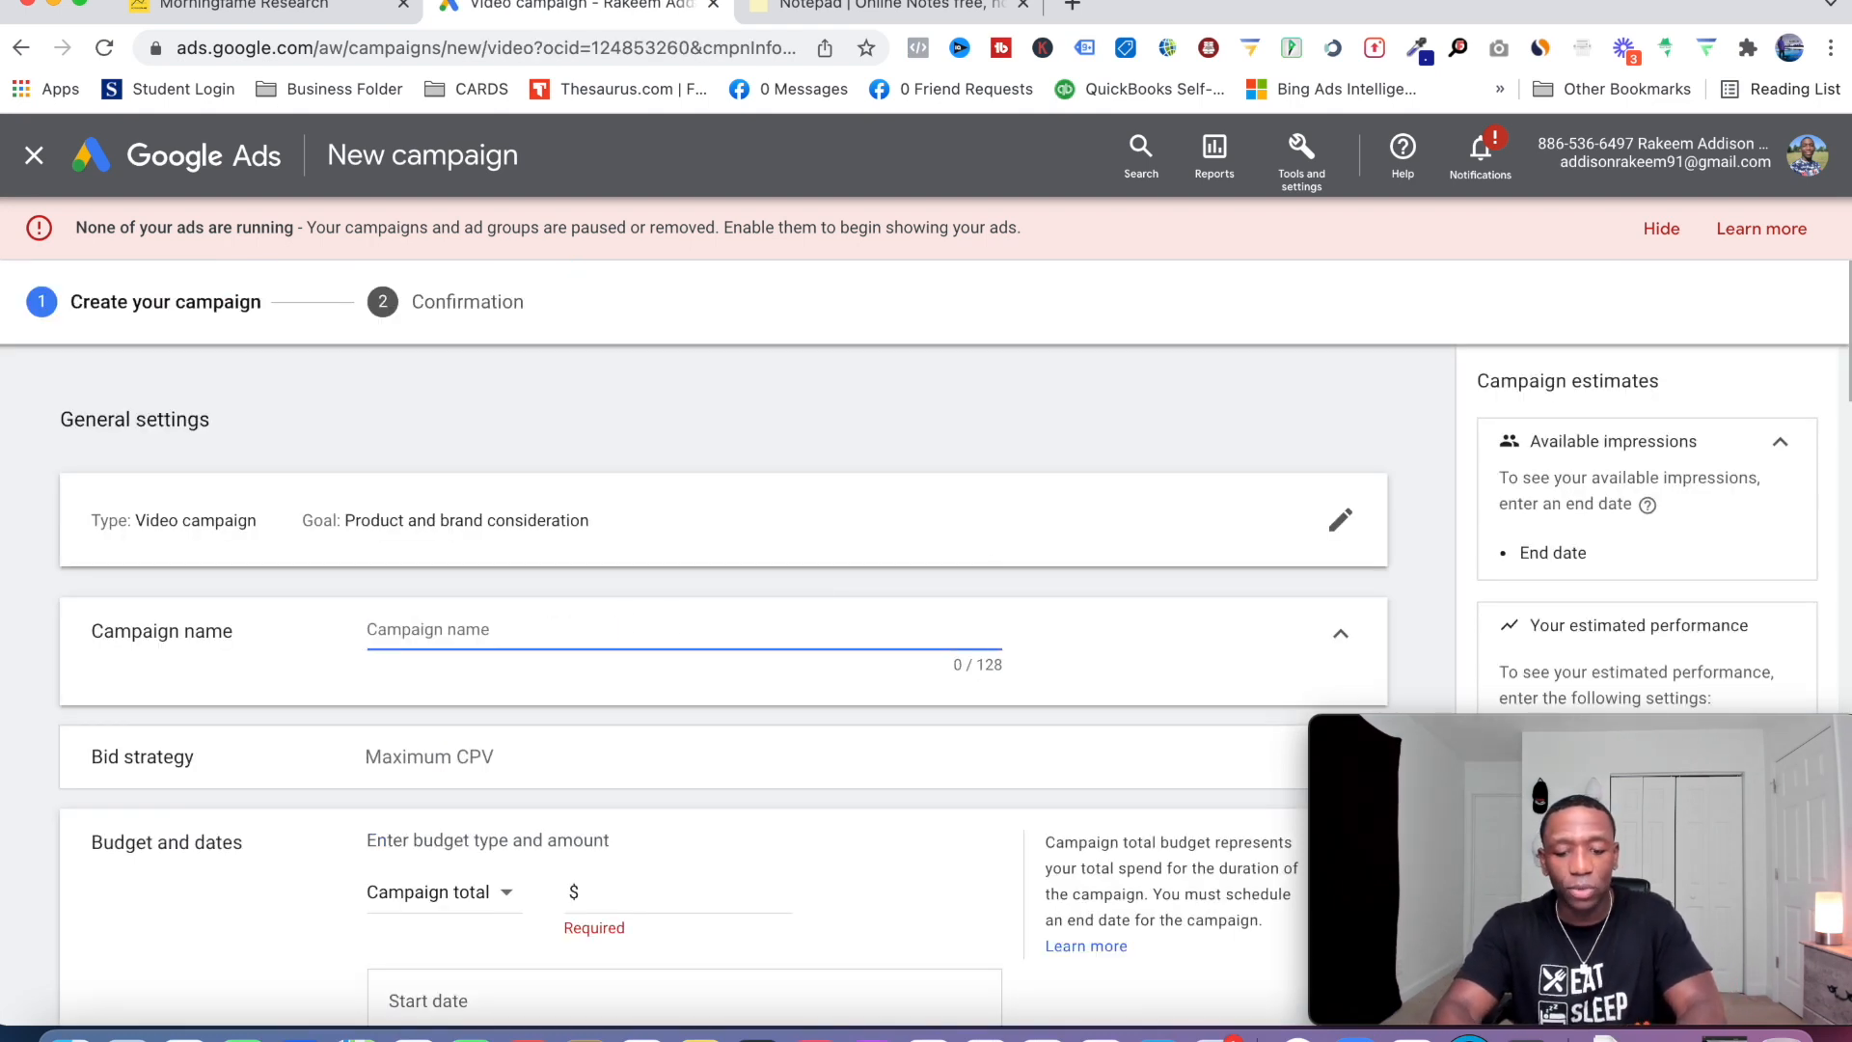
text(In Feed Ad - Algo)
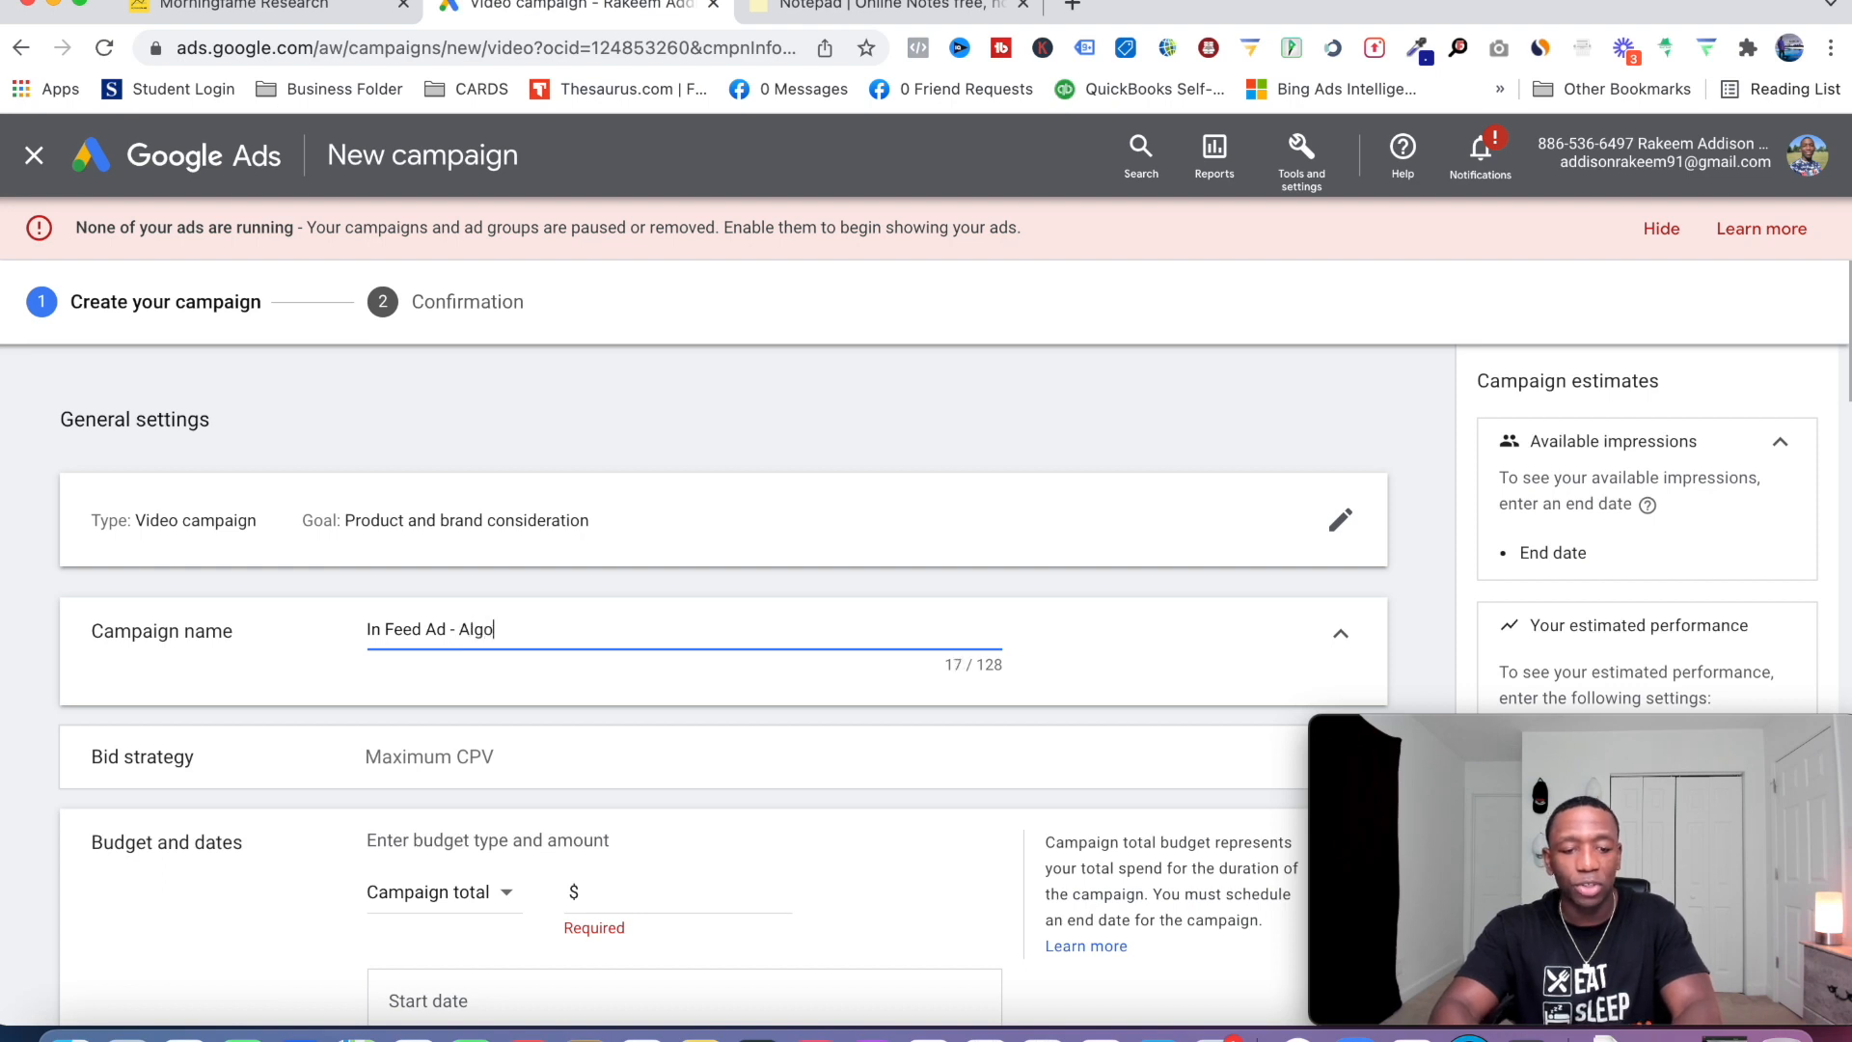
triple_click(469, 629)
click(1116, 632)
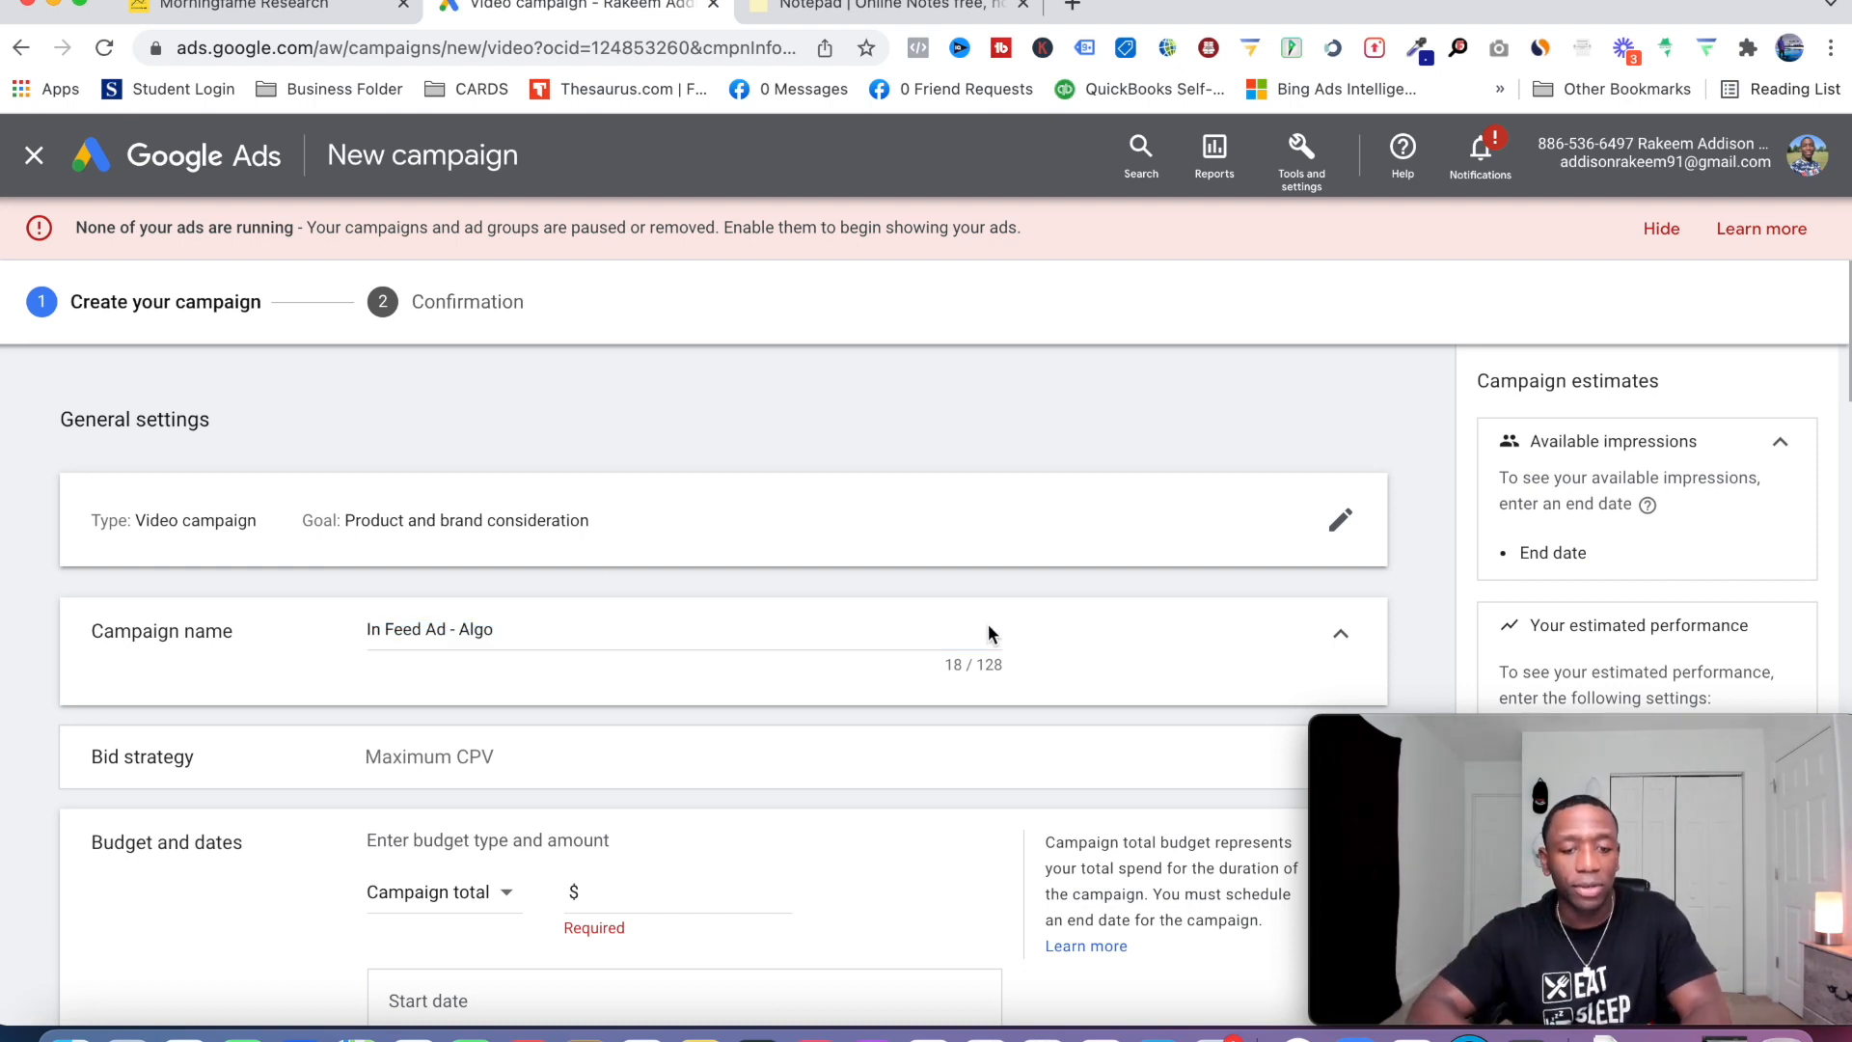
Set the campaign budget type to Daily with an amount of $20.00.
scroll(1009, 542, down, 4)
click(459, 504)
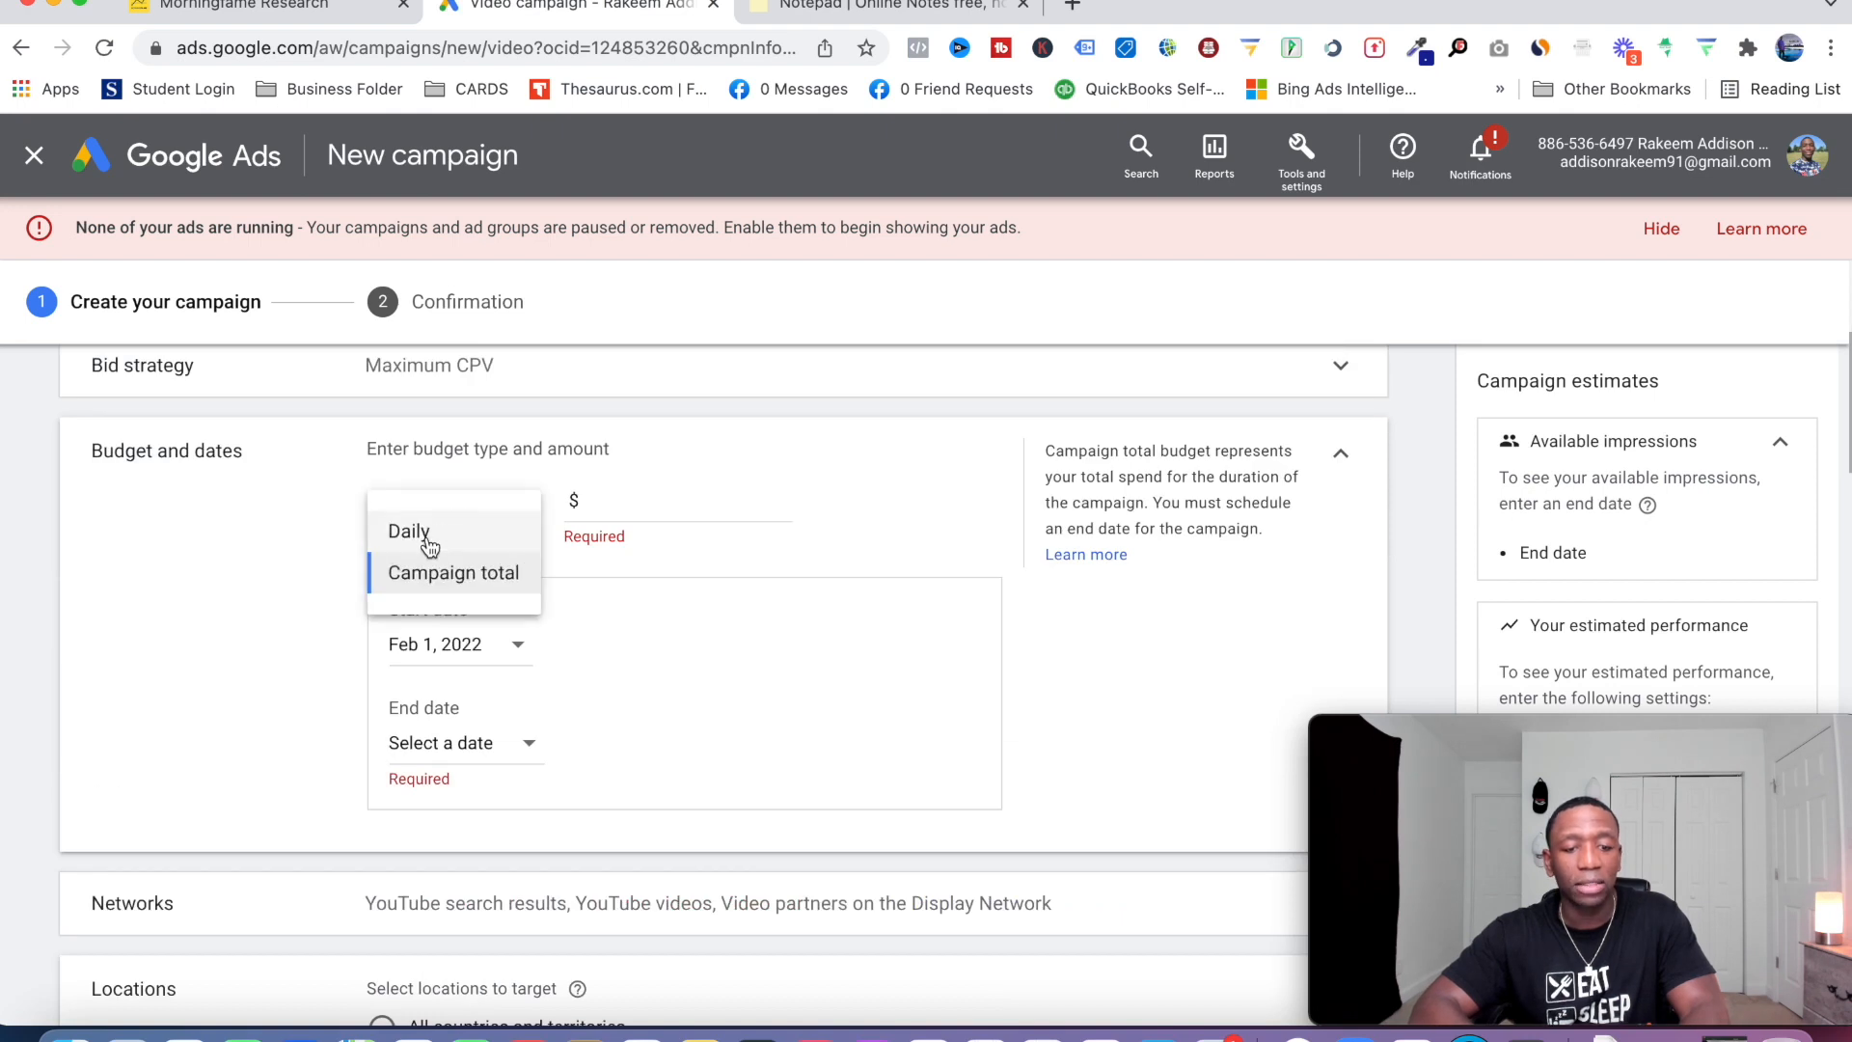
click(417, 538)
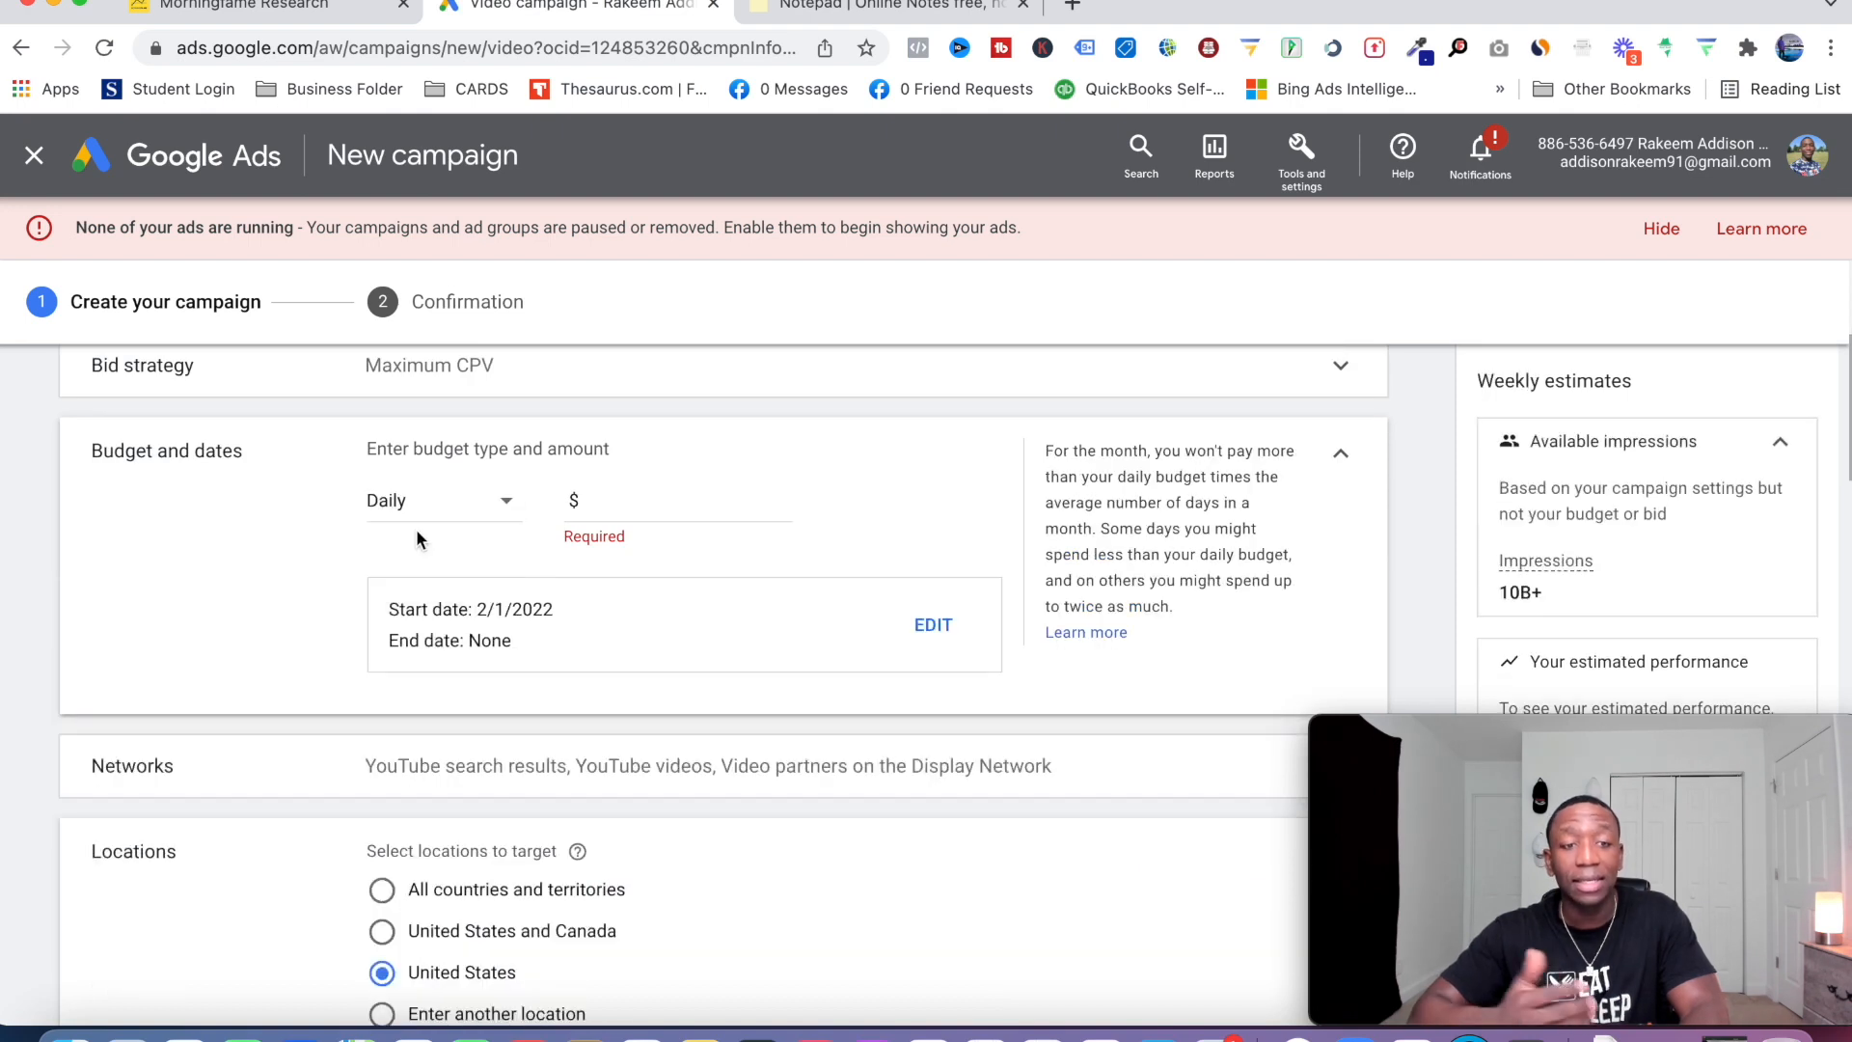
click(628, 500)
text(20.00)
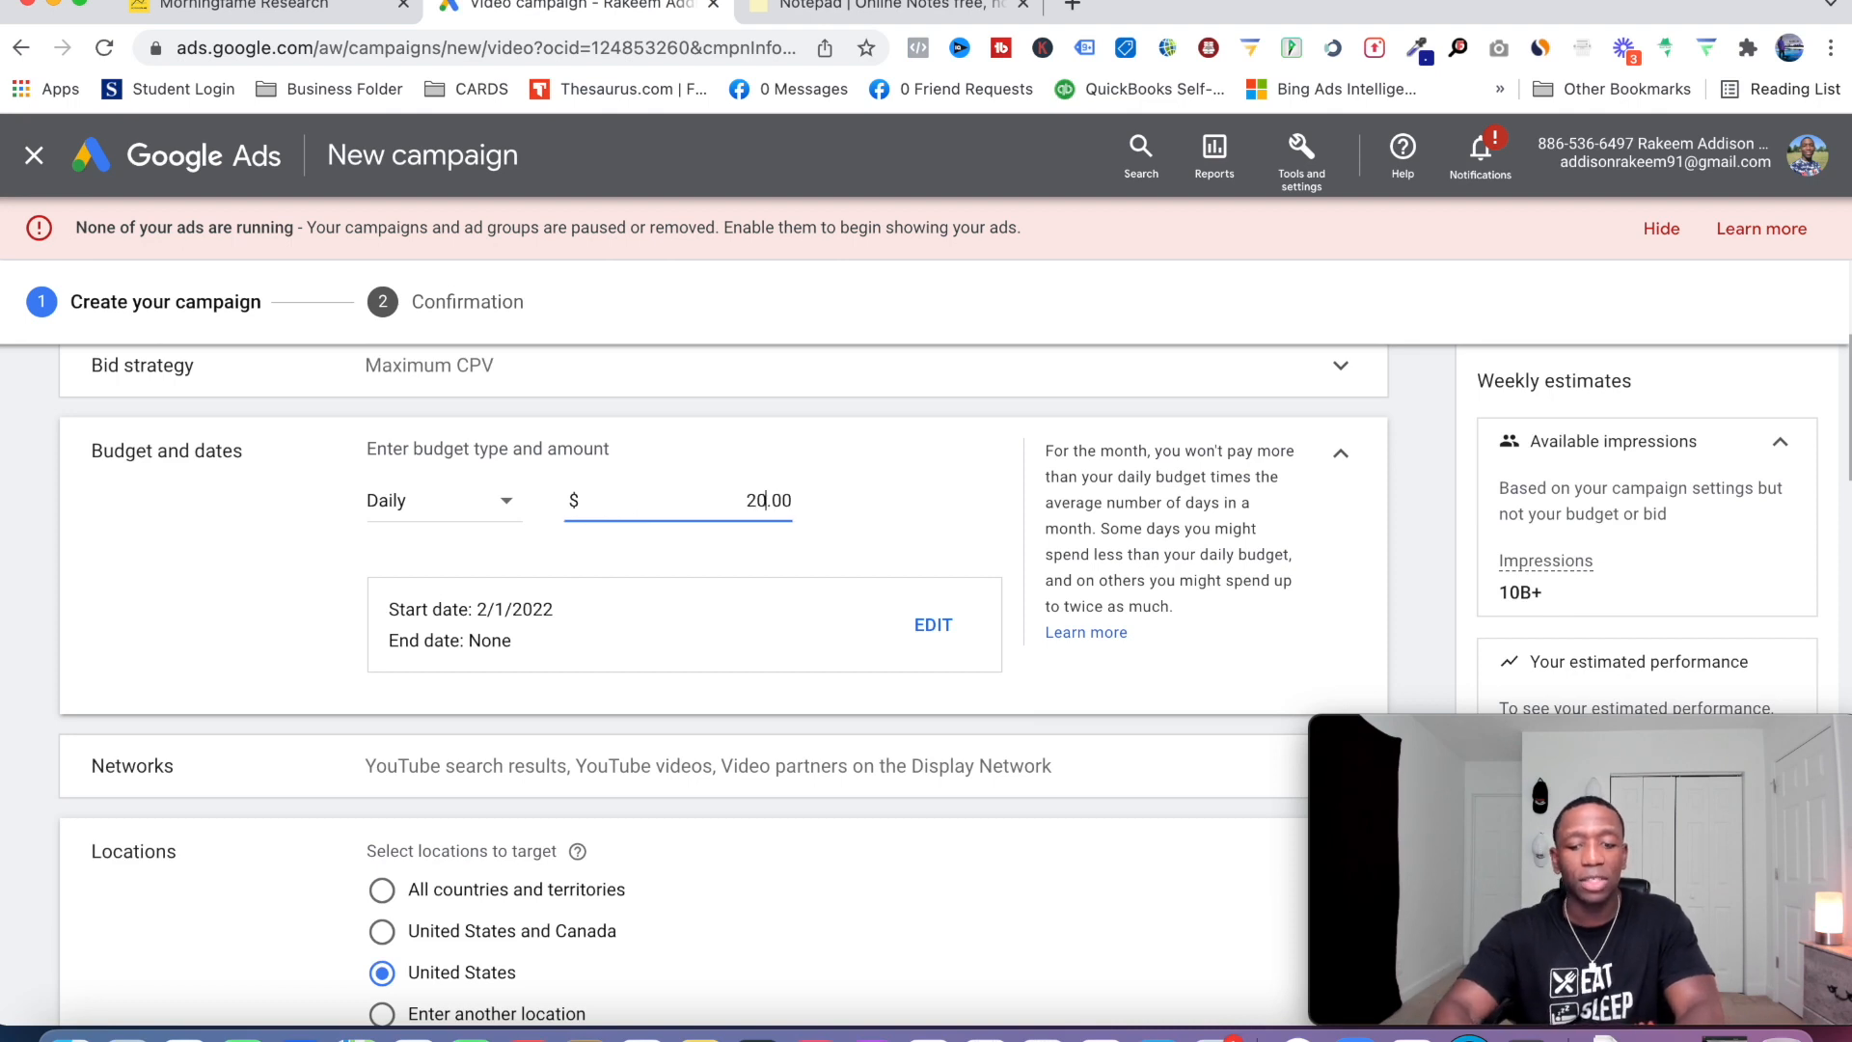
click(945, 490)
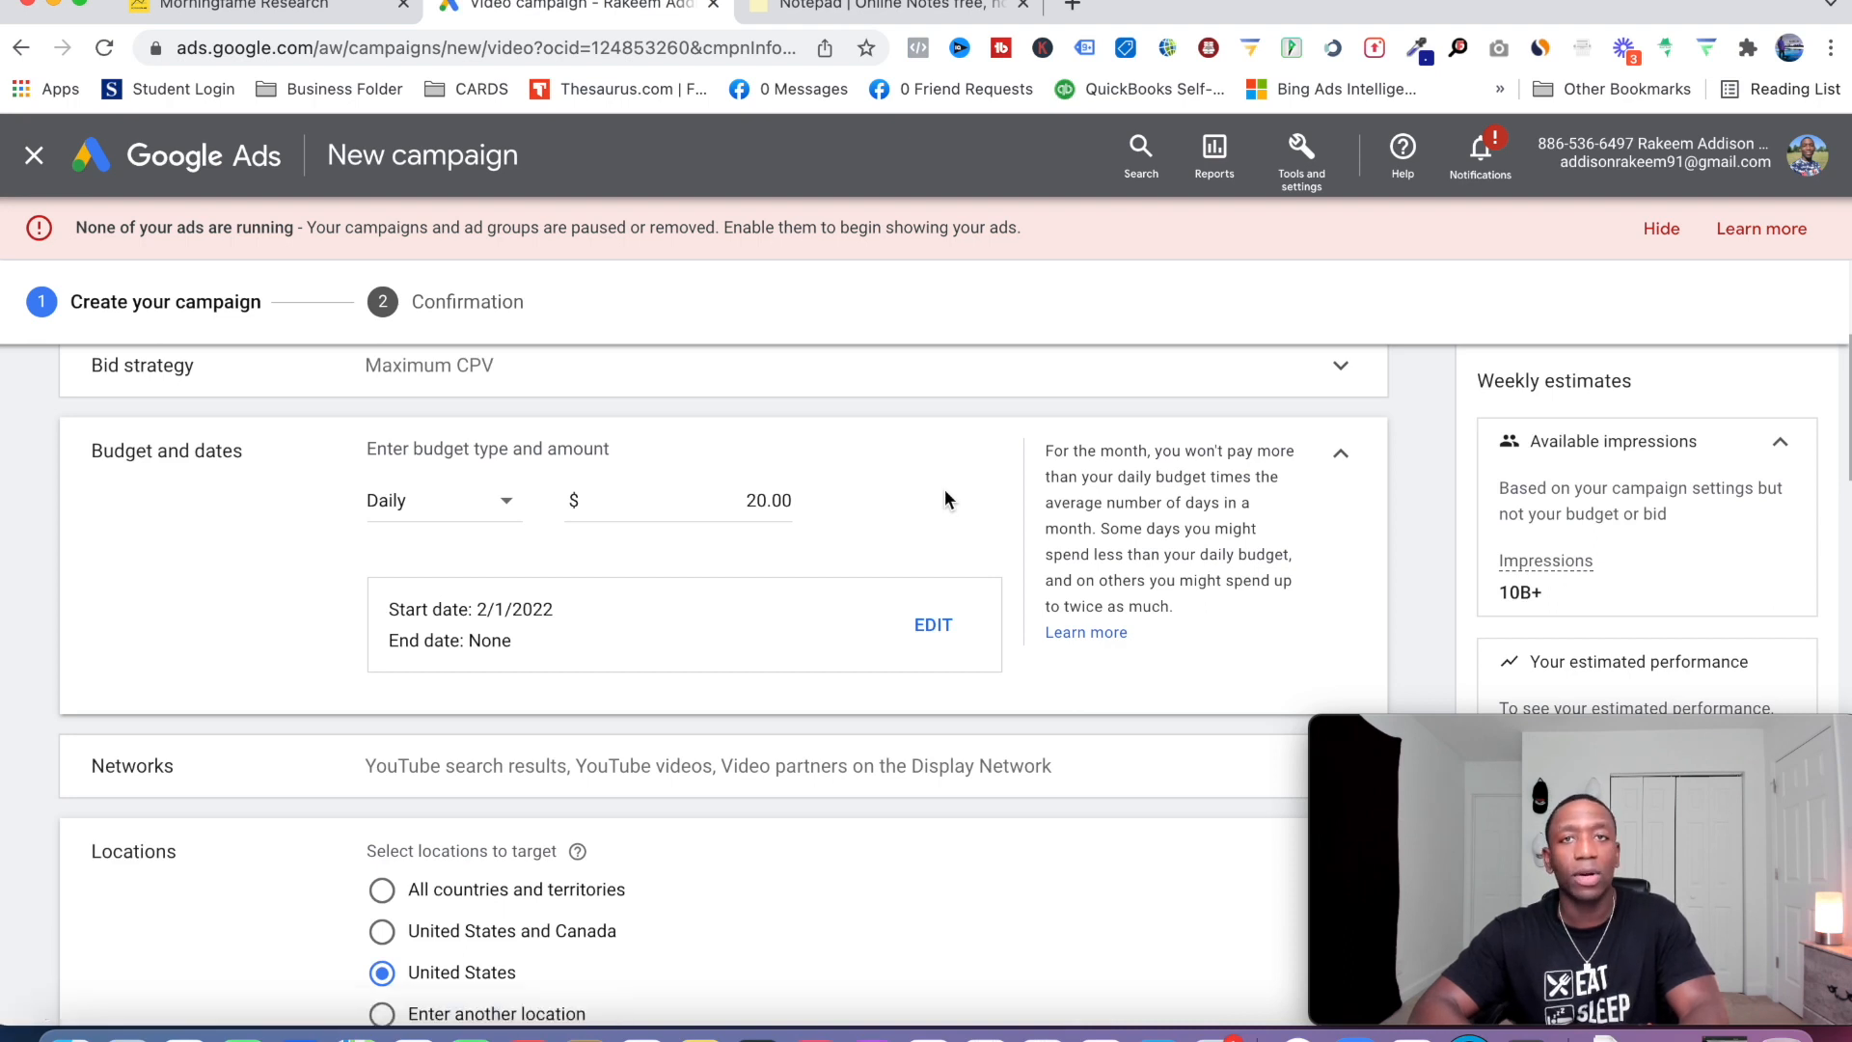
Limit the campaign networks to YouTube search results by excluding YouTube videos and Video partners on the Display Network.
scroll(1016, 602, down, 4)
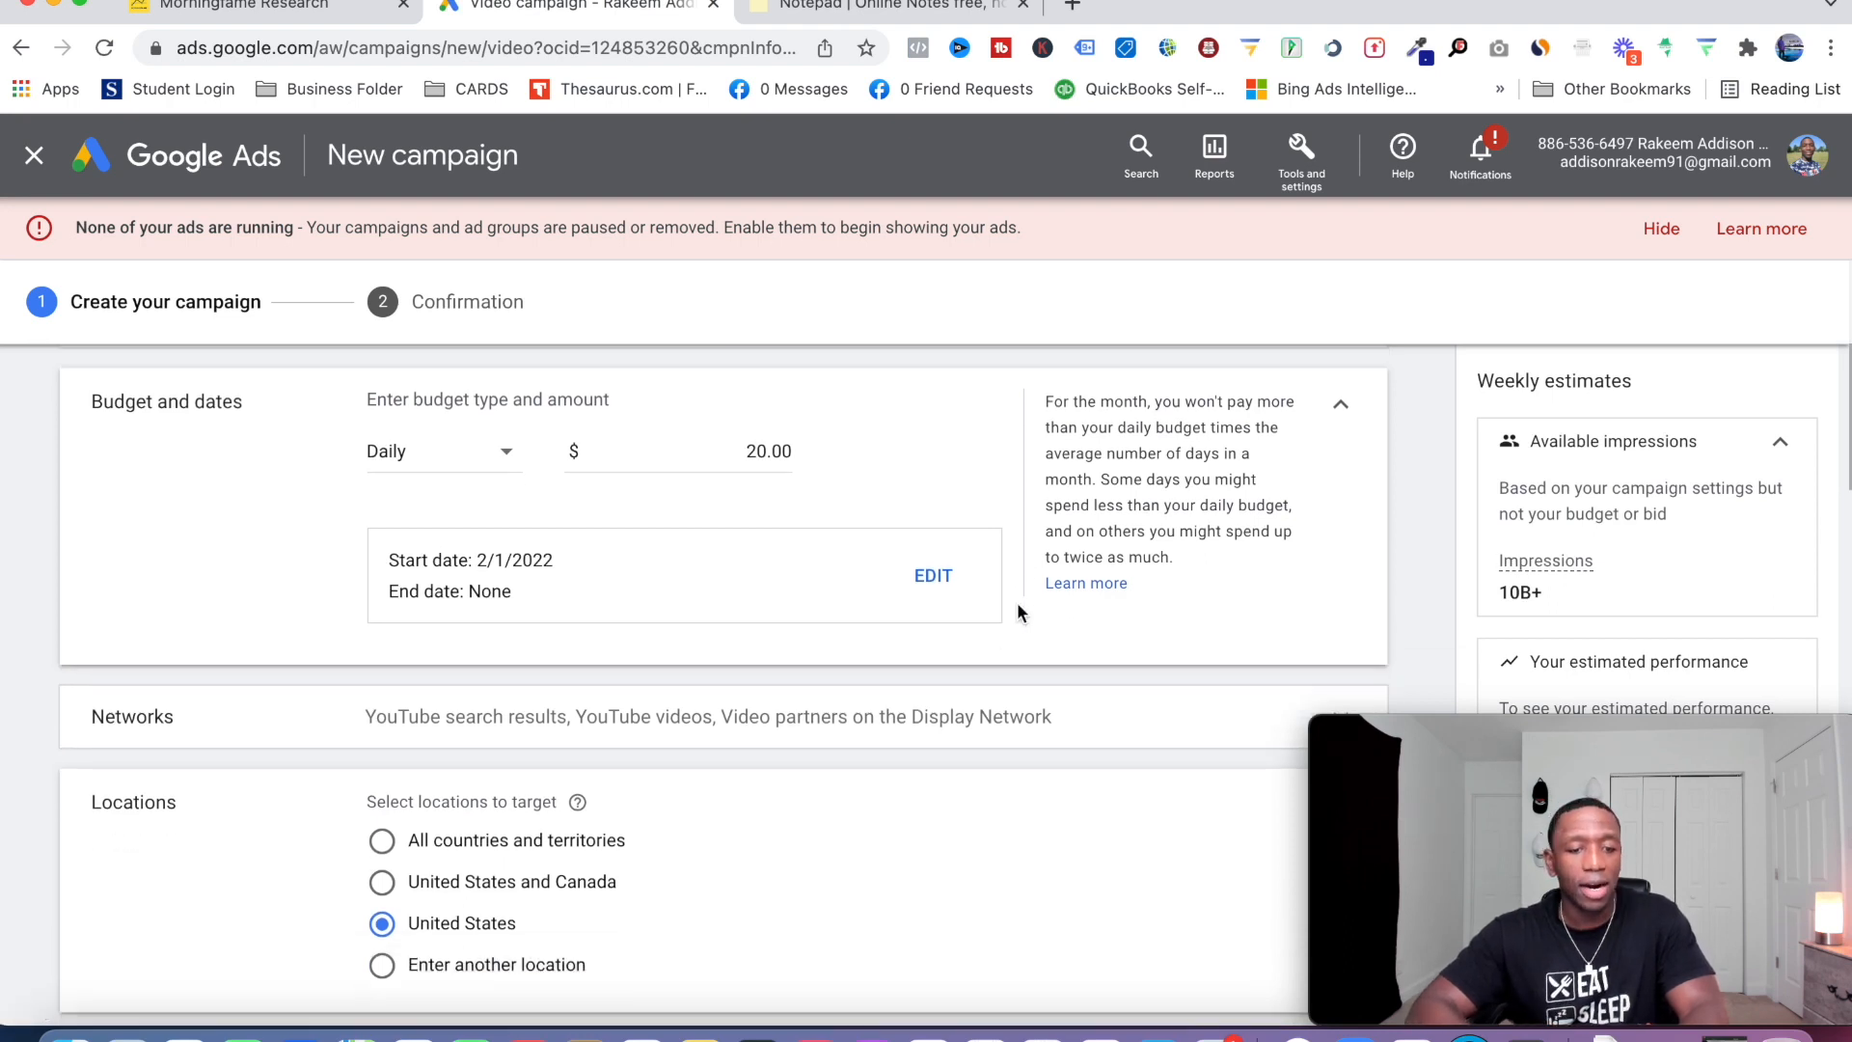
click(598, 525)
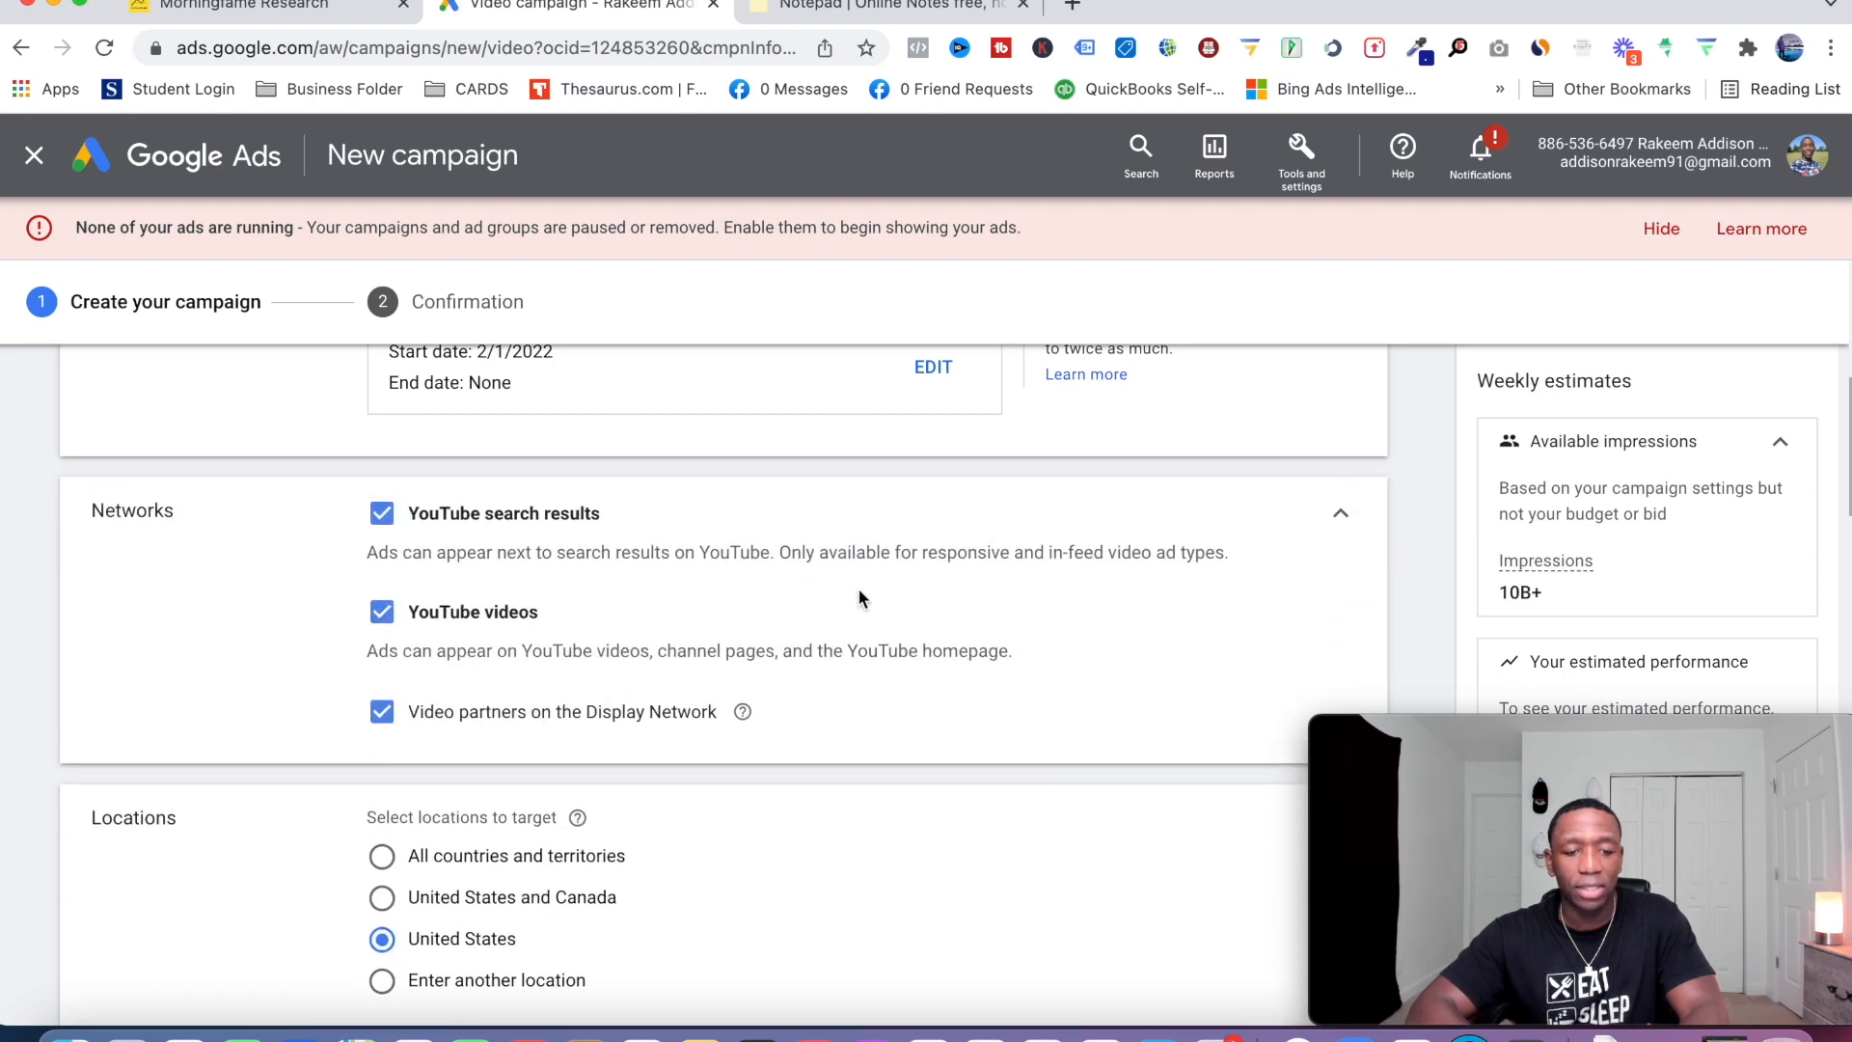
click(381, 713)
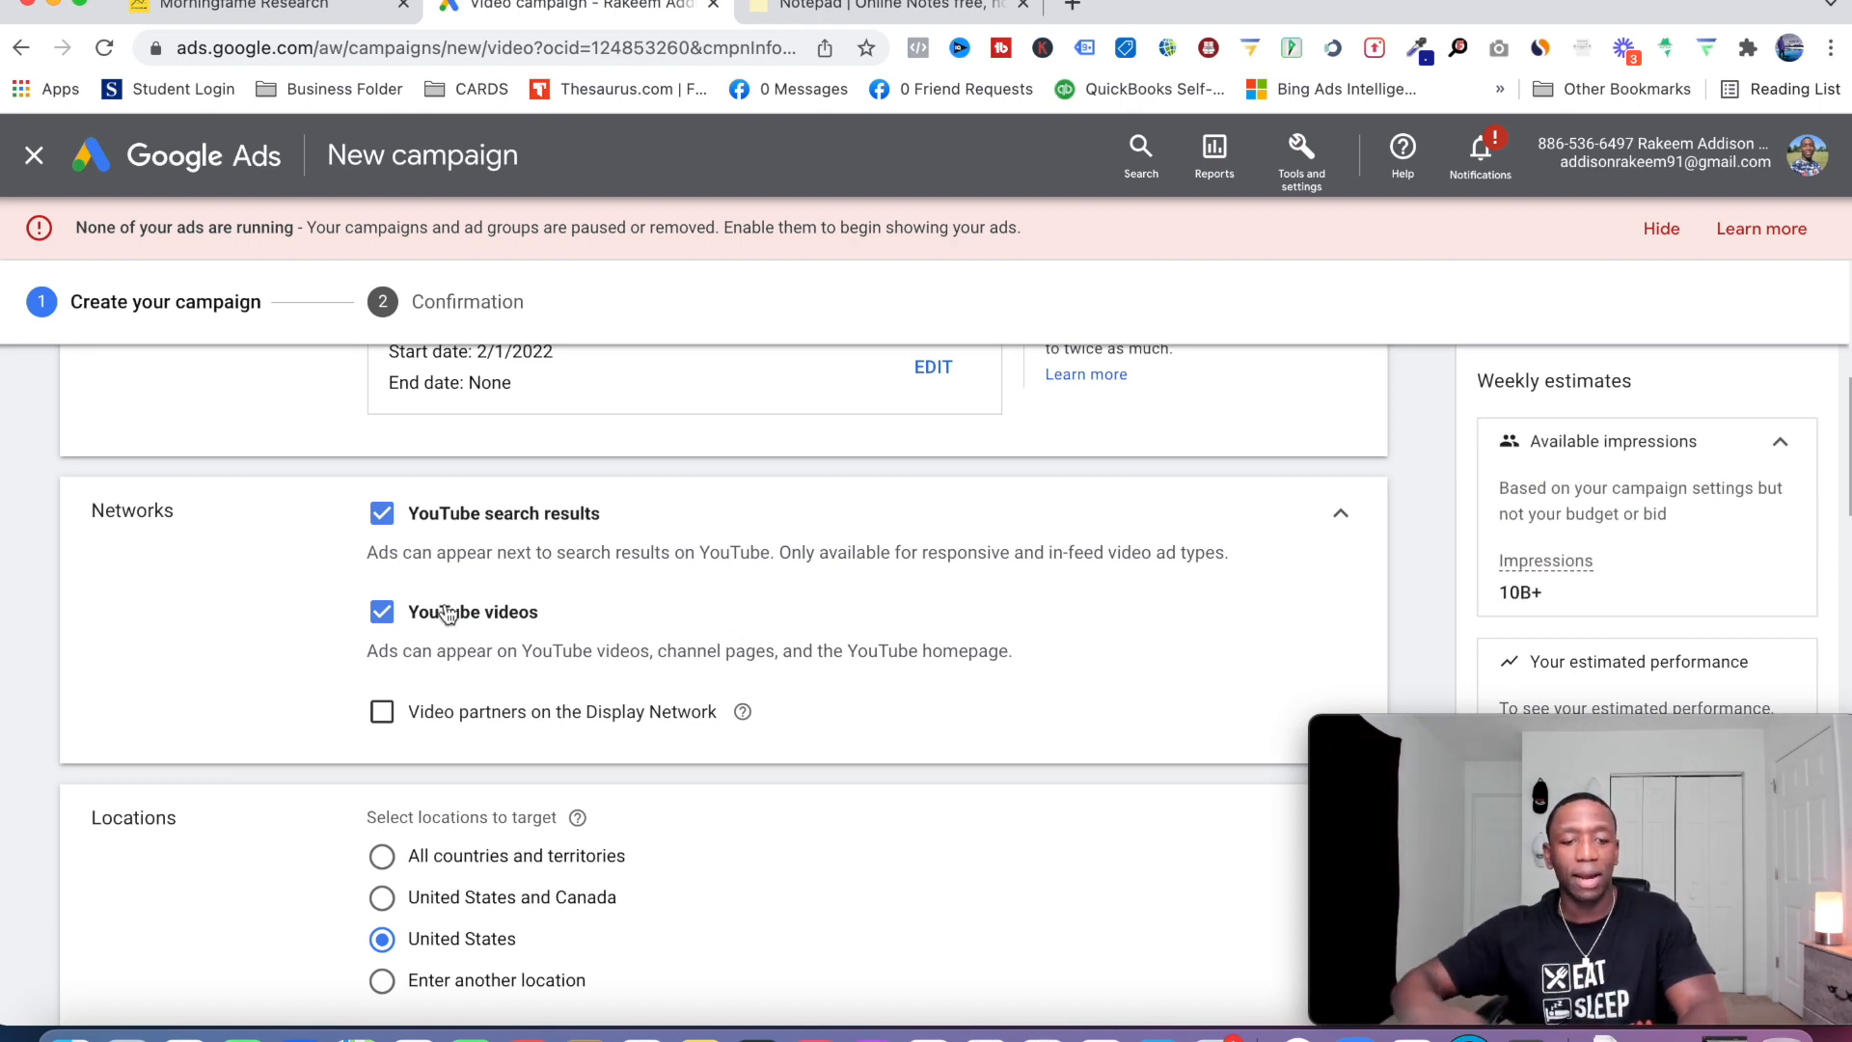
click(381, 614)
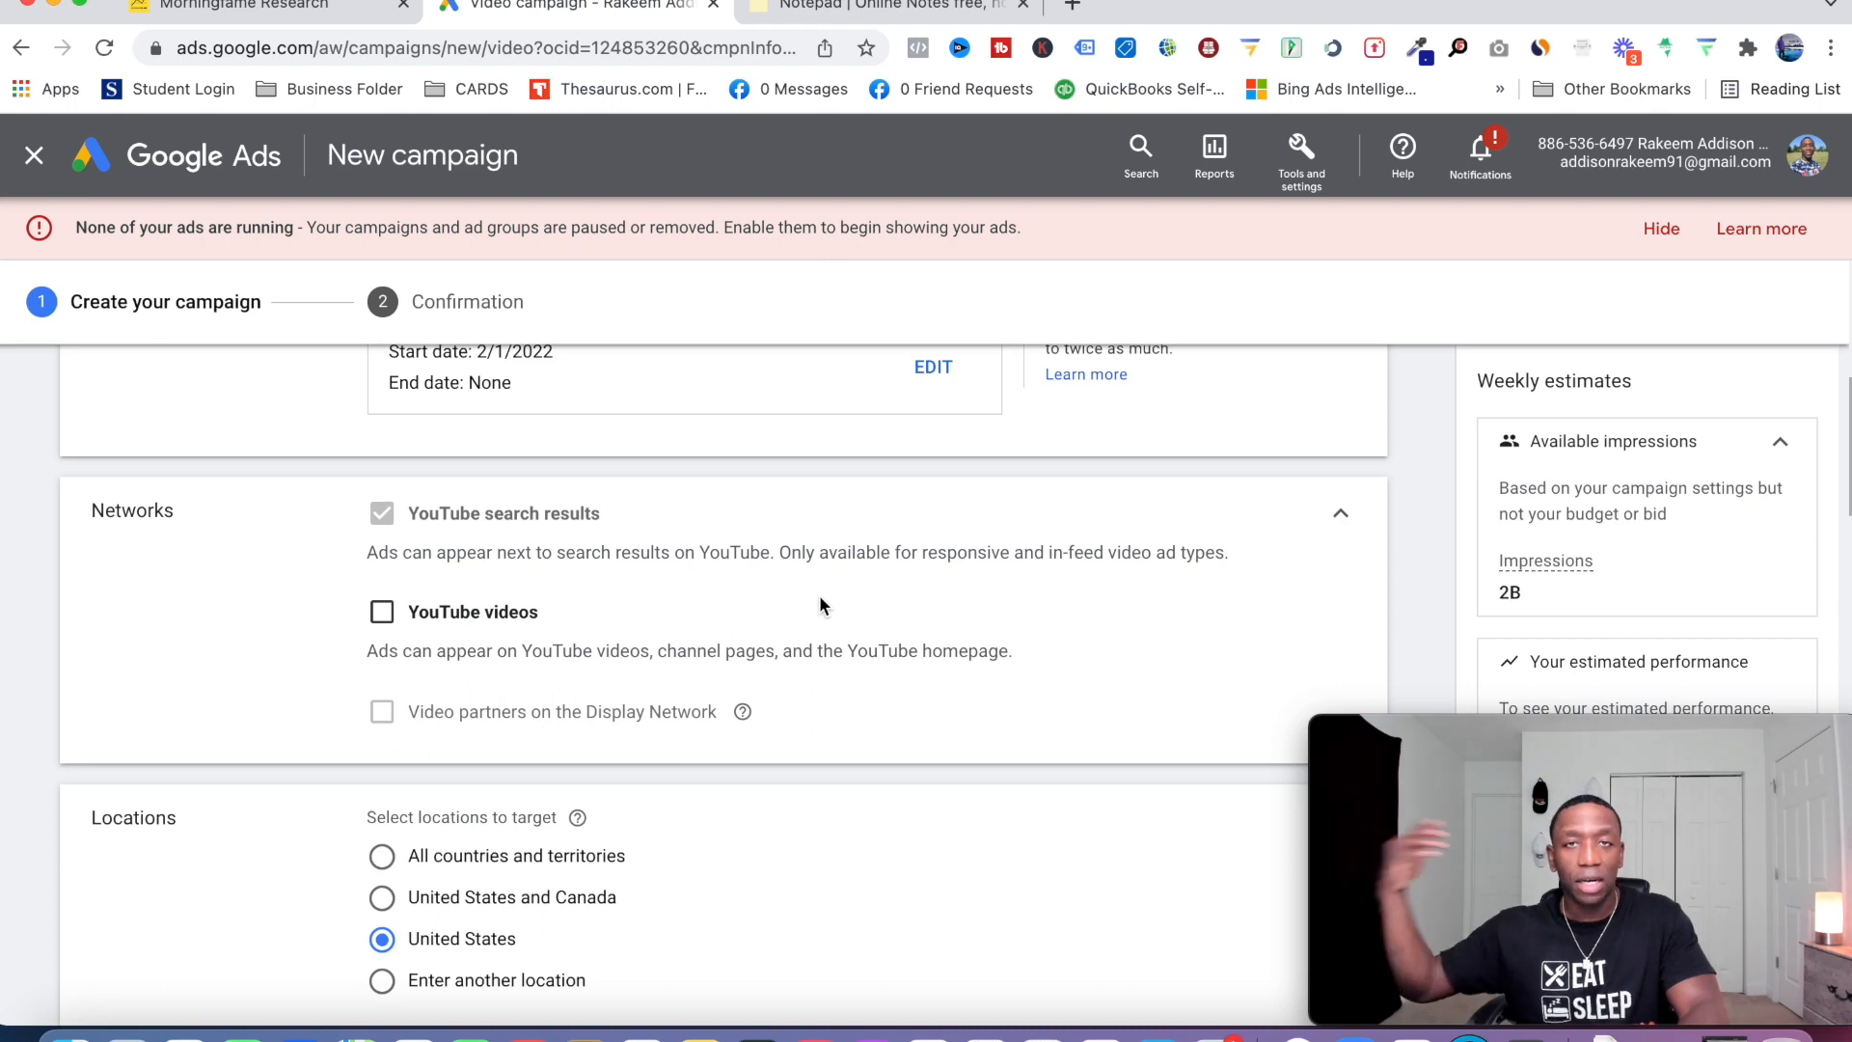
Try targeting all countries and territories, and return the campaign's target location to United States.
scroll(504, 522, down, 3)
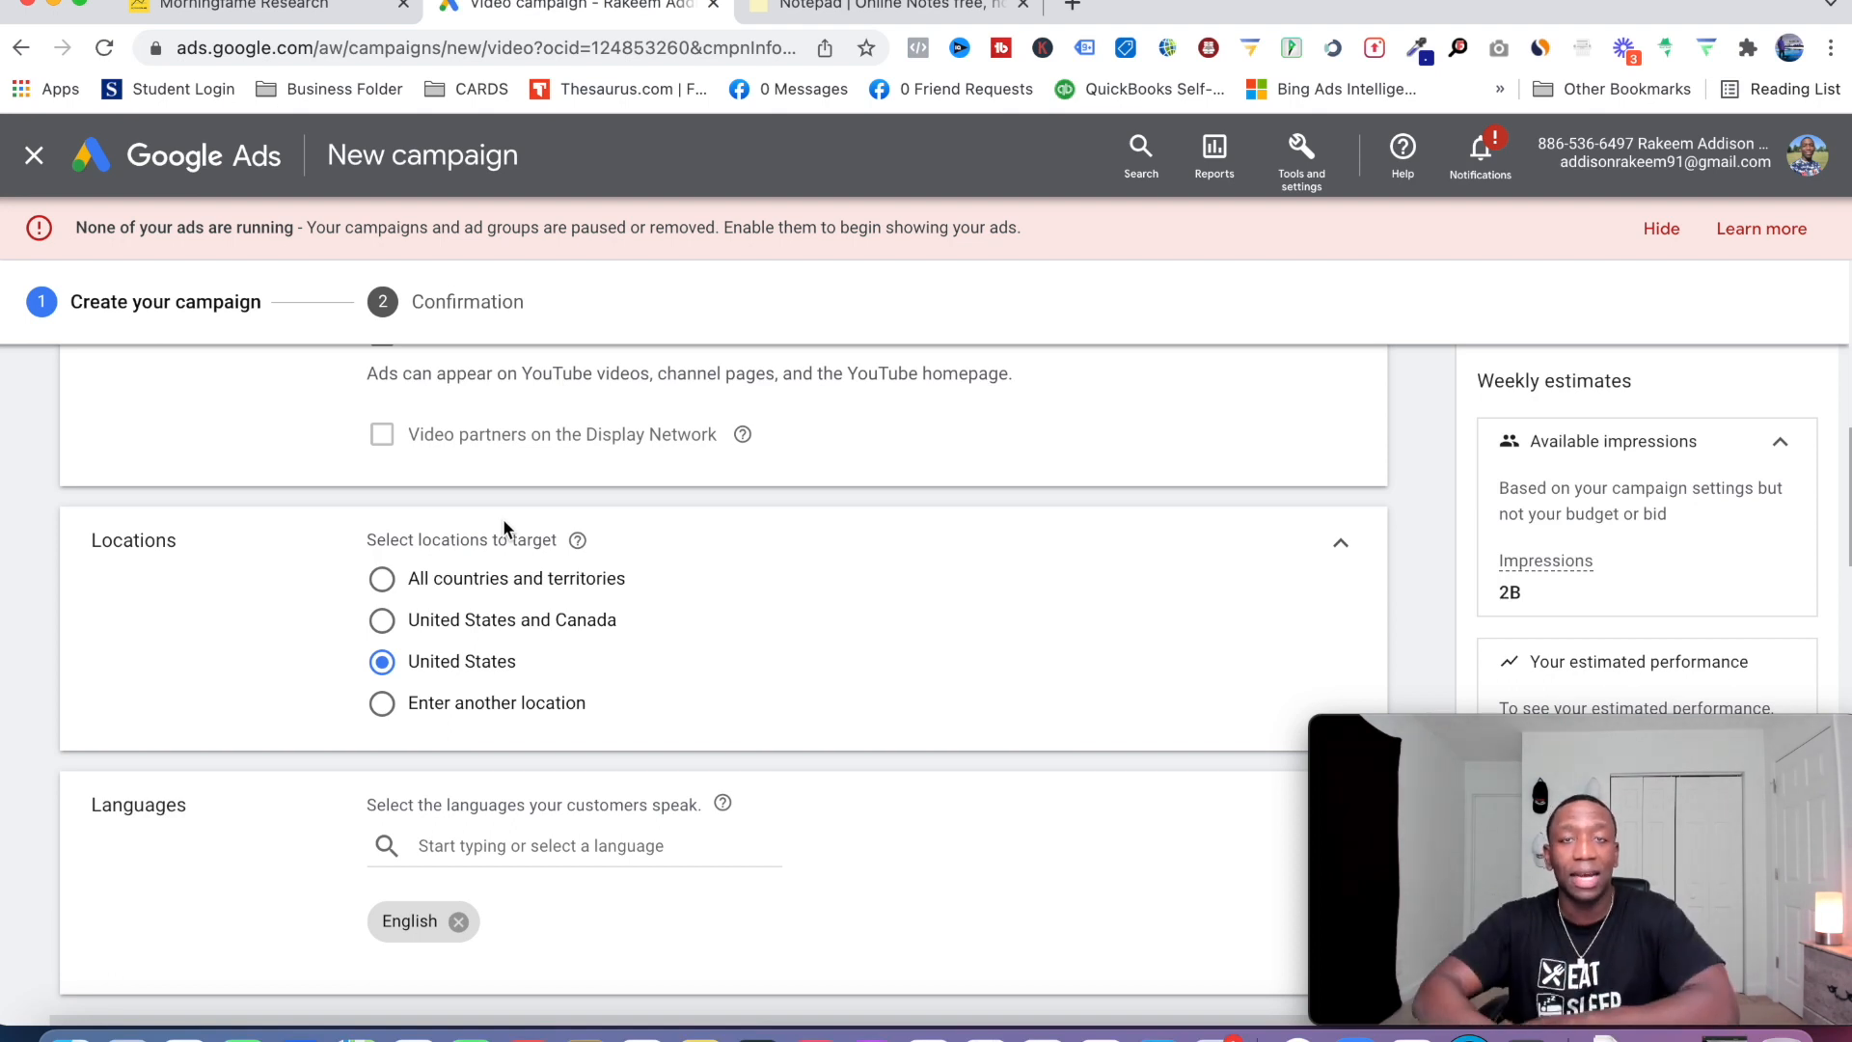
click(384, 579)
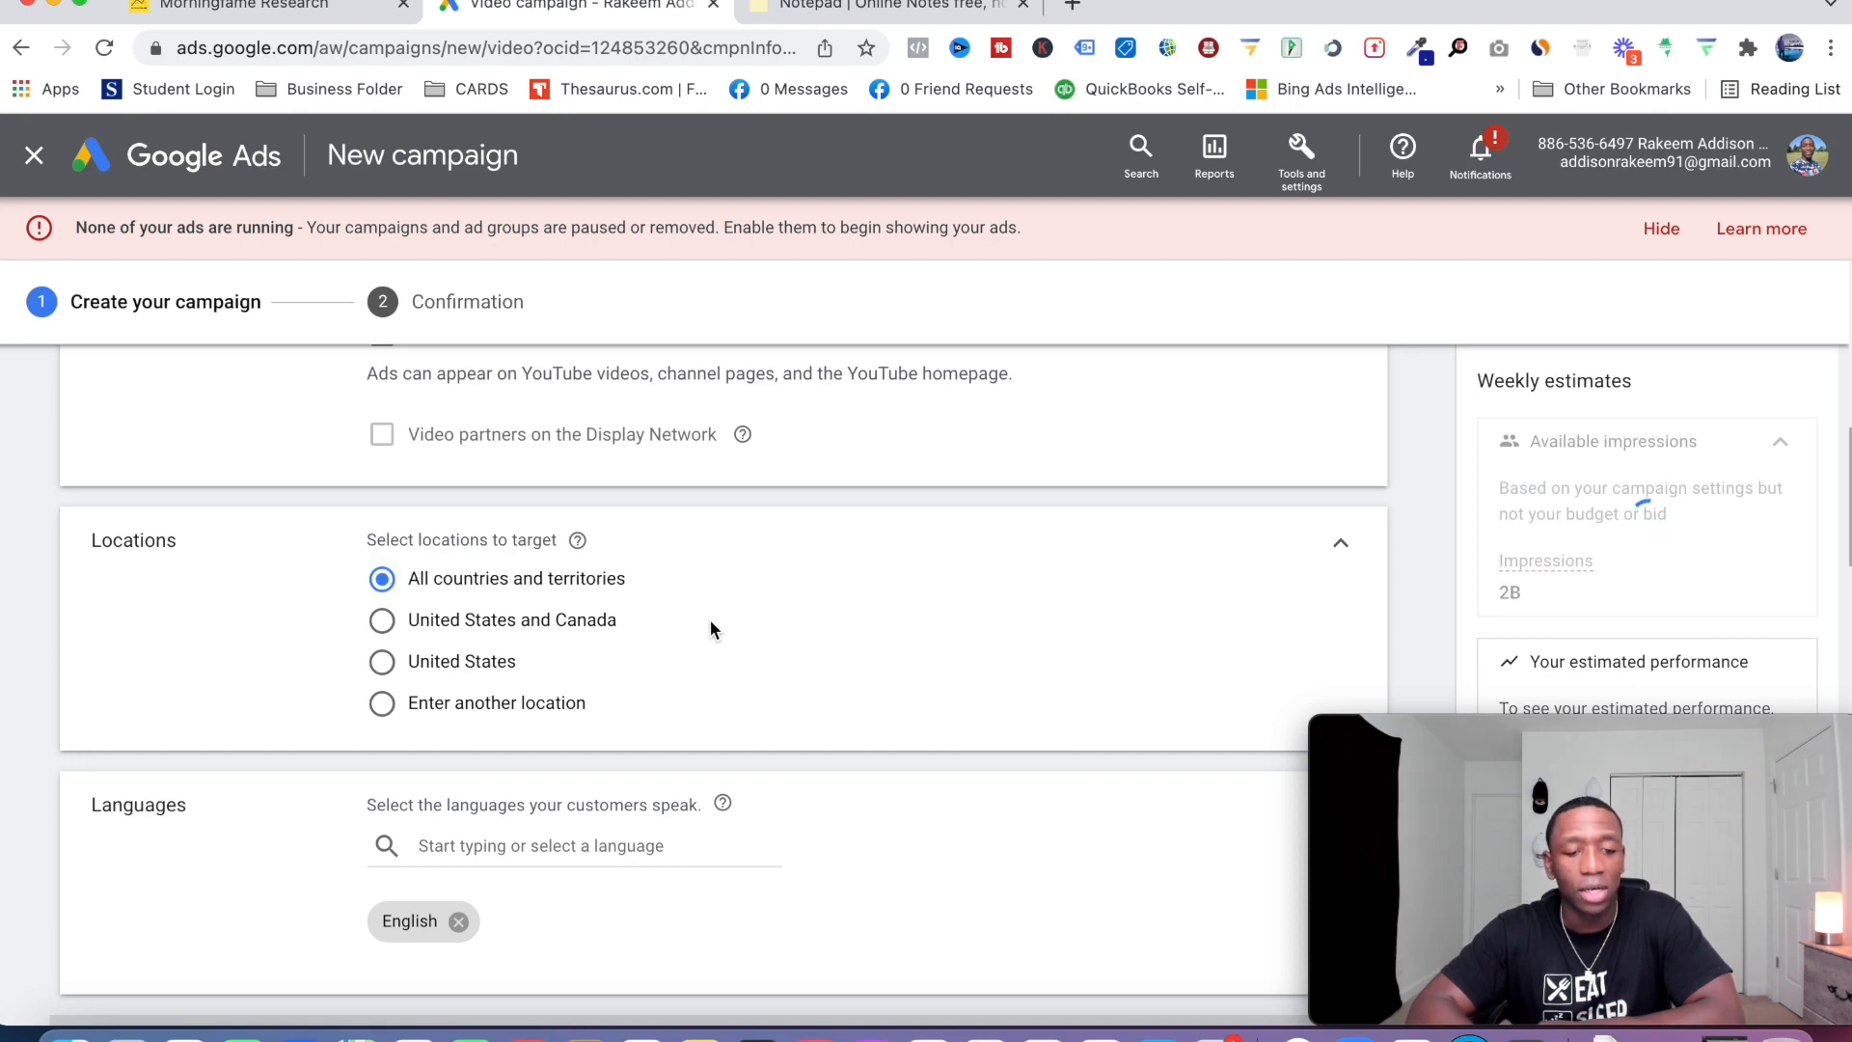
click(383, 661)
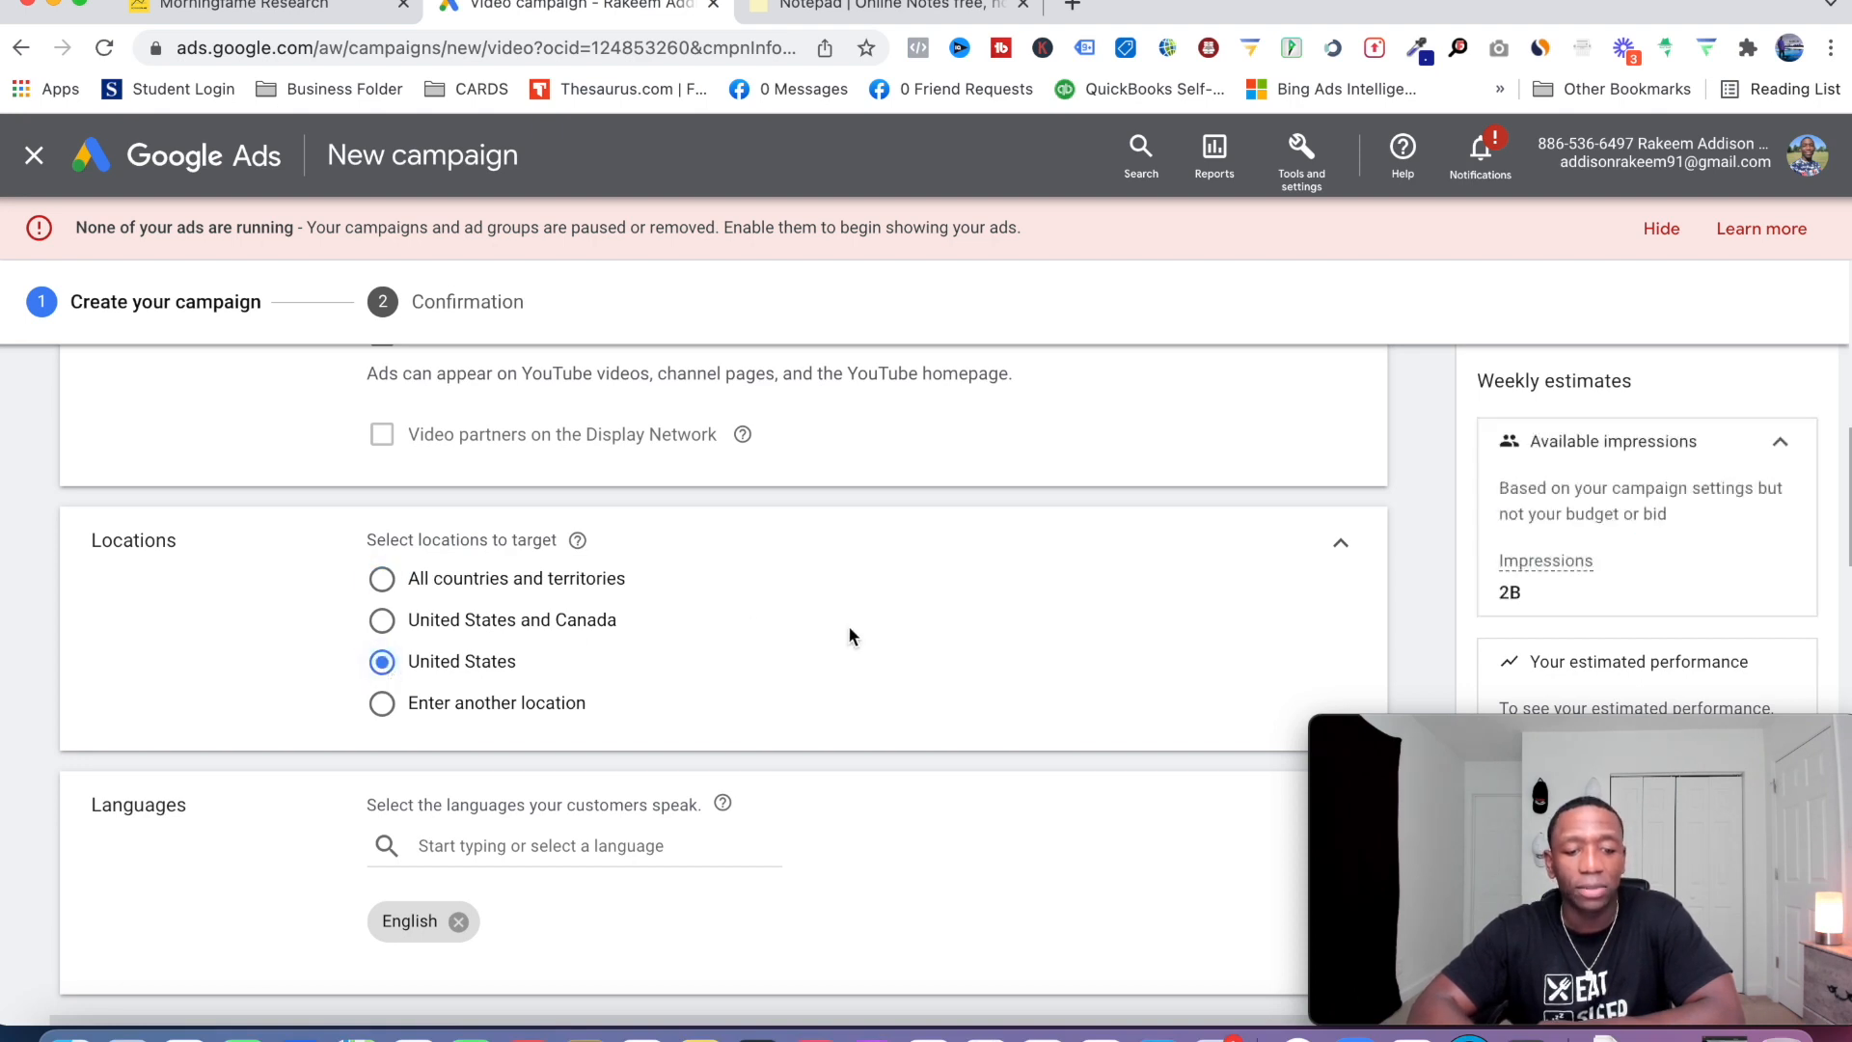
scroll(927, 652, down, 3)
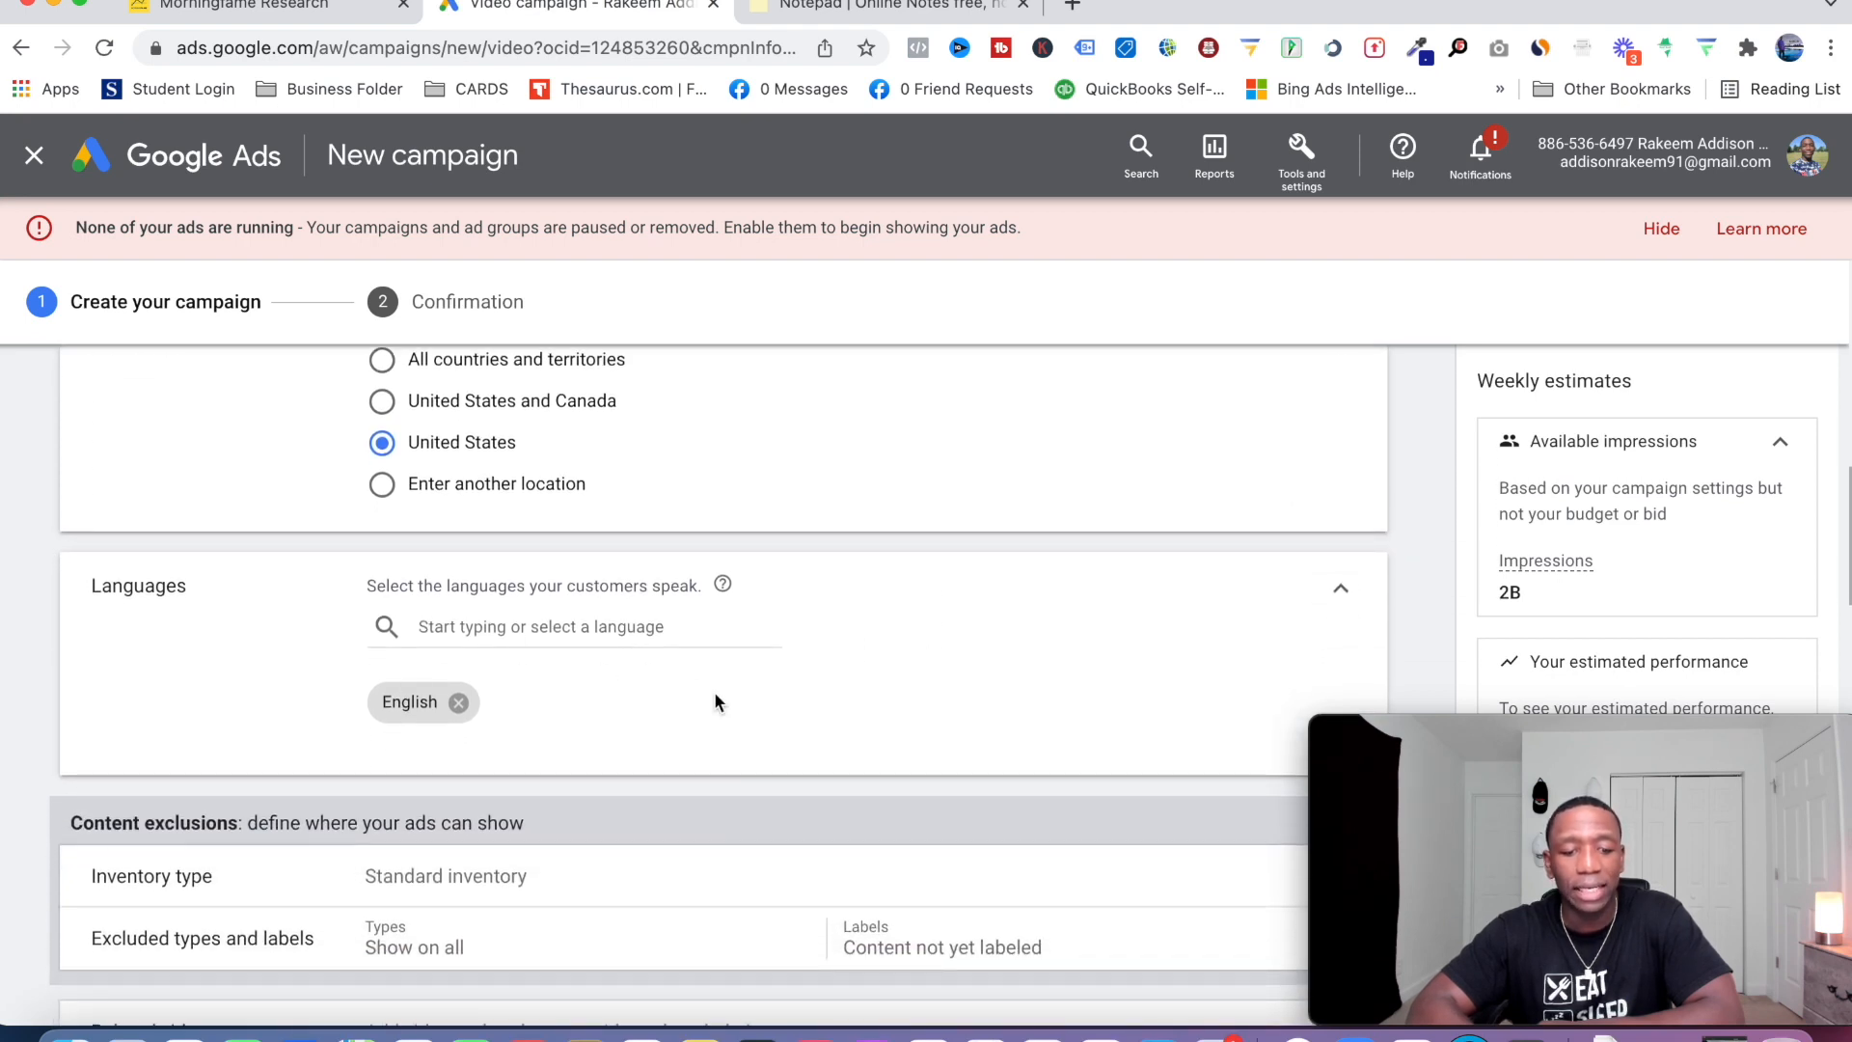
Examine the inventory type options under the campaign's content exclusions, keeping Standard inventory.
scroll(716, 702, down, 5)
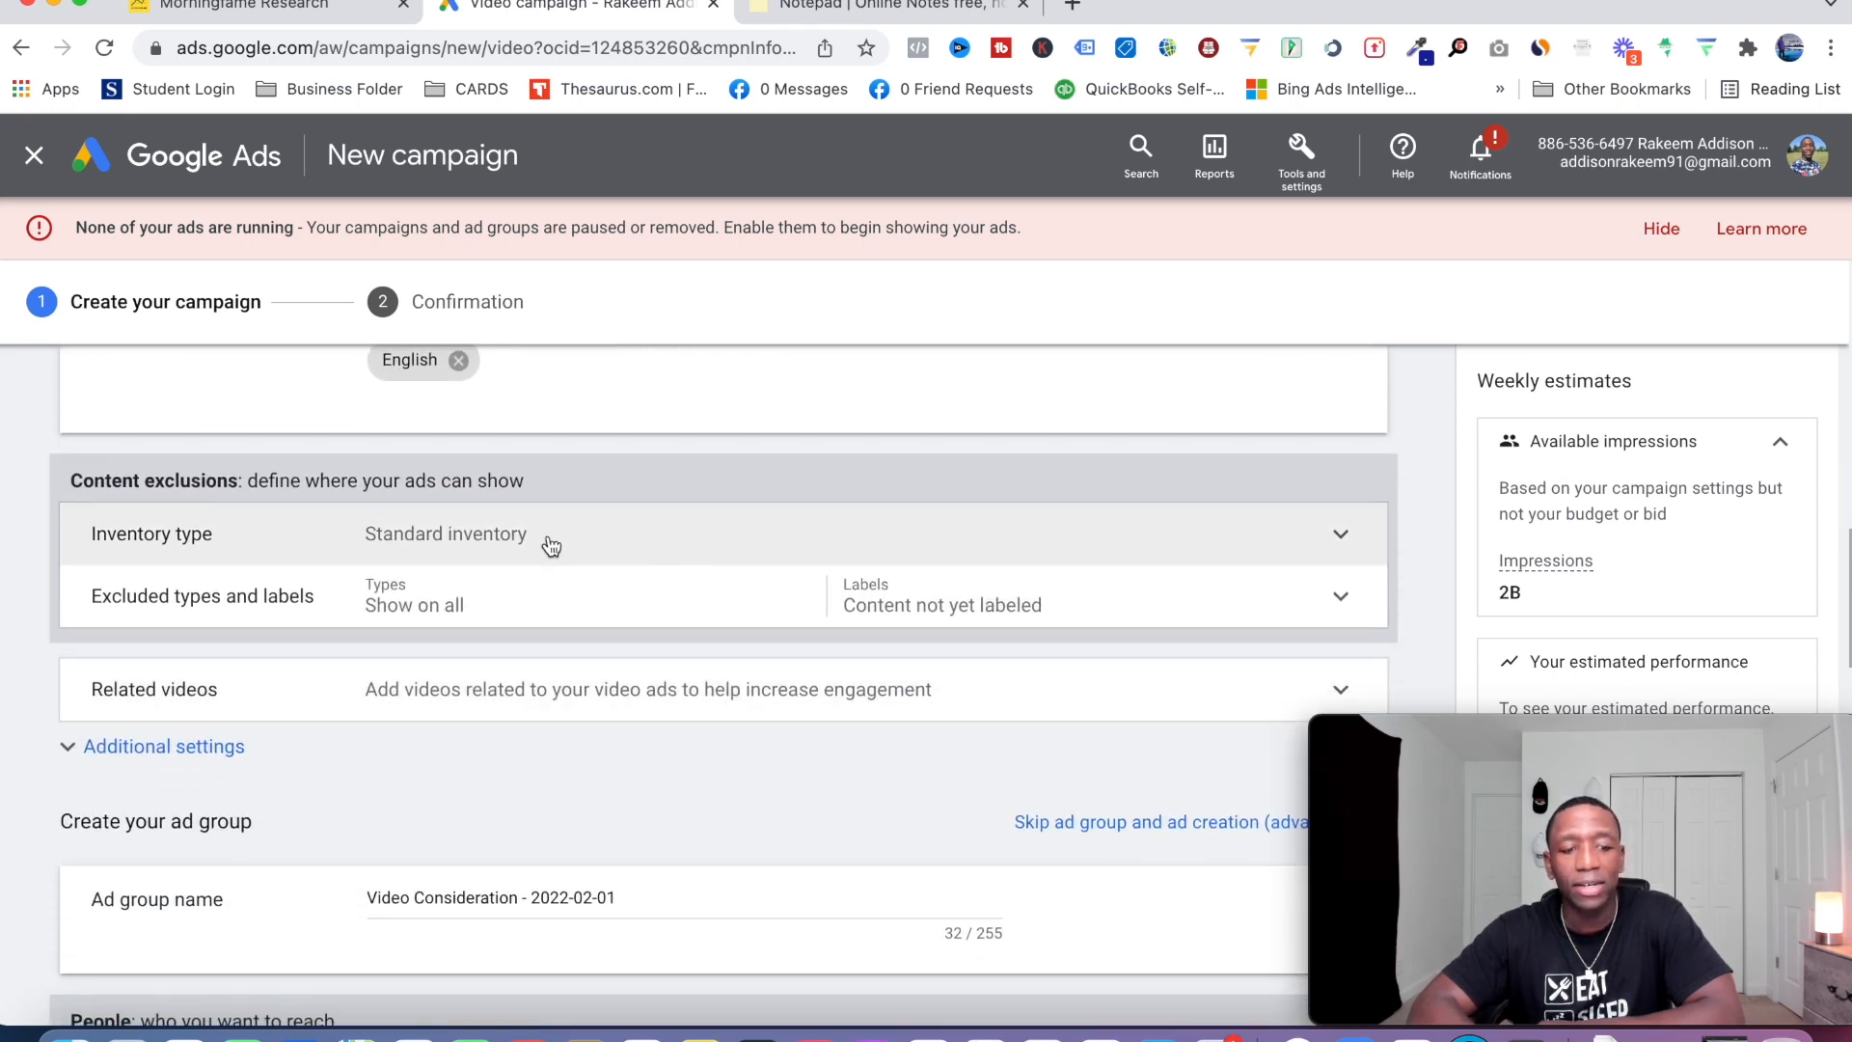
click(765, 542)
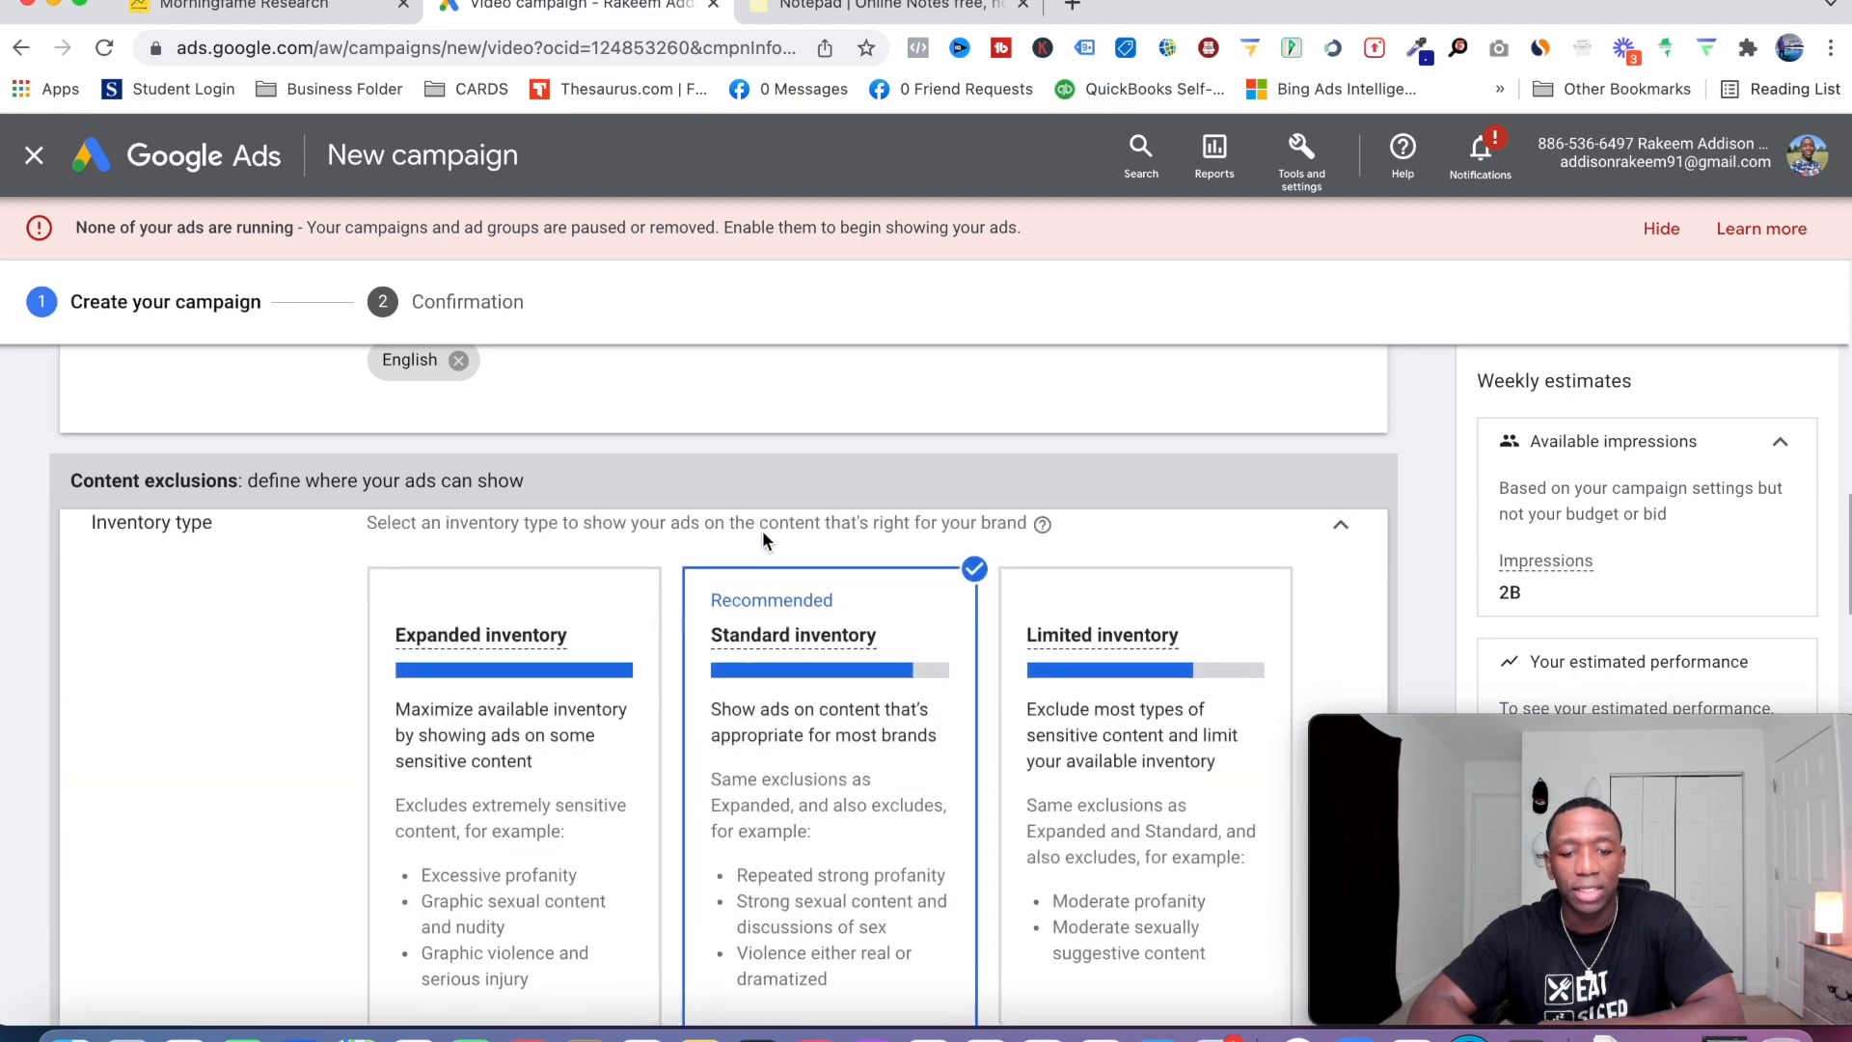
mouse_move(1218, 567)
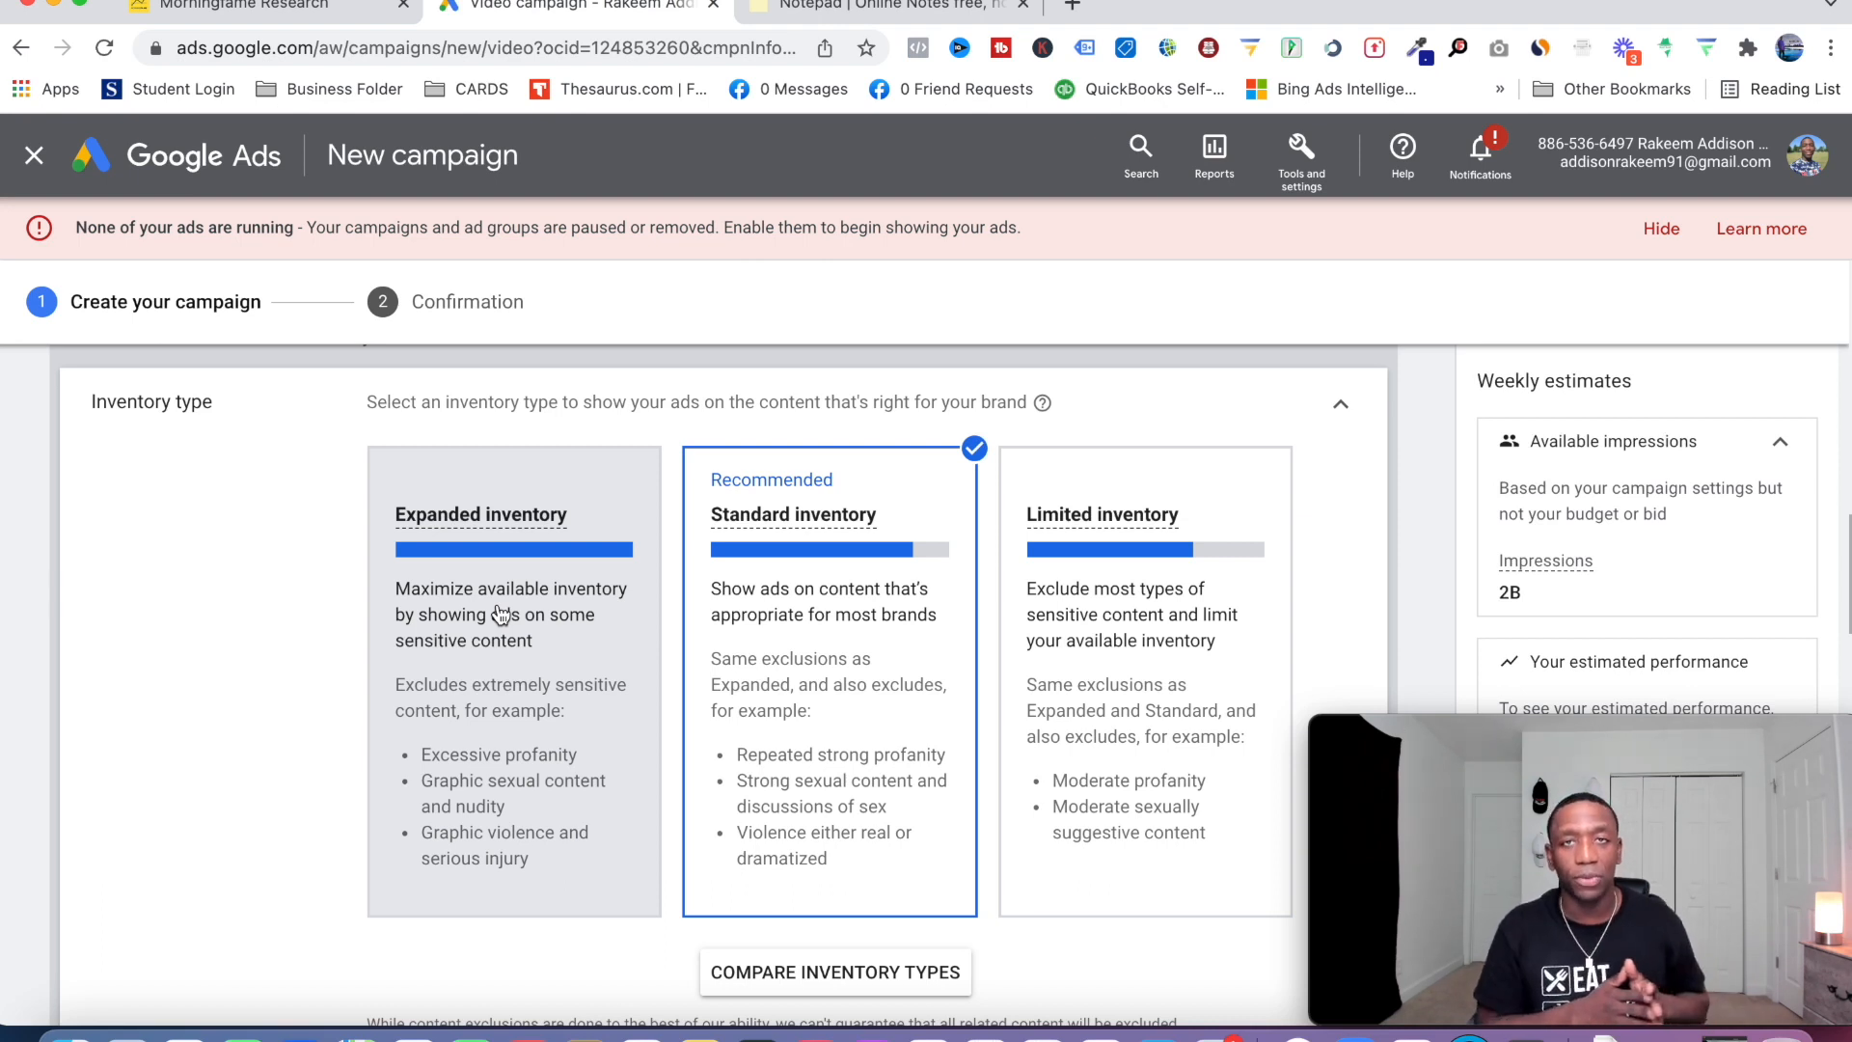
scroll(796, 644, down, 3)
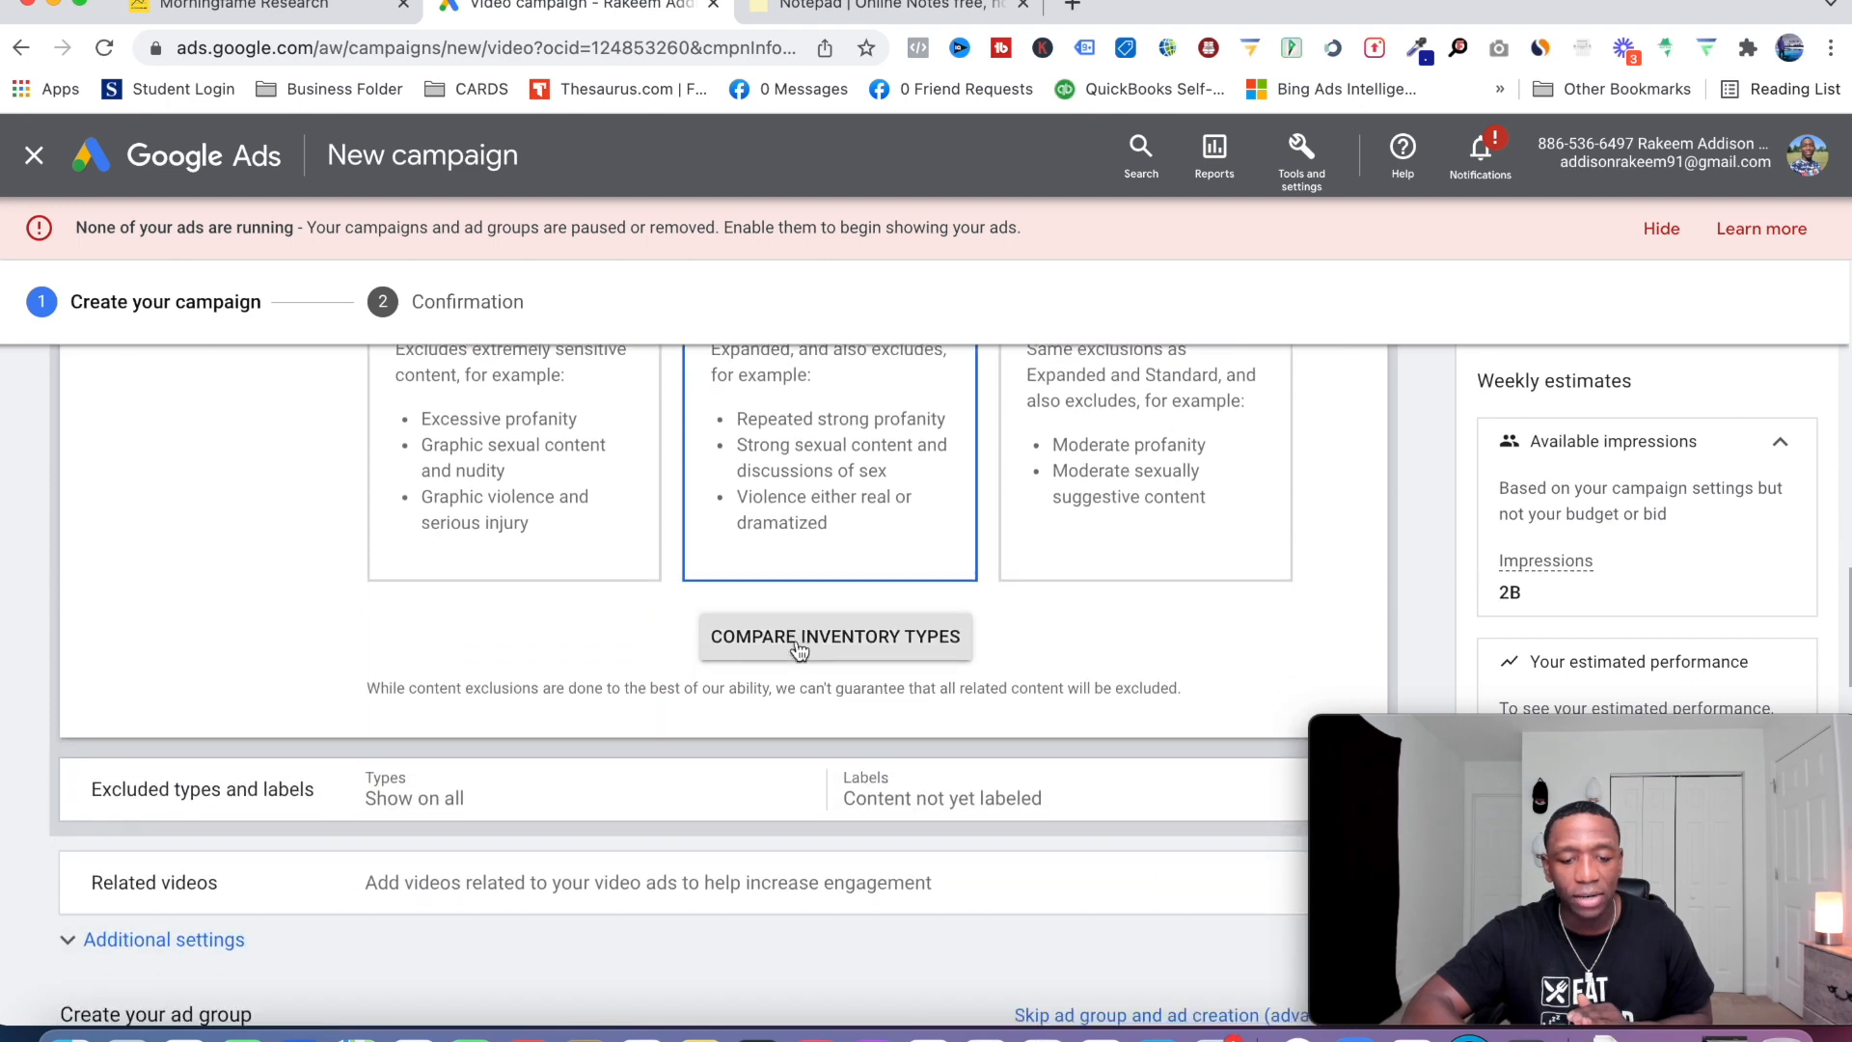
scroll(797, 649, down, 3)
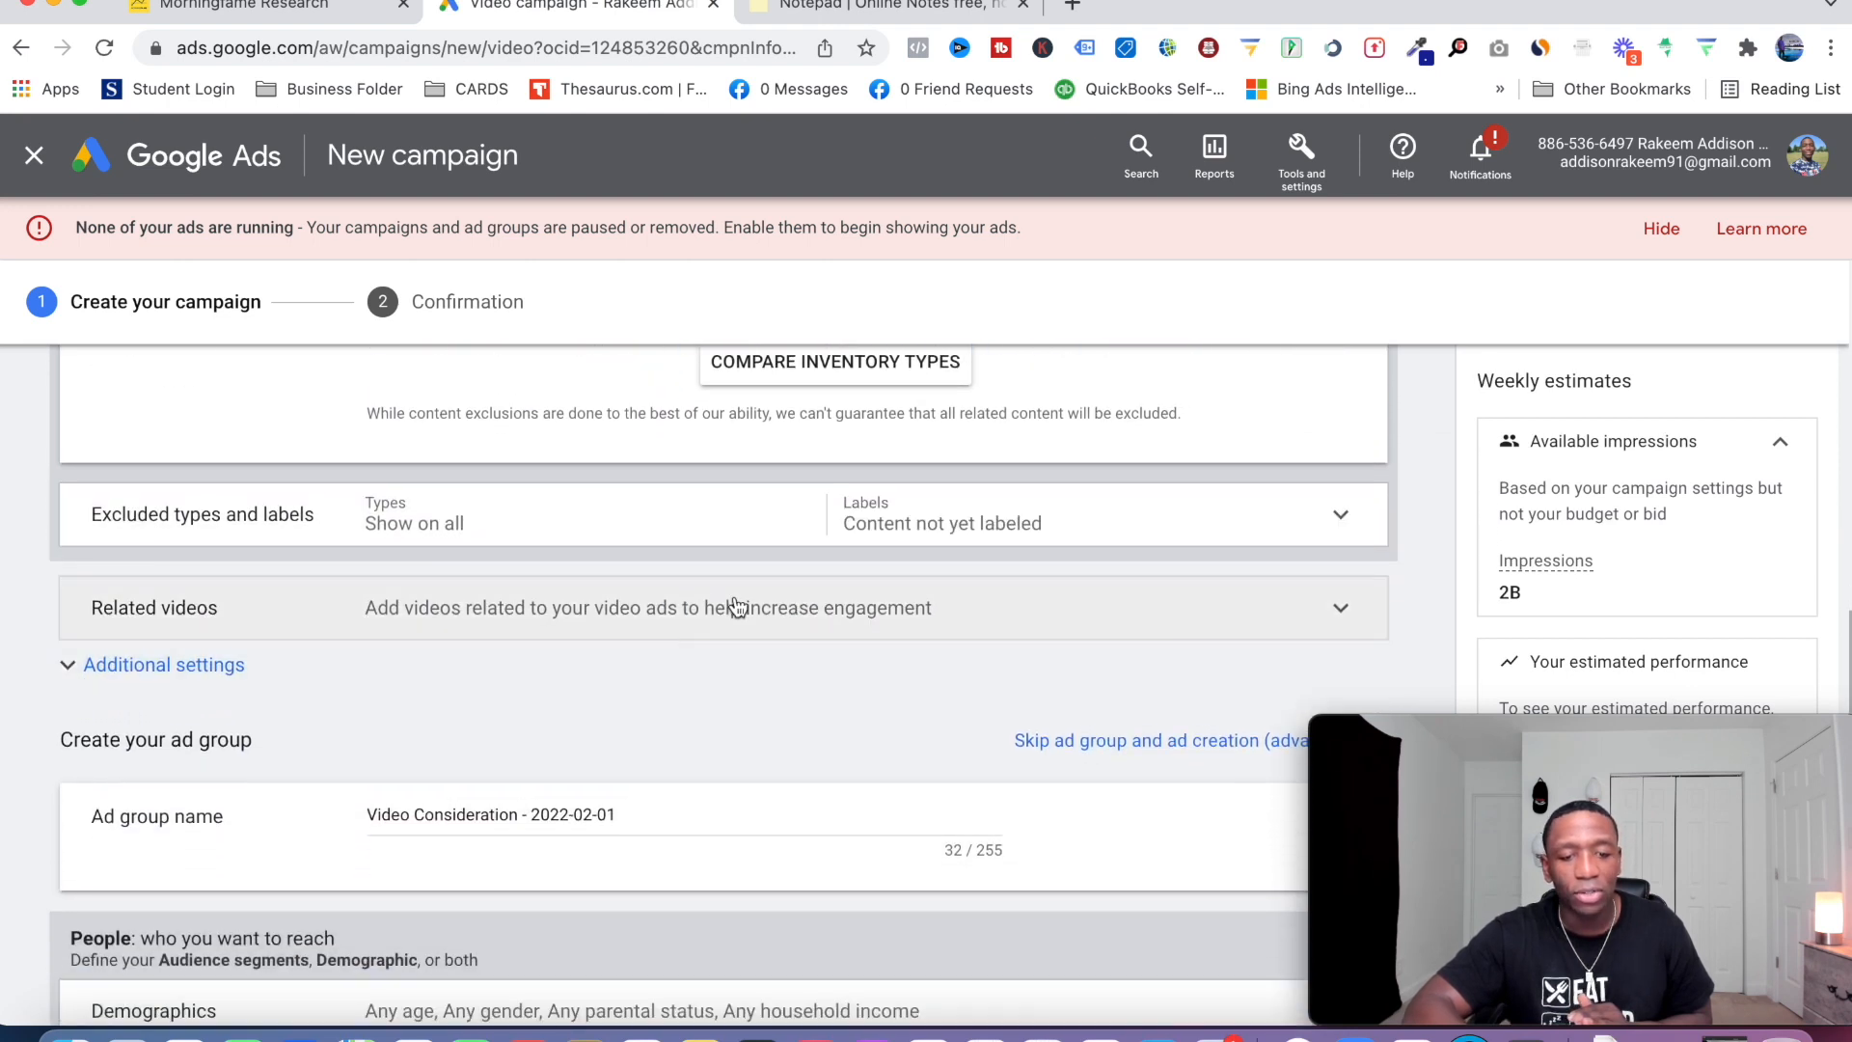
Inspect the campaign's Related videos options and close the video selection dialog without adding any videos.
click(734, 603)
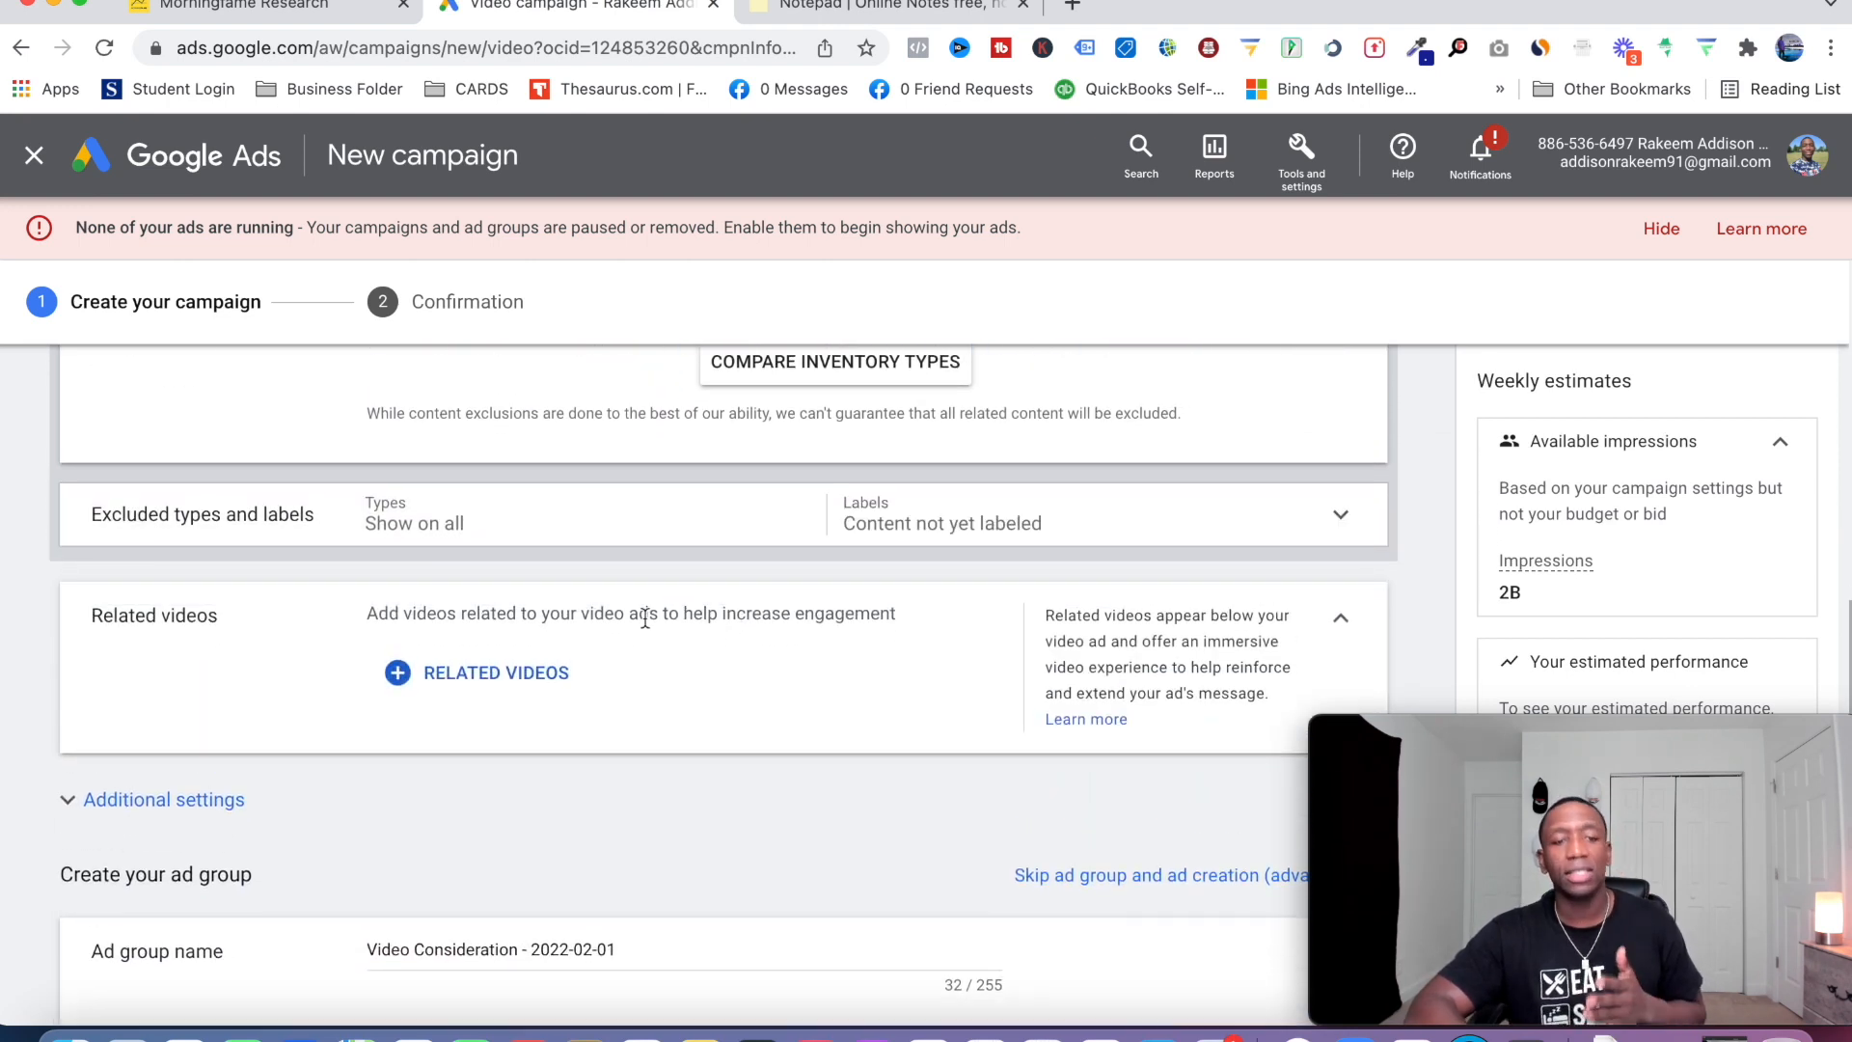
click(483, 674)
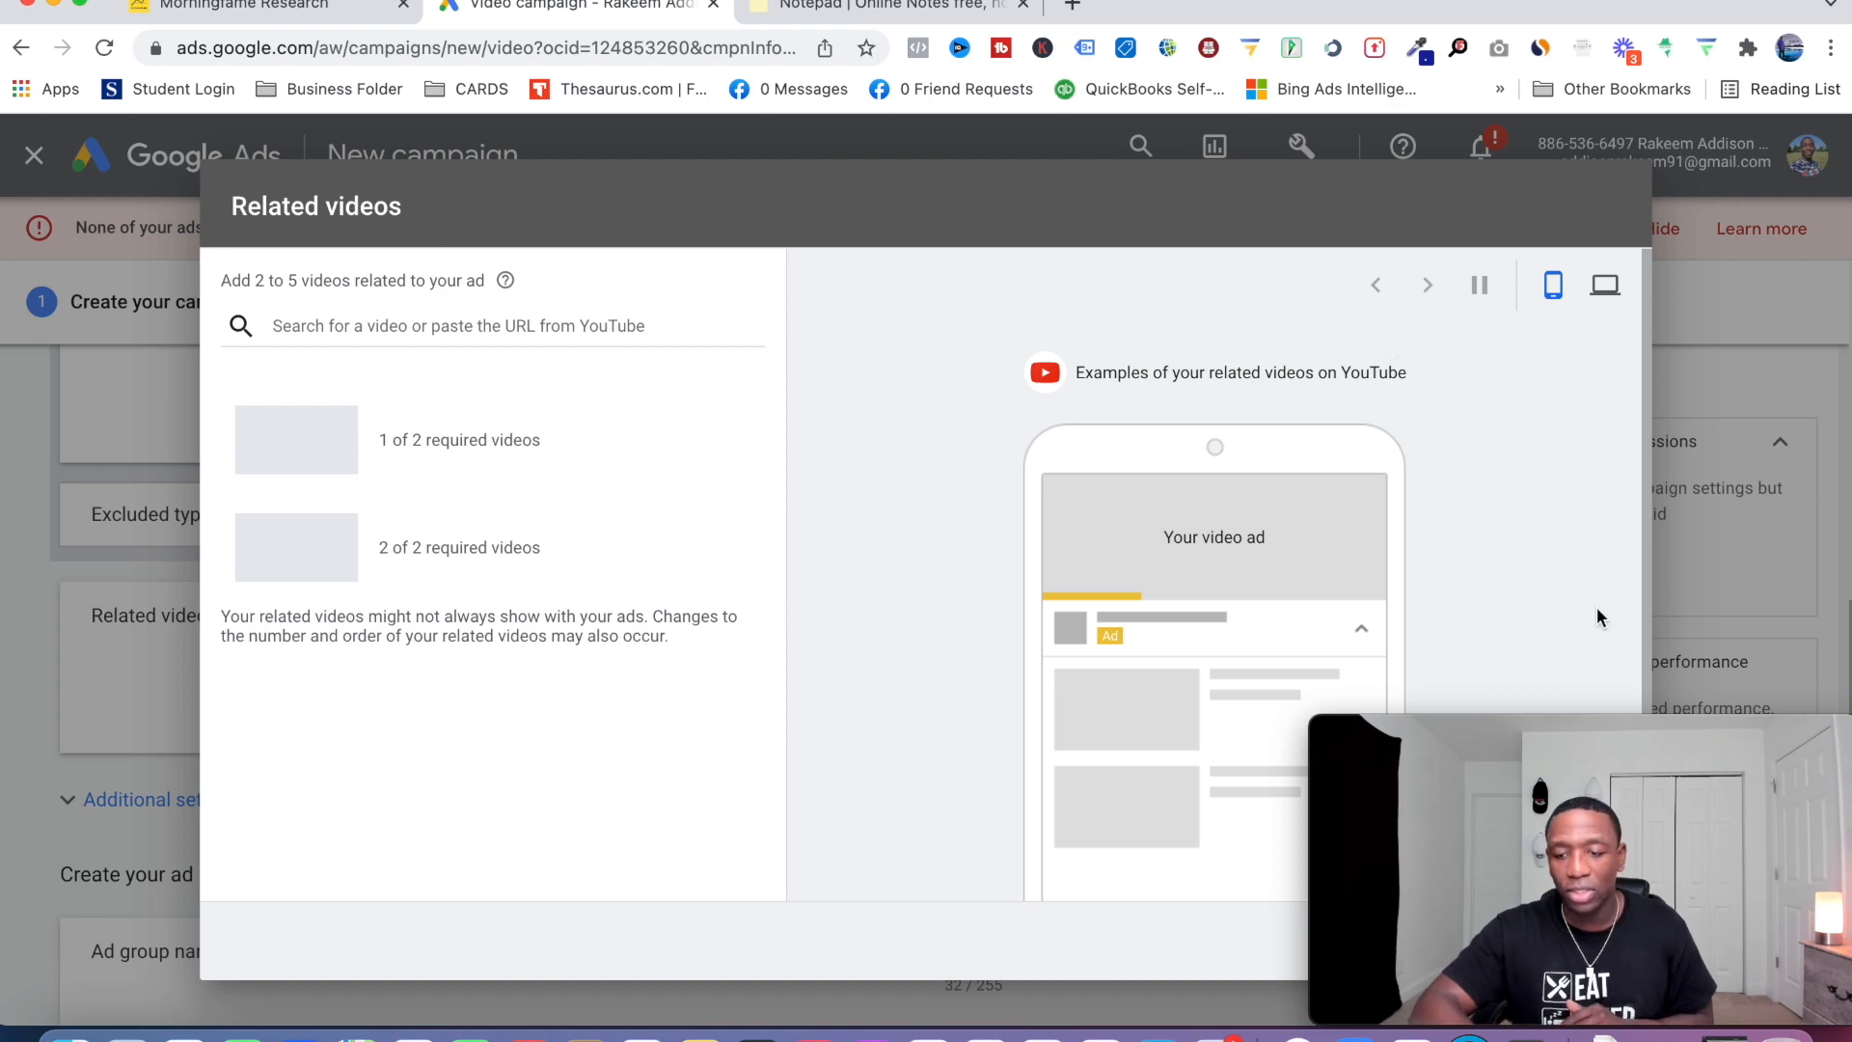
mouse_move(1698, 738)
drag(1726, 743, 1791, 779)
click(1486, 950)
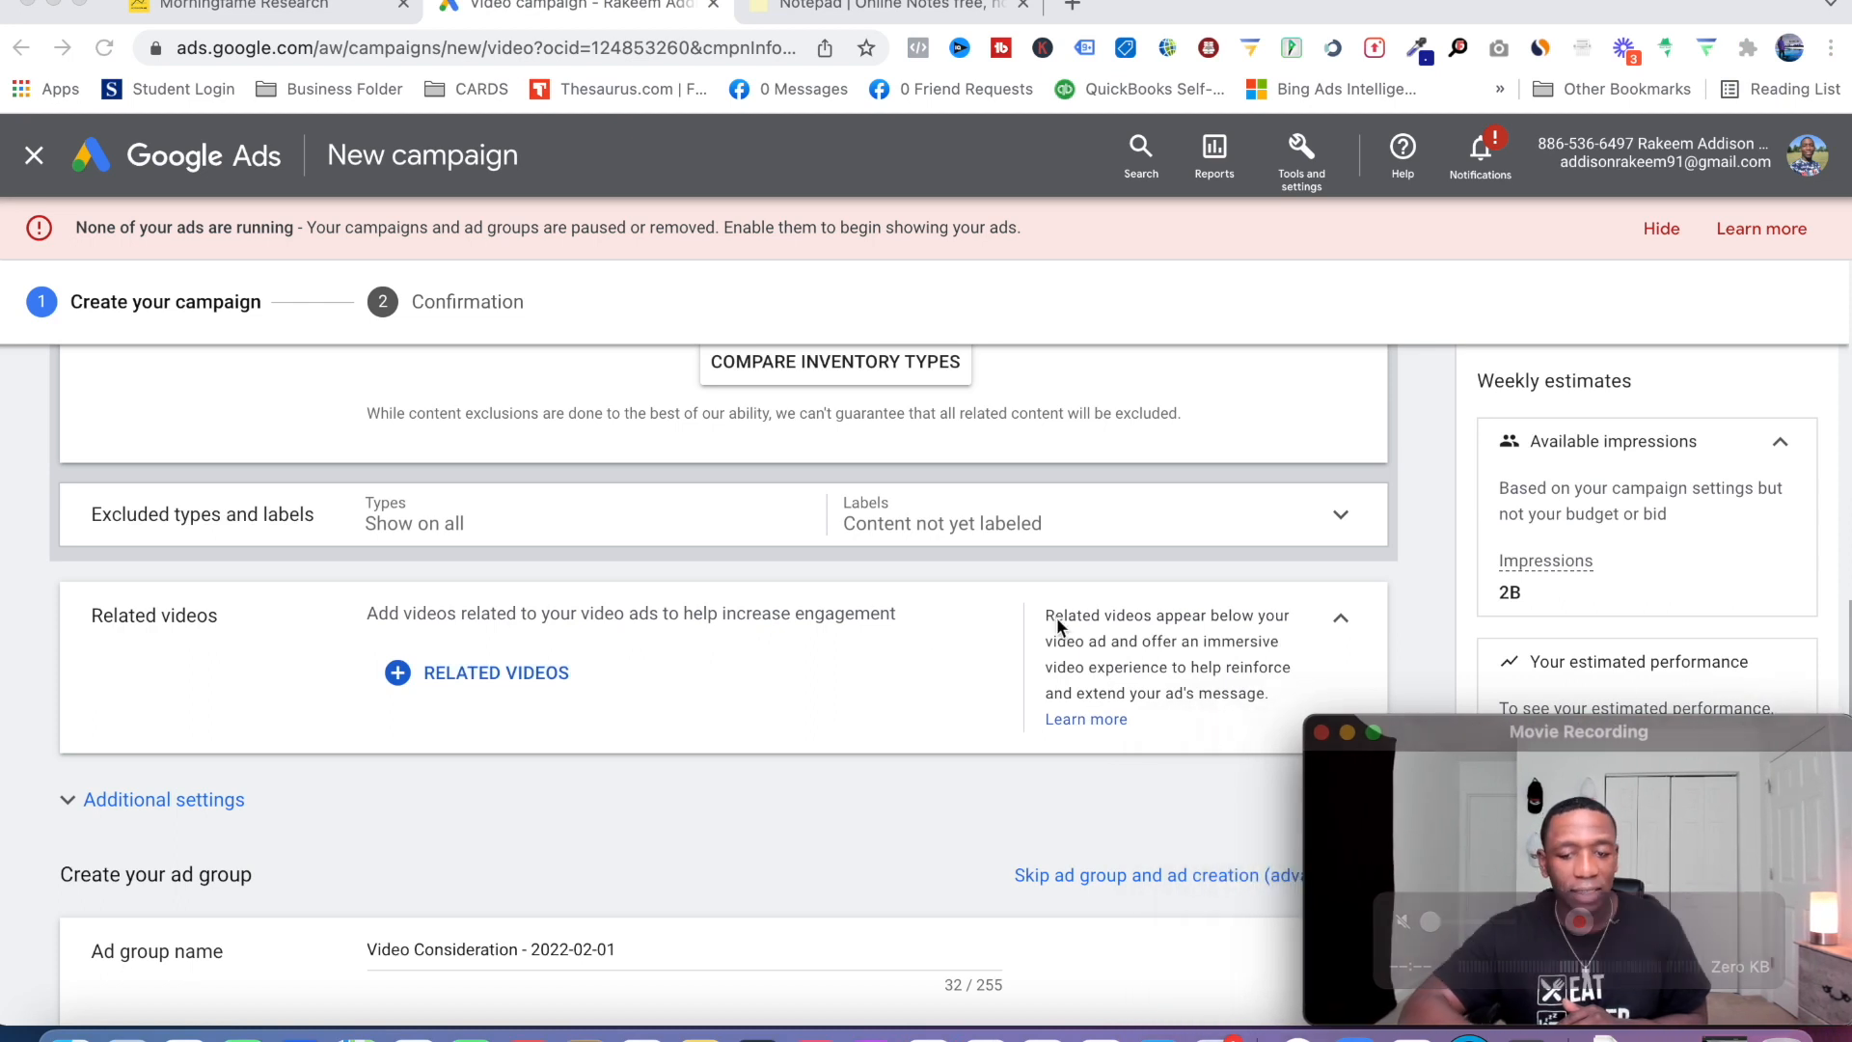
In the campaign's additional settings, set specific device targeting for computers, mobile phones and tablets, excluding TV screens.
scroll(716, 742, down, 3)
click(216, 675)
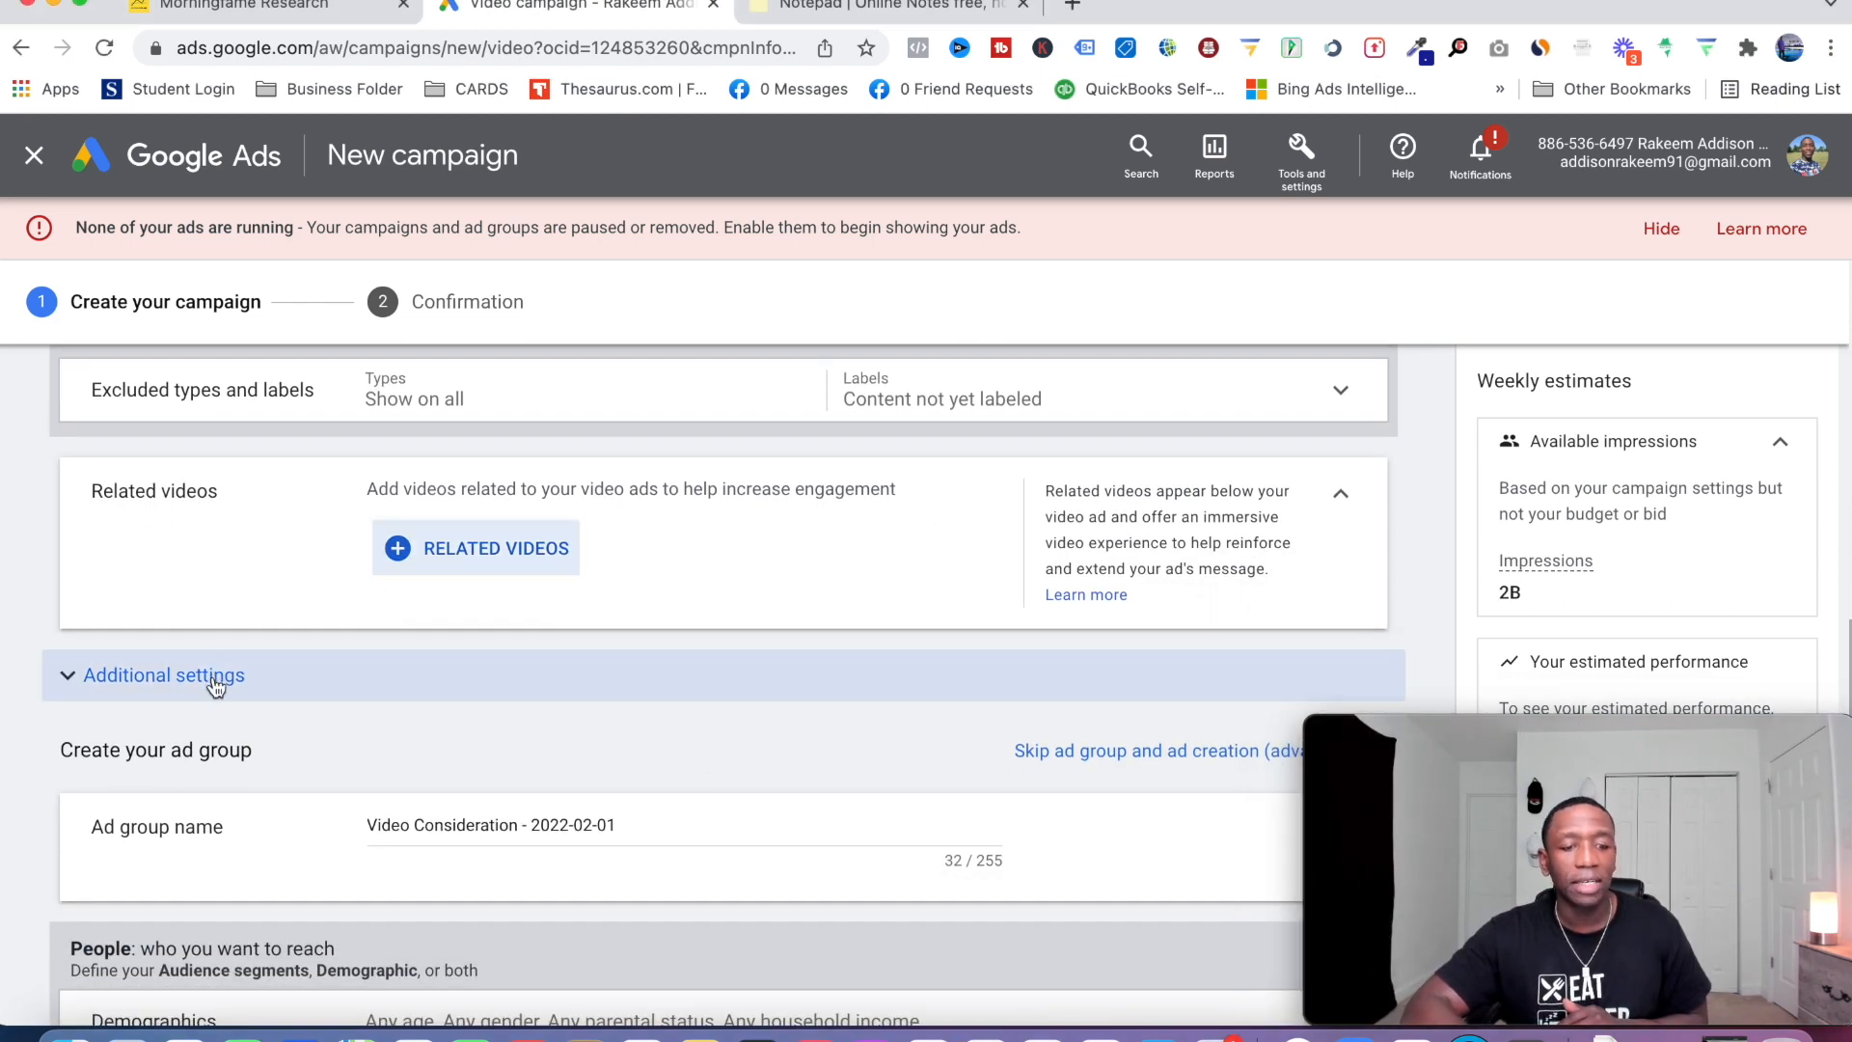
scroll(809, 705, down, 1)
scroll(809, 705, down, 5)
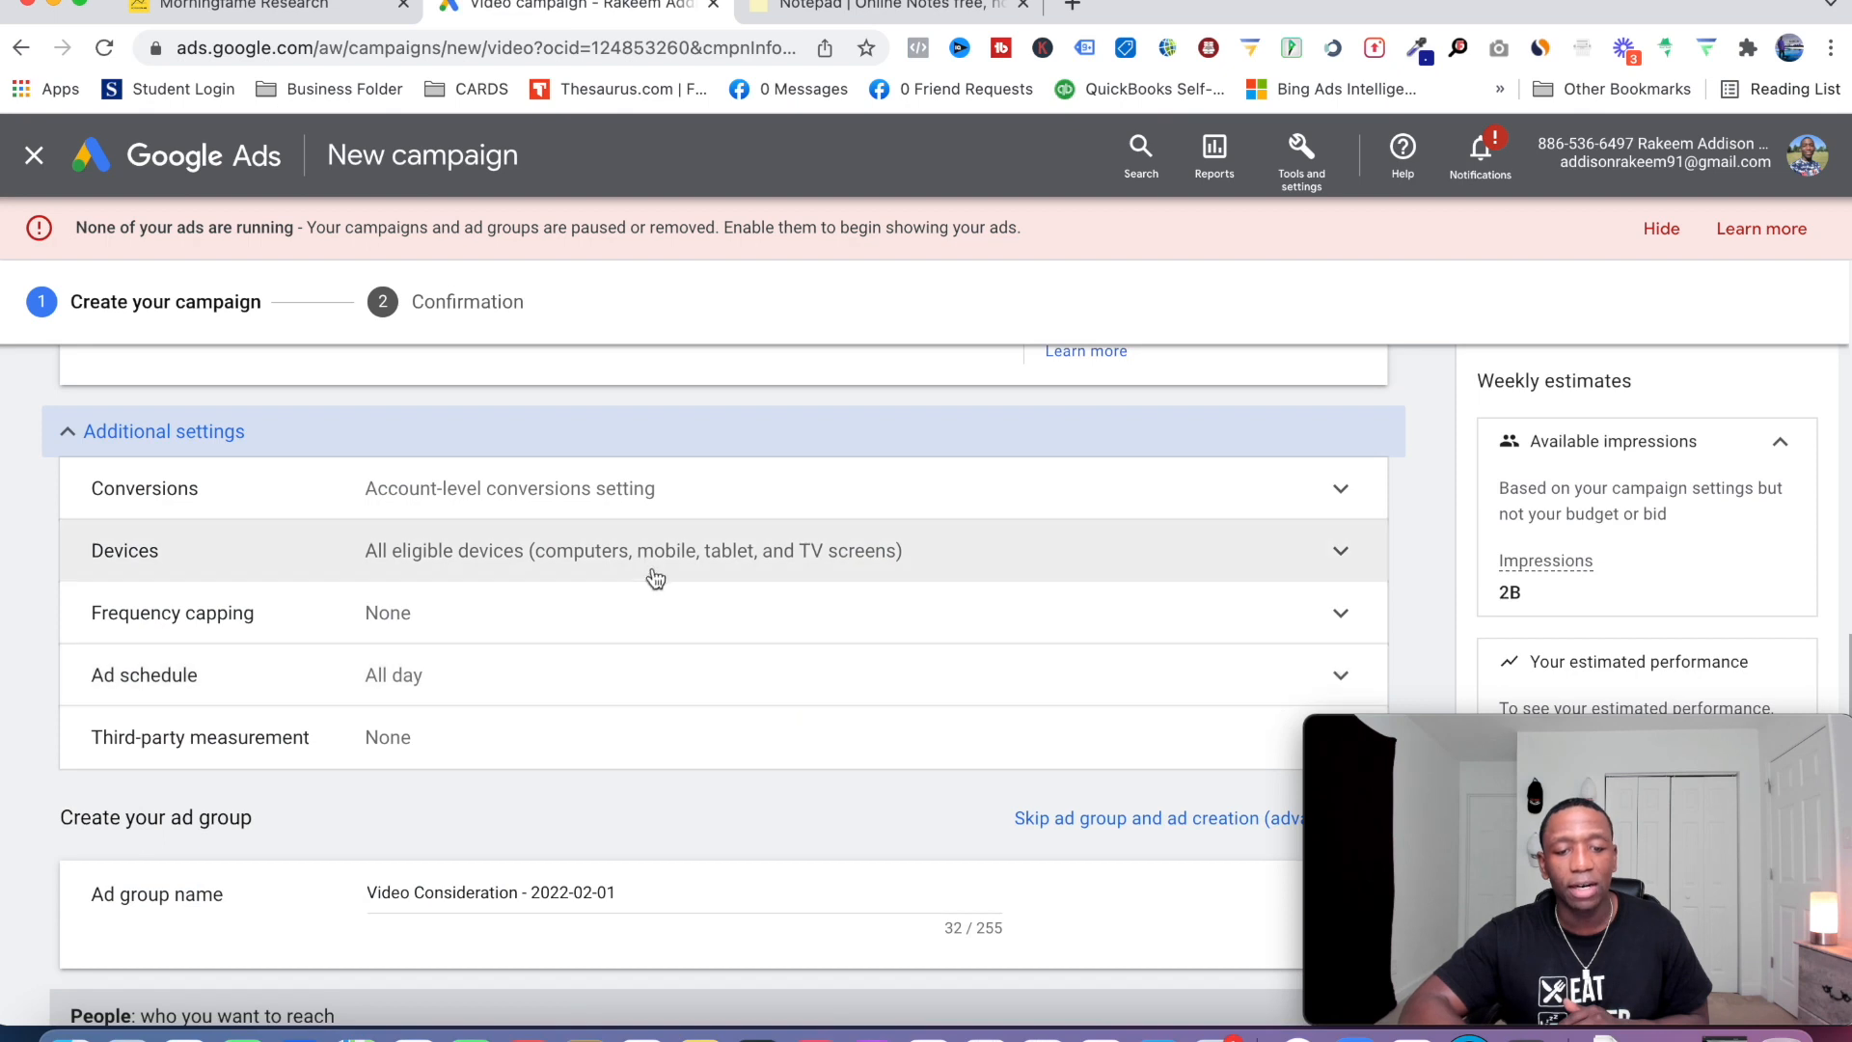
click(651, 567)
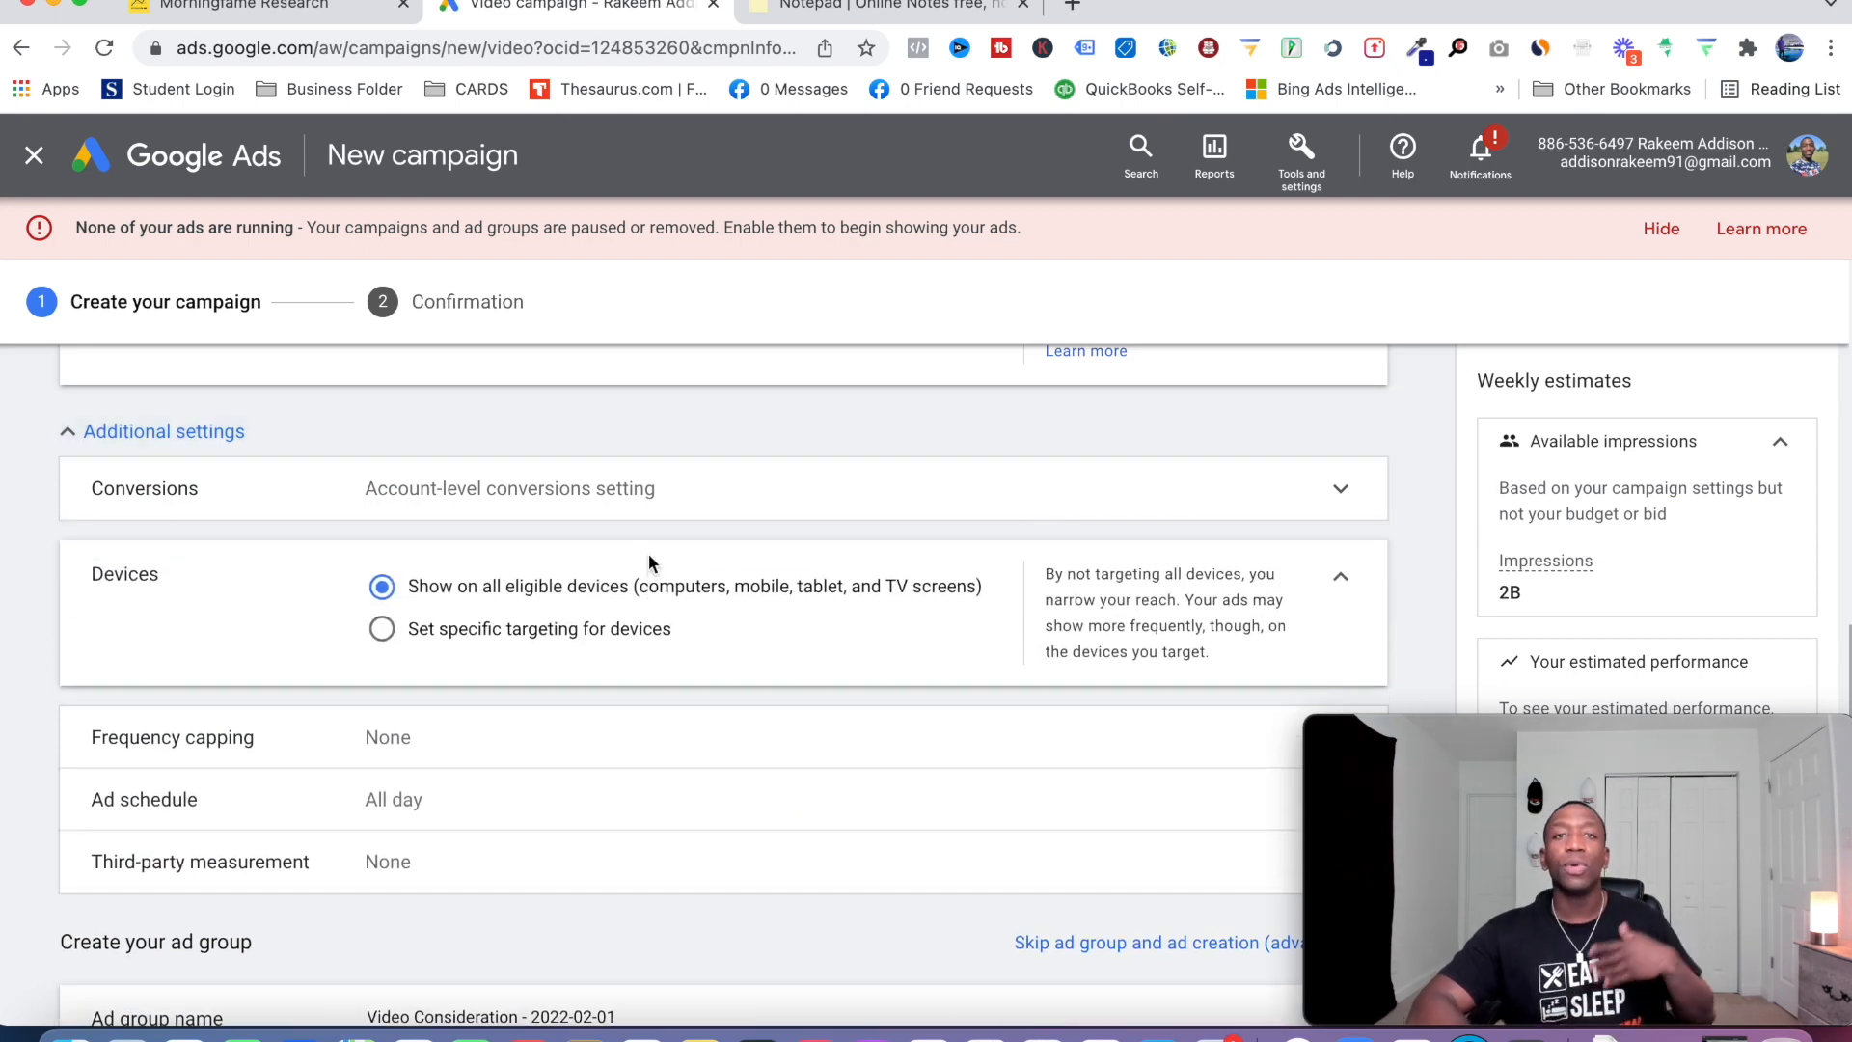
click(382, 628)
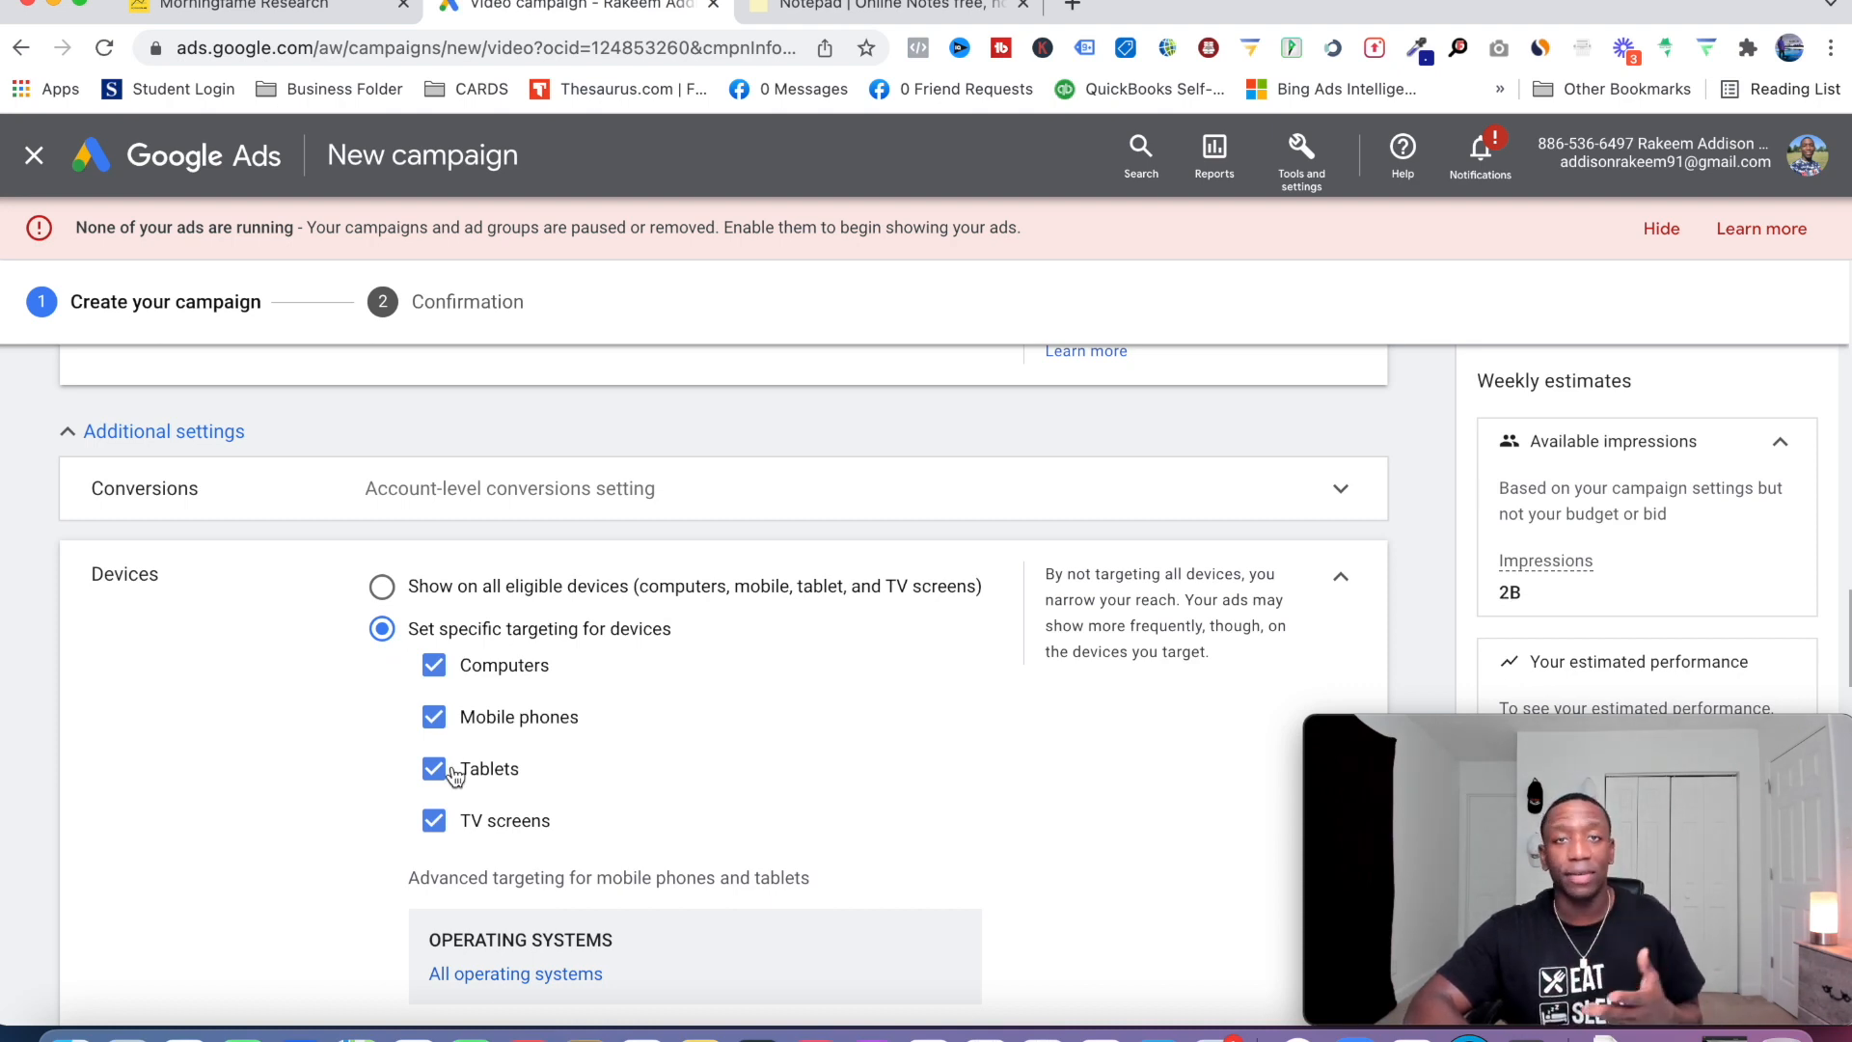
scroll(668, 768, down, 1)
scroll(669, 769, down, 1)
scroll(668, 768, up, 2)
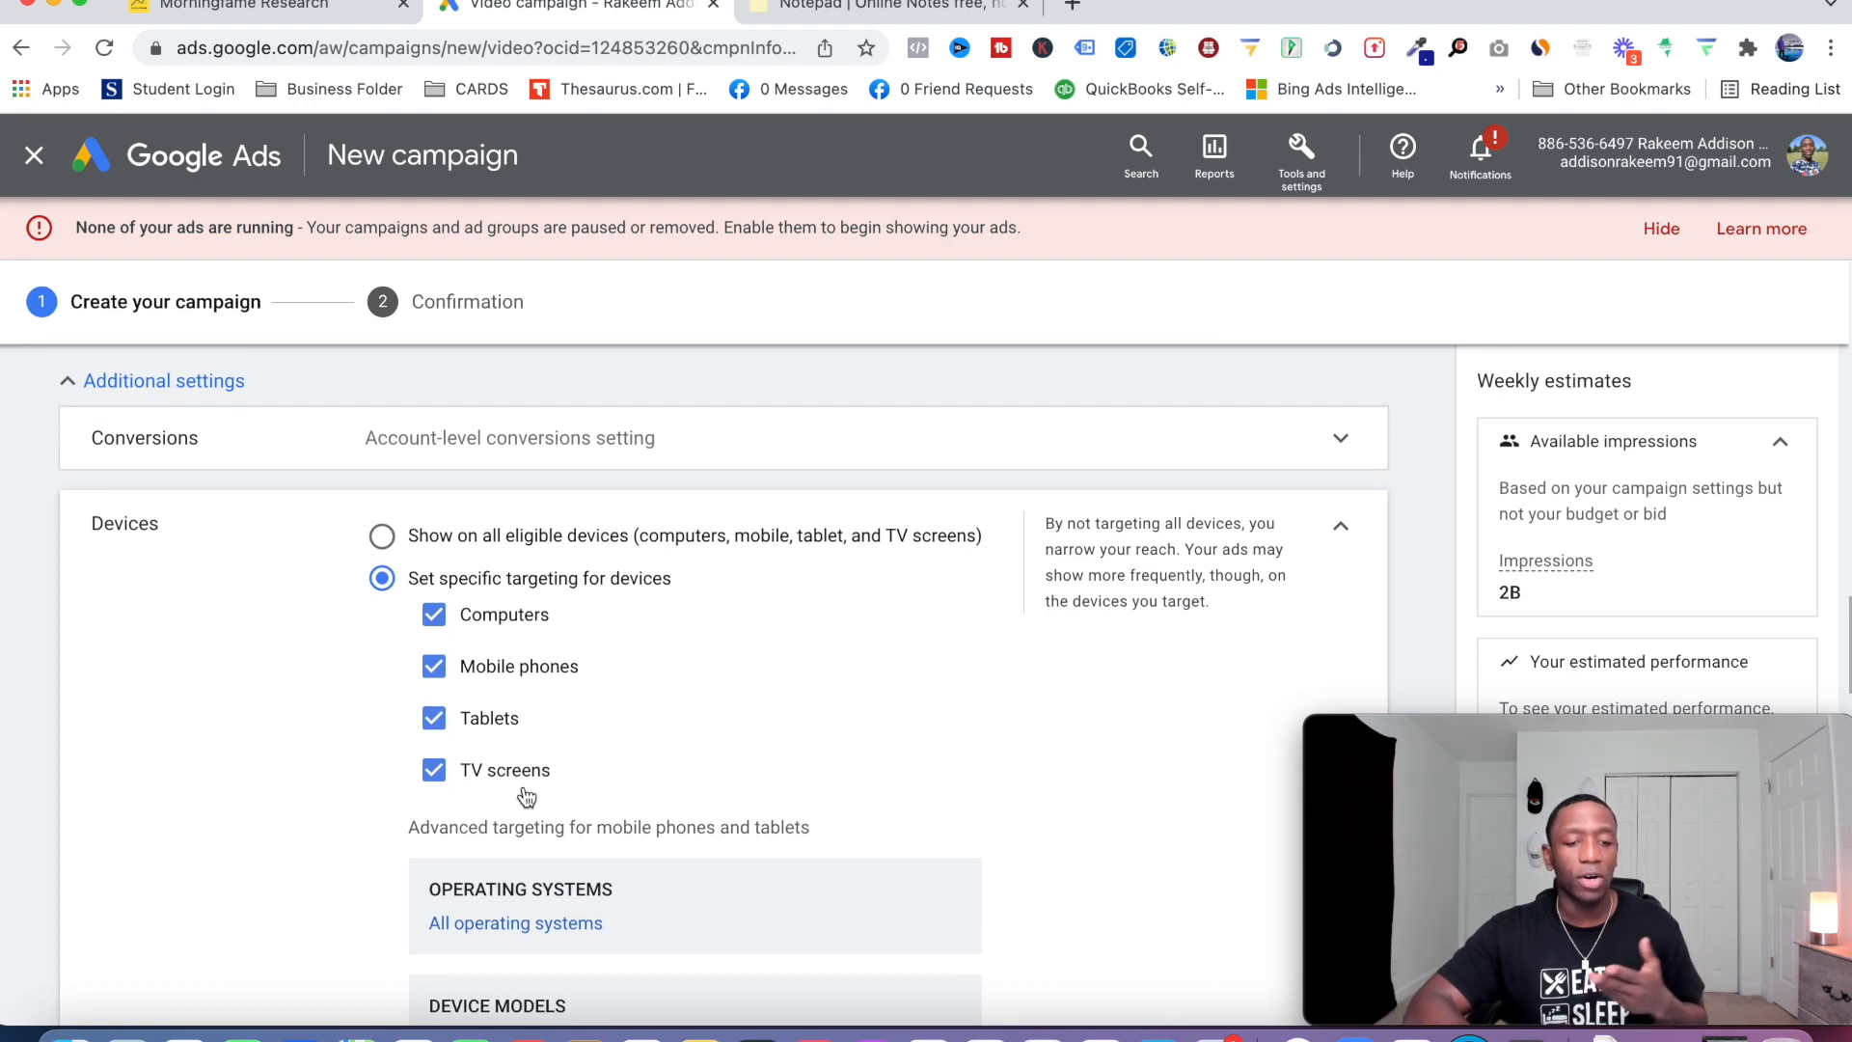
click(434, 772)
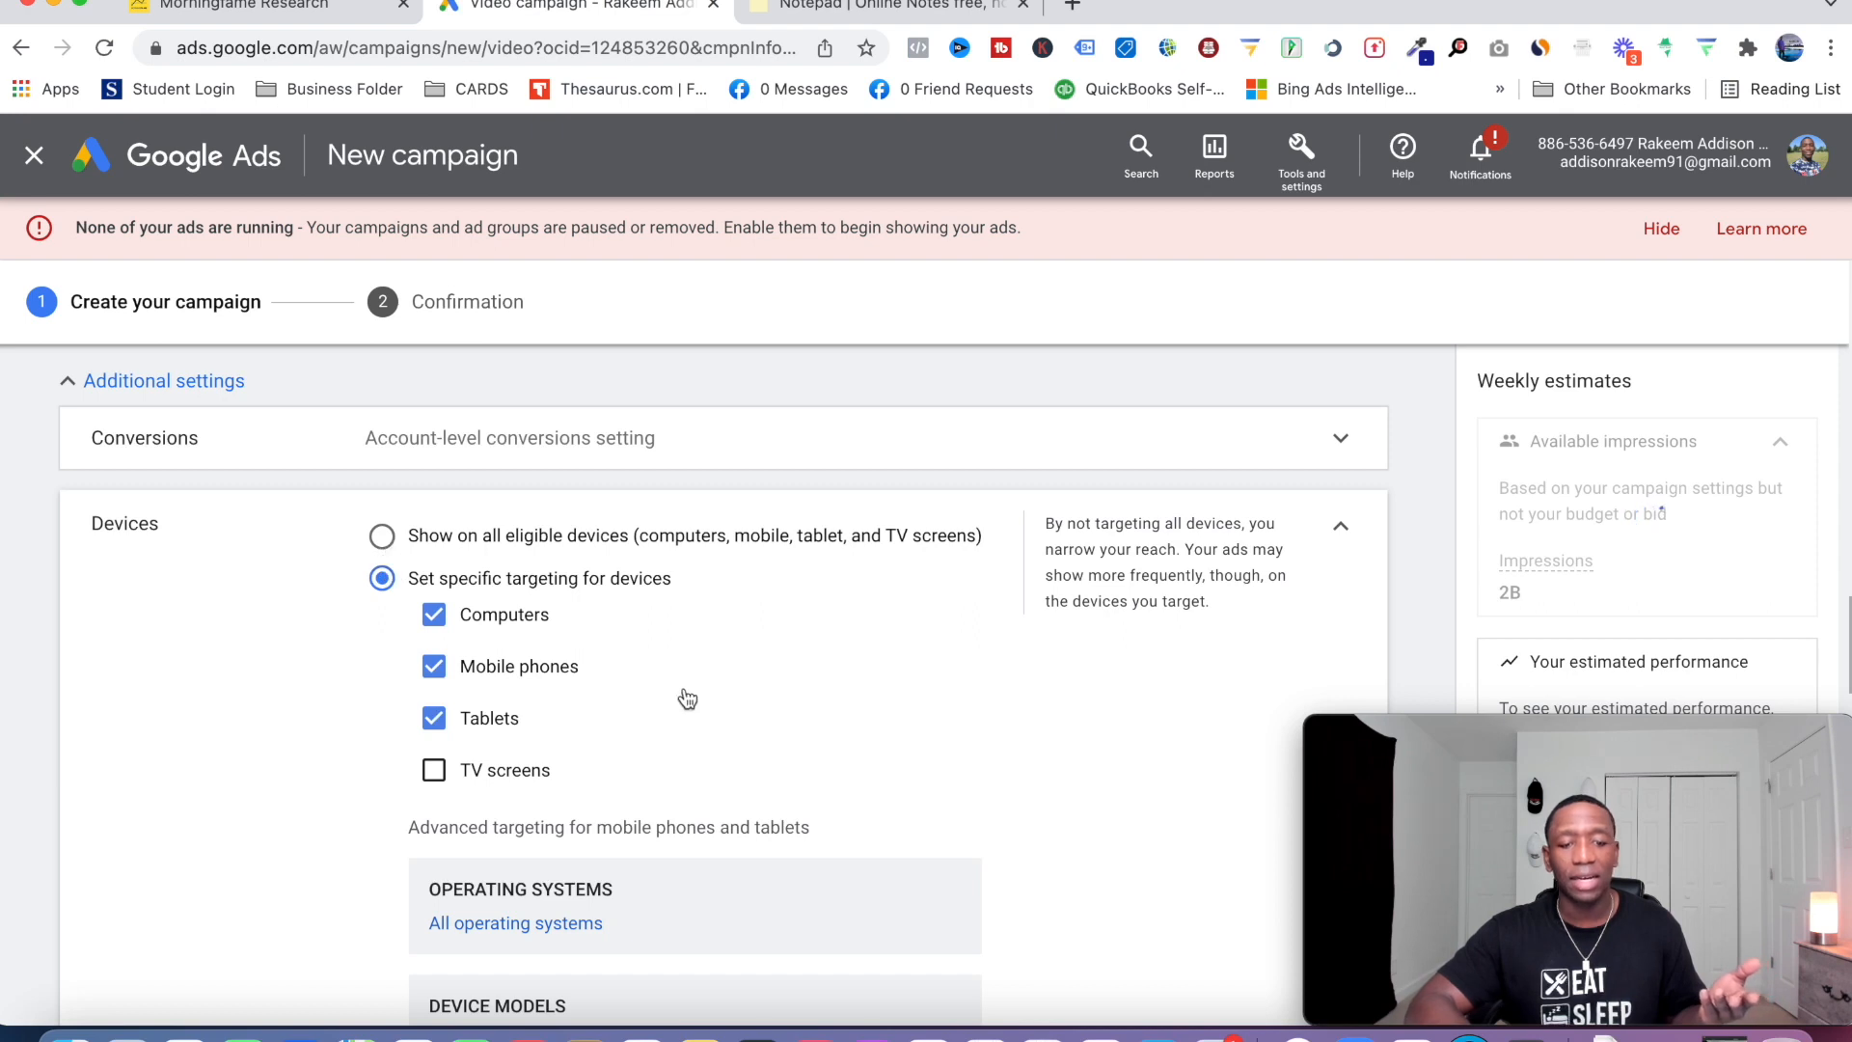
Name the ad group "In Feed Ad - Algo - Group".
scroll(690, 704, down, 3)
scroll(693, 701, down, 3)
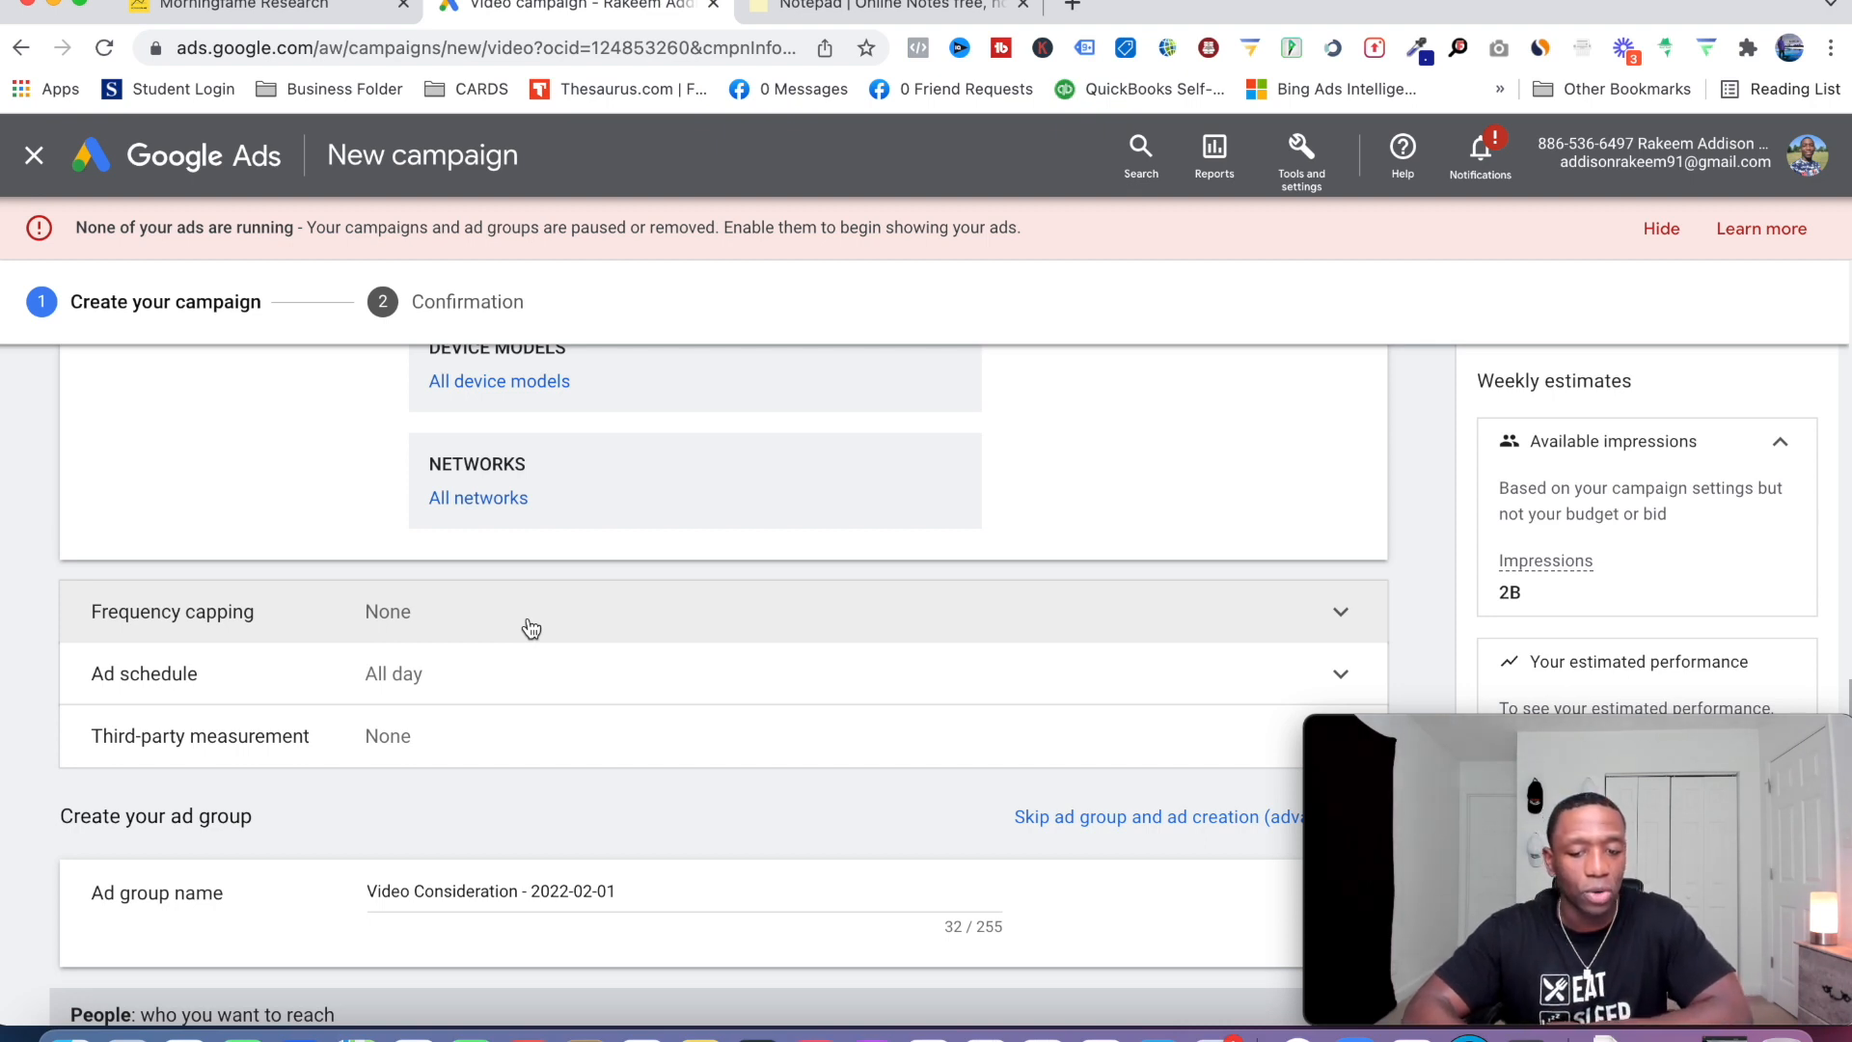
scroll(531, 628, down, 4)
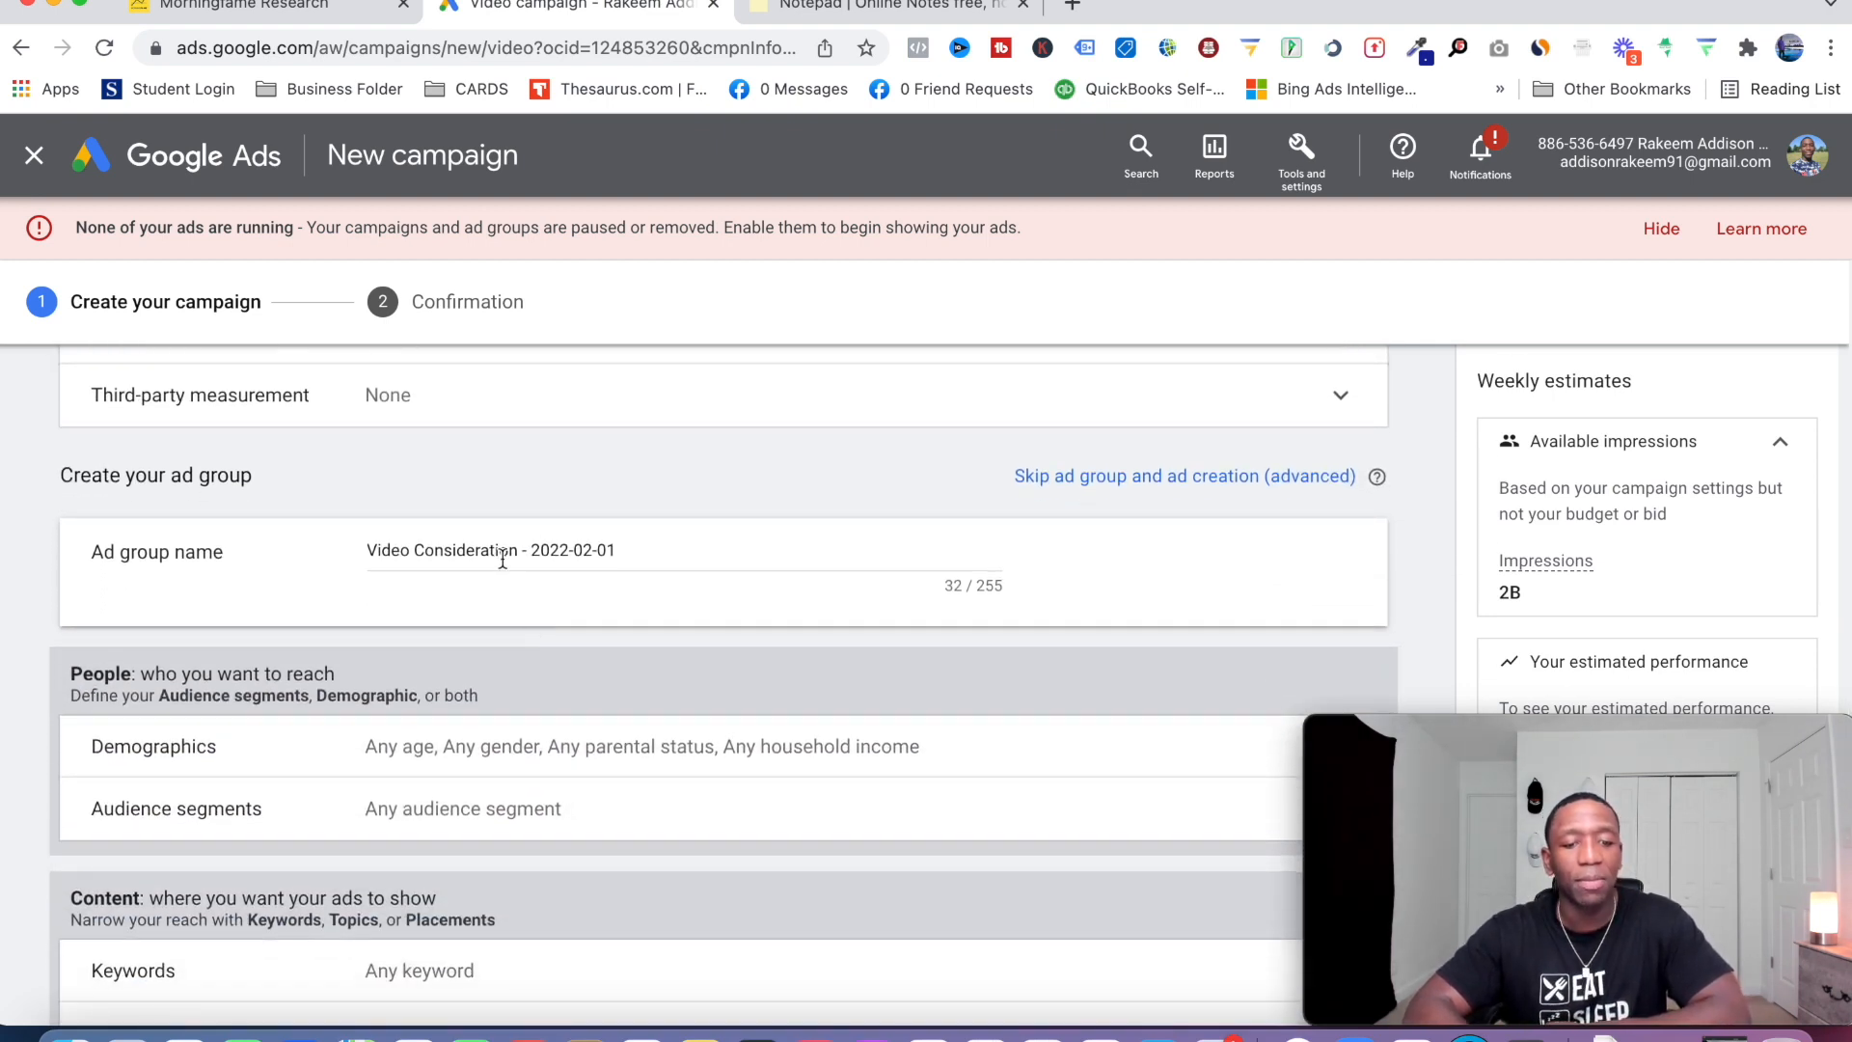
triple_click(502, 552)
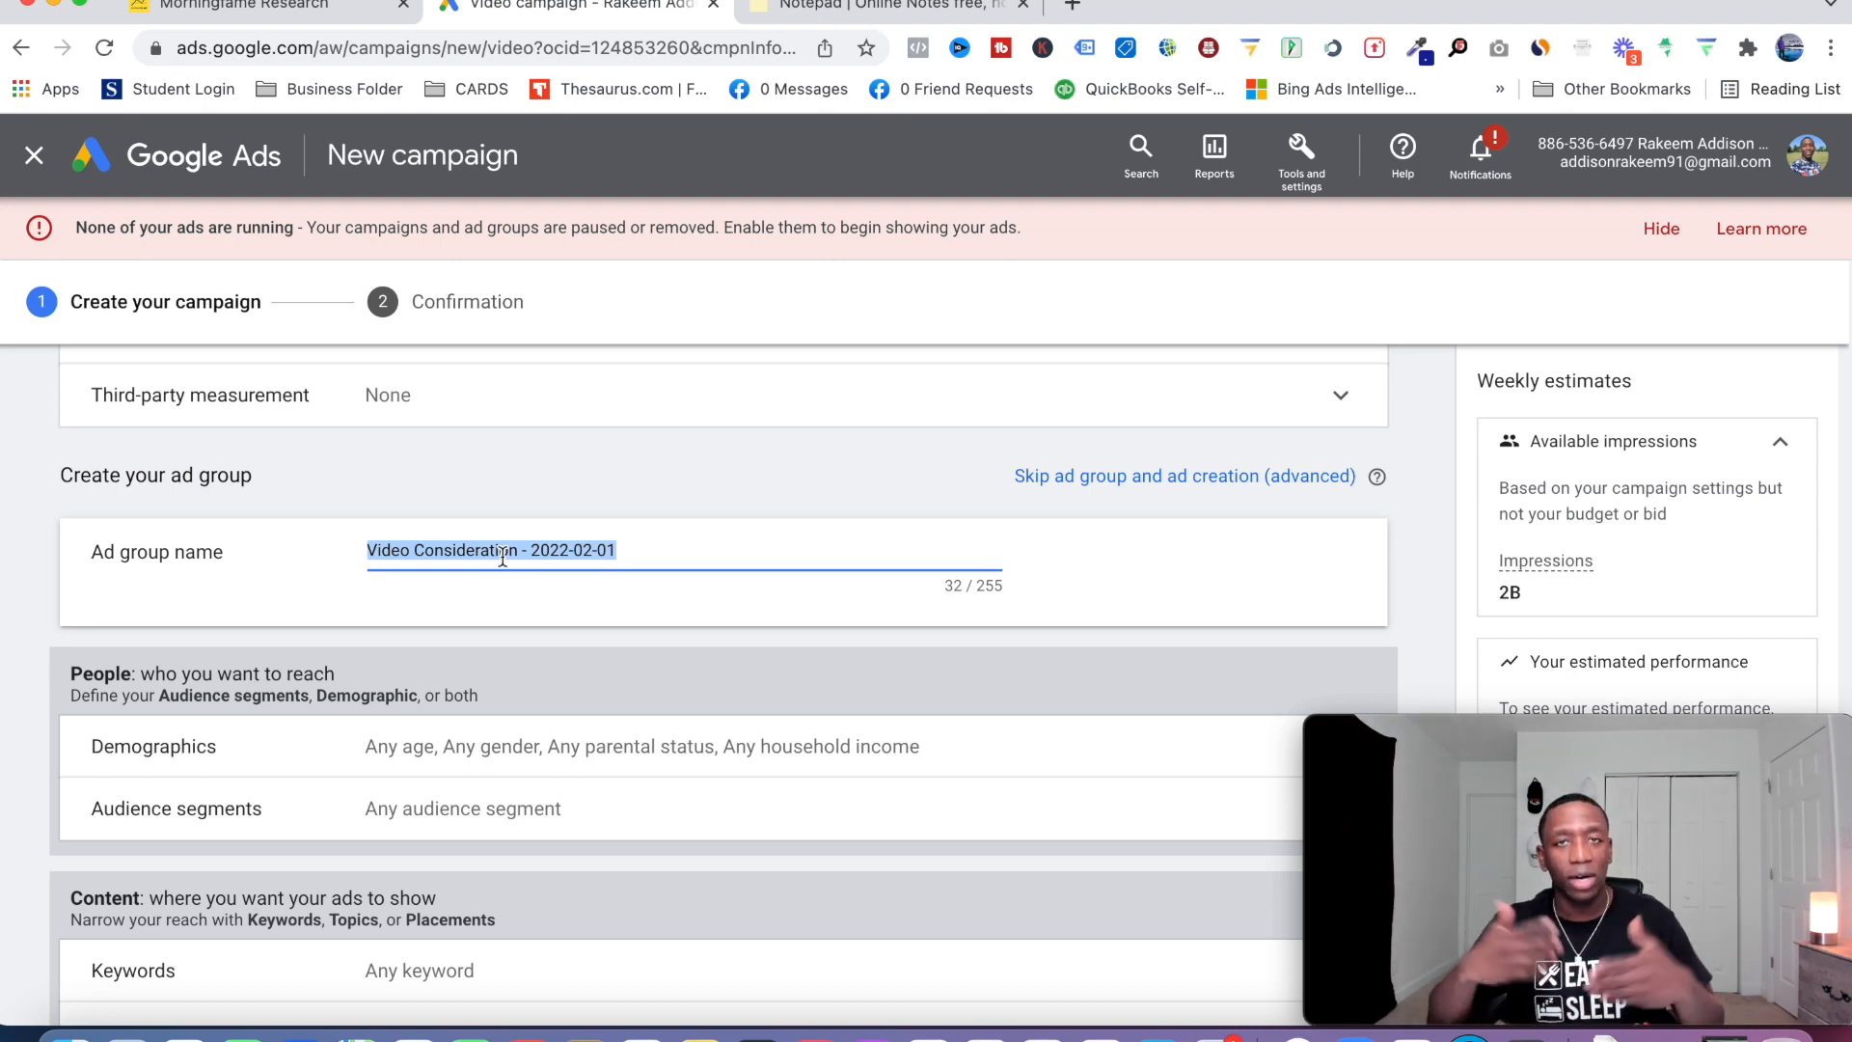
text(In Feed Ad - Algo)
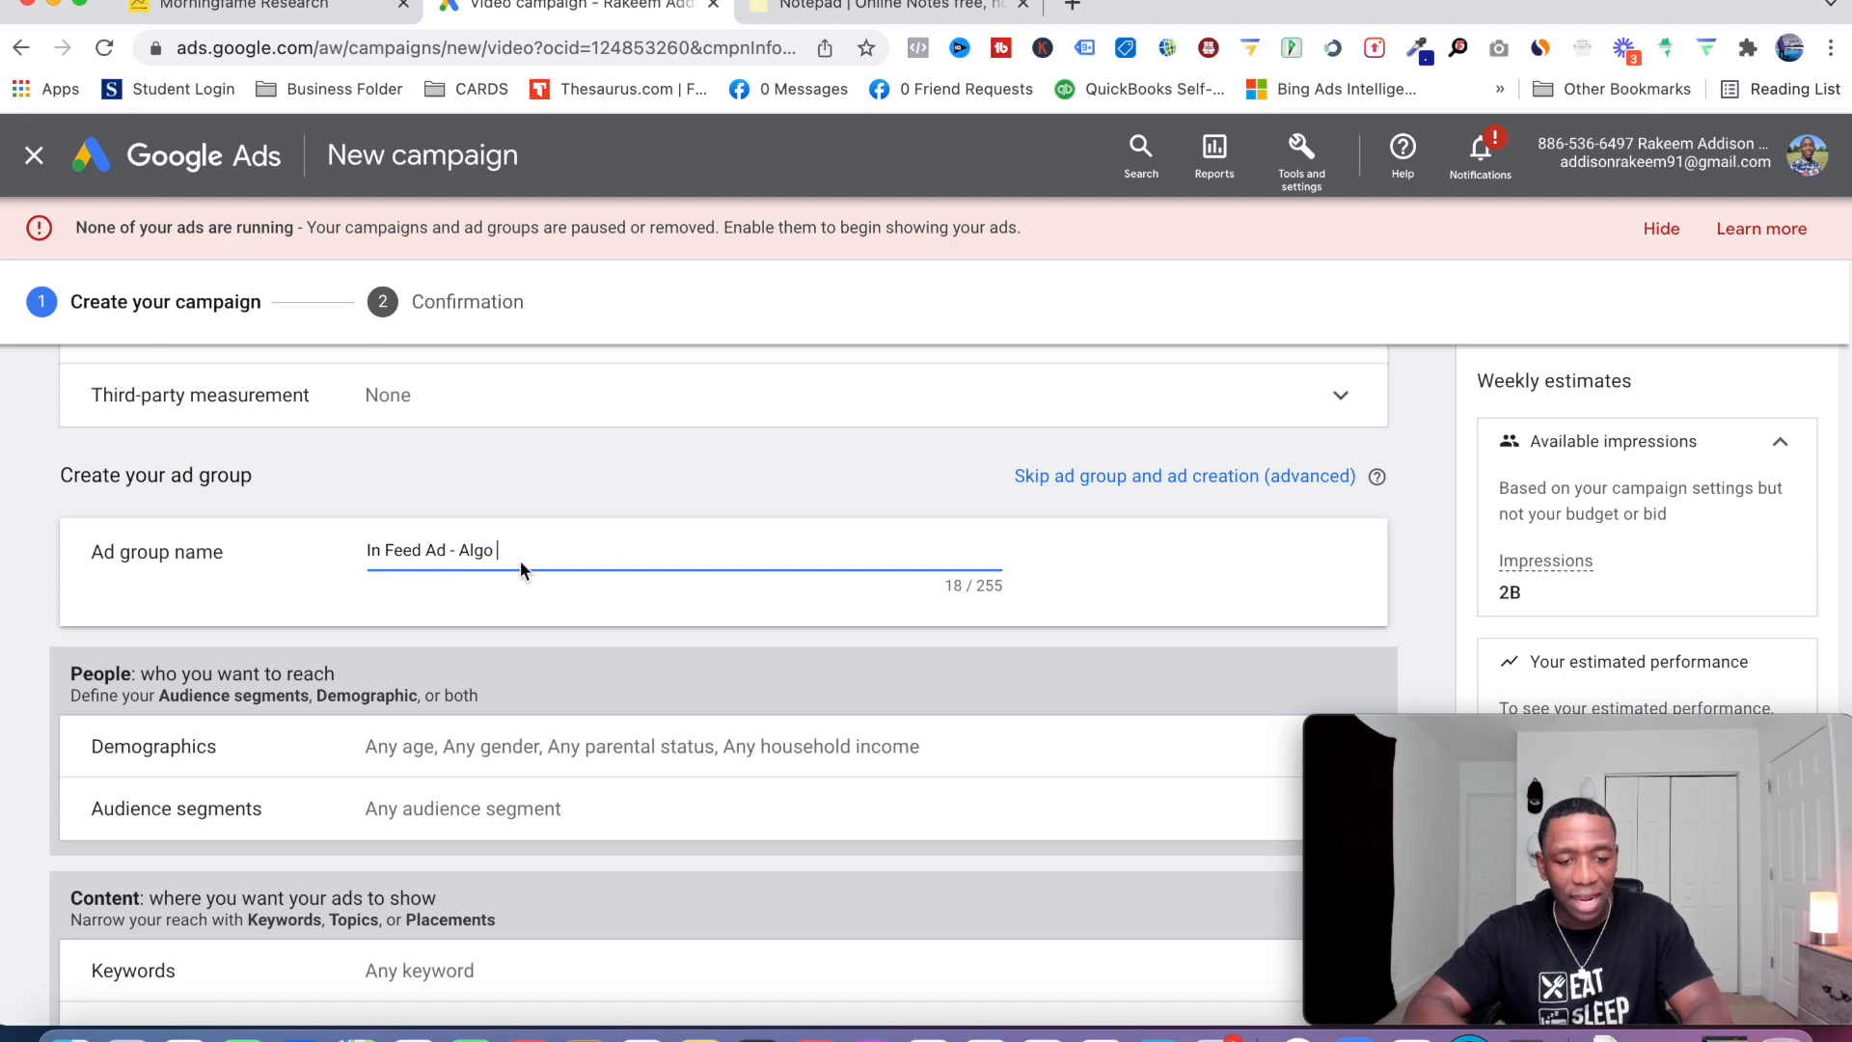
text(- )
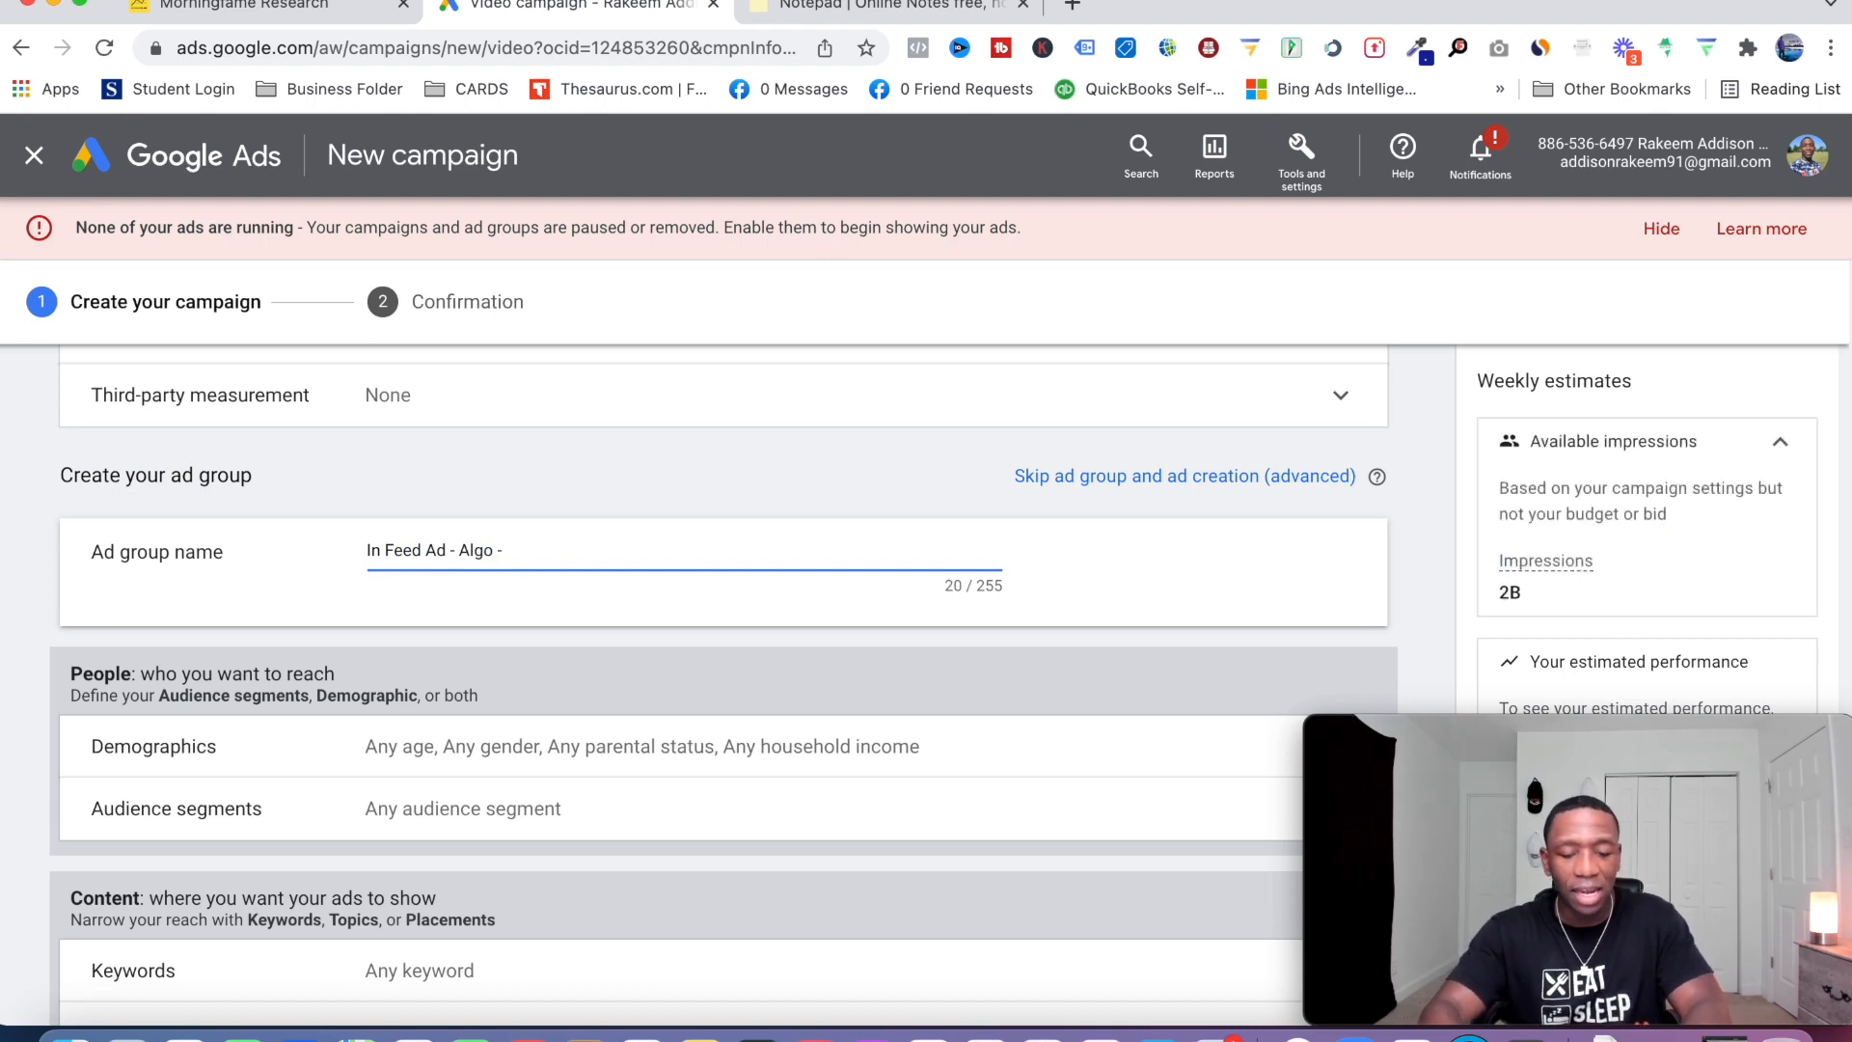
text(Group)
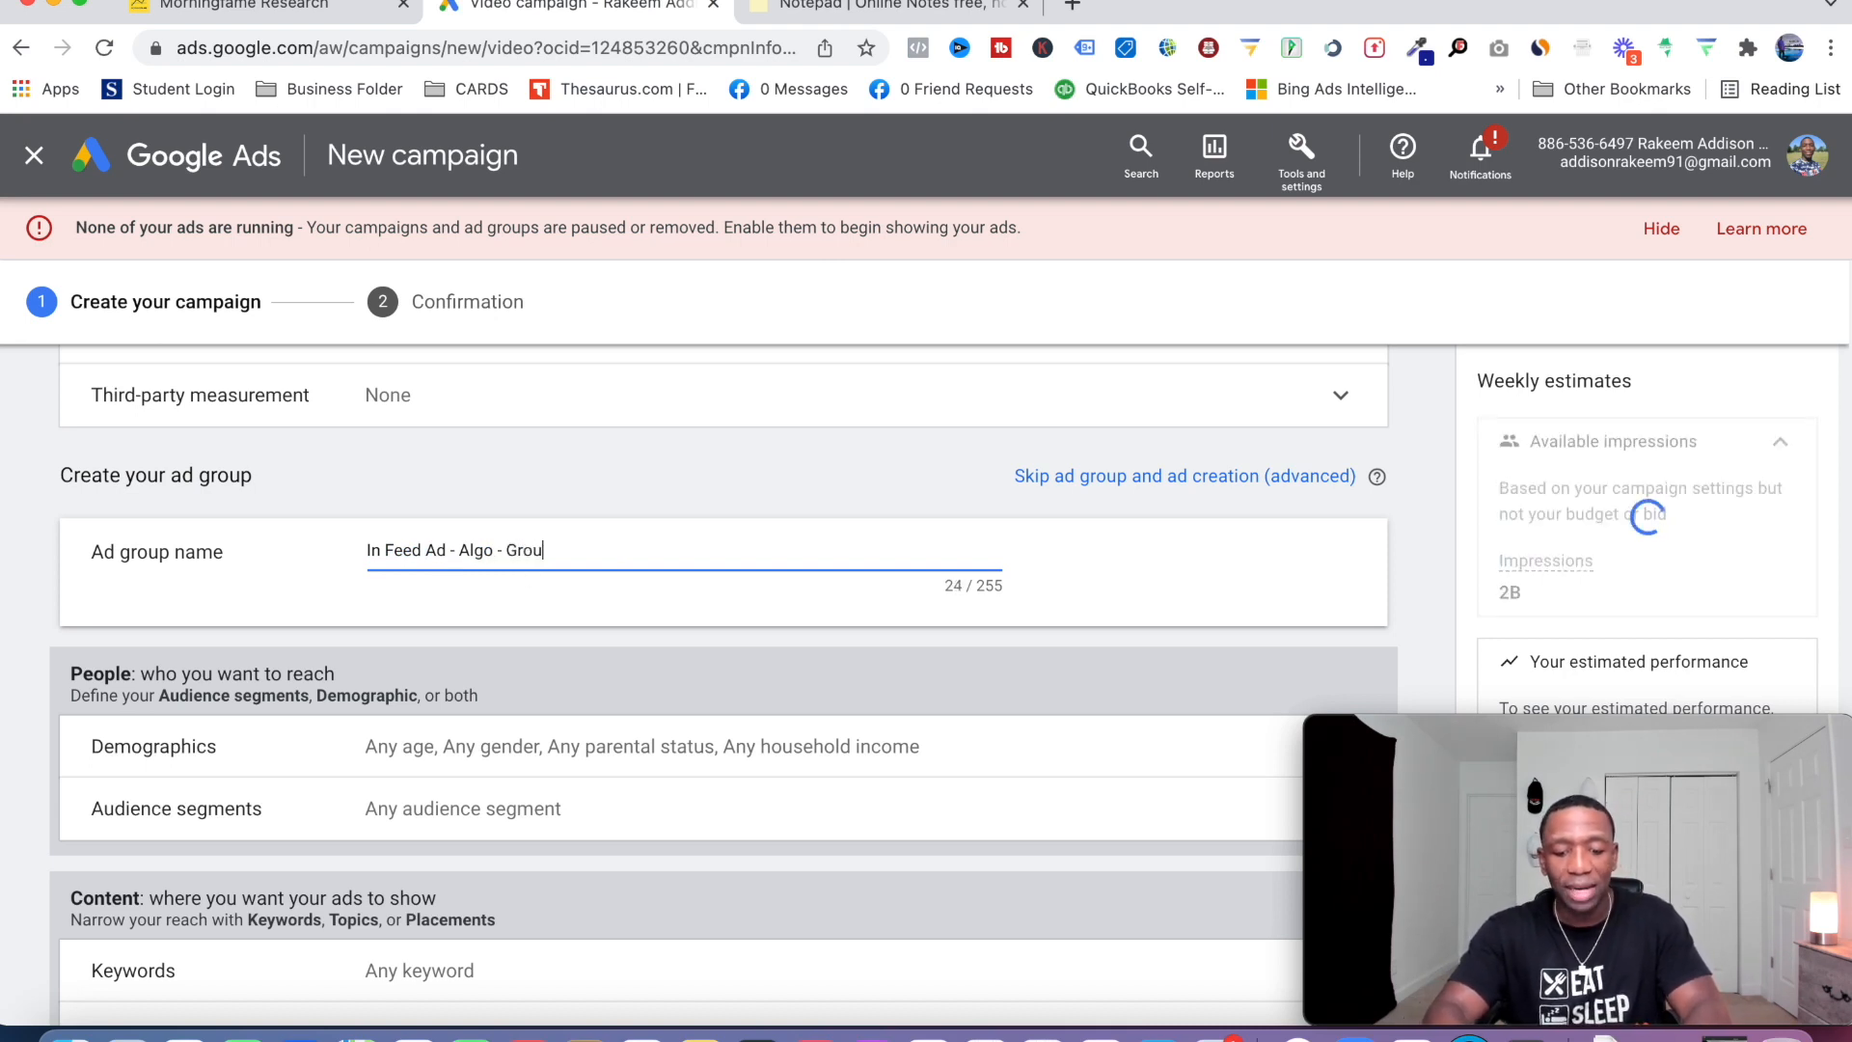
click(1085, 588)
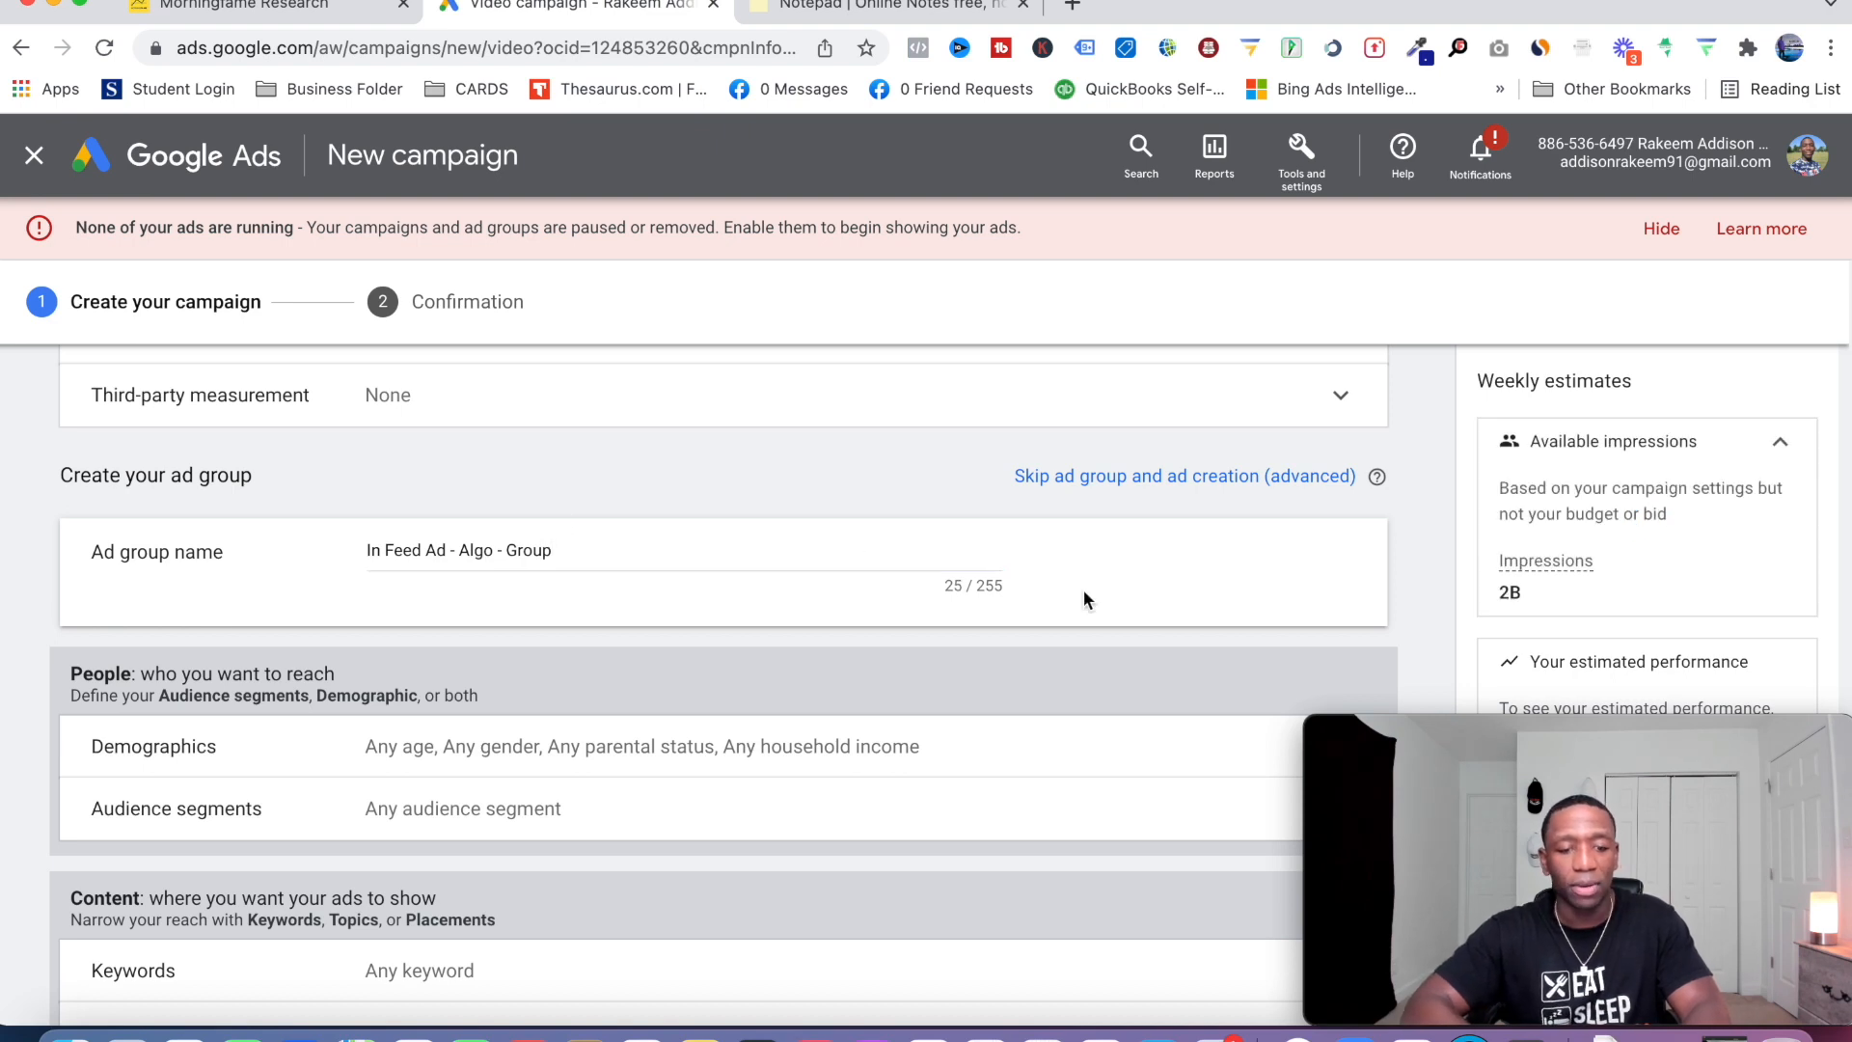
Review the ad group's people and content targeting sections, including the keyword options, without adding any keywords.
scroll(1084, 589, down, 1)
scroll(1085, 595, down, 2)
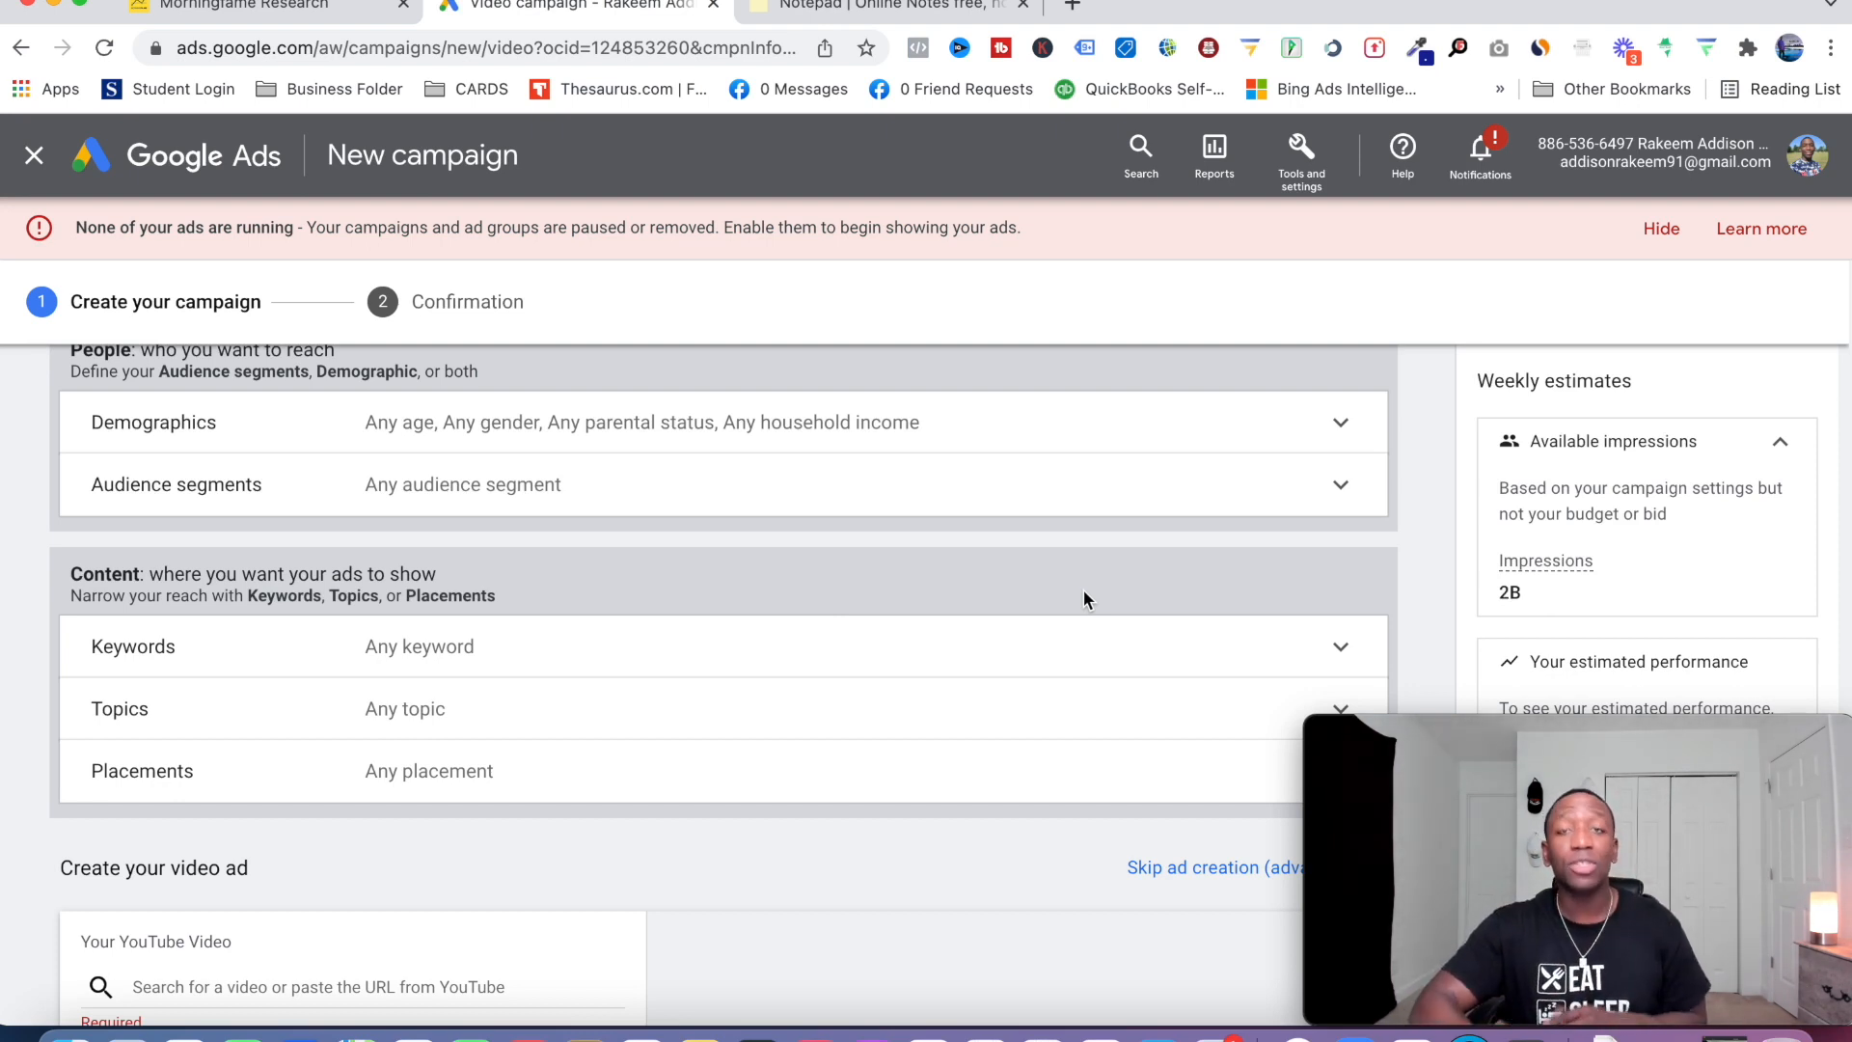
scroll(1084, 595, down, 2)
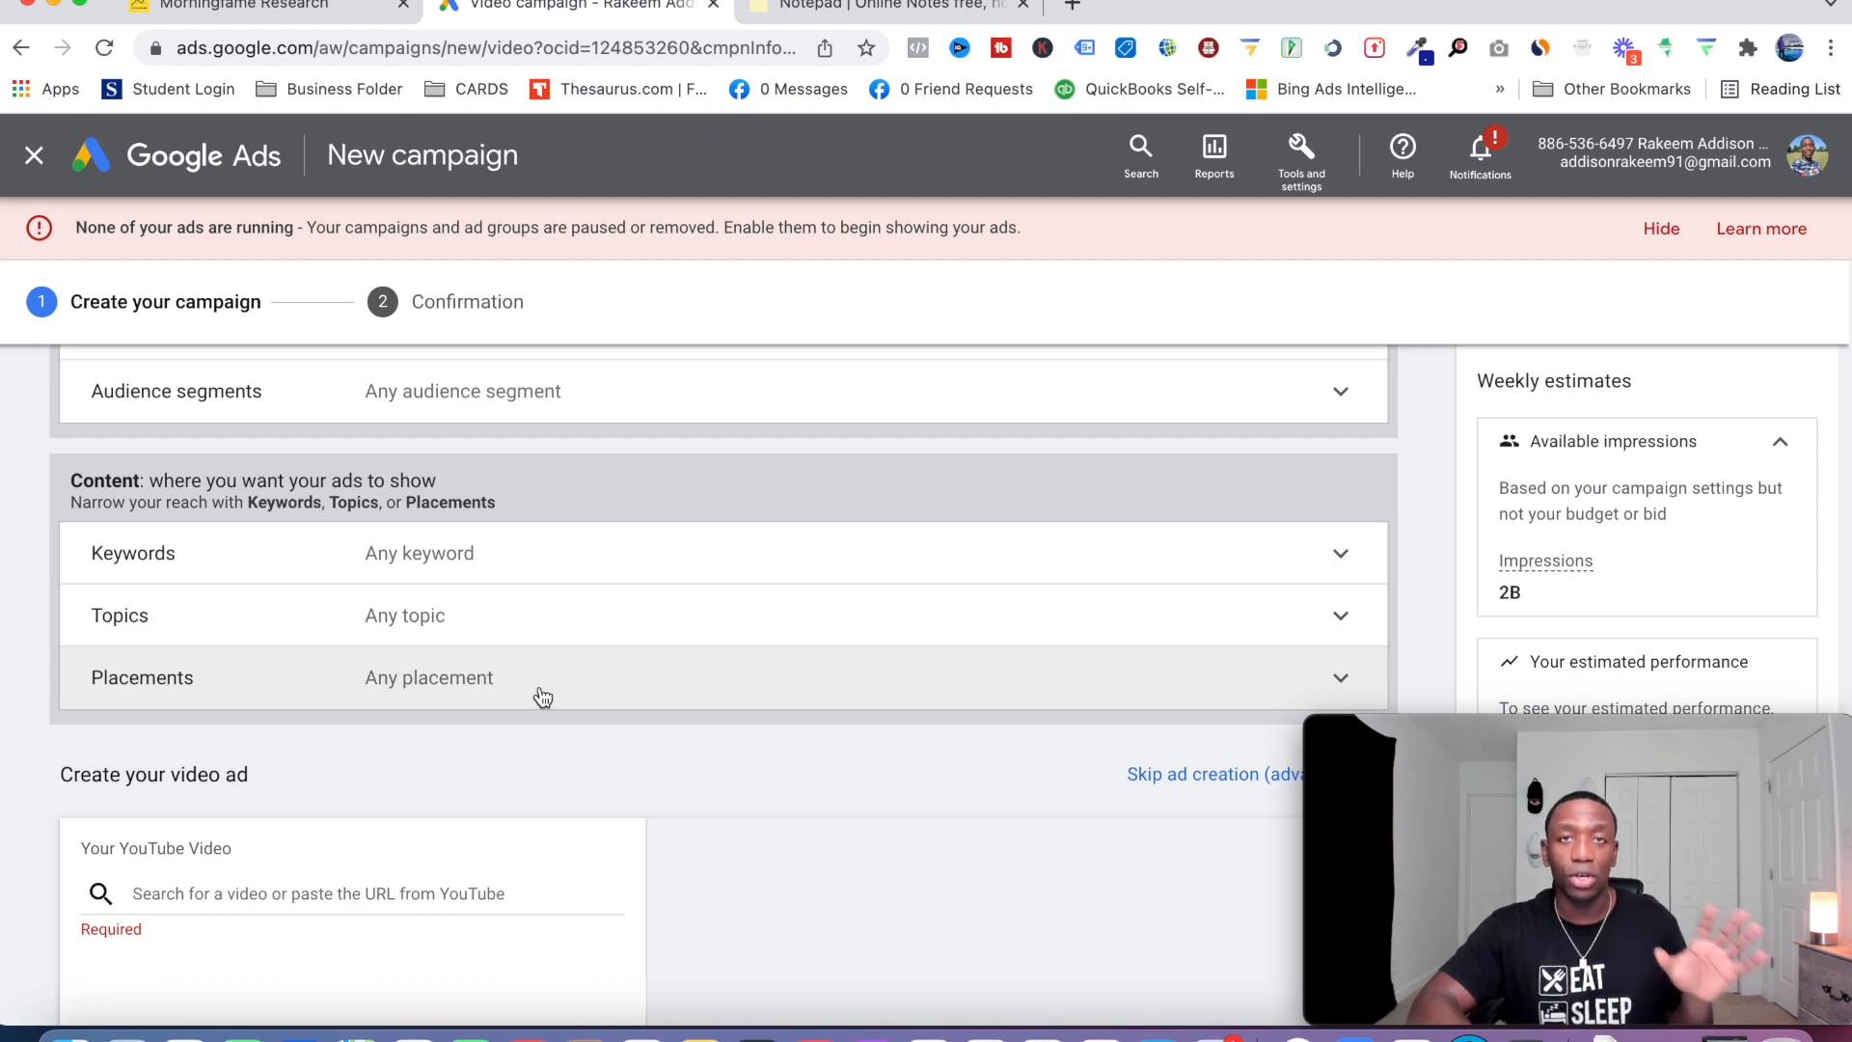
click(504, 552)
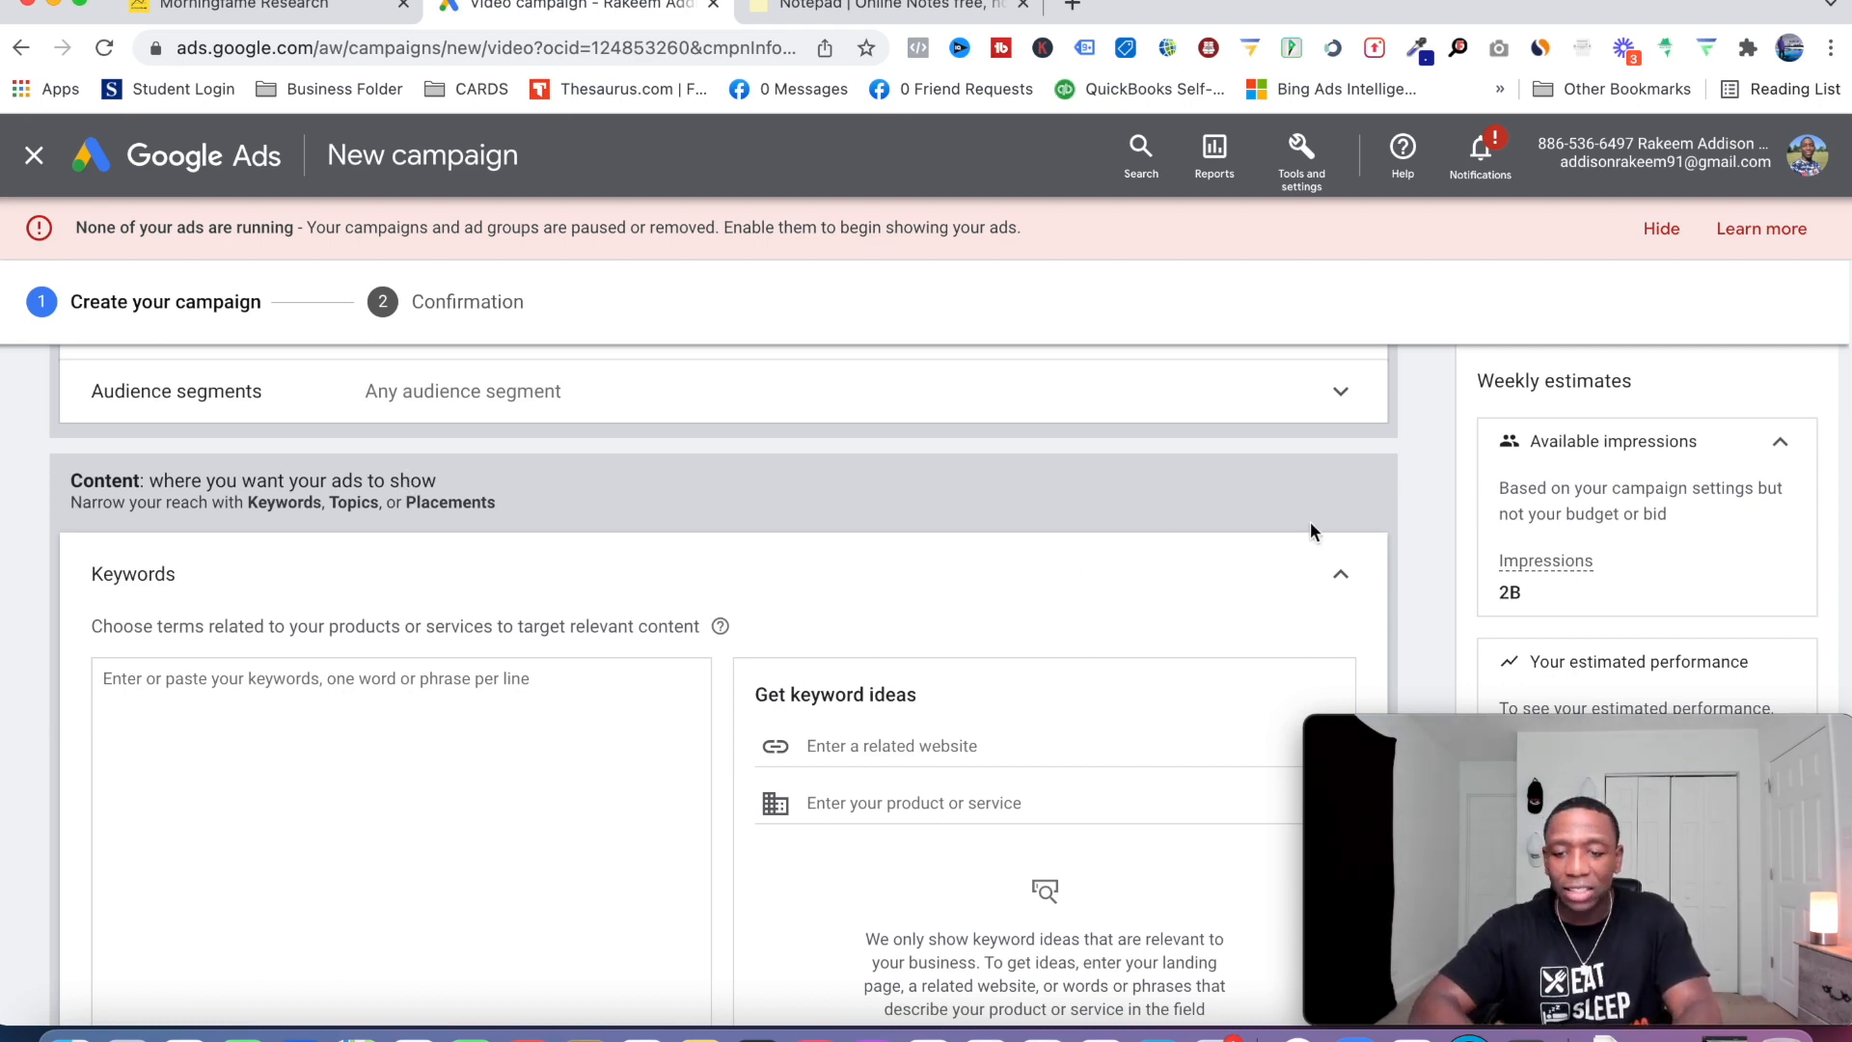
click(1341, 576)
scroll(908, 490, down, 1)
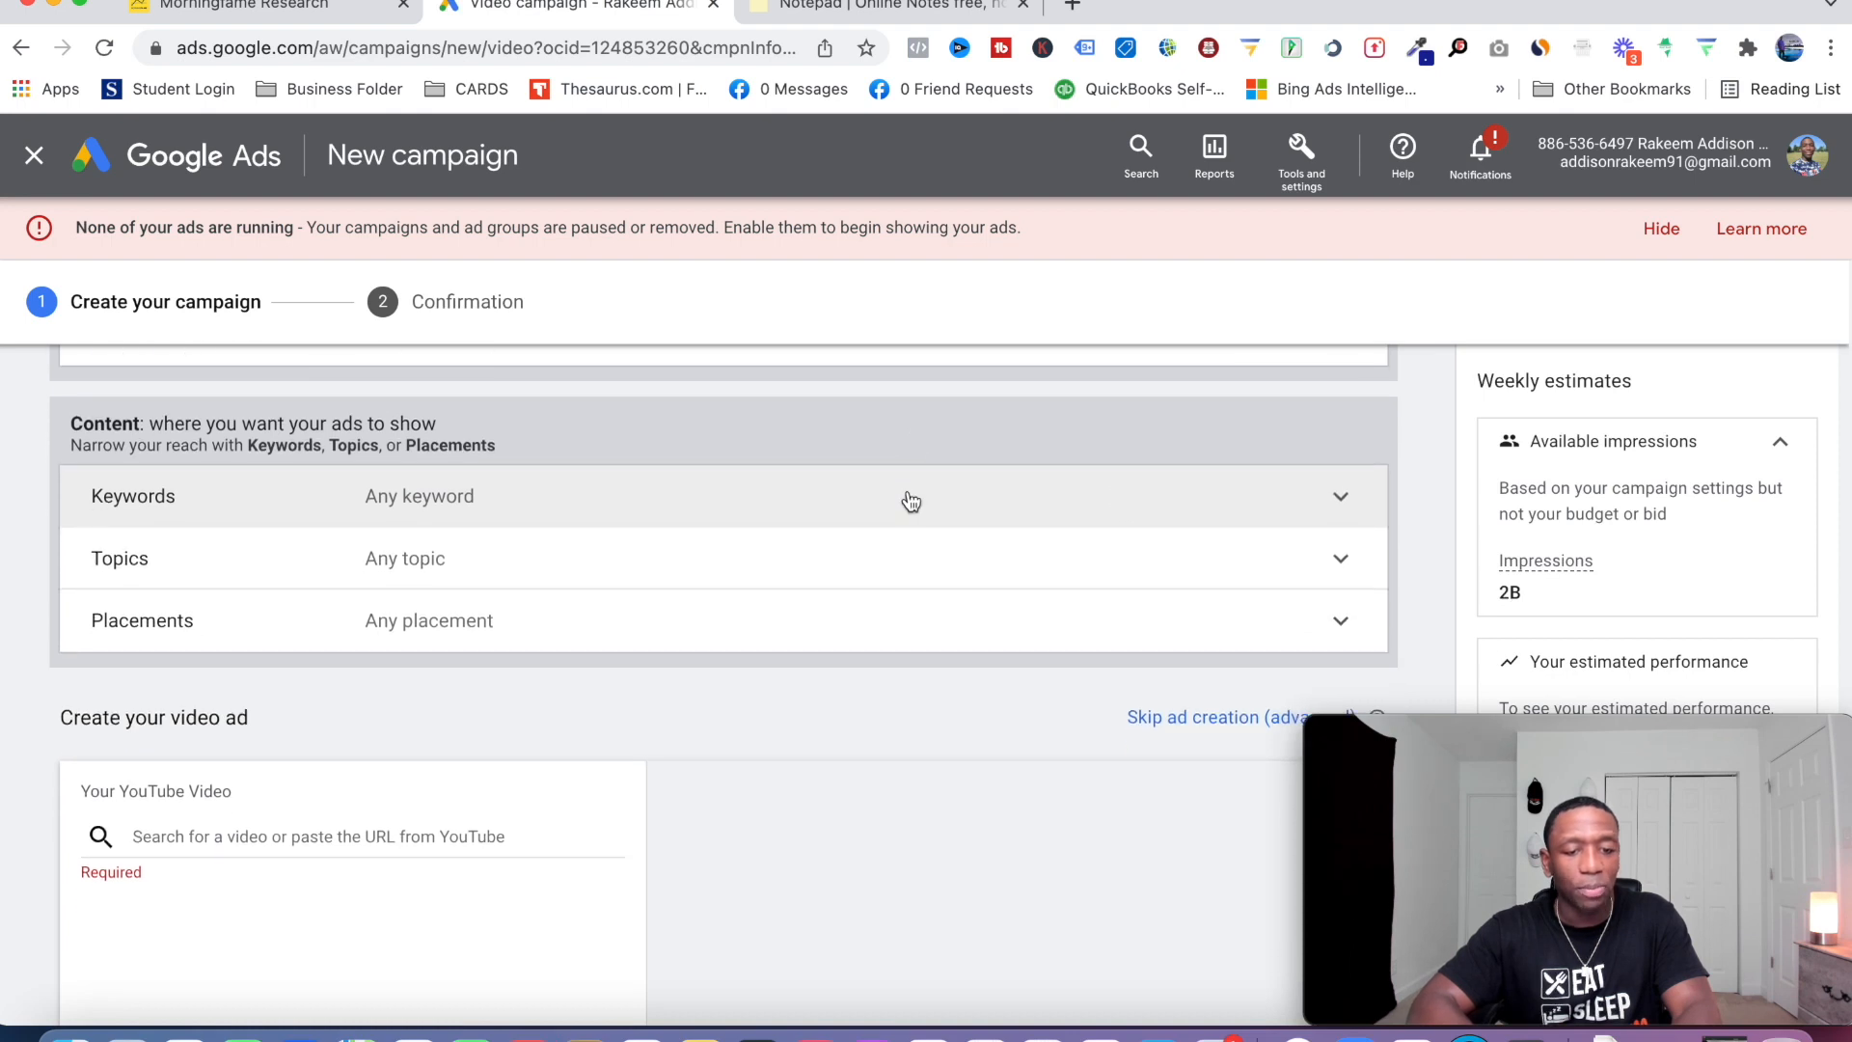
Search YouTube channel placements for "tube buddy" and add the TubeBuddy channel to the ad group's targeting.
click(552, 639)
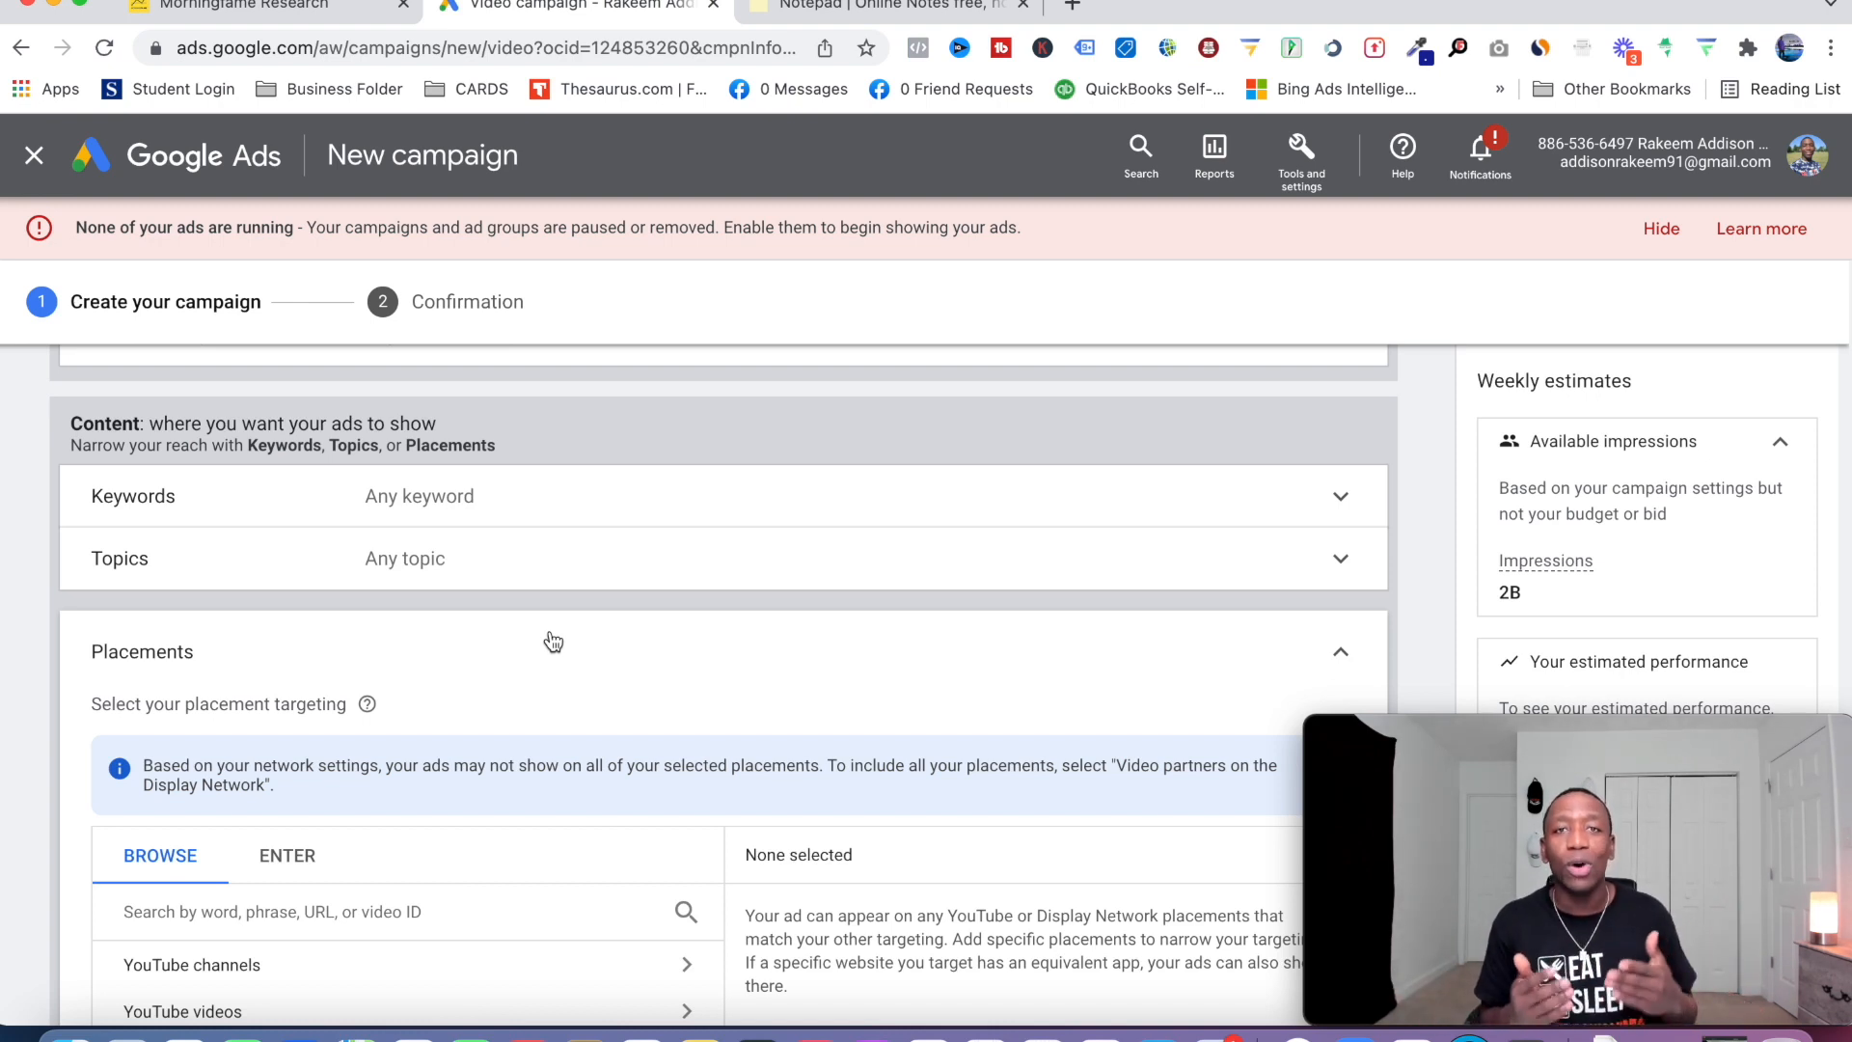
scroll(553, 641, down, 4)
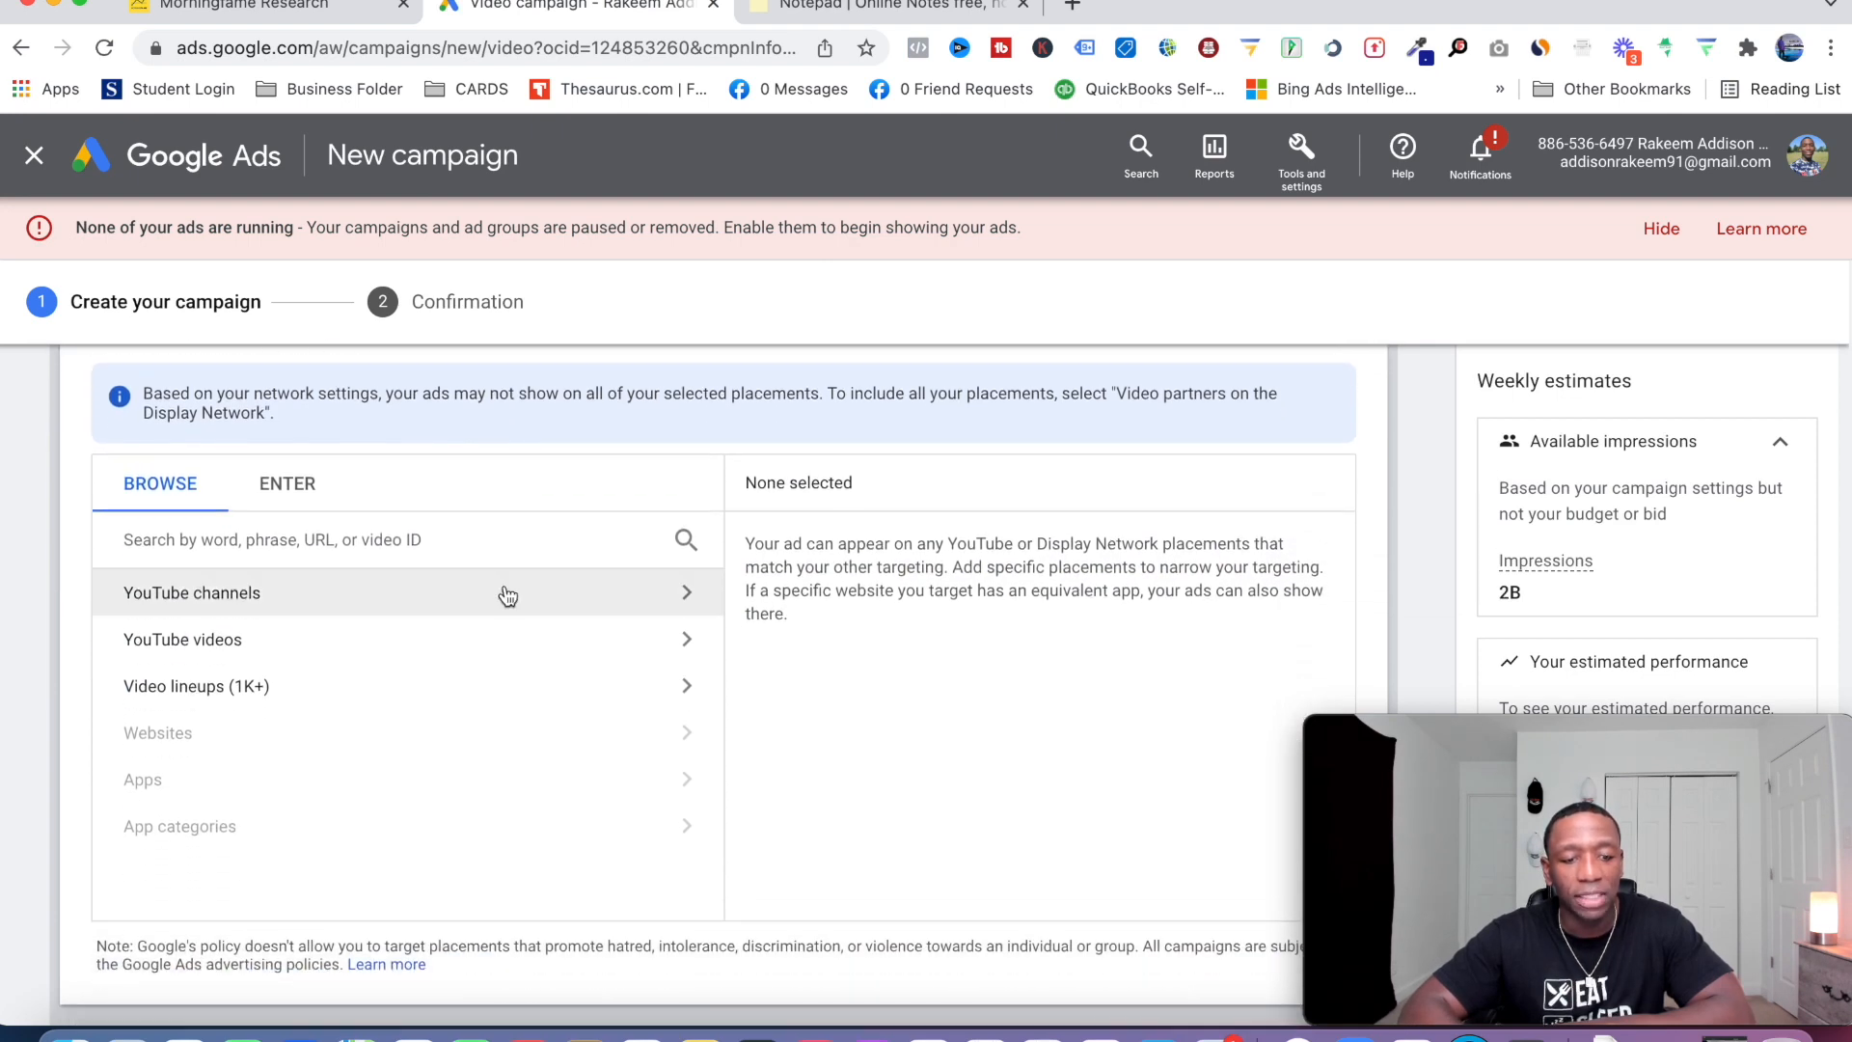
click(658, 595)
click(295, 537)
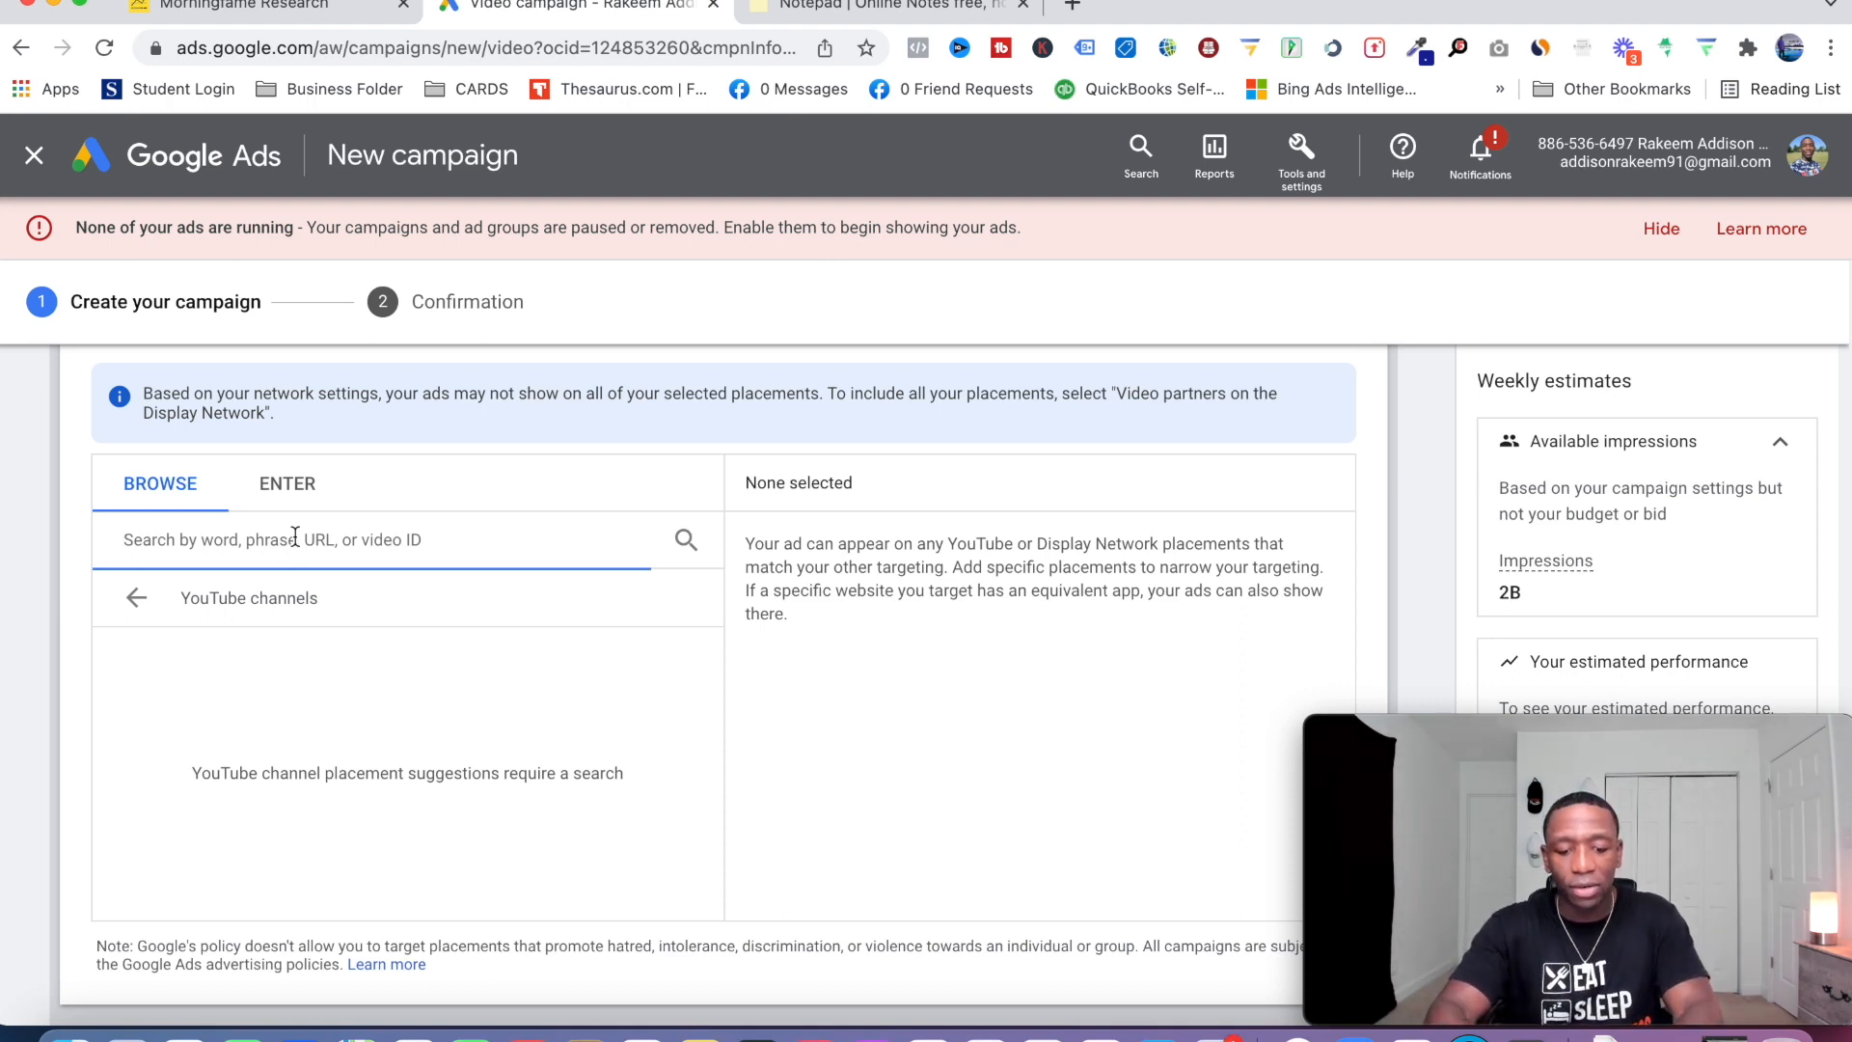
text(tube buddy)
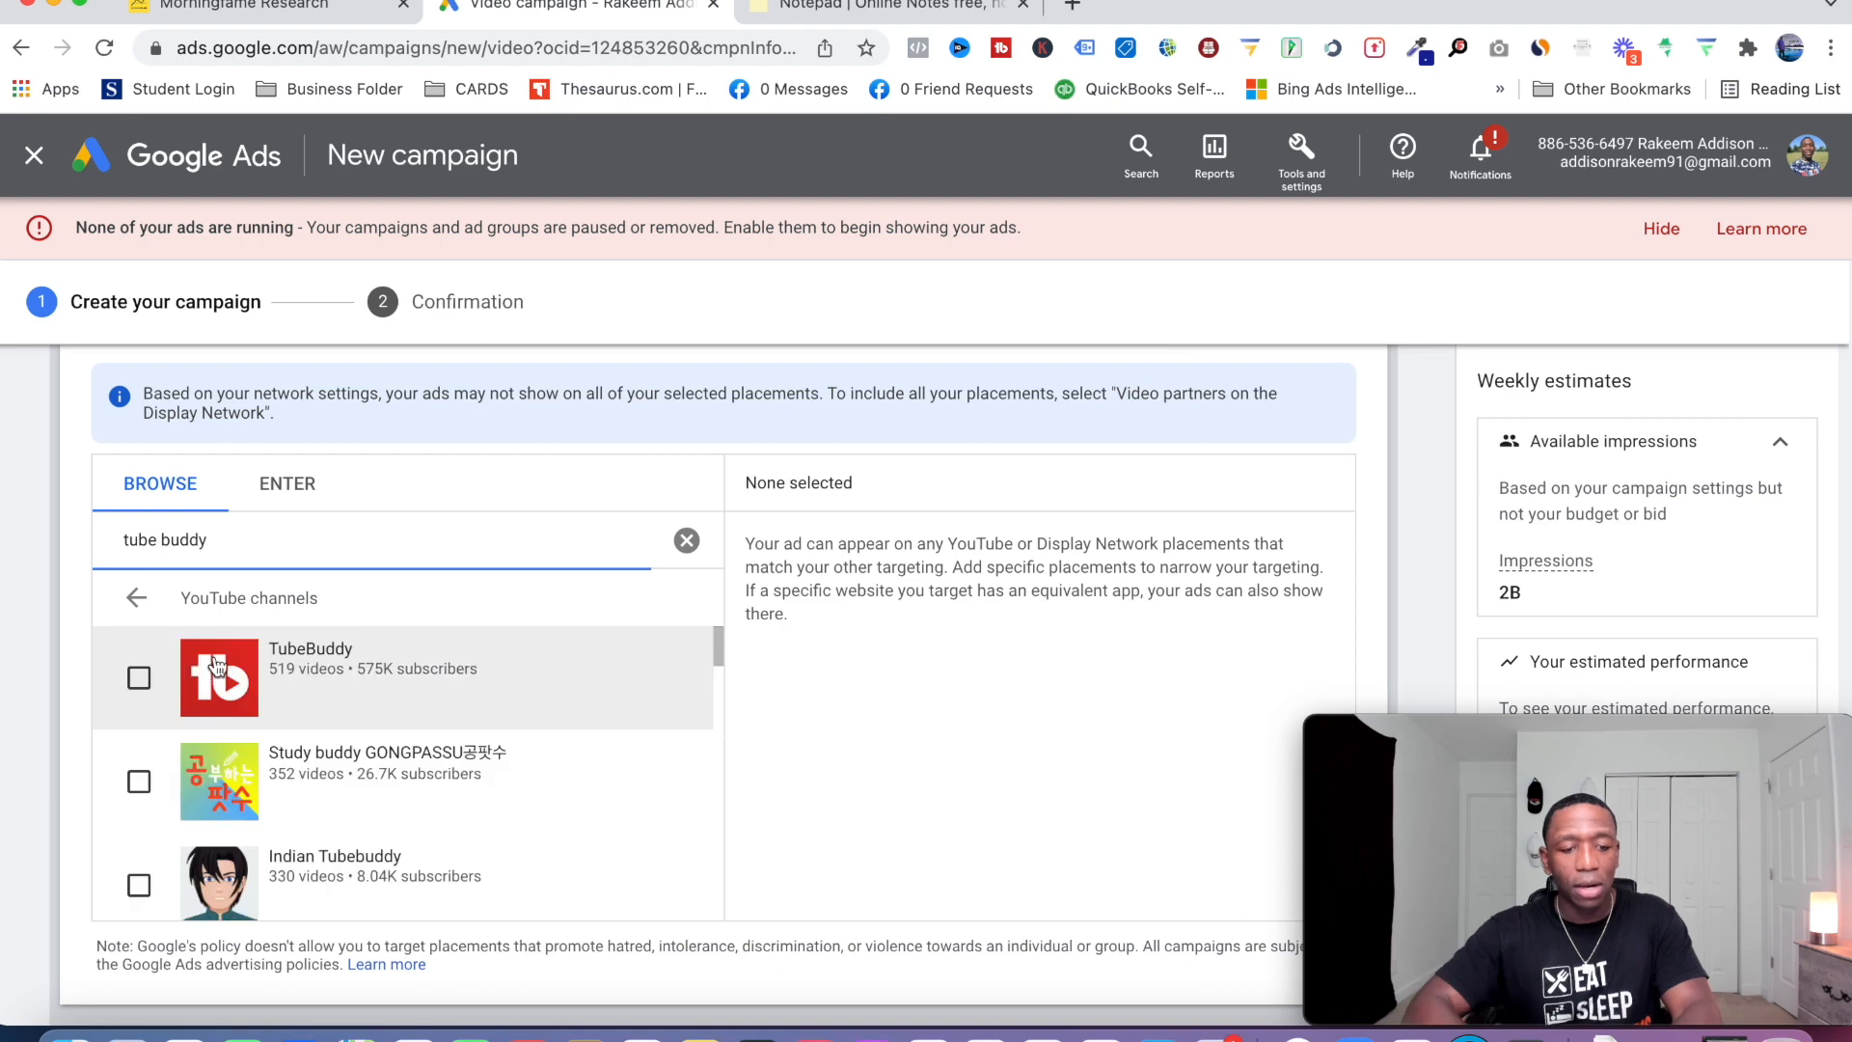
click(141, 678)
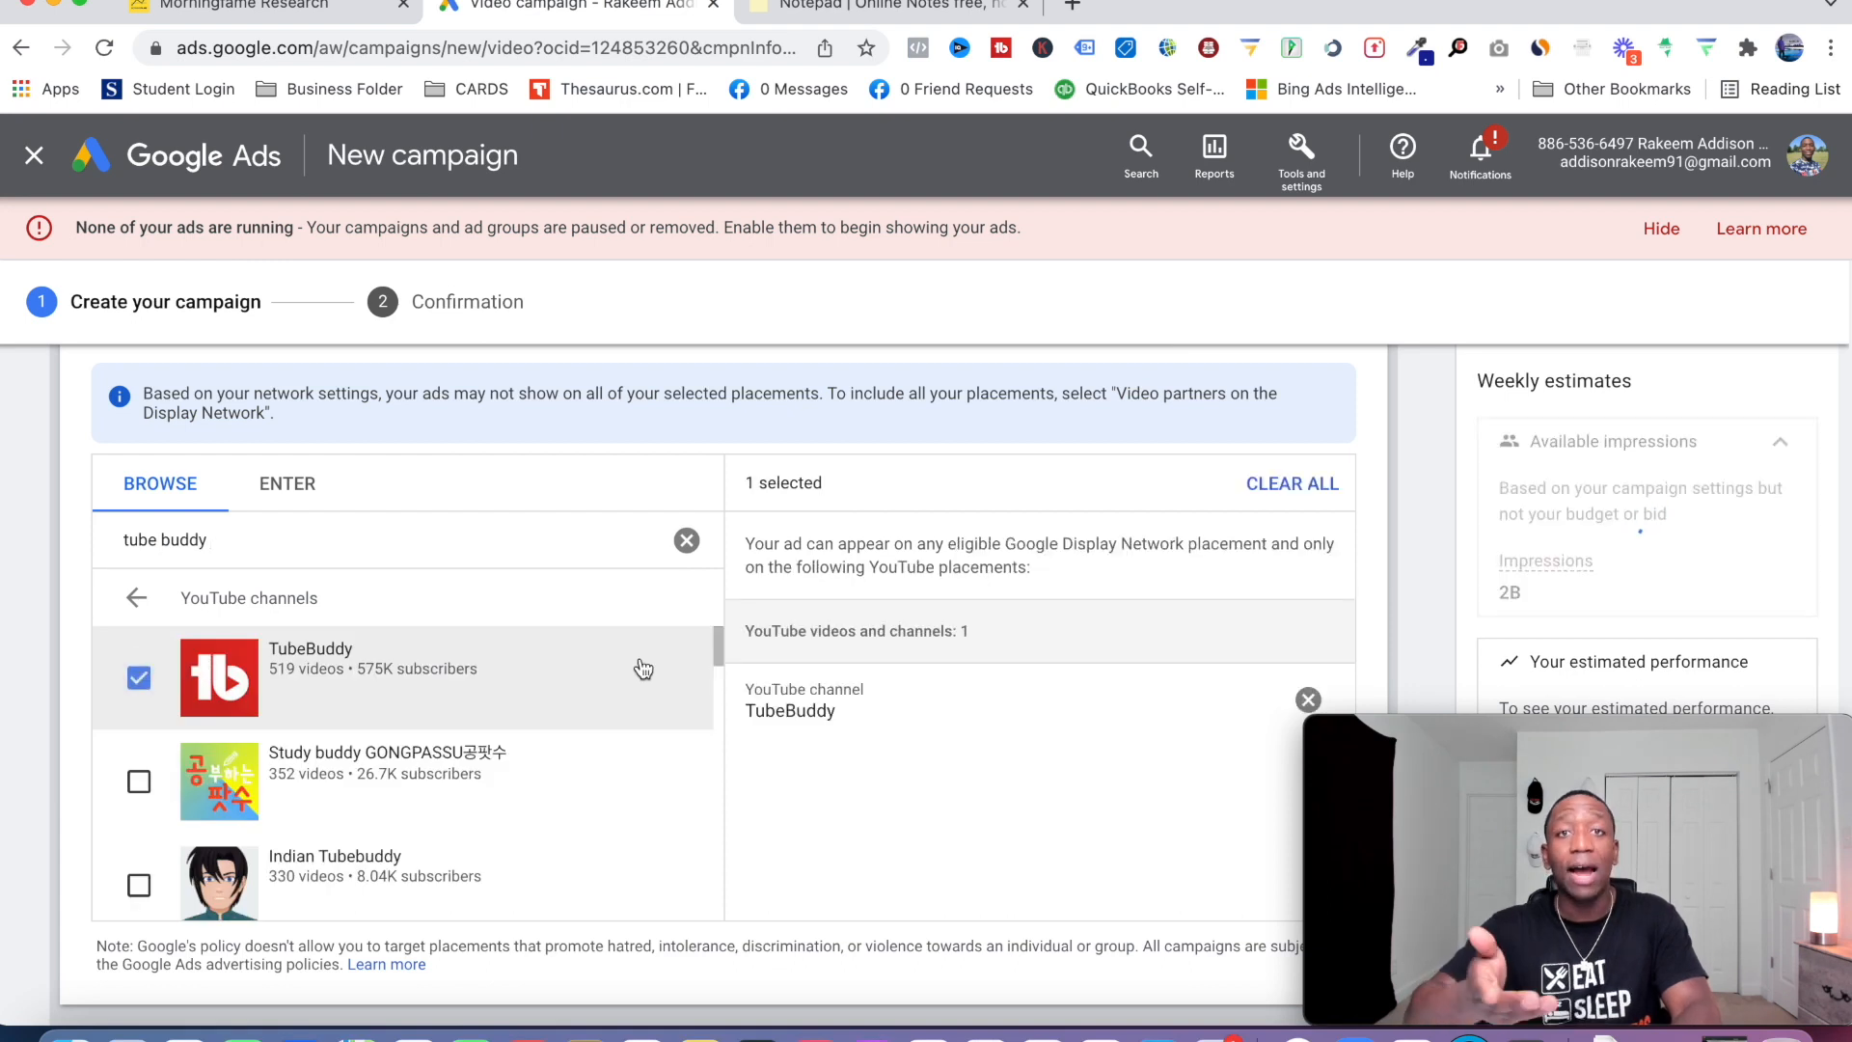
Search placements for "think media" and add the Think Media and Think Media Podcast YouTube channels.
triple_click(222, 543)
key(BackSpace)
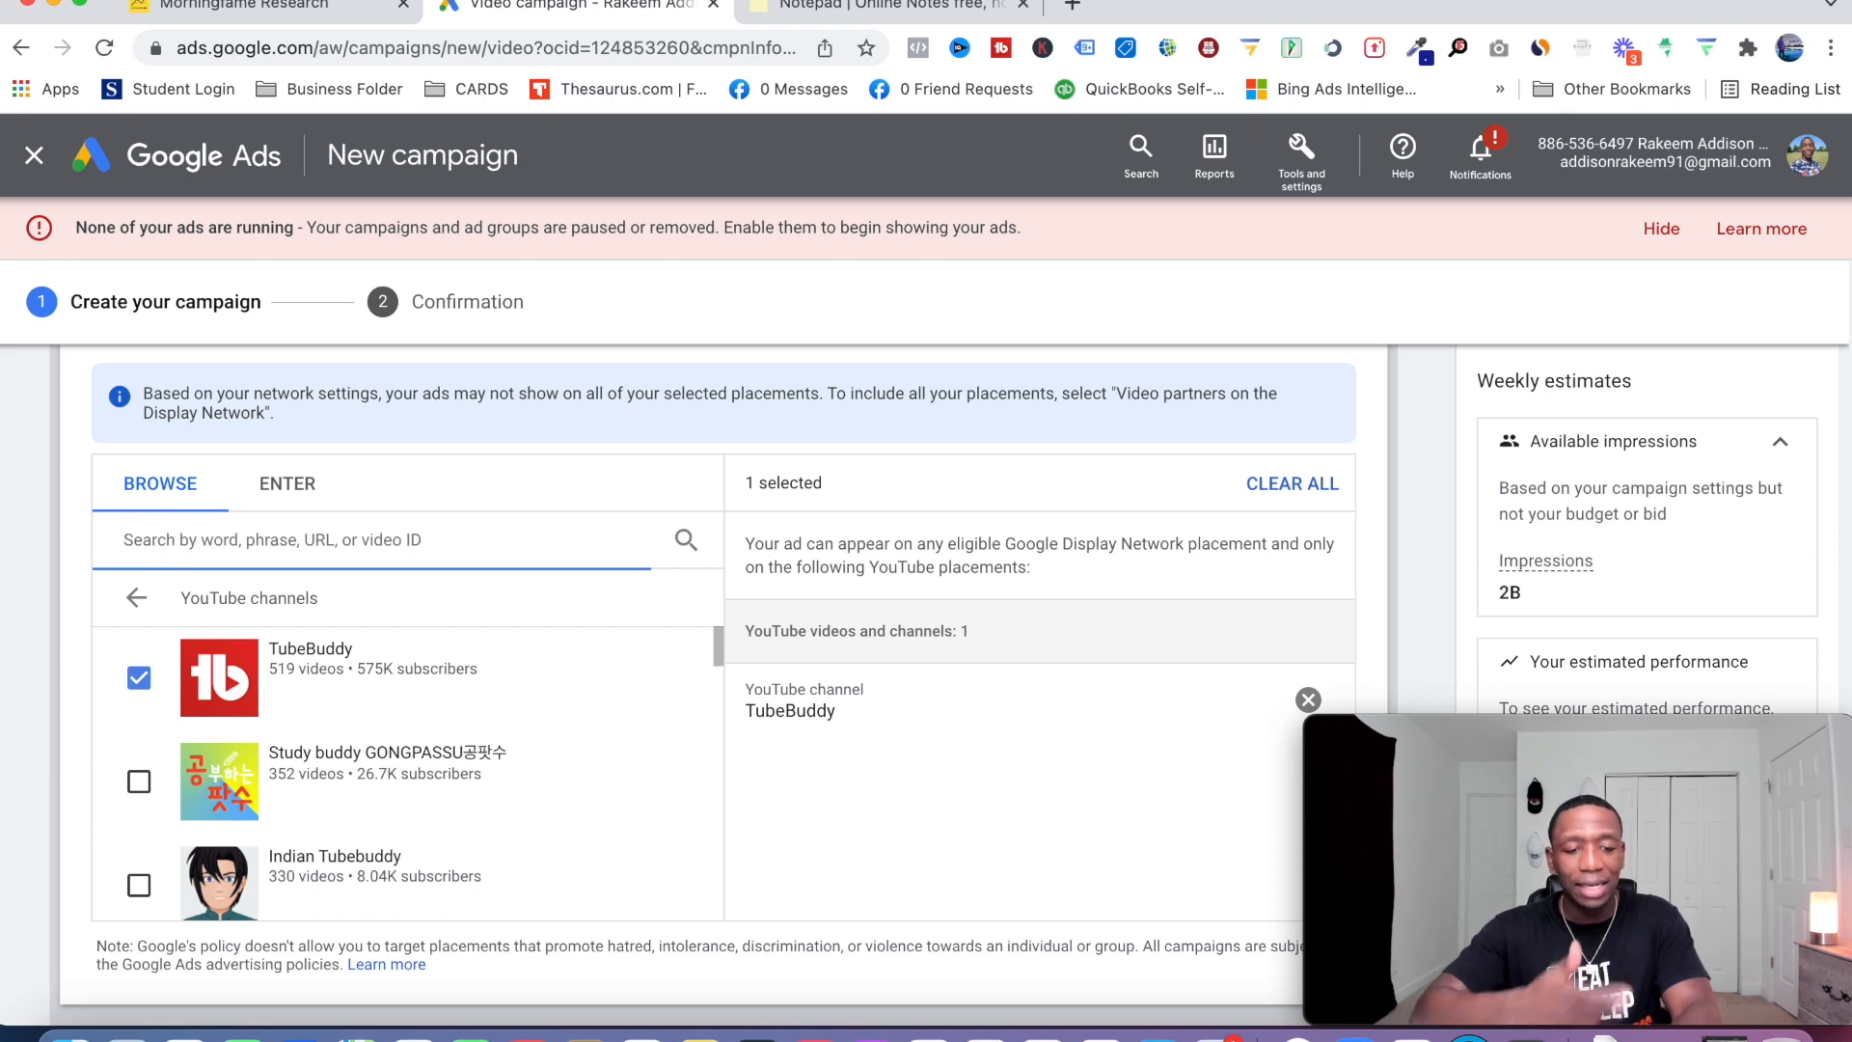
text(think media)
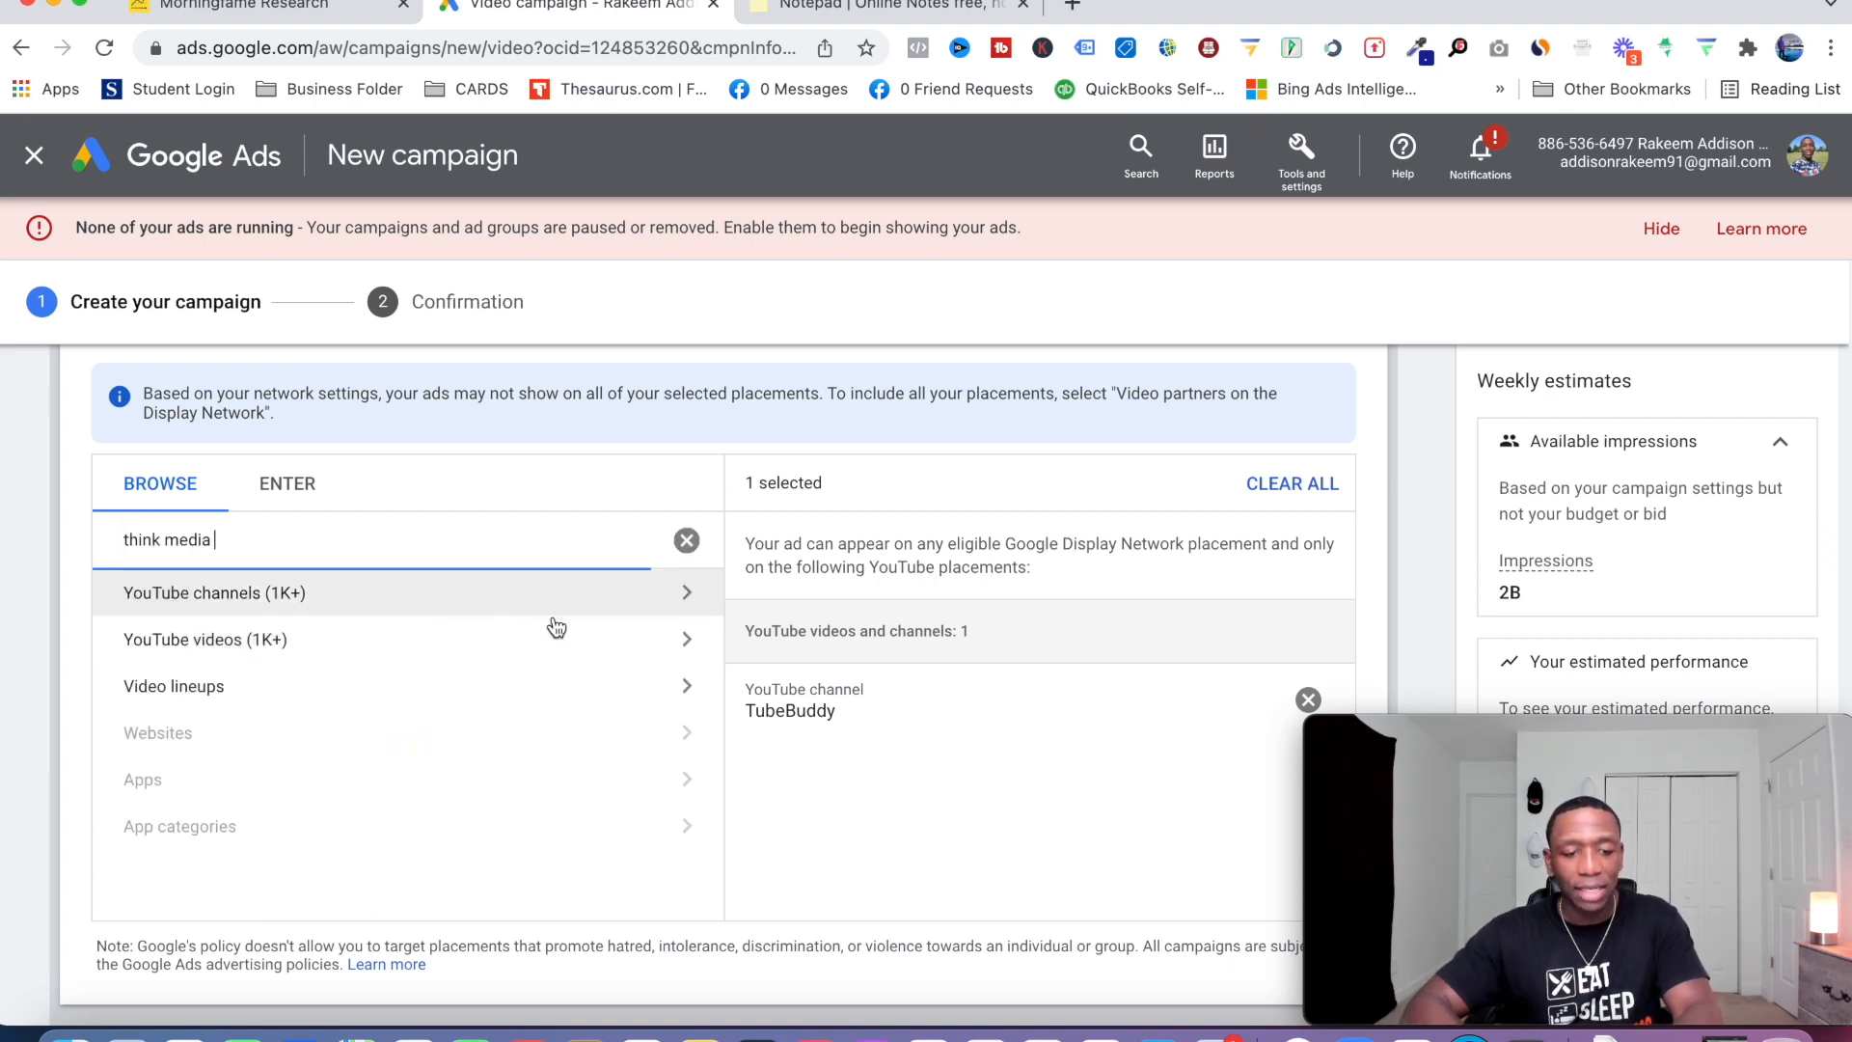
click(632, 598)
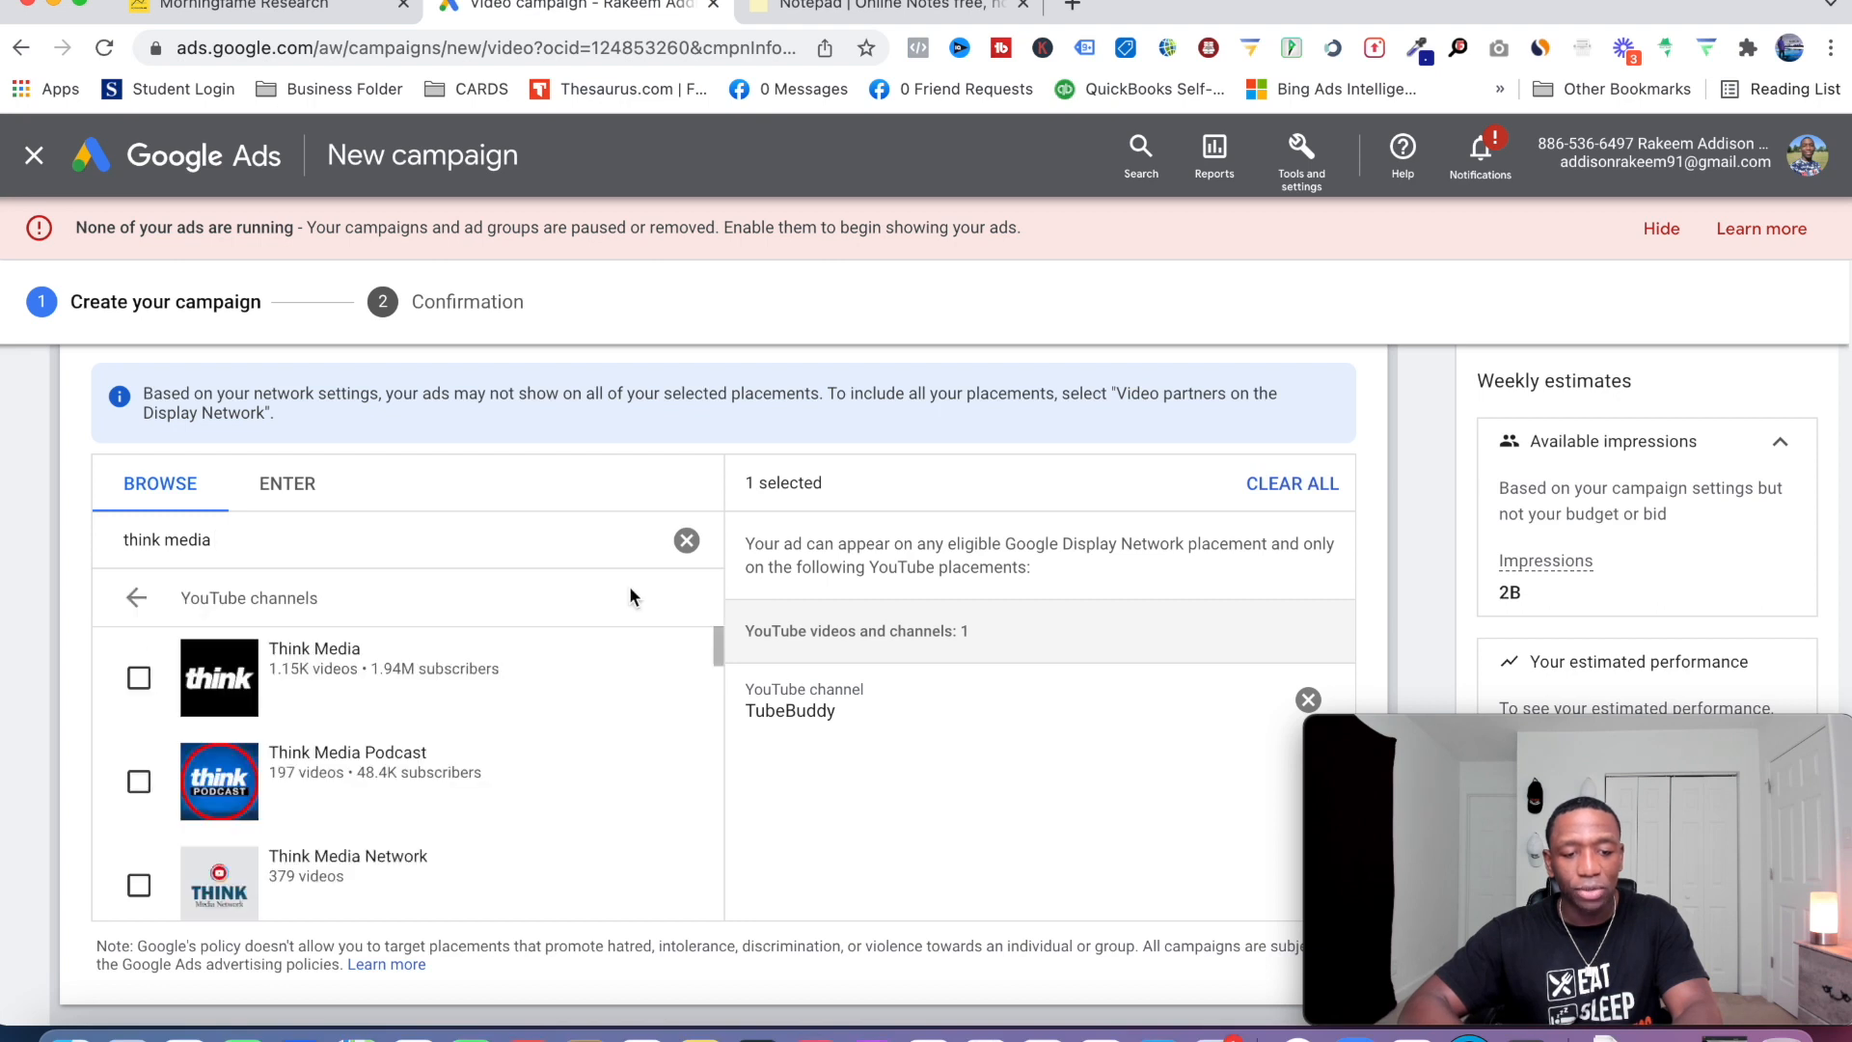
click(139, 678)
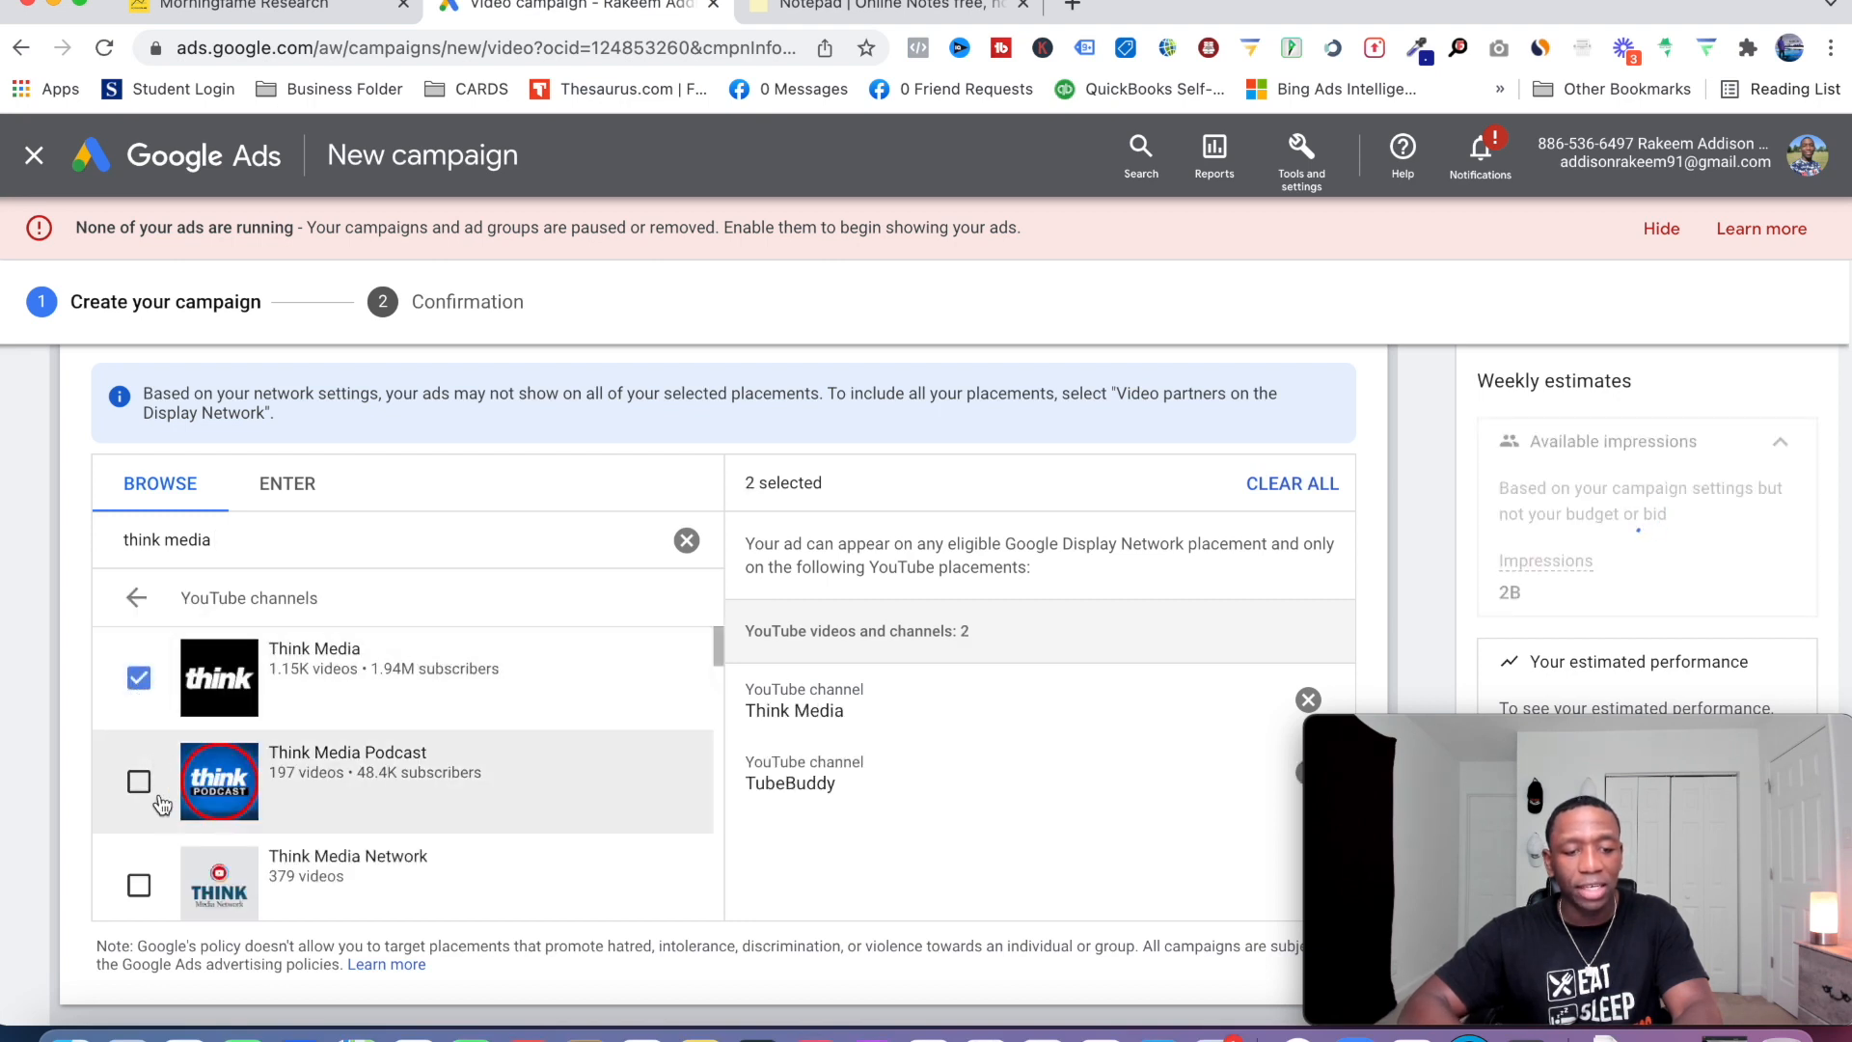
click(139, 781)
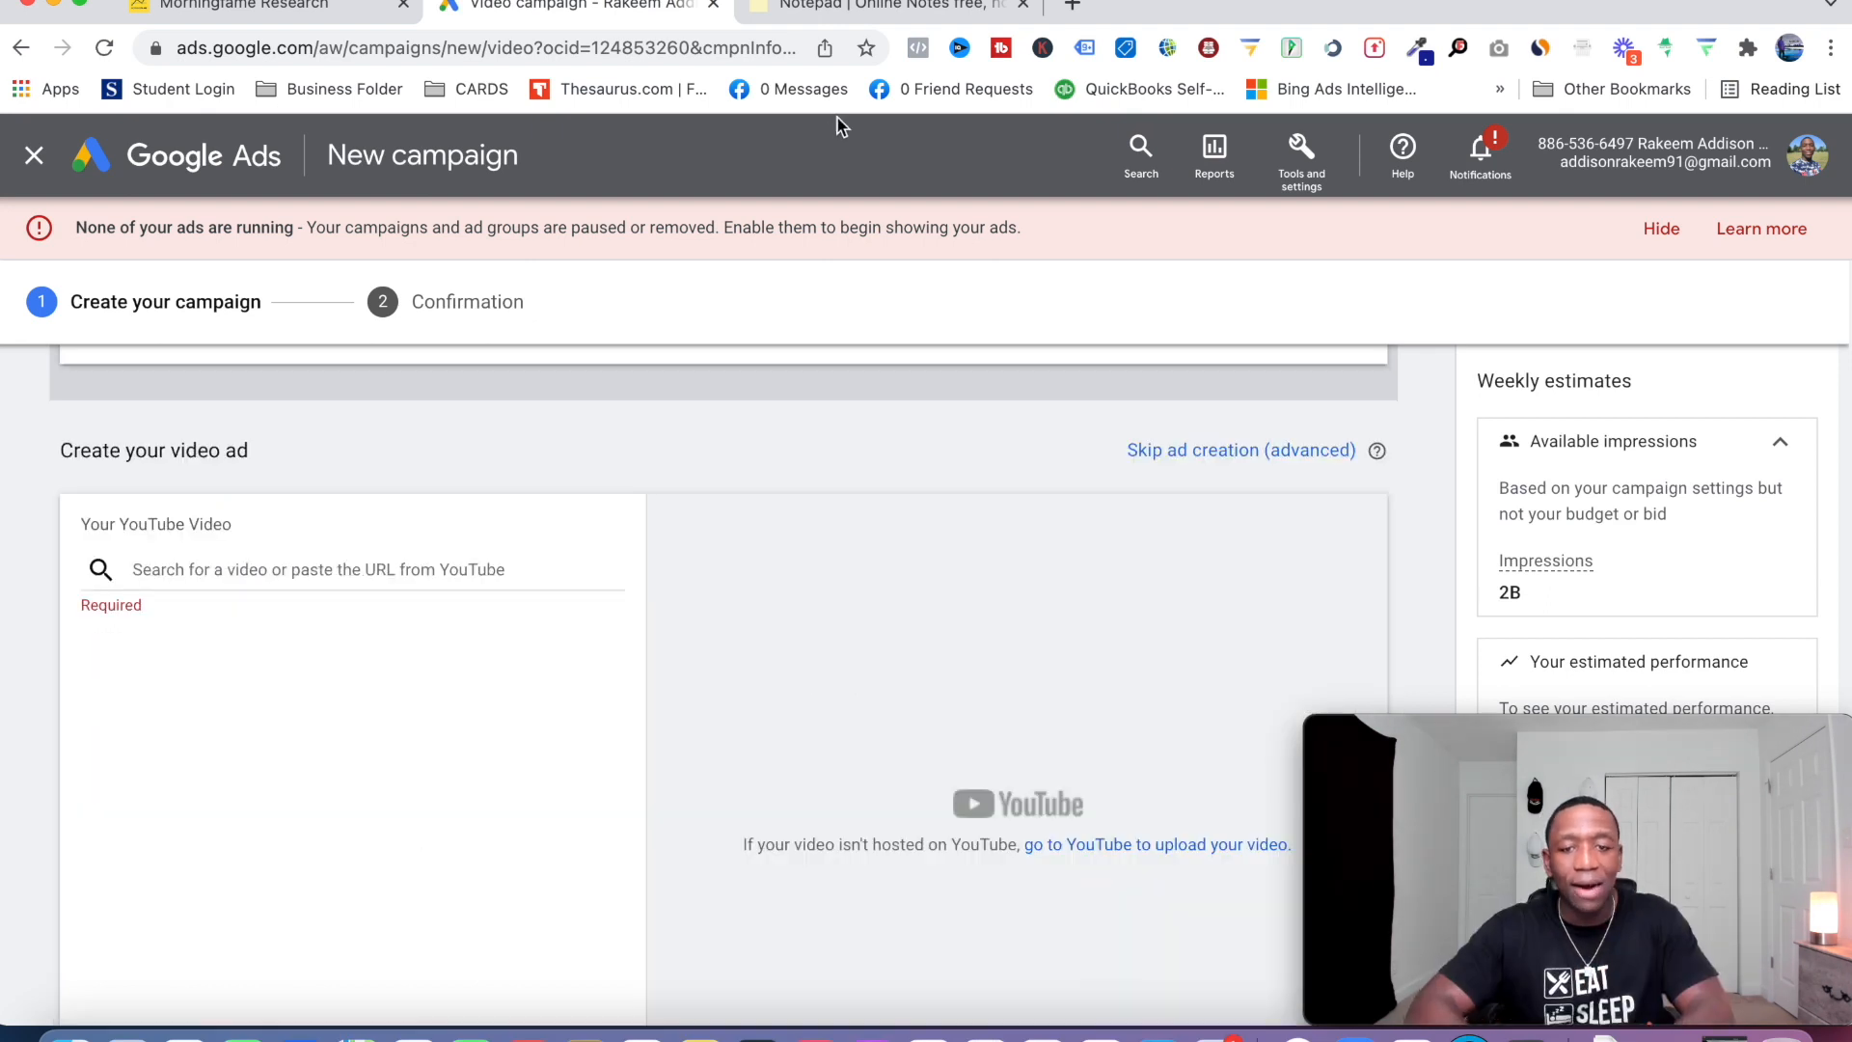
Copy the algorithm video's link from the online Notepad and set it as the campaign ad's YouTube video.
click(885, 12)
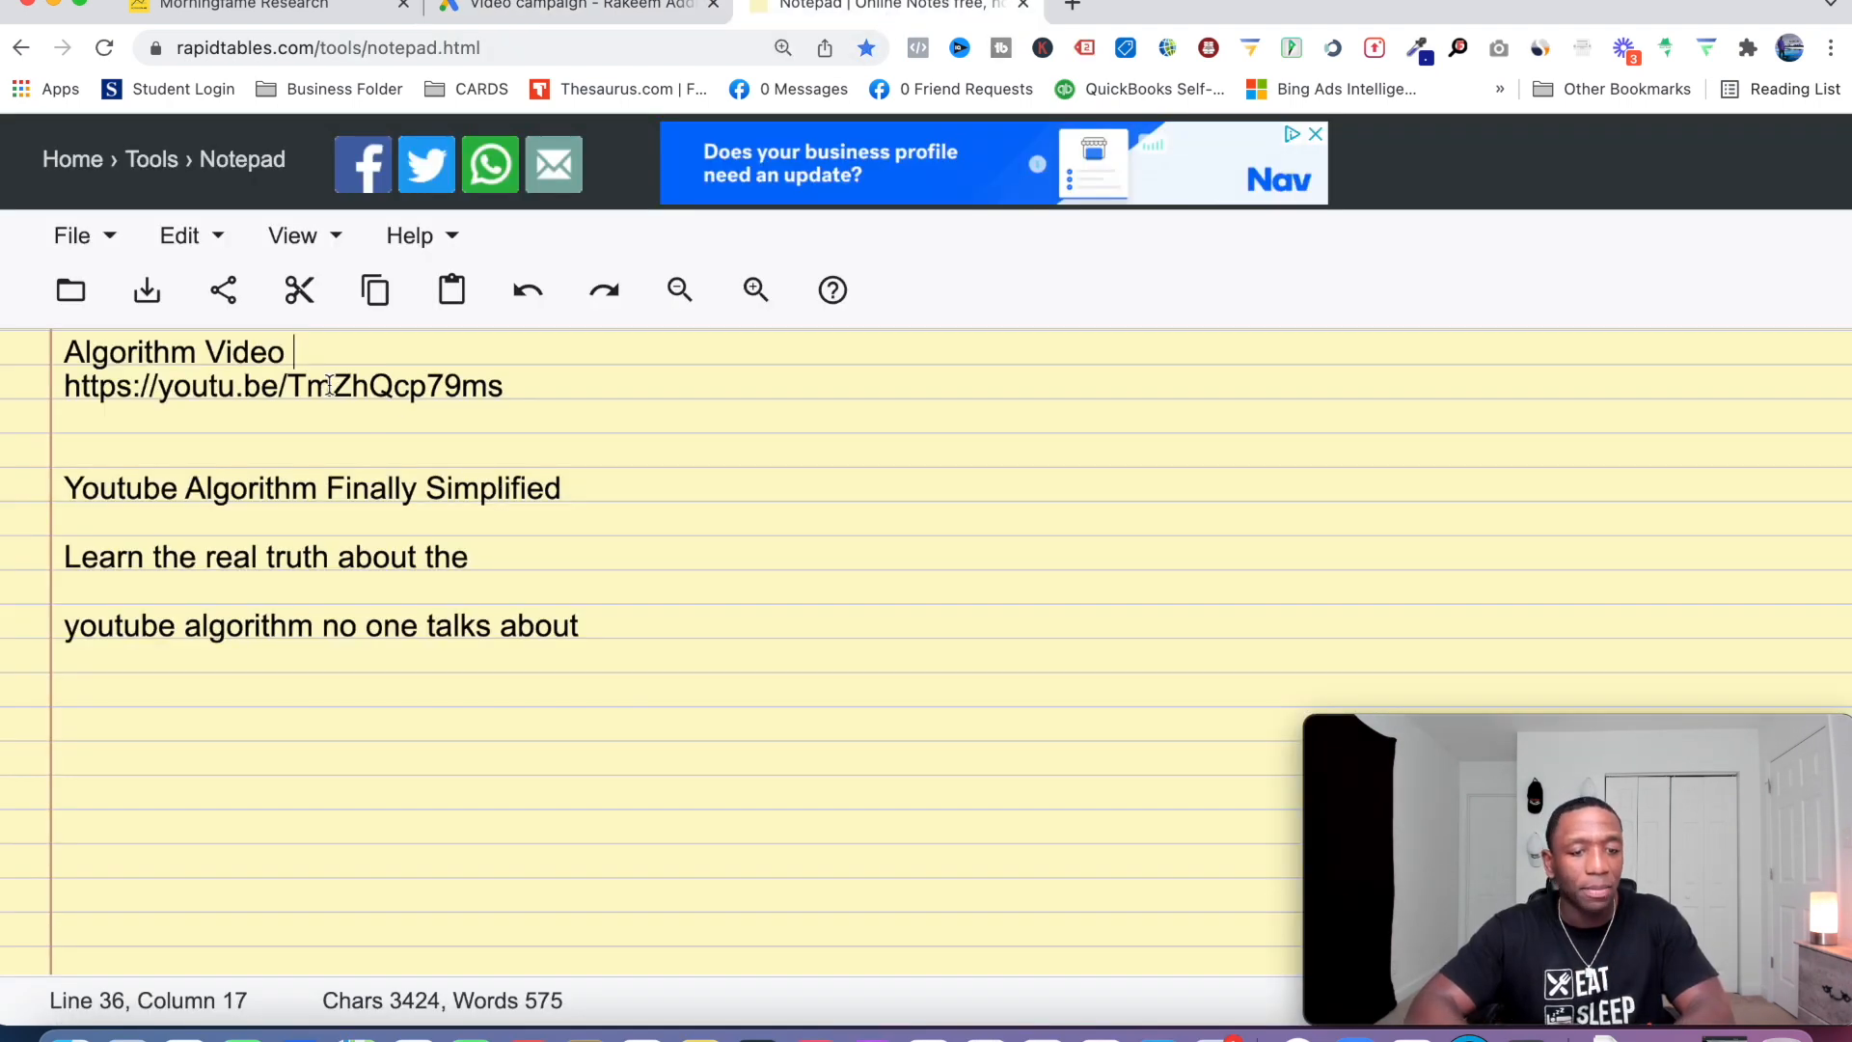
triple_click(327, 385)
key(super+c)
click(579, 11)
click(207, 569)
key(super+v)
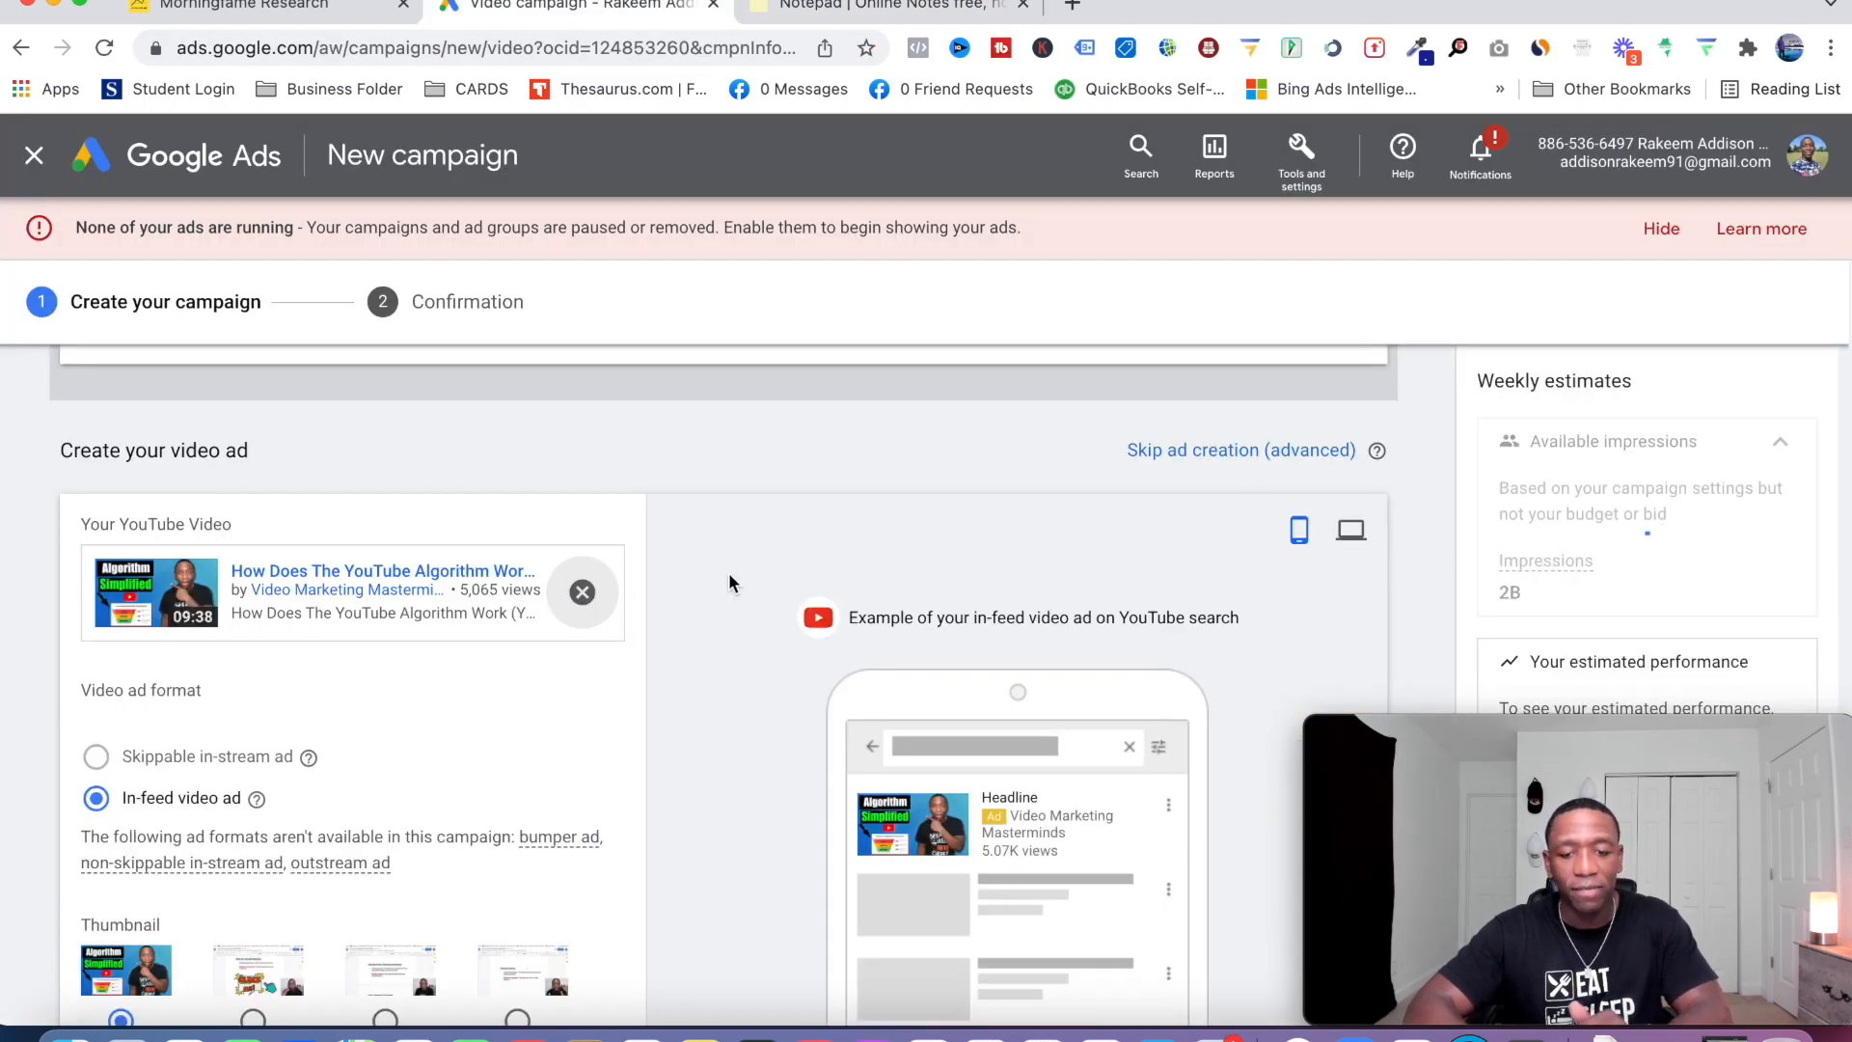
Examine the in-feed ad's format options and its example on YouTube search using the desktop preview.
scroll(1080, 635, down, 3)
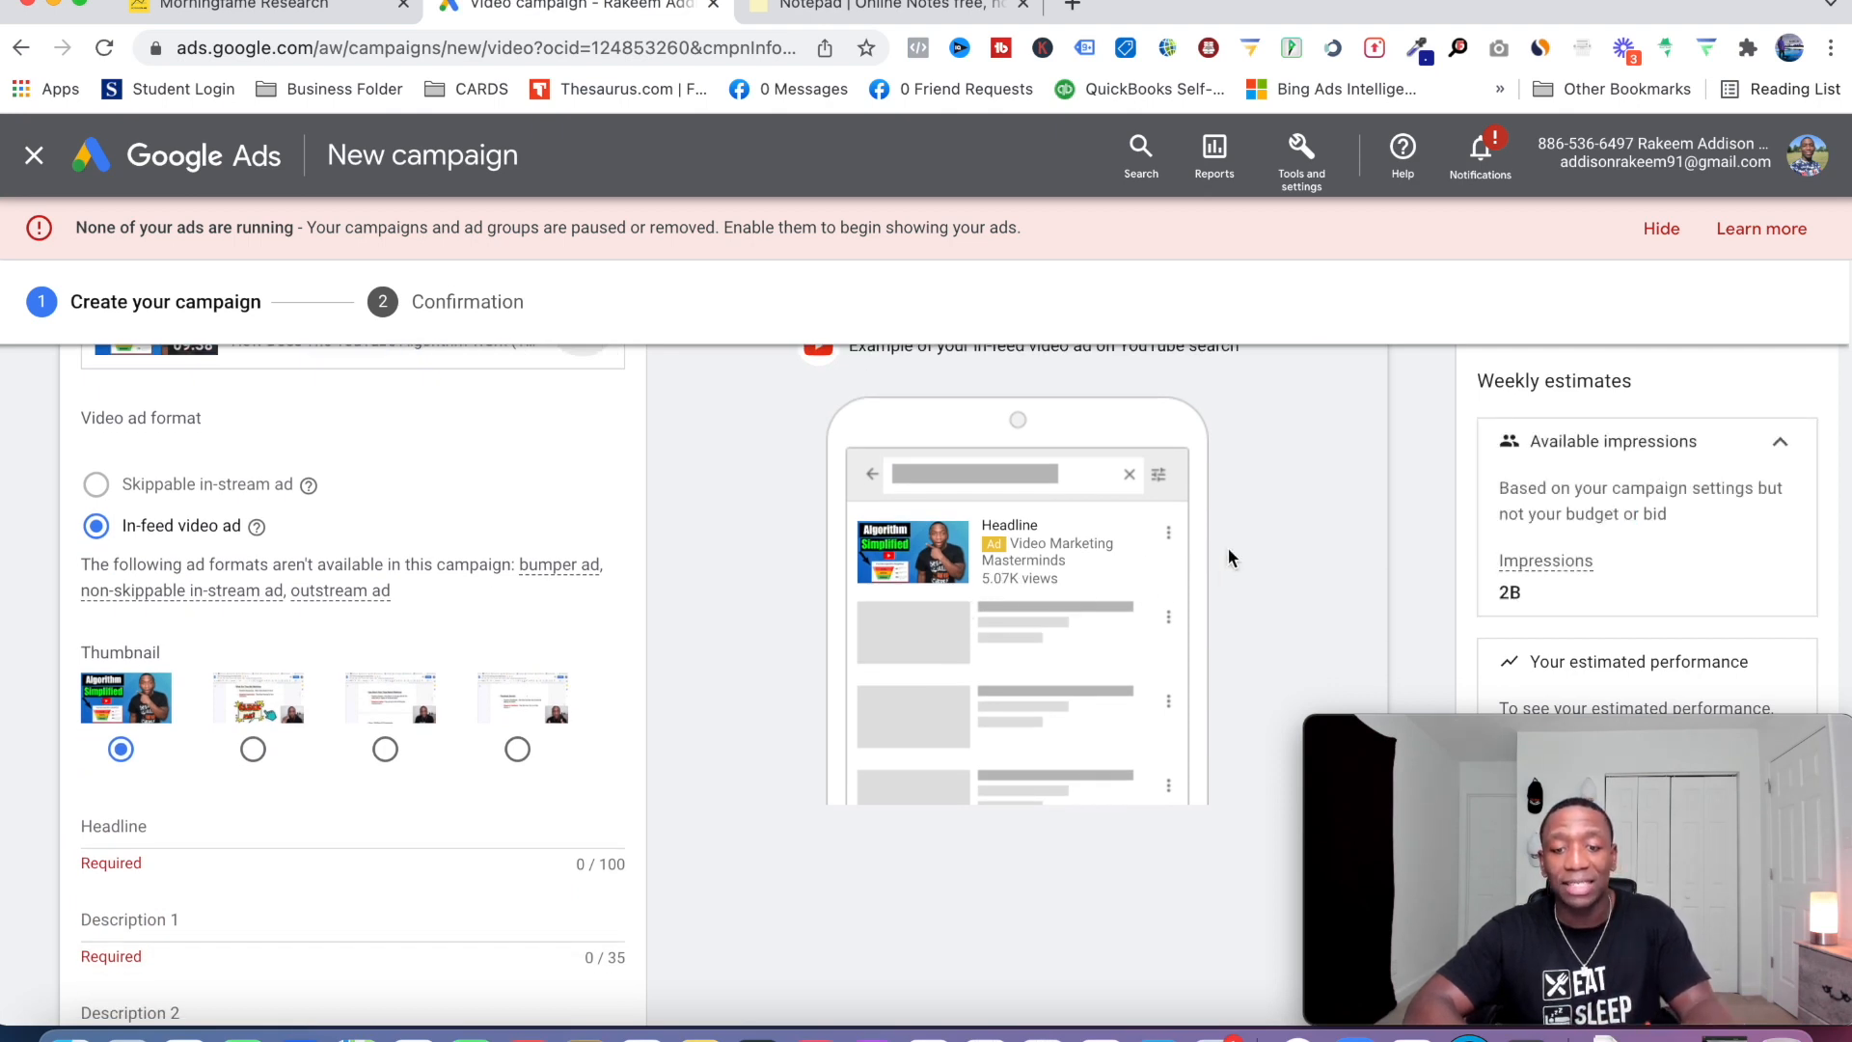
scroll(1227, 548, up, 3)
click(1358, 489)
scroll(974, 598, down, 2)
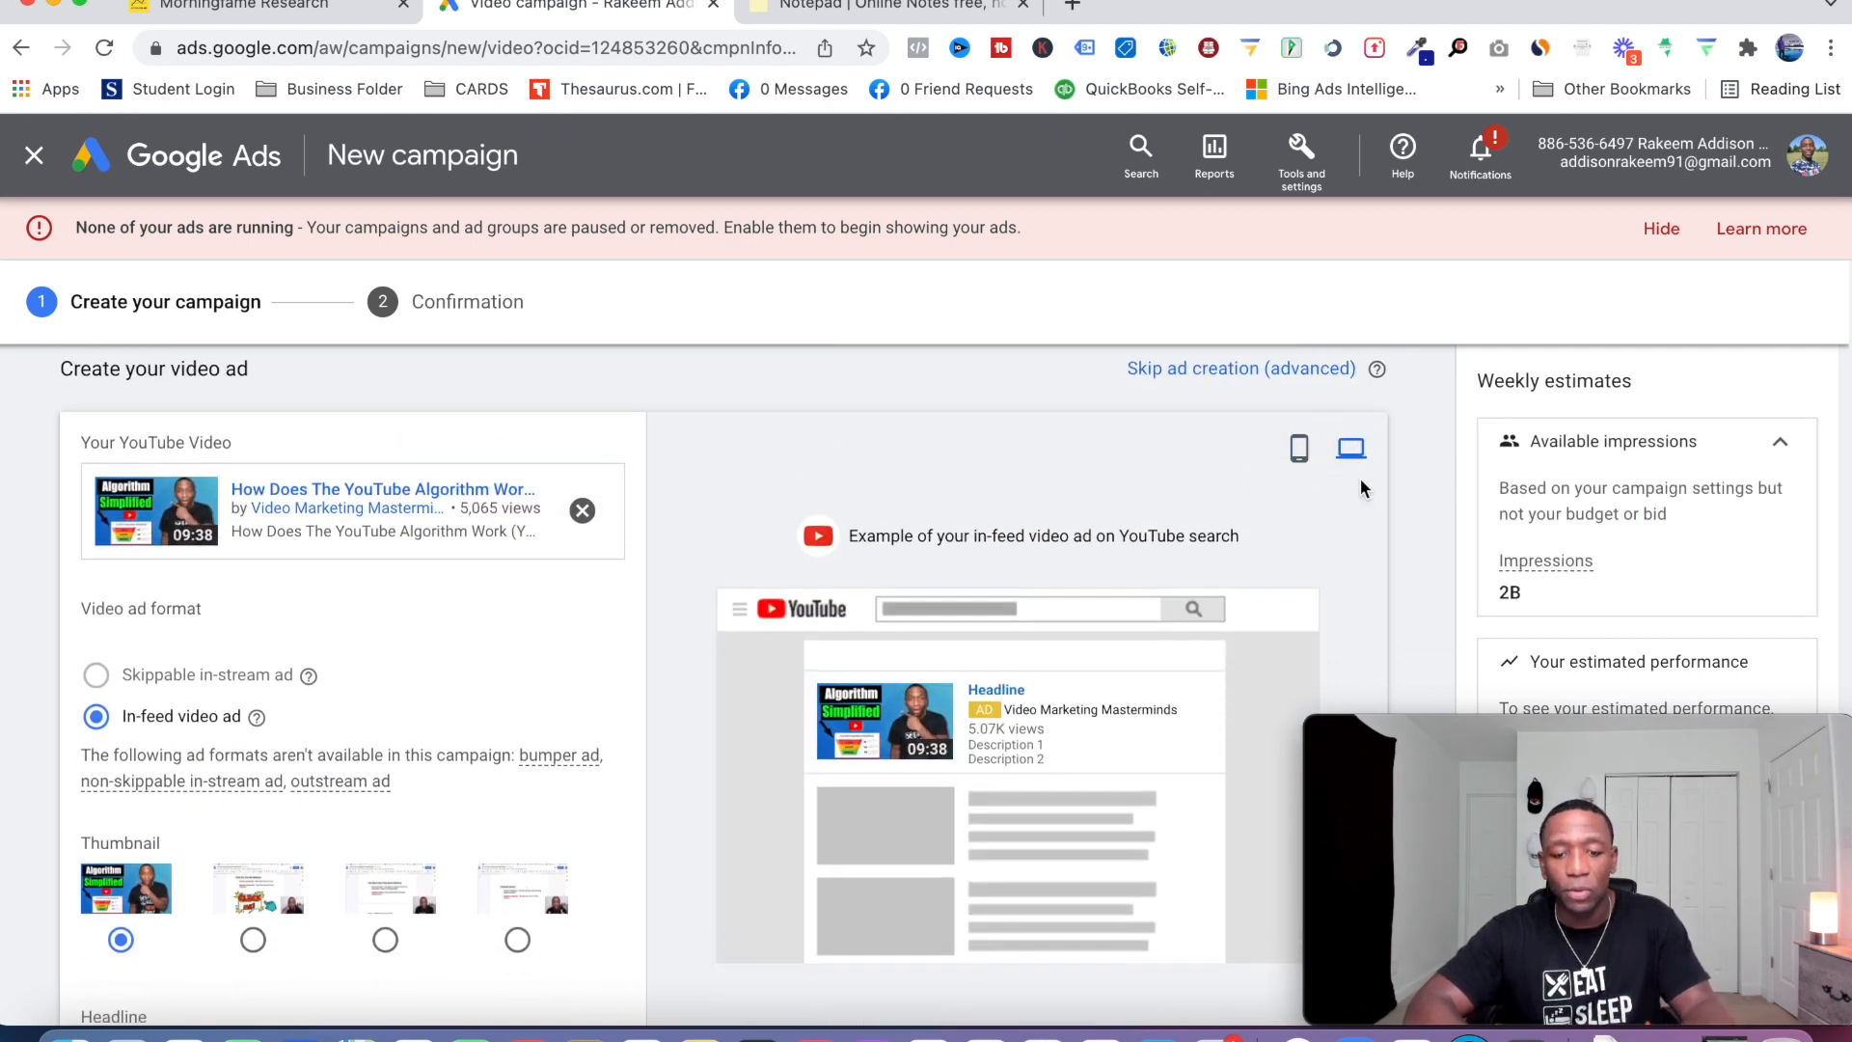
scroll(1362, 479, up, 2)
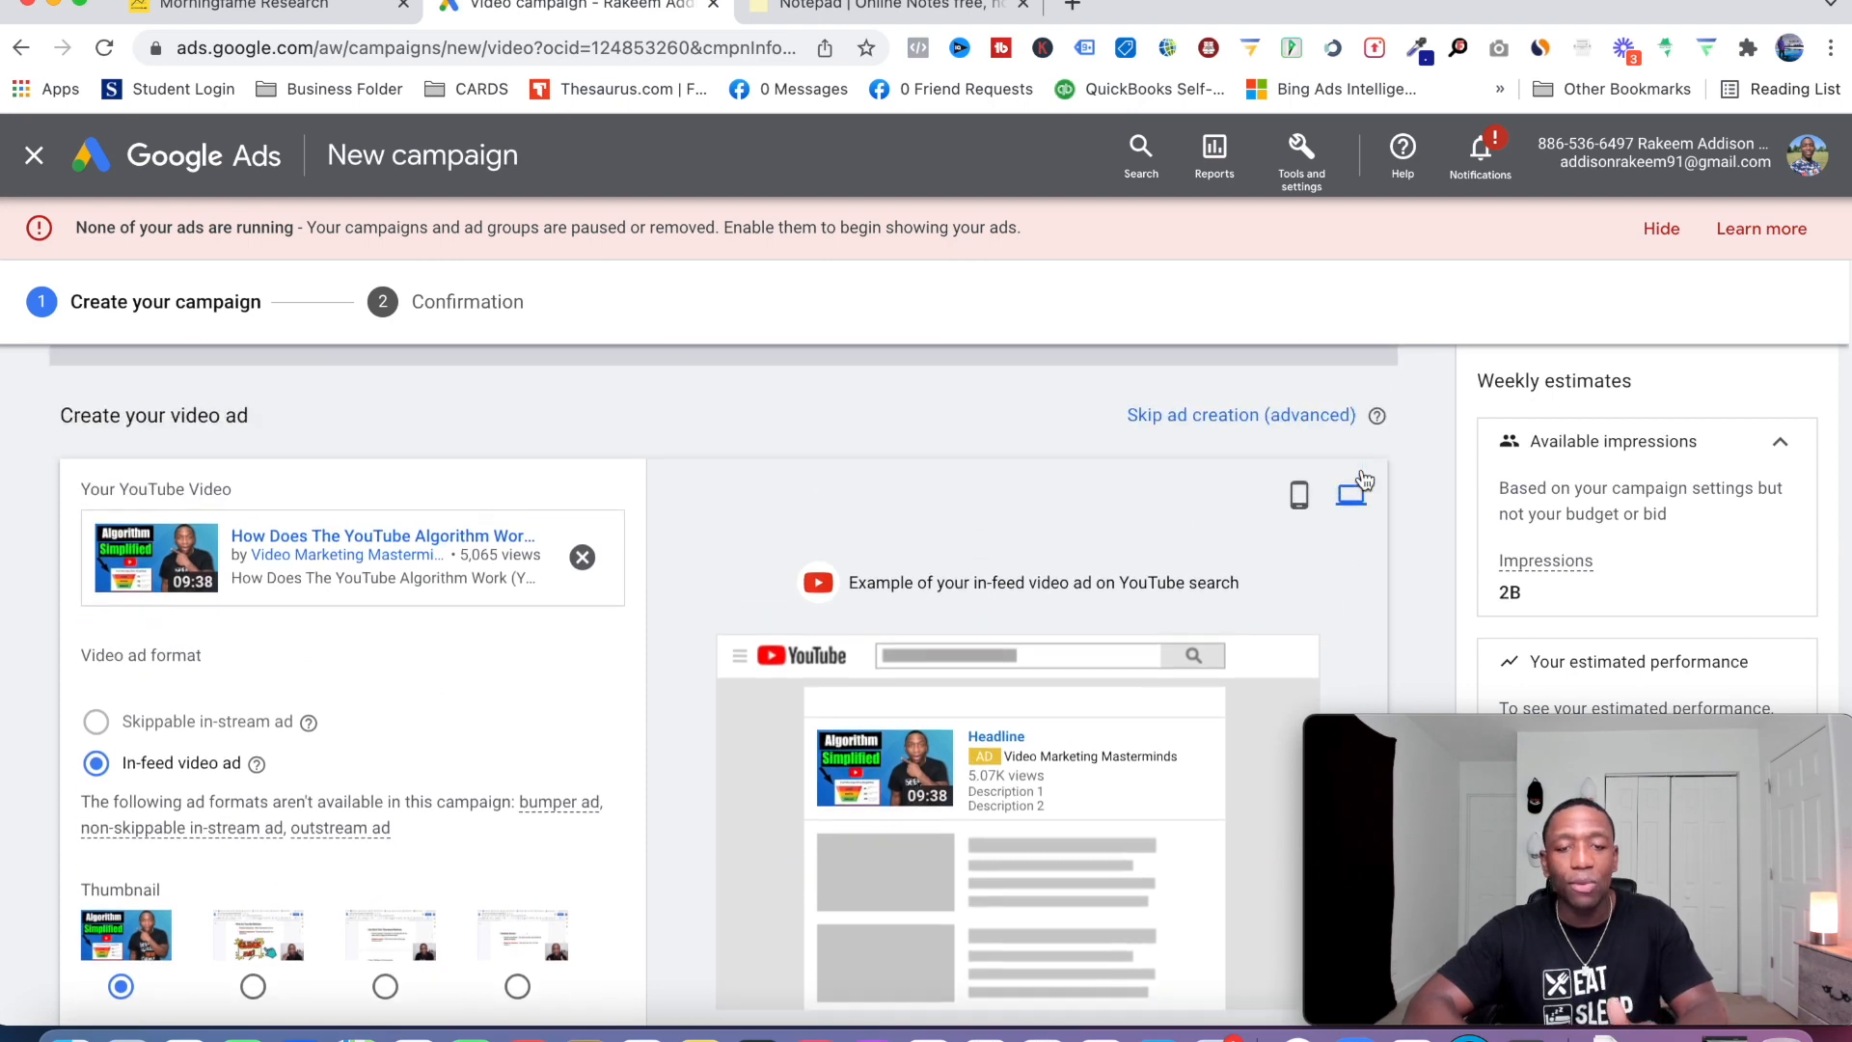
Copy "Youtube Algorithm Finally Simplified" from the online Notepad into the video ad's headline and check the preview.
click(958, 12)
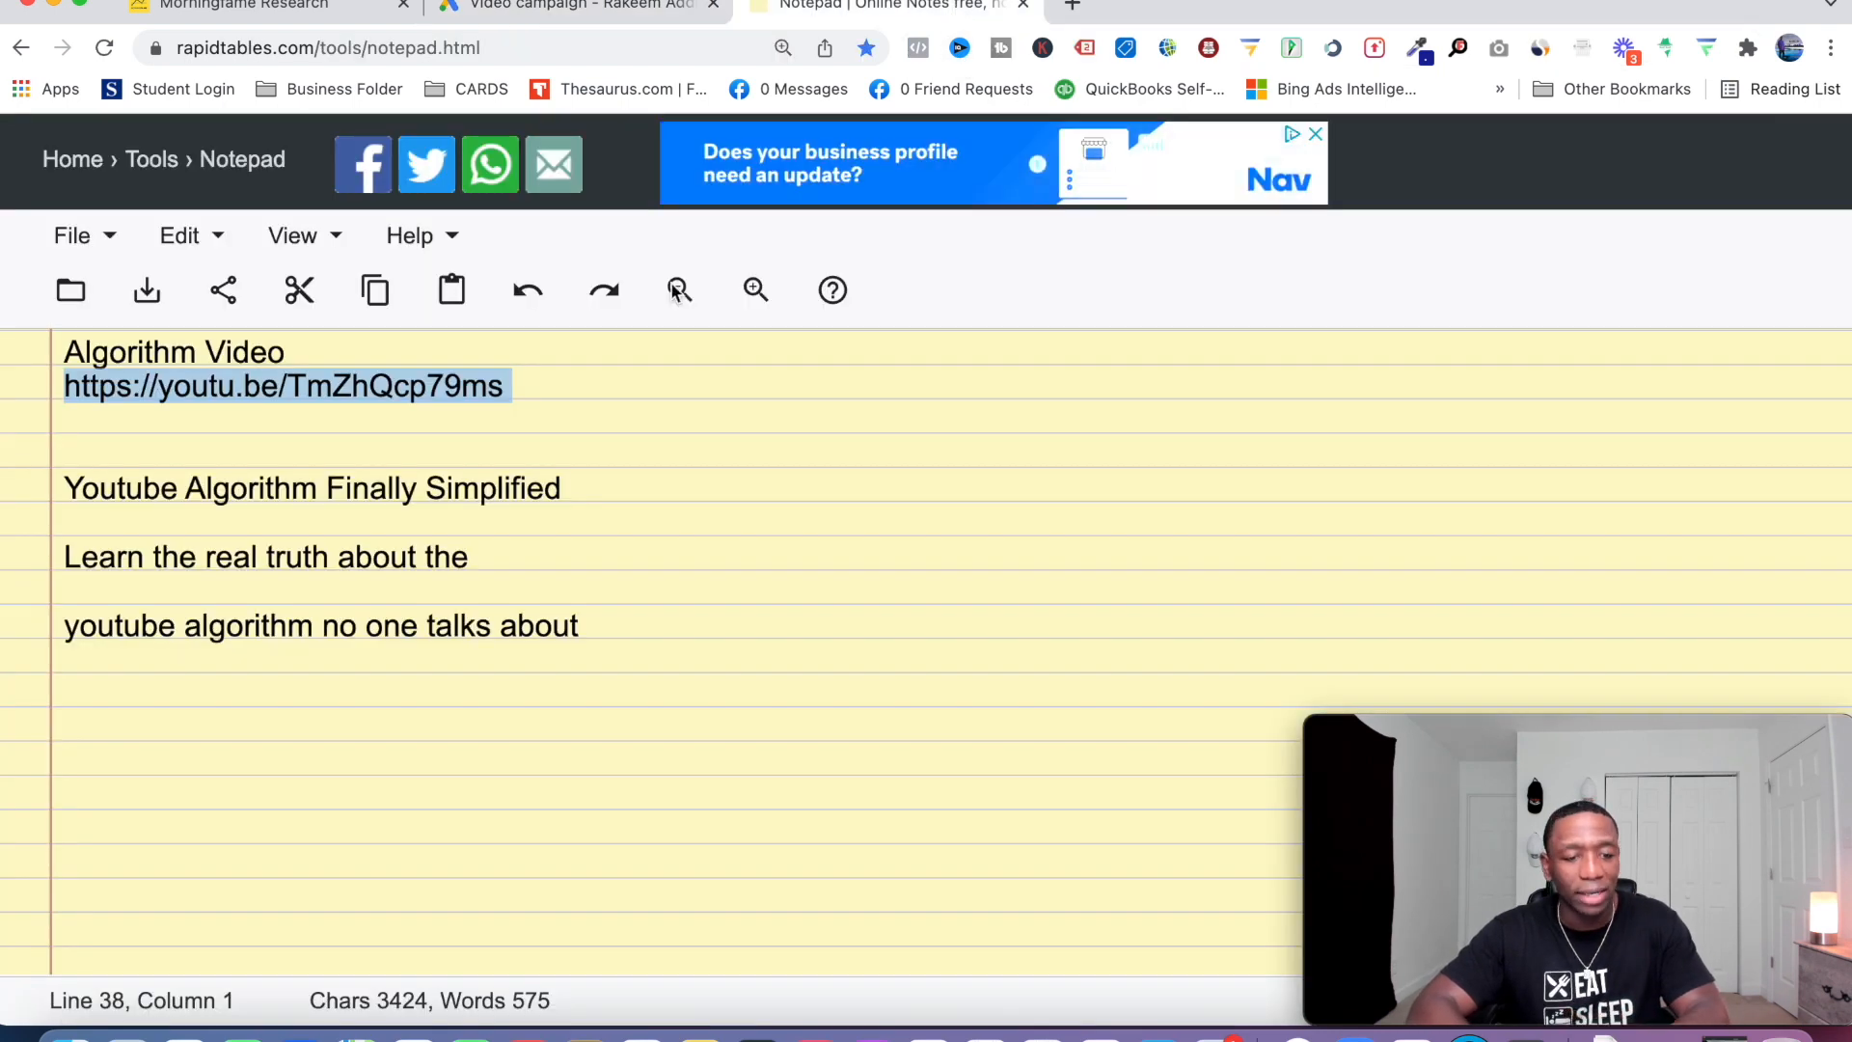
triple_click(325, 490)
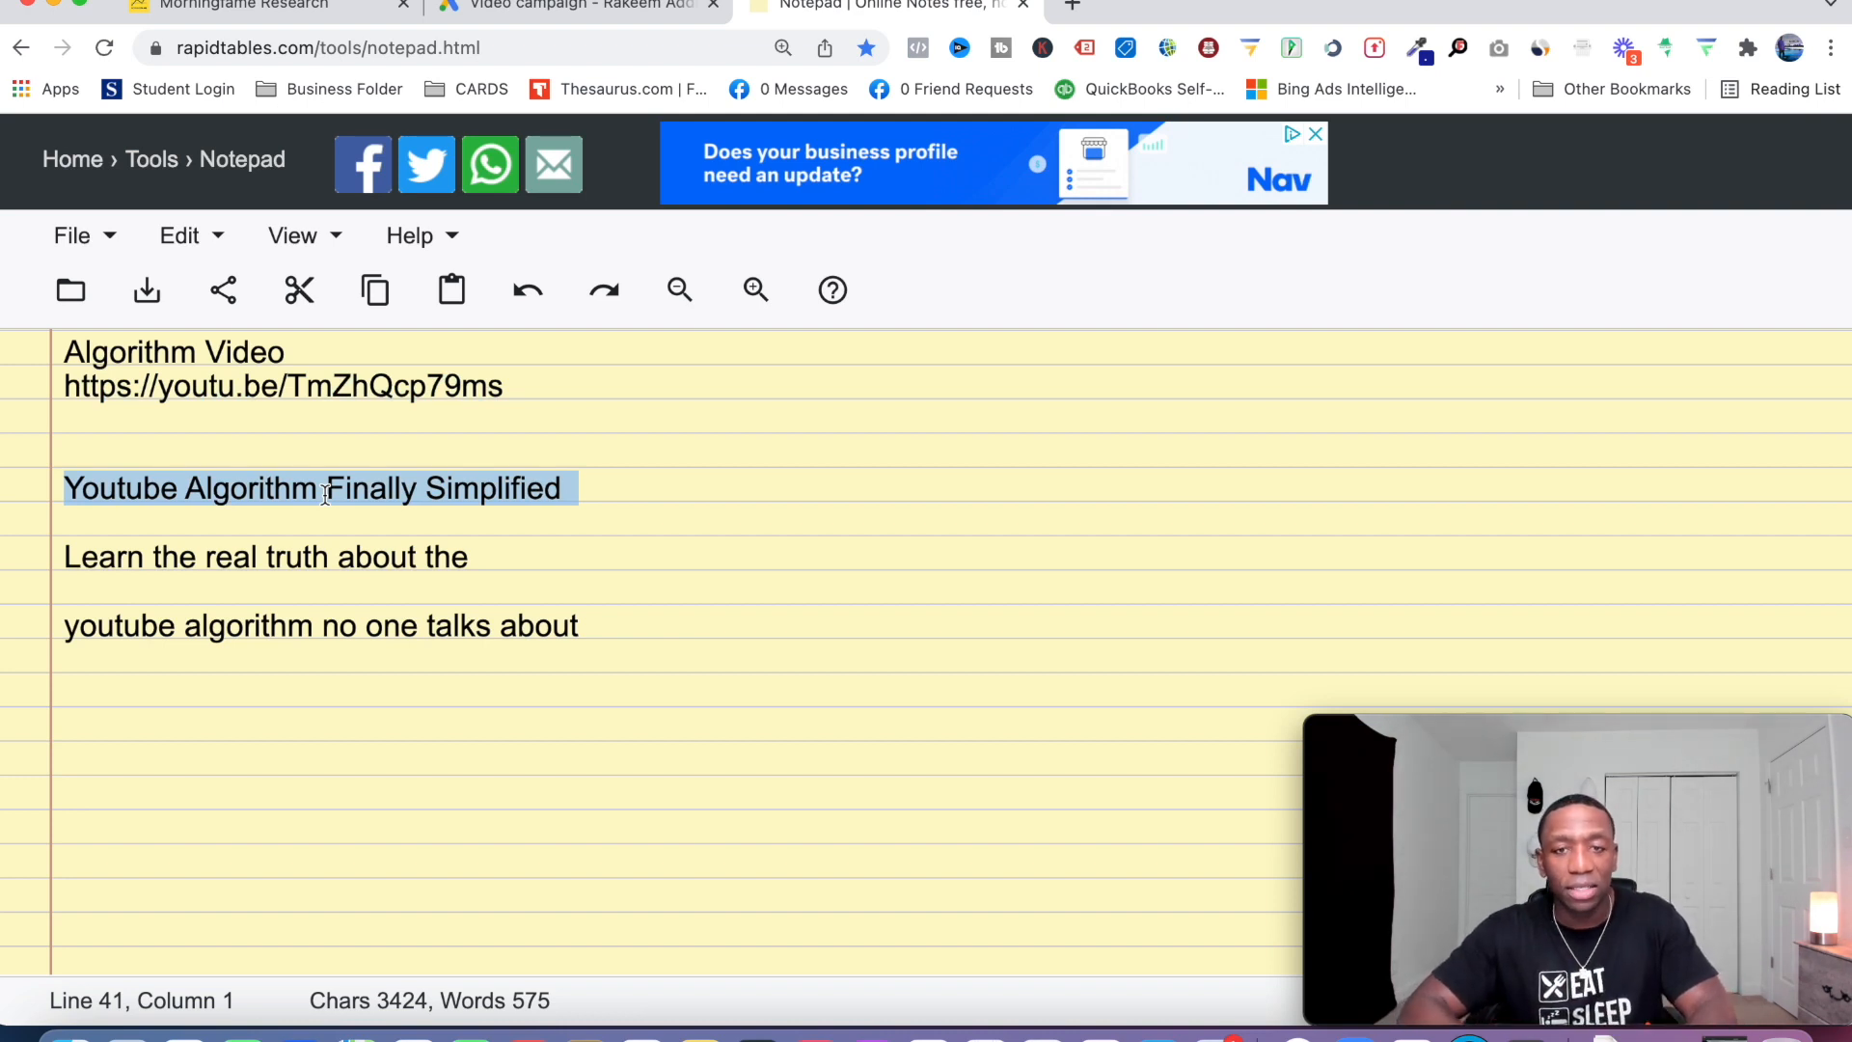
click(608, 7)
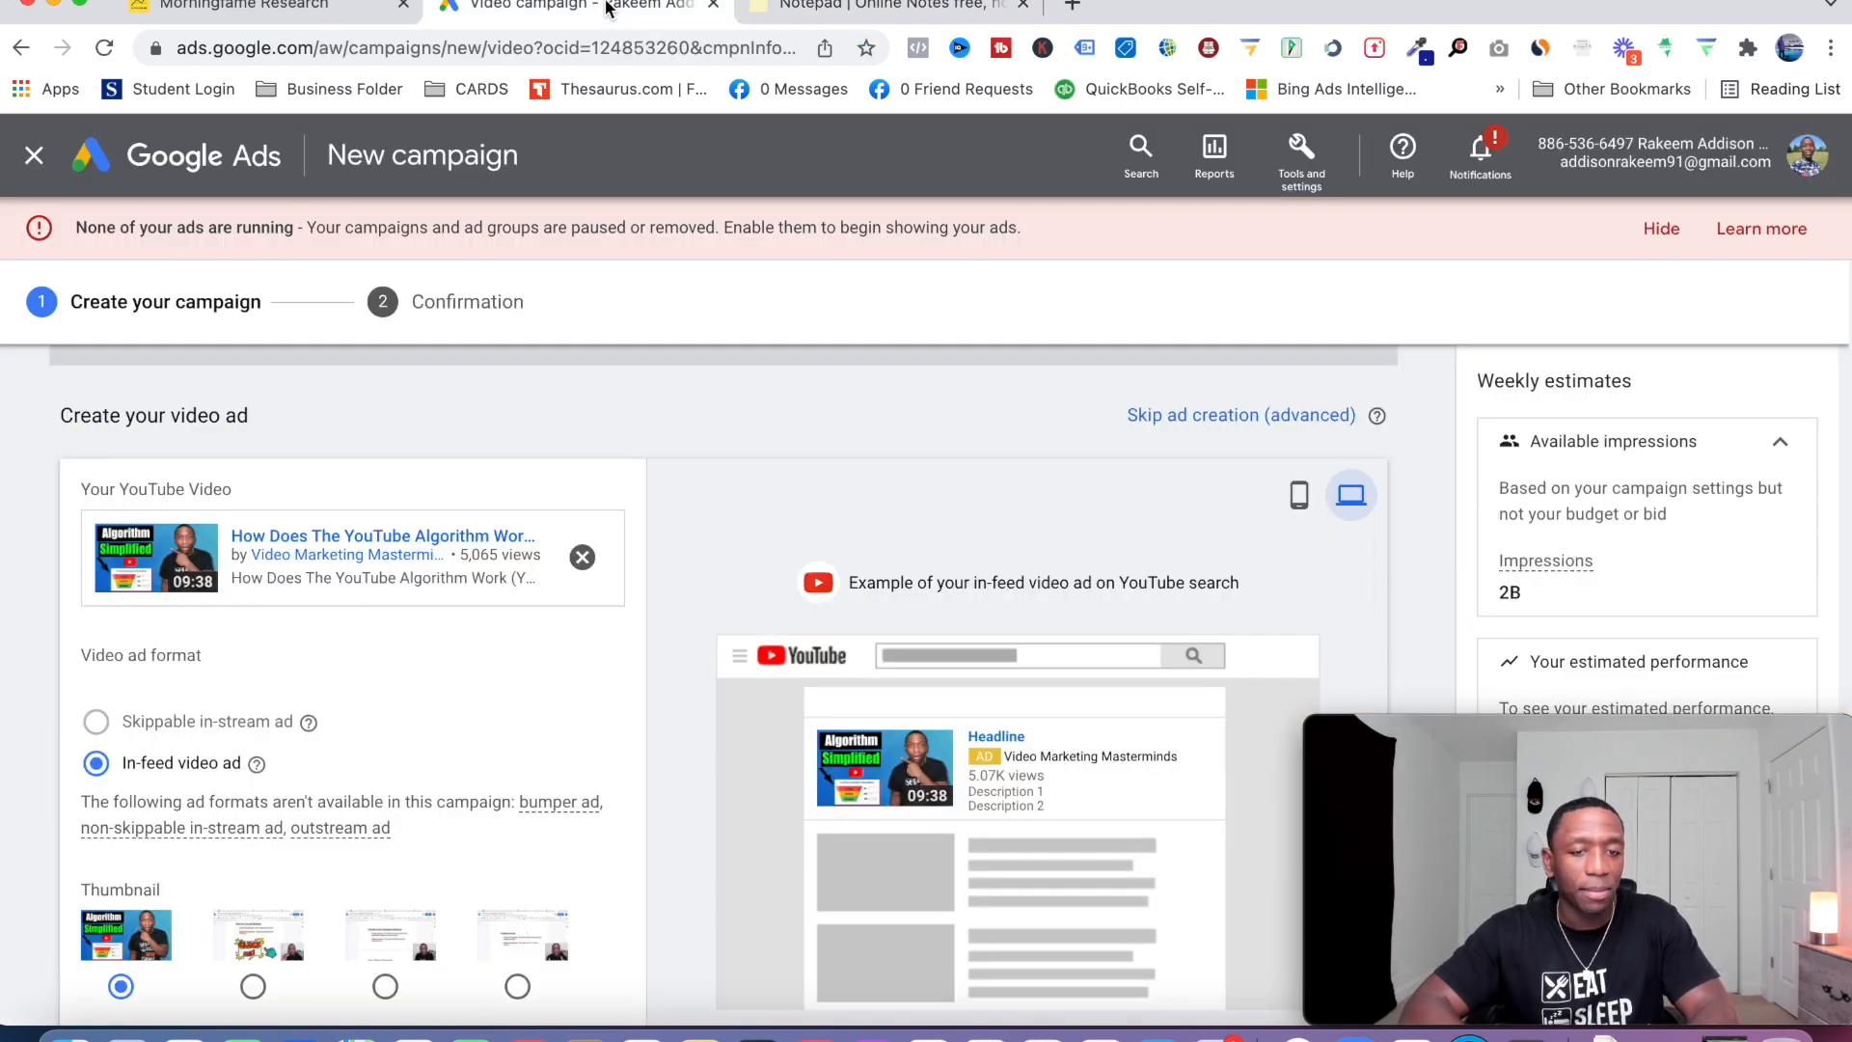
scroll(231, 714, down, 5)
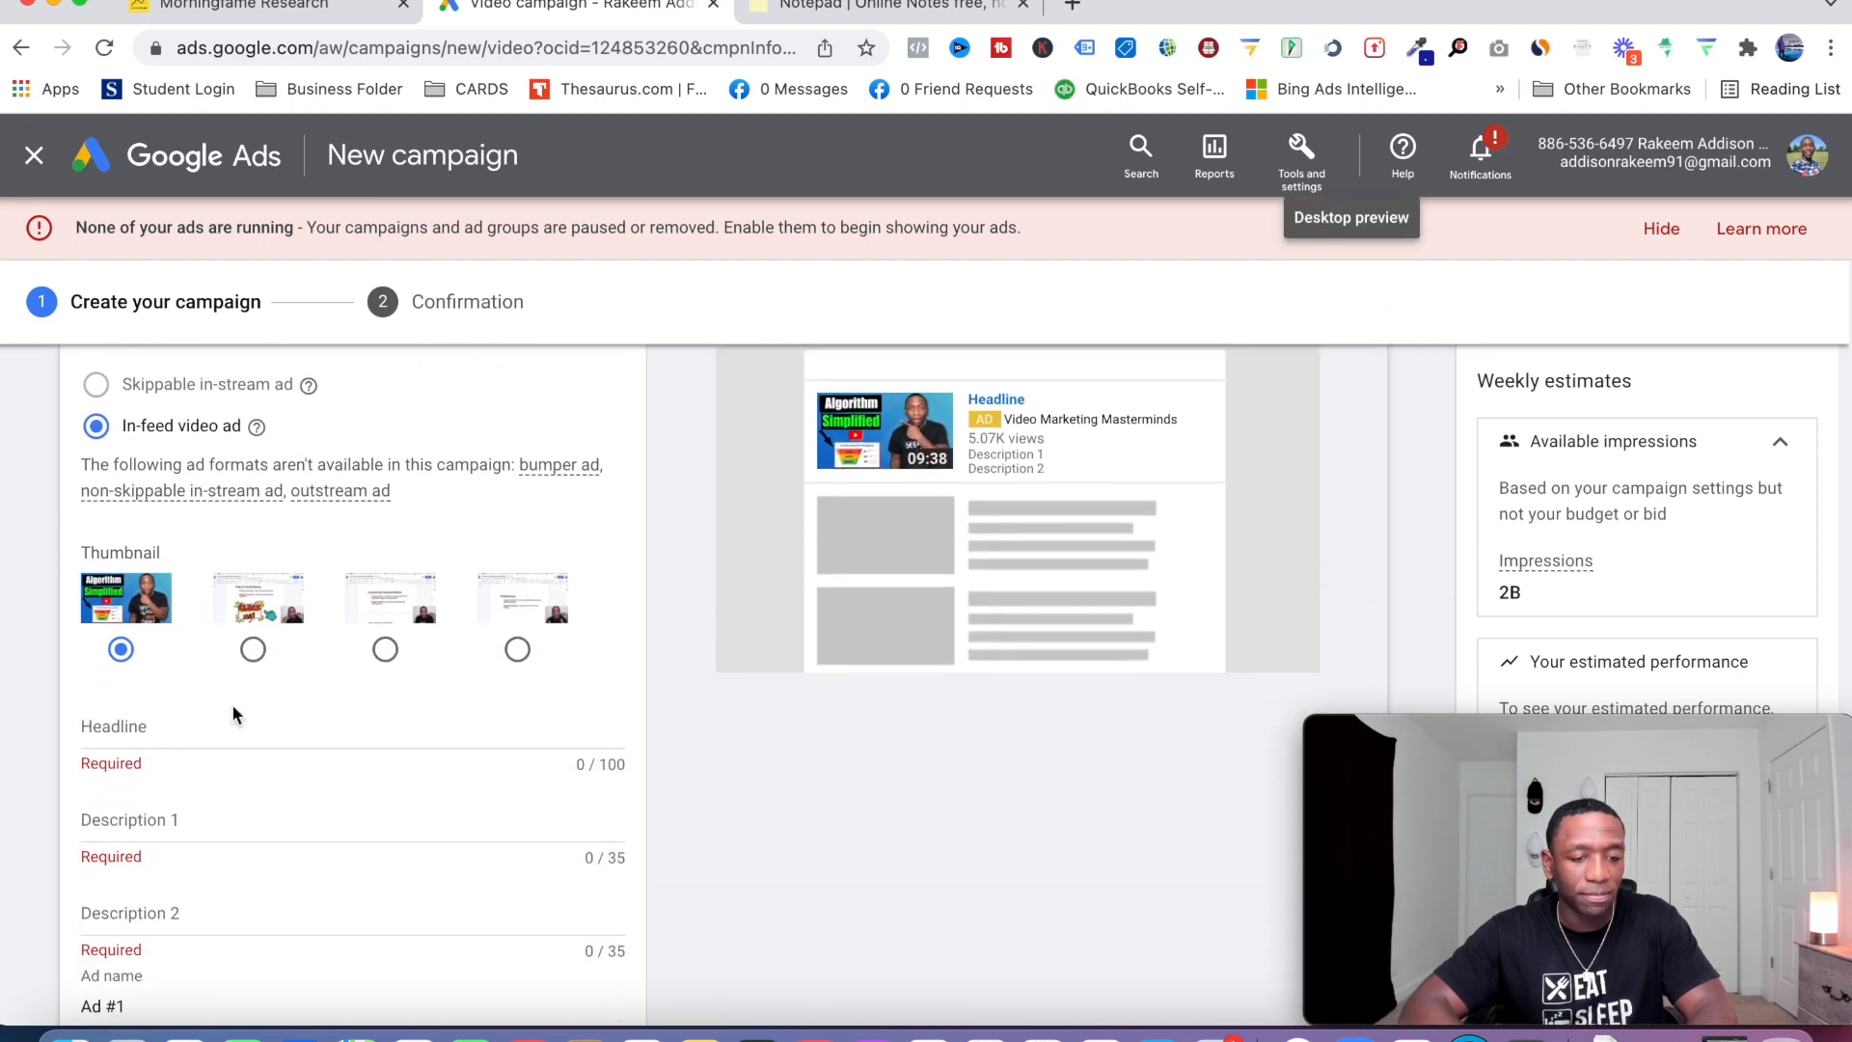
click(136, 713)
key(super+v)
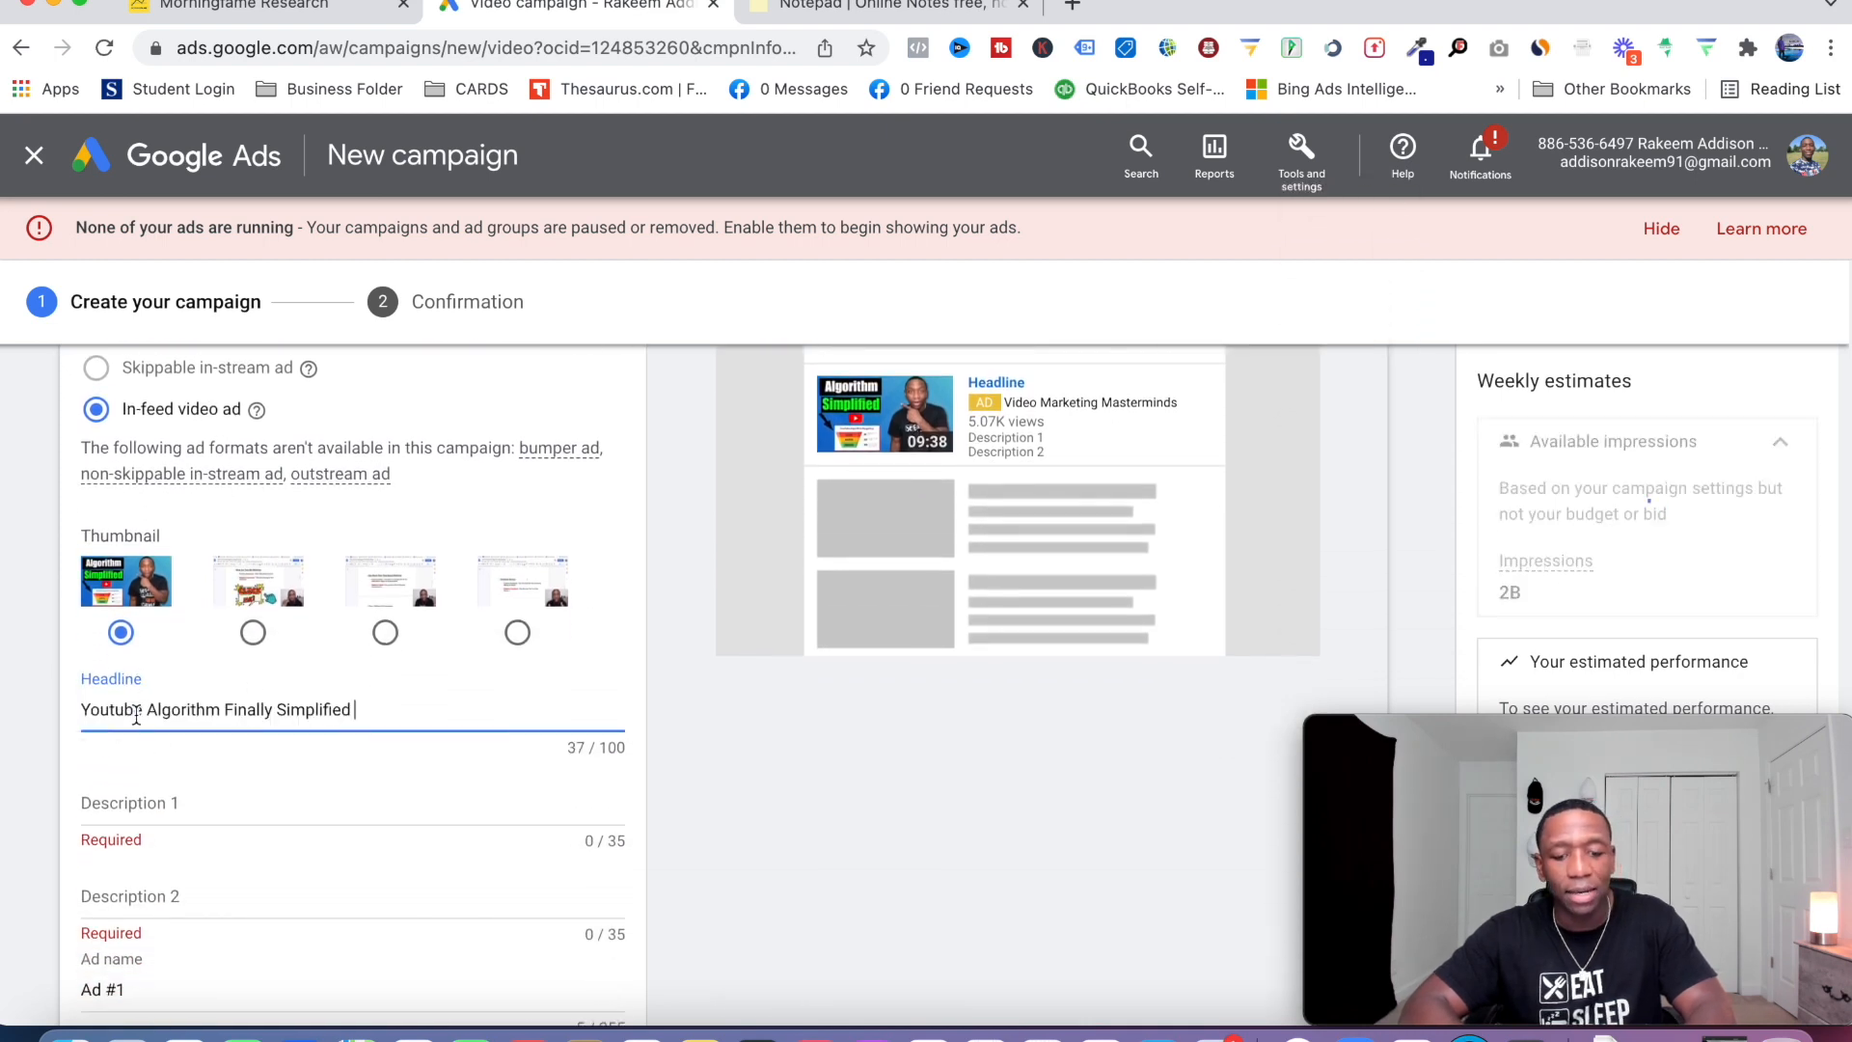
click(647, 727)
scroll(647, 727, up, 1)
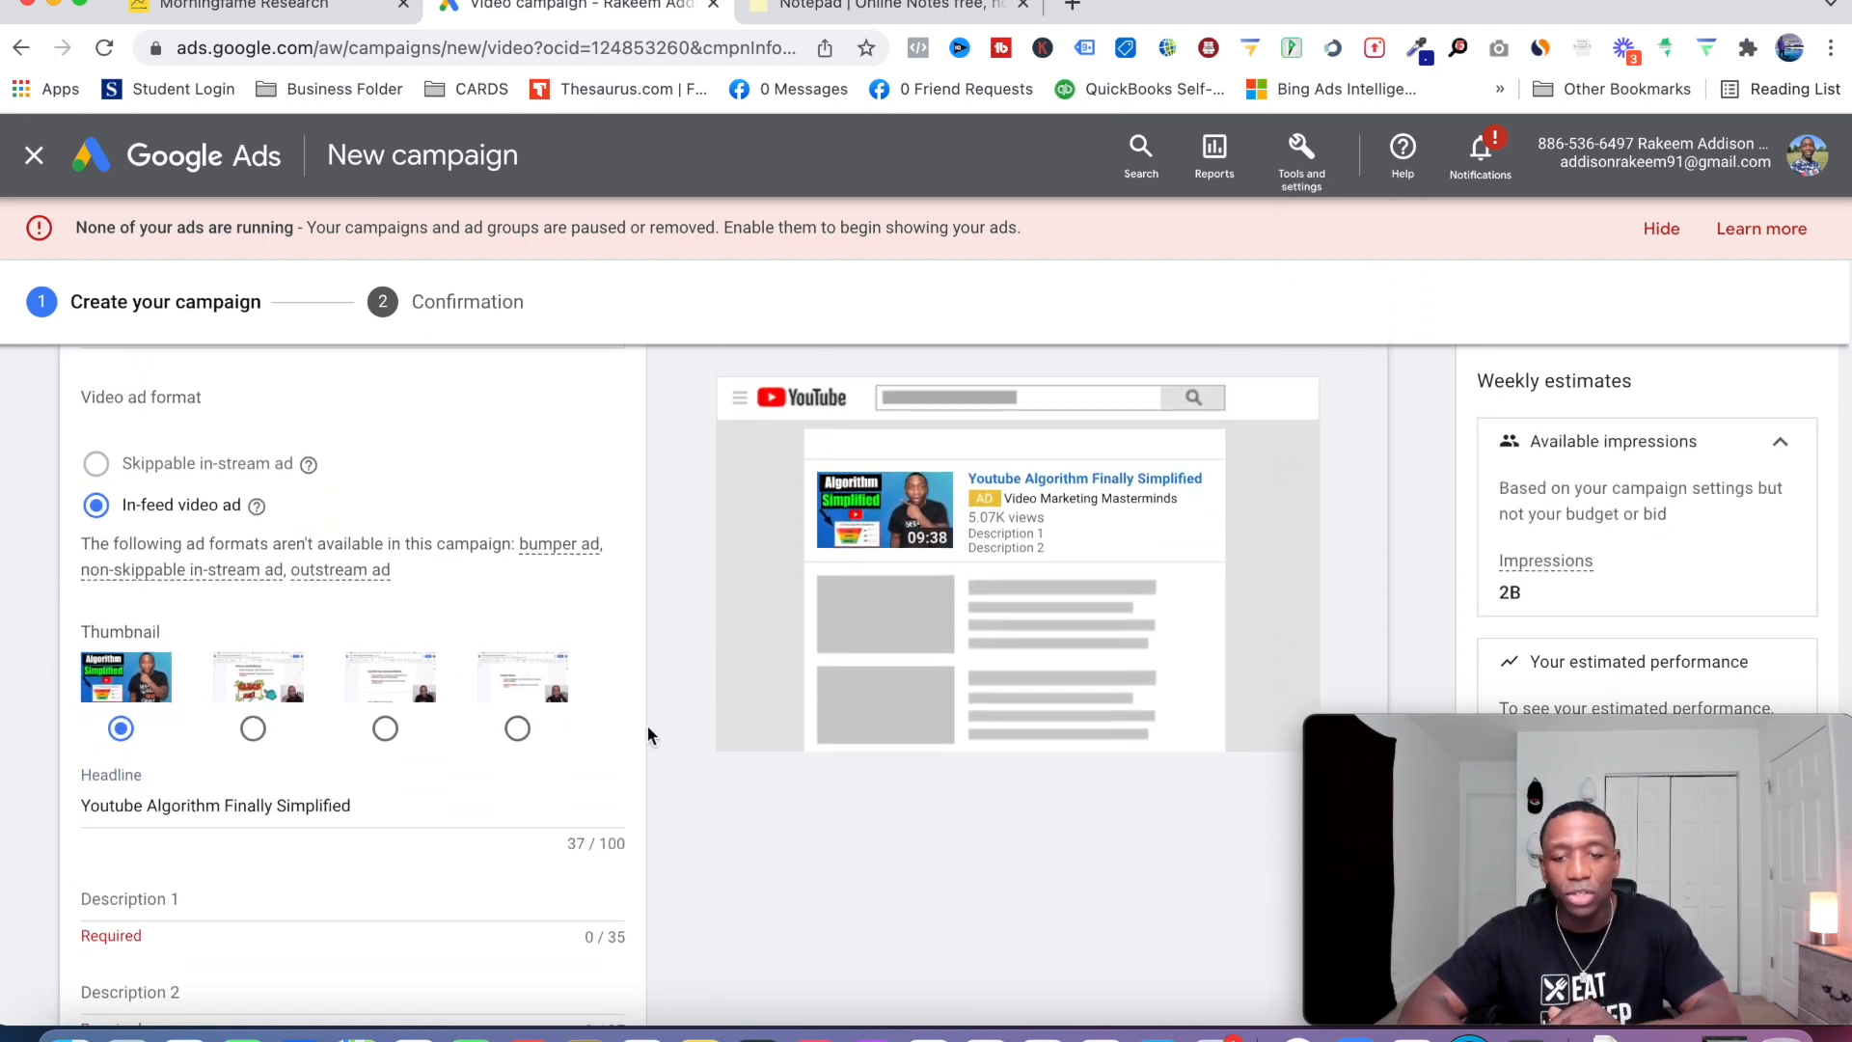
scroll(647, 725, up, 1)
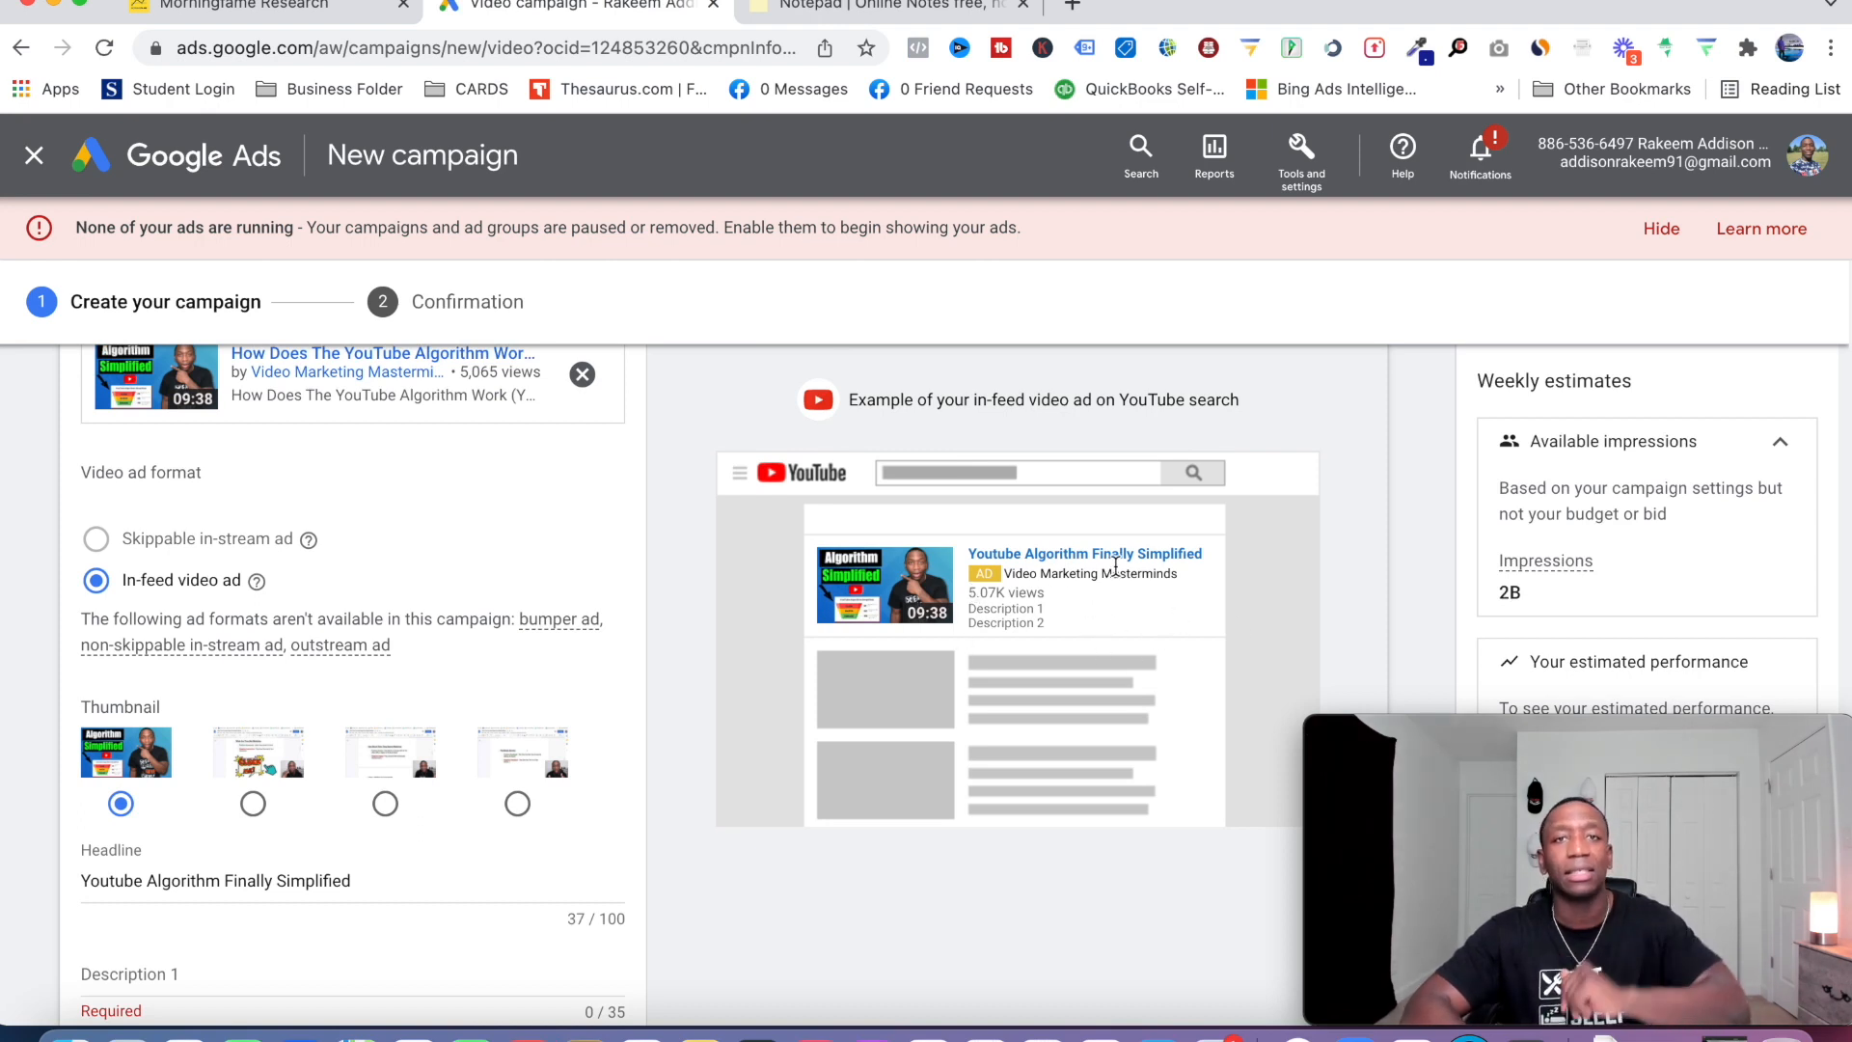
Copy "Learn the real truth about the" from the online Notepad into the ad's Description 1.
click(837, 8)
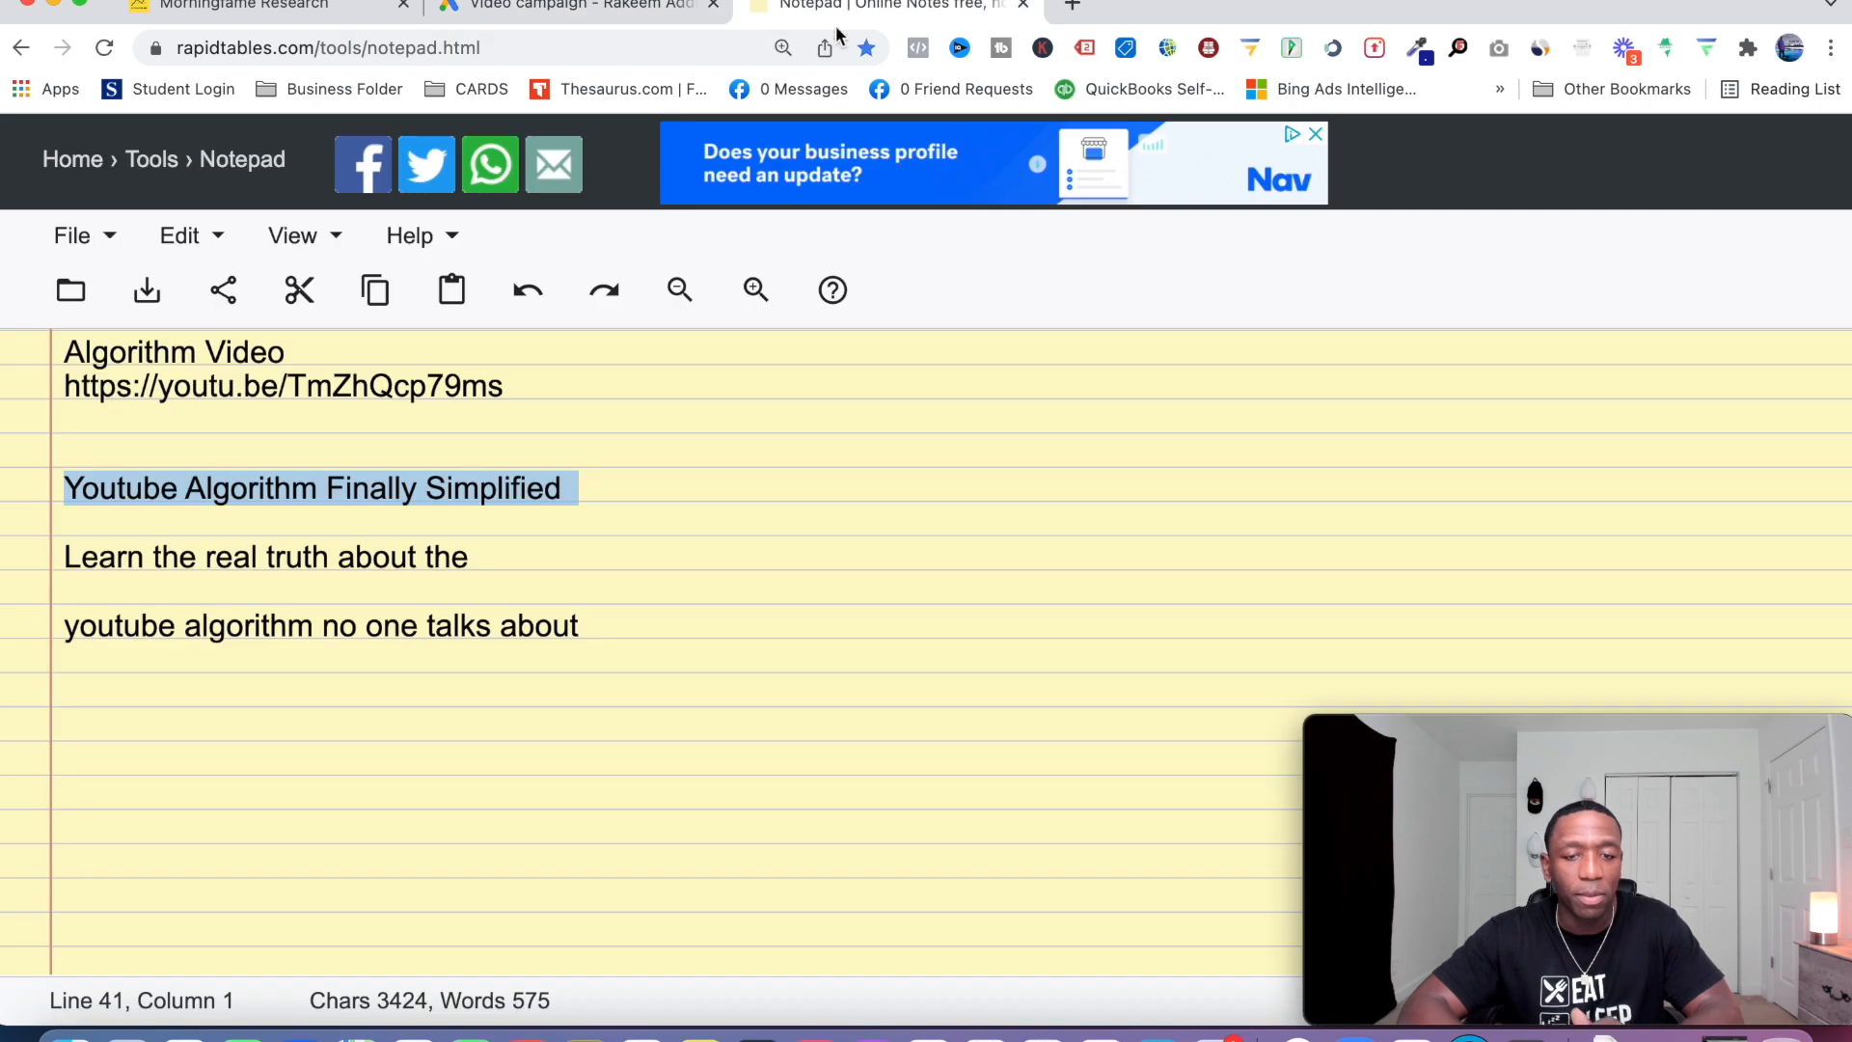
triple_click(212, 562)
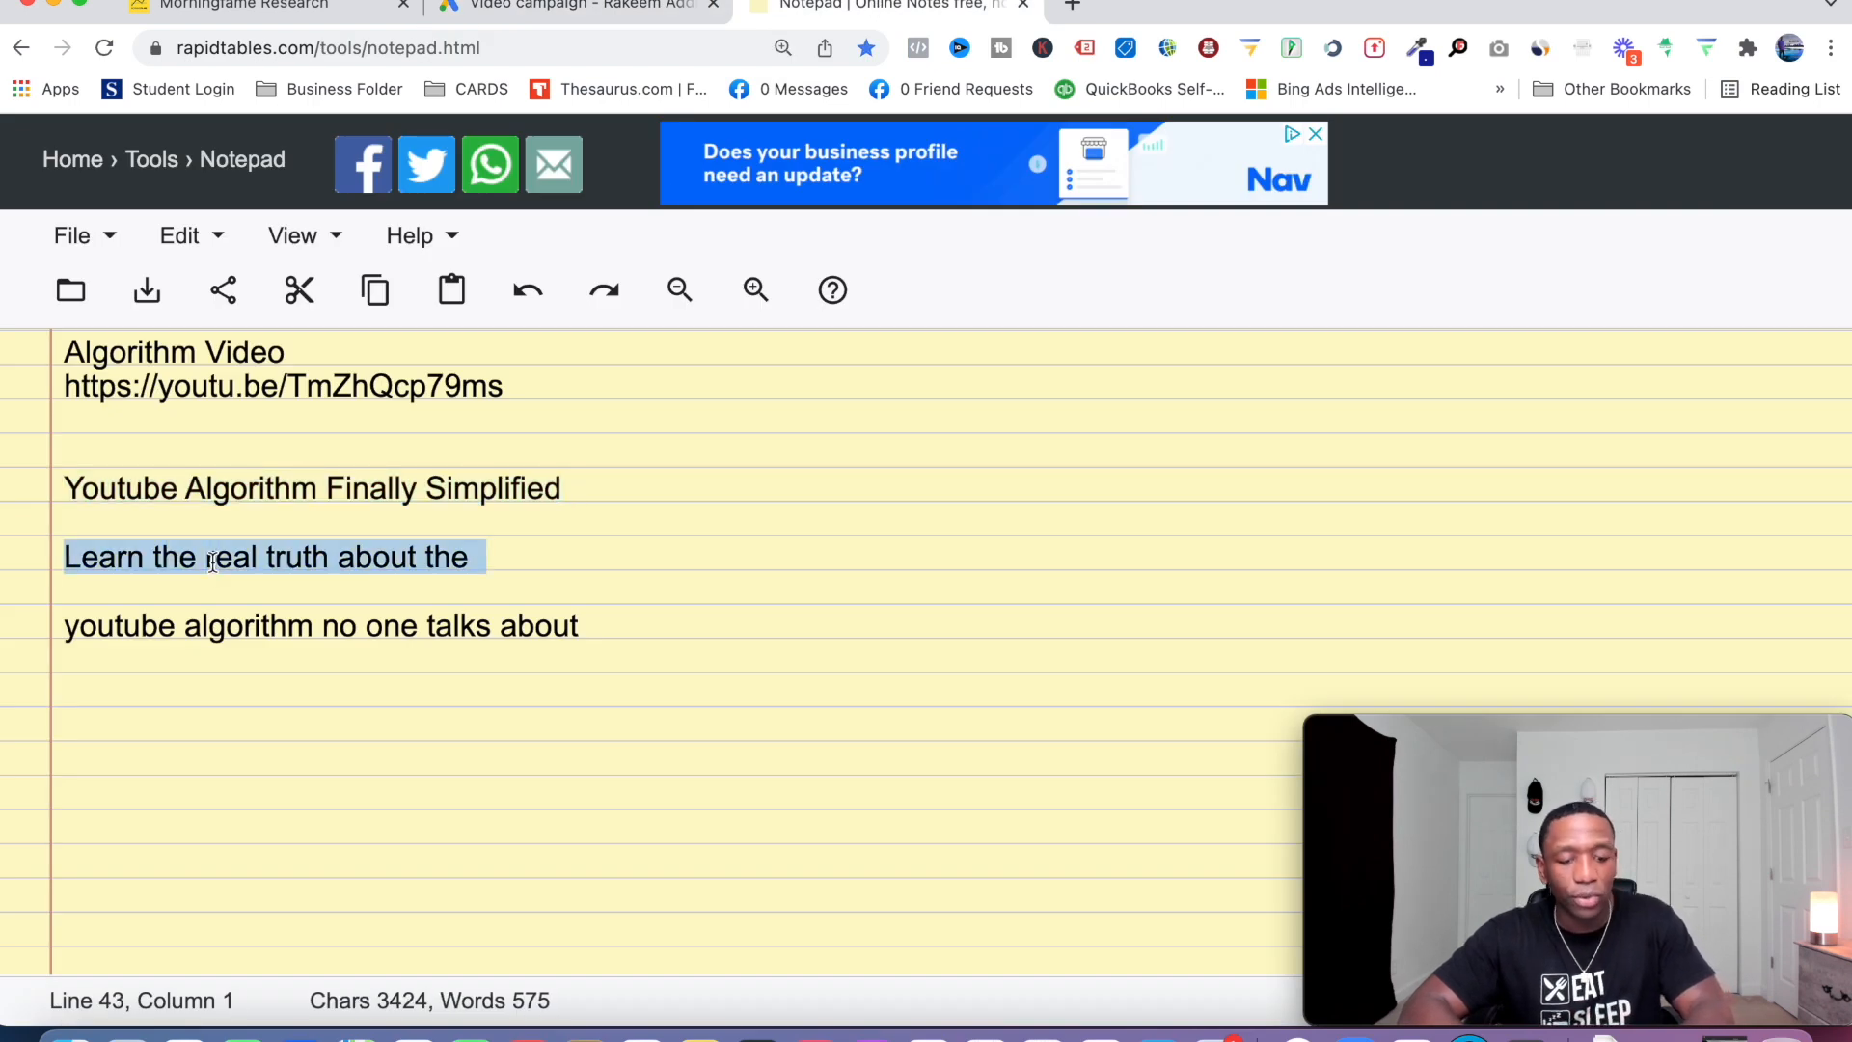
click(608, 8)
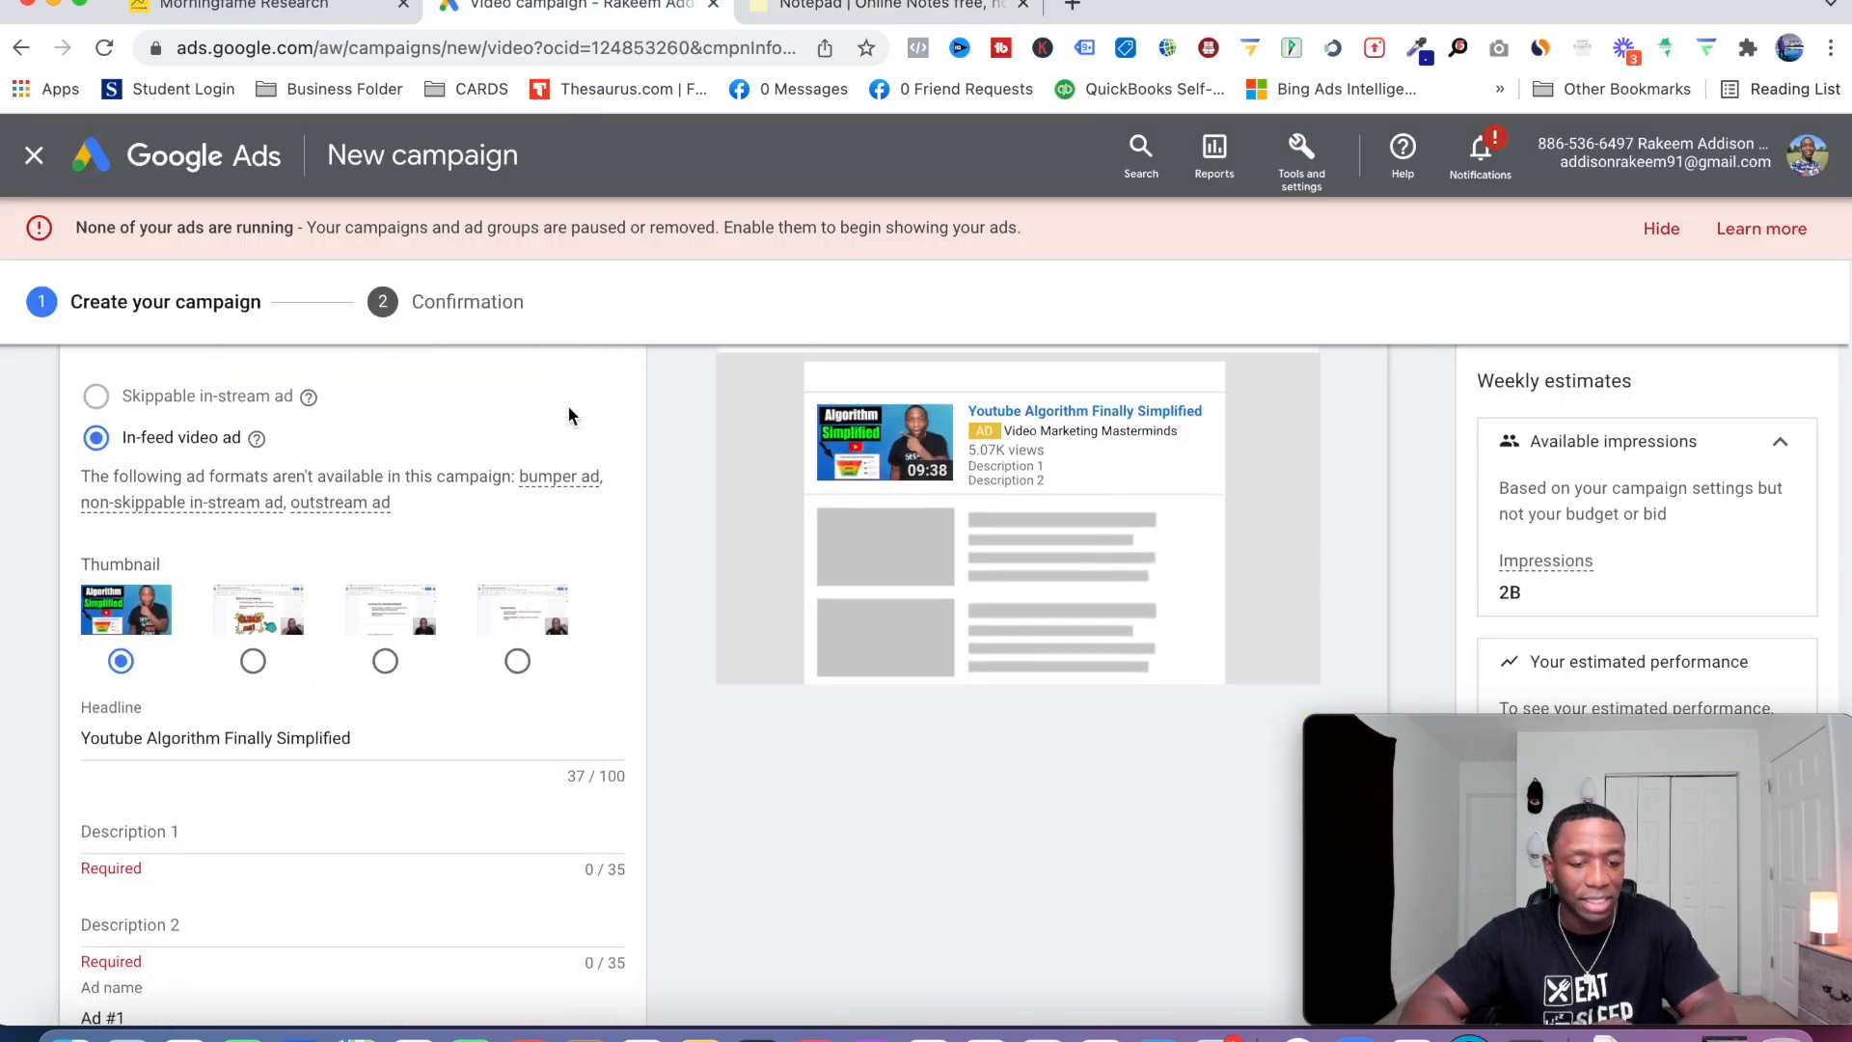
scroll(567, 415, down, 5)
click(174, 564)
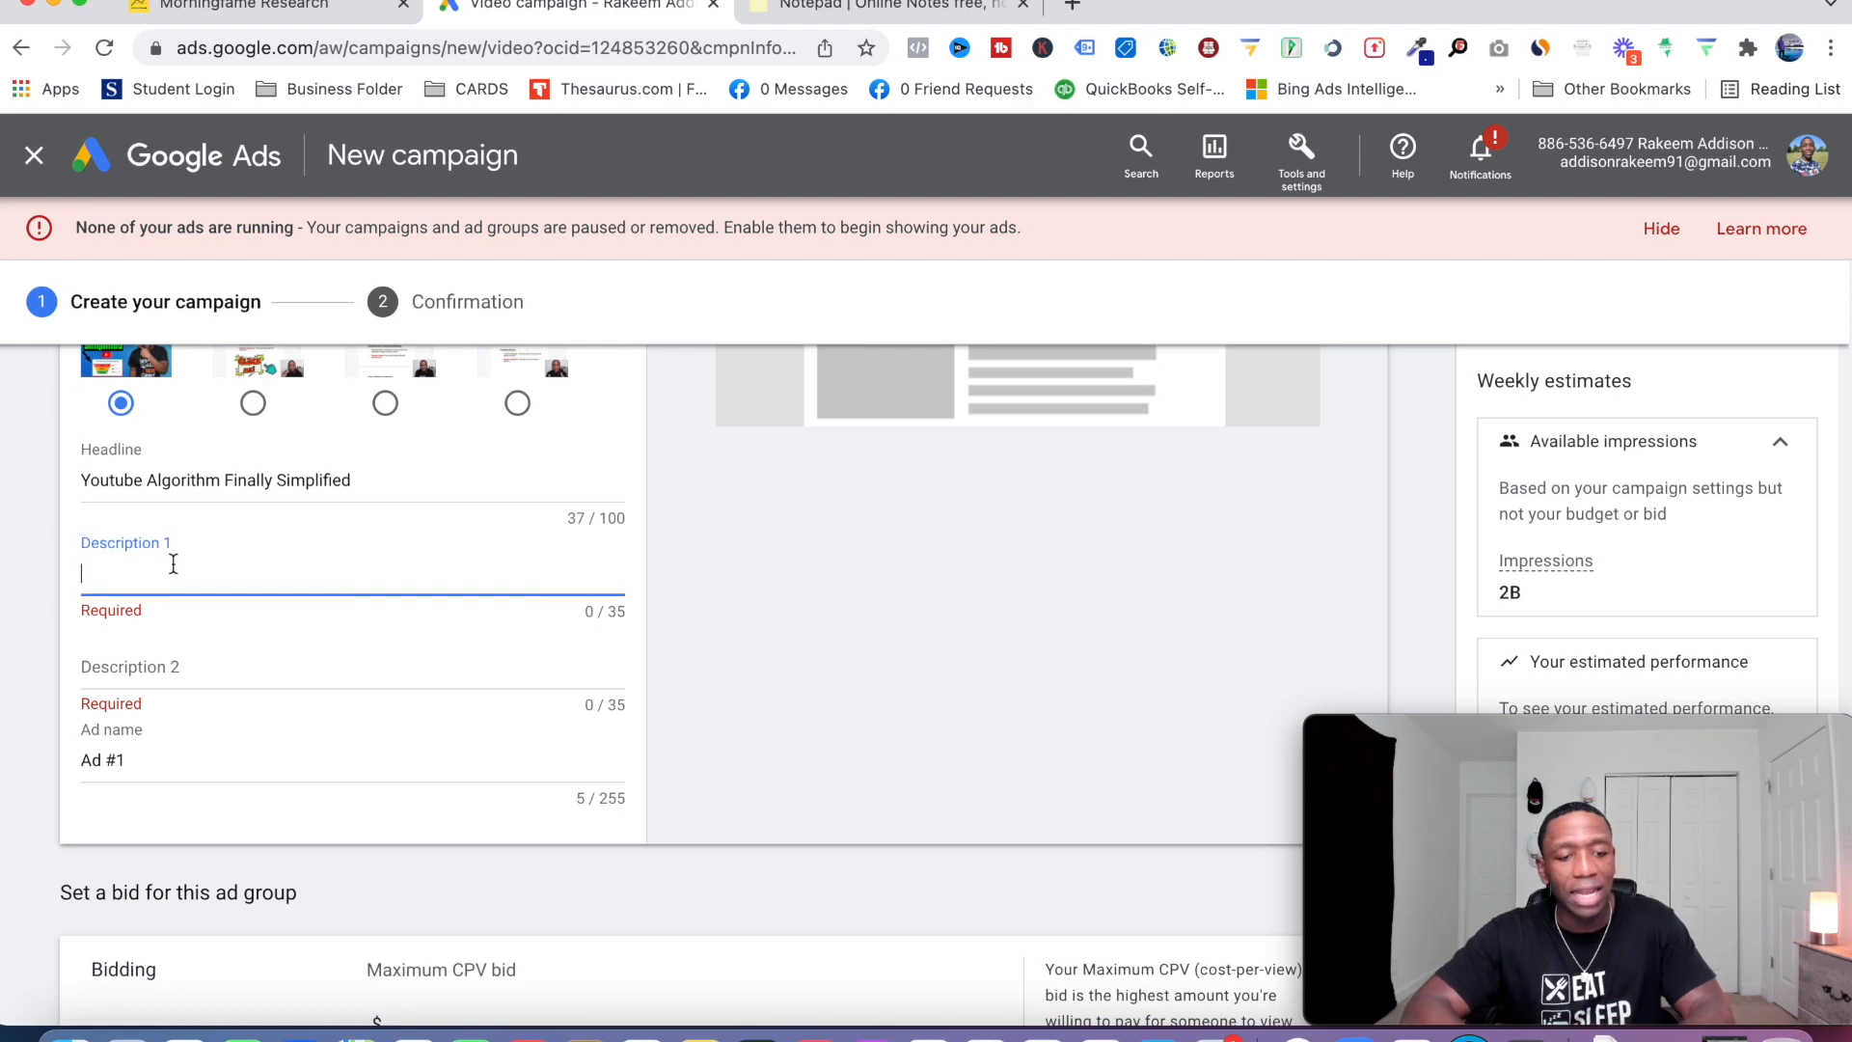
key(super+v)
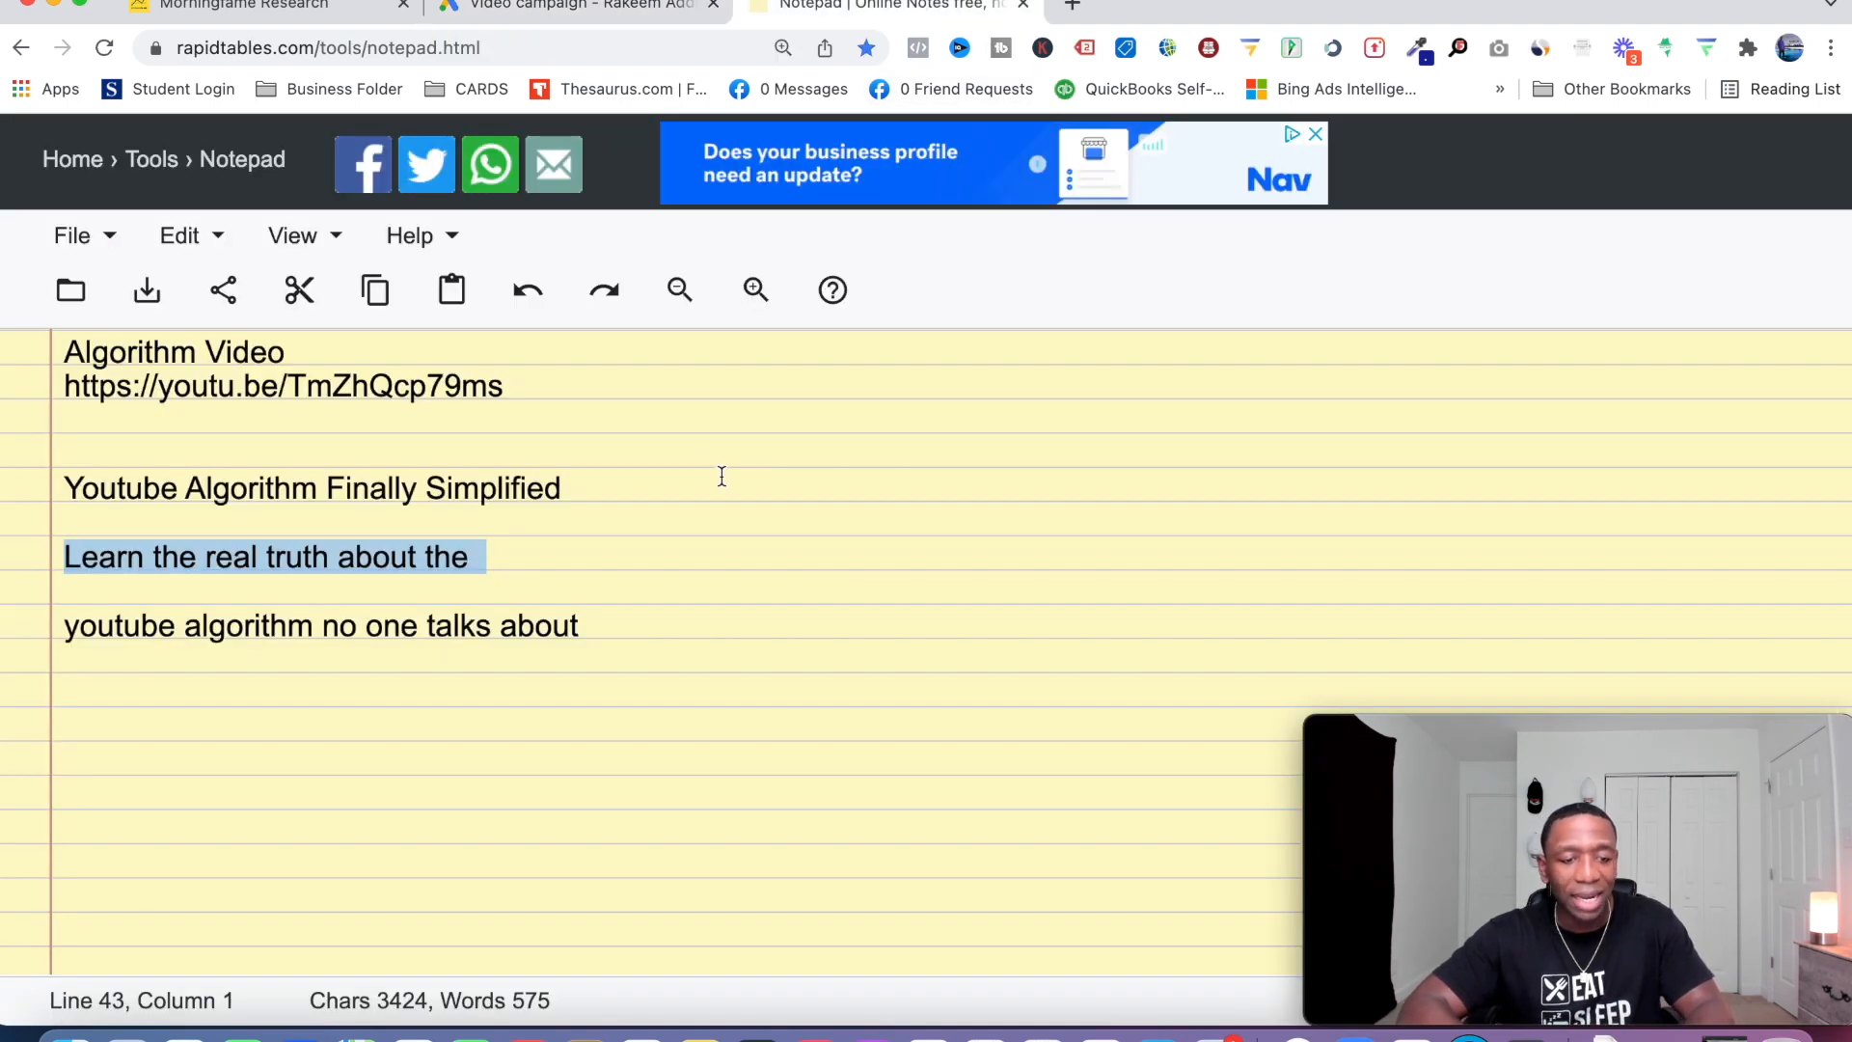
Copy "youtube algorithm no one talks about" from the online Notepad into the ad's Description 2.
triple_click(350, 632)
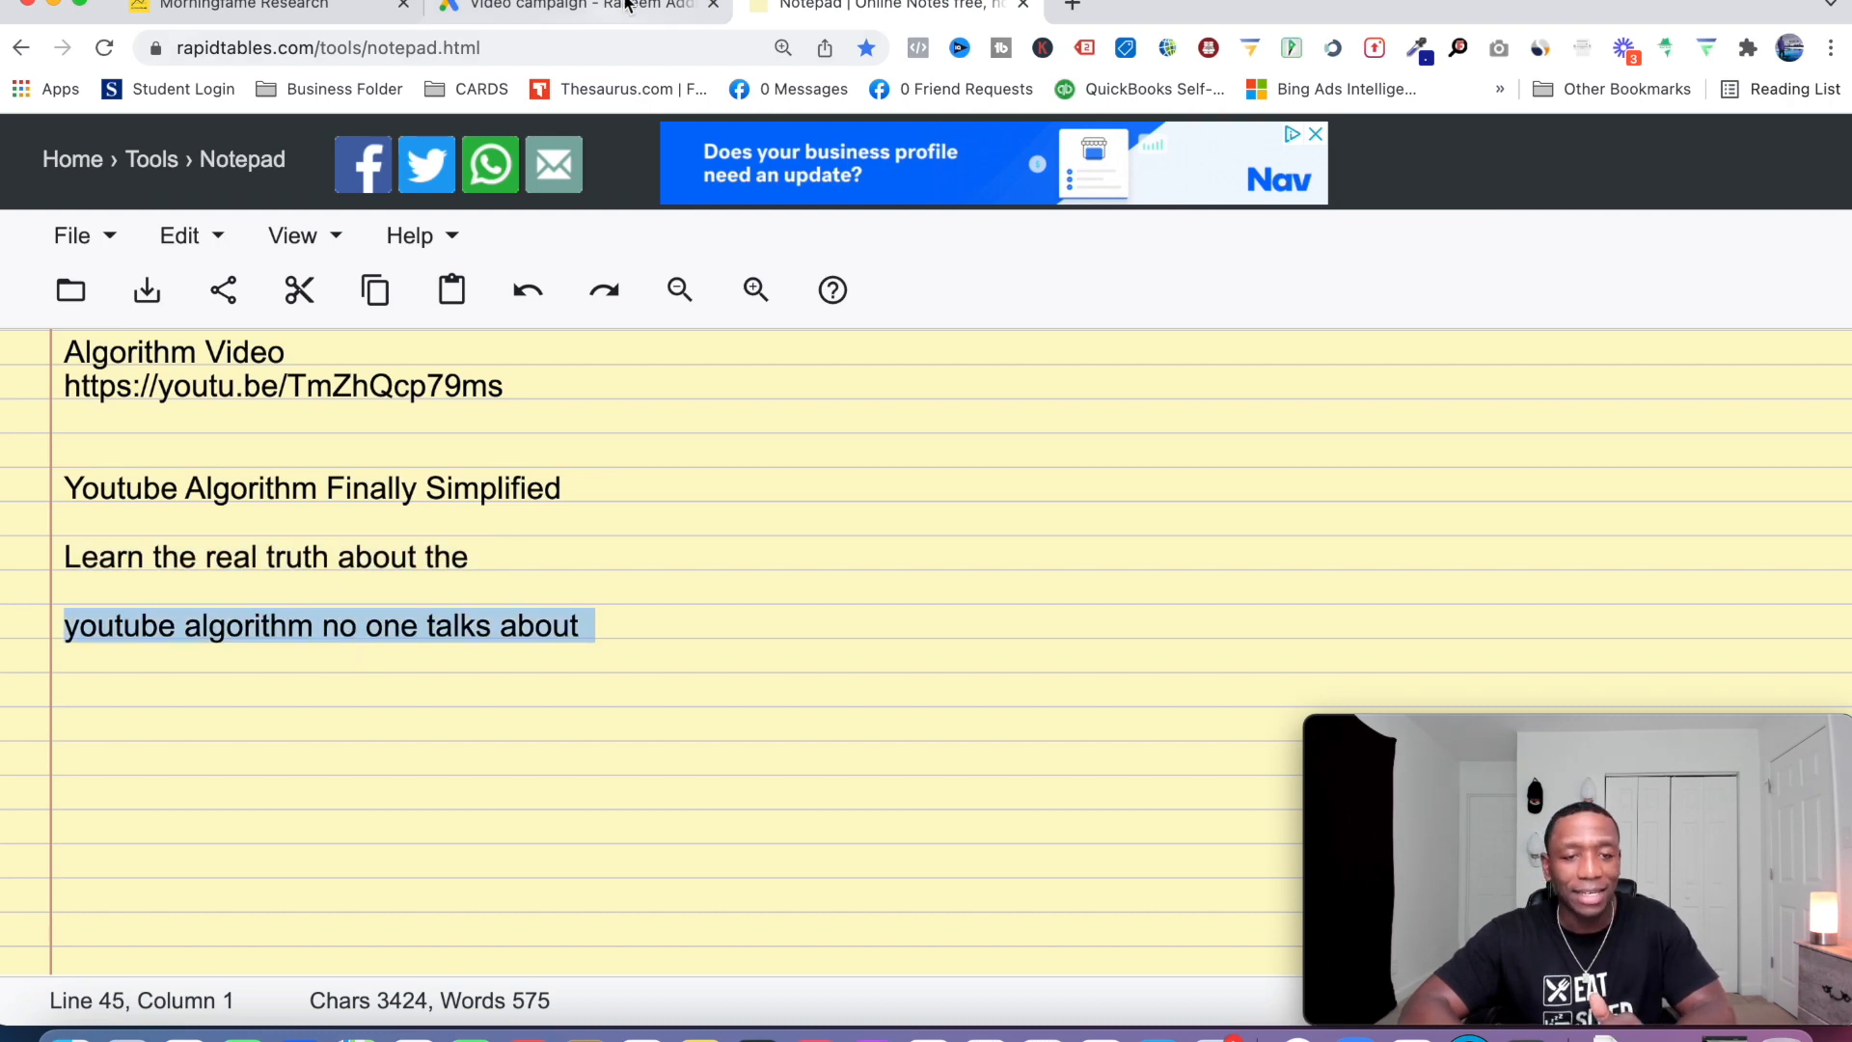
click(575, 6)
click(184, 668)
key(super+v)
click(679, 631)
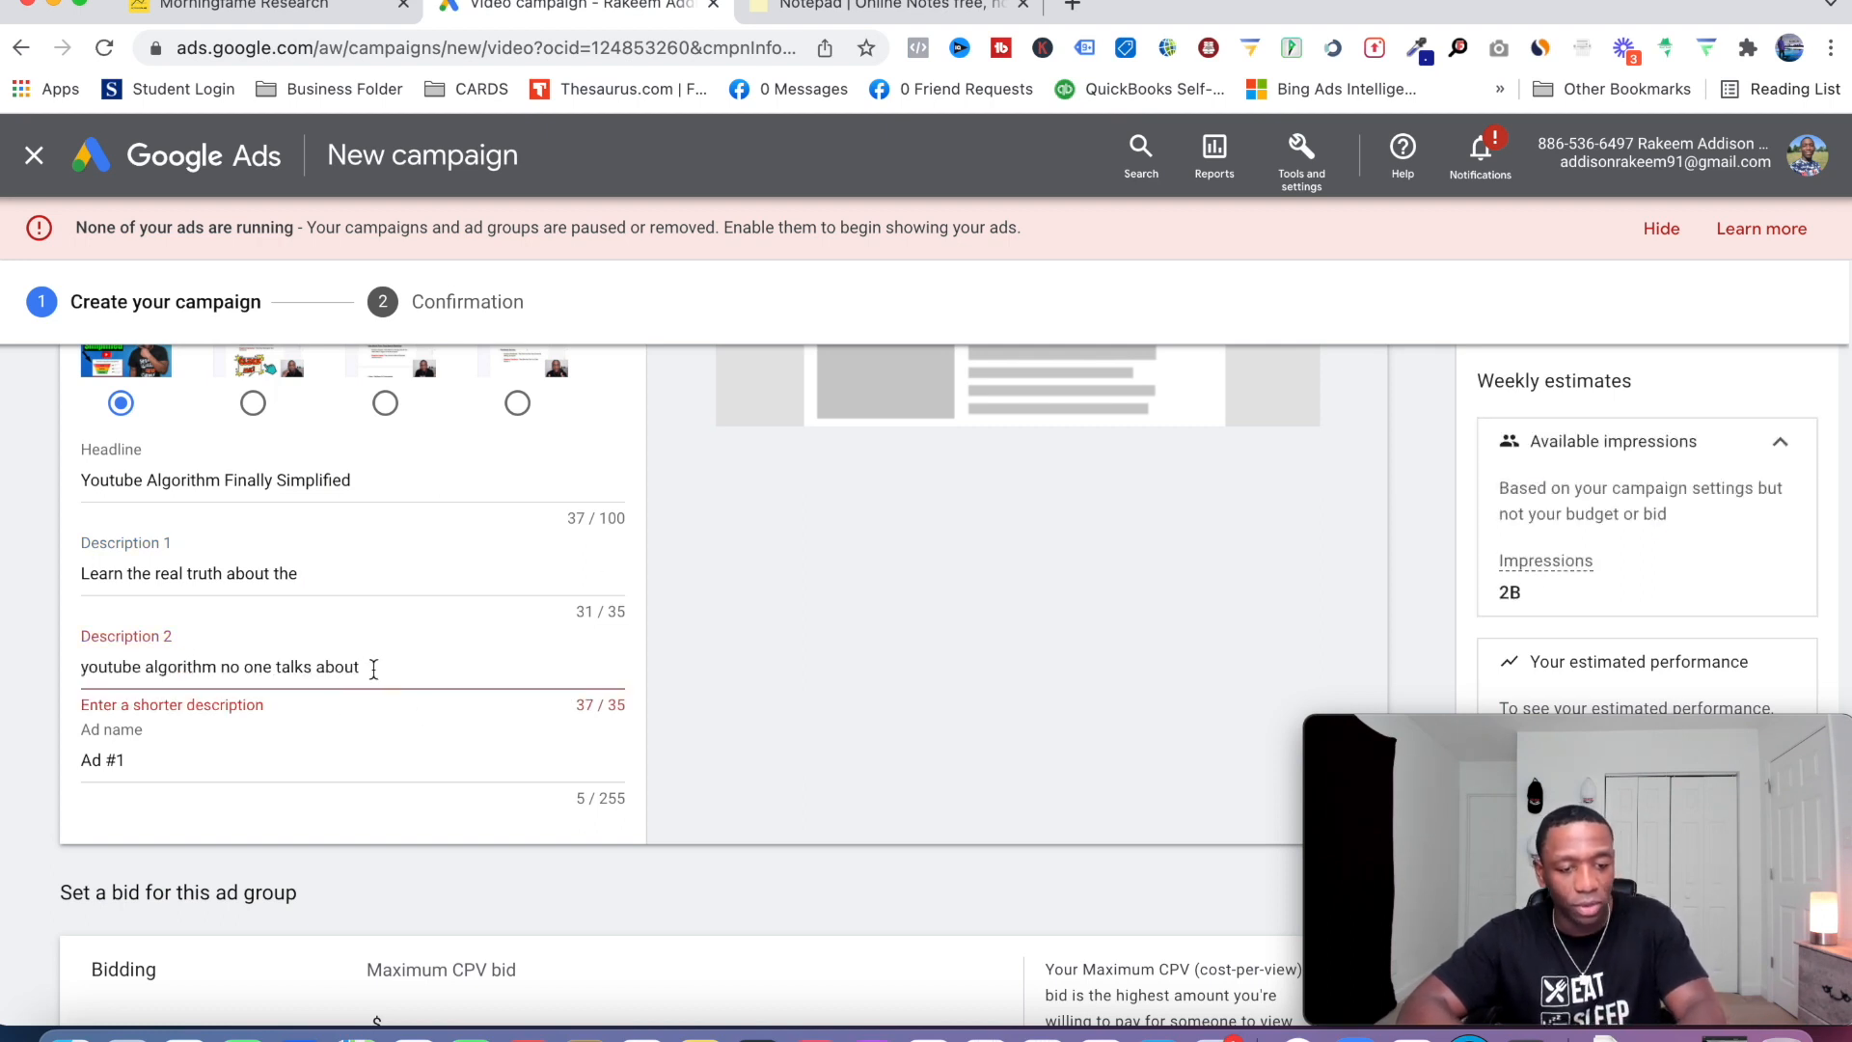
Shorten Description 2 to "youtube algorithm" and check the finished ad text in the preview.
drag(360, 667, 221, 664)
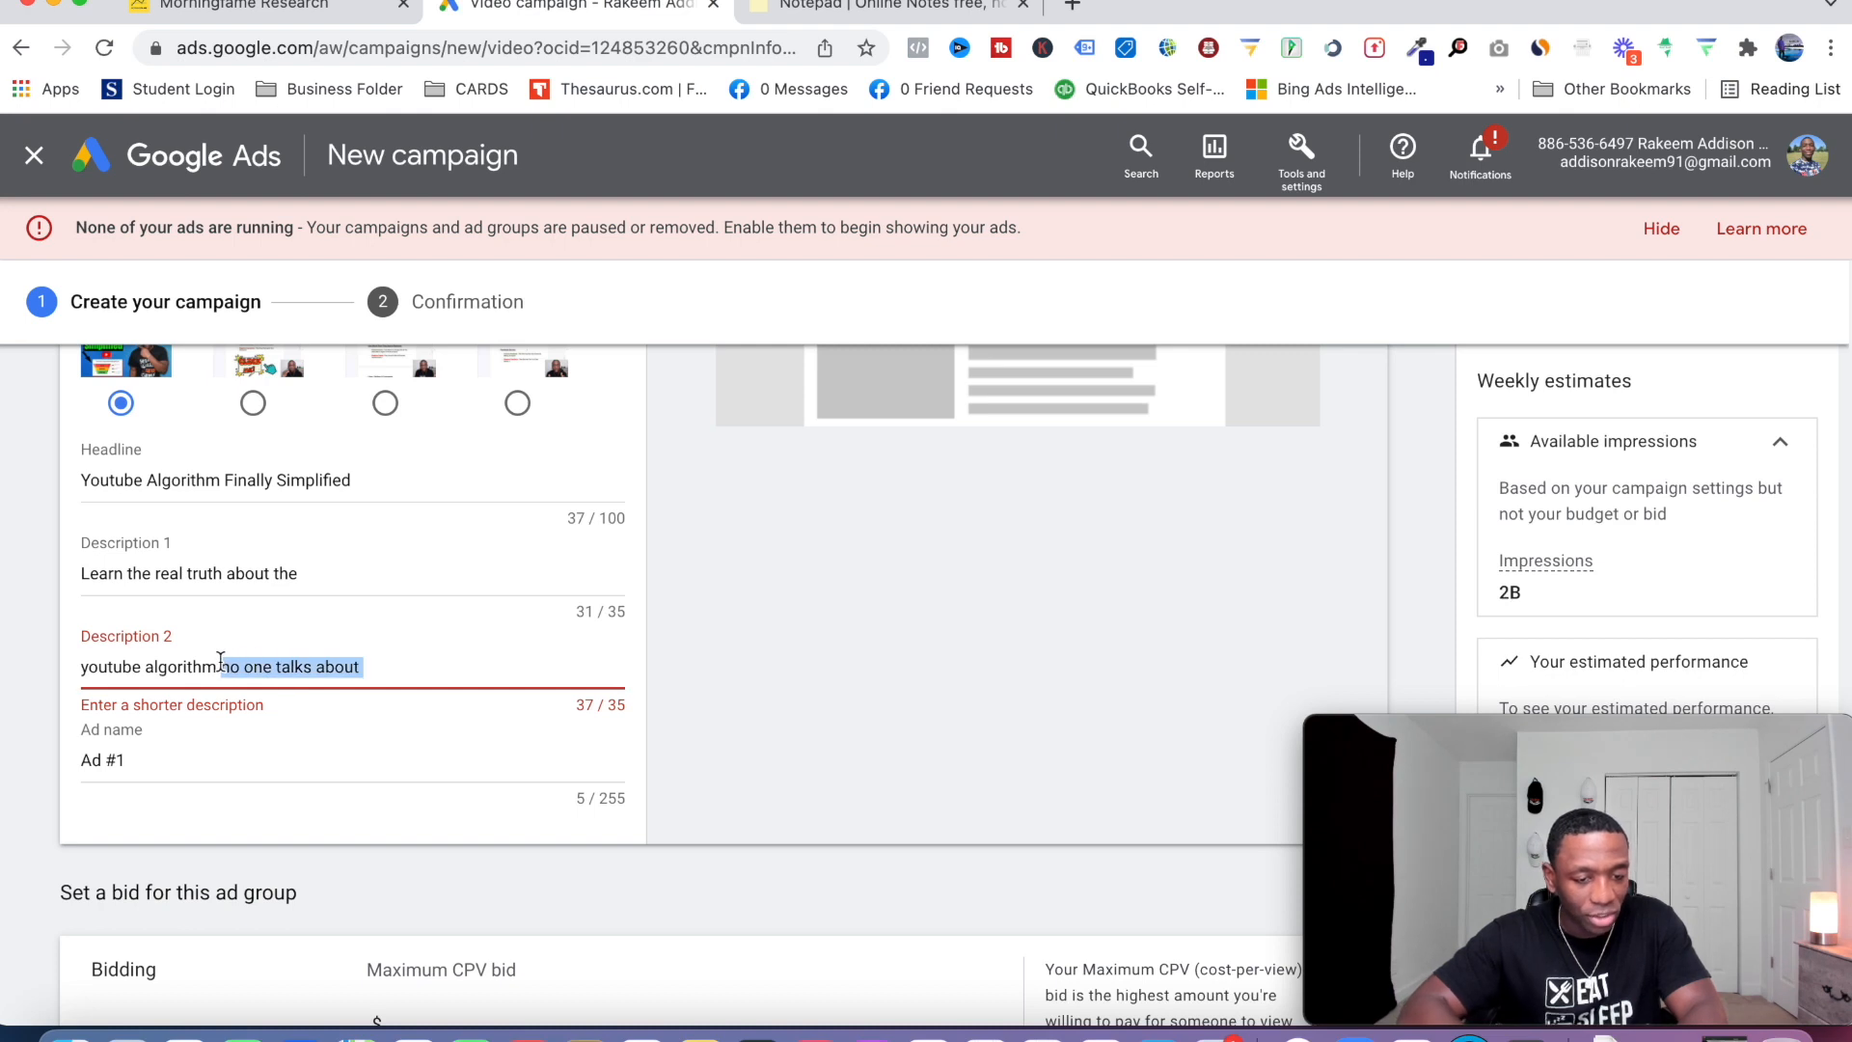
key(BackSpace)
click(891, 633)
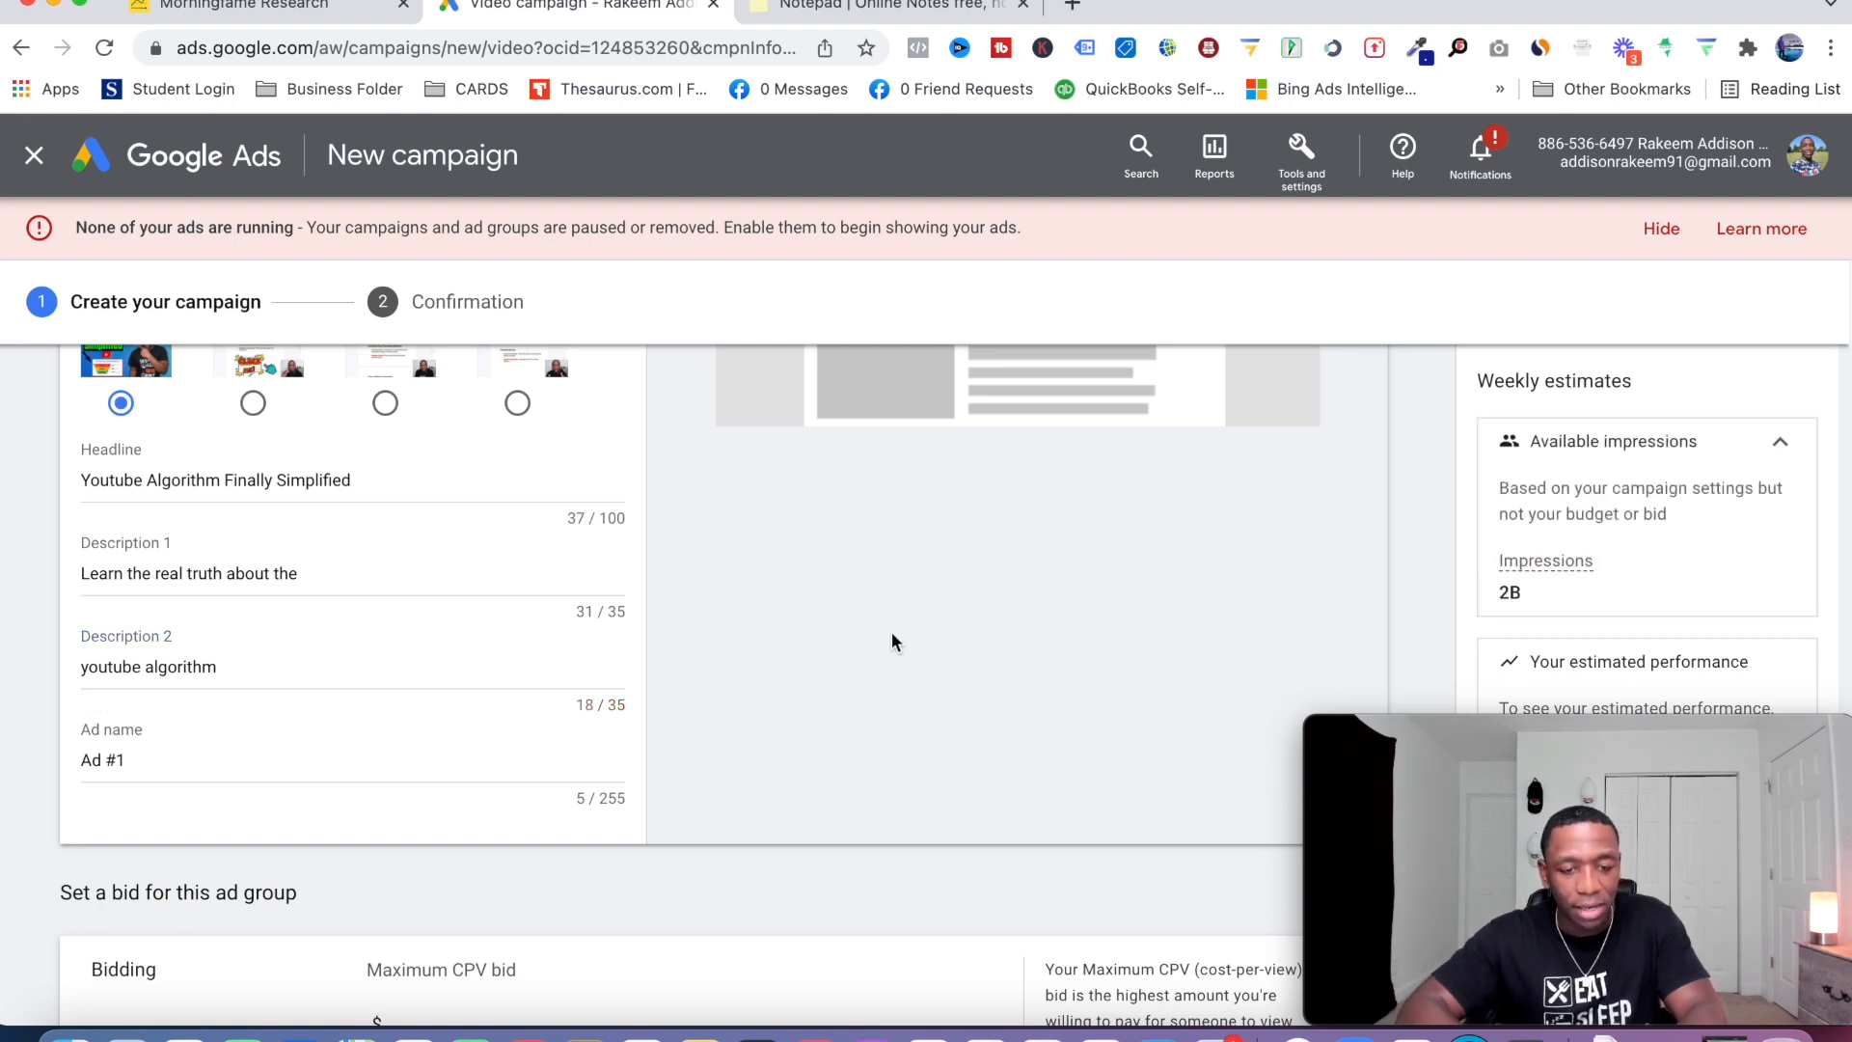
scroll(891, 633, up, 3)
scroll(892, 632, up, 3)
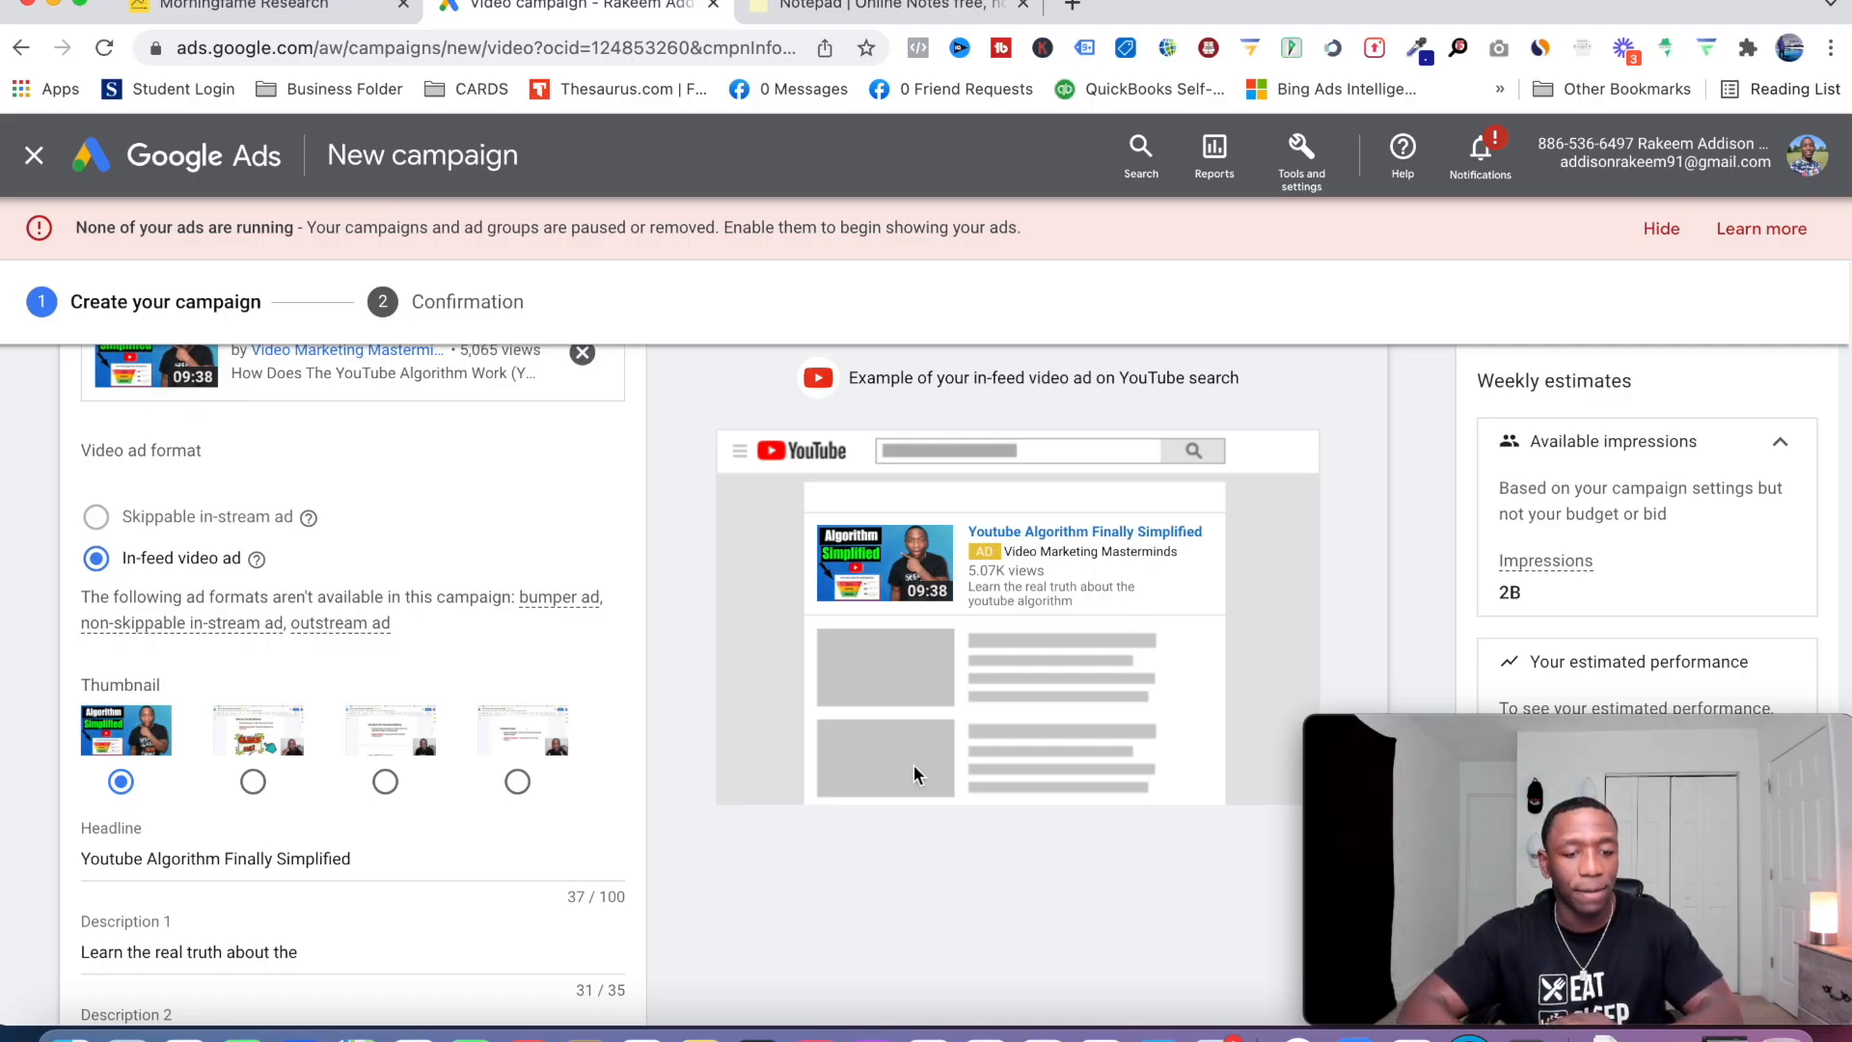
Rename the video ad as "Algo Ad".
scroll(913, 772, down, 3)
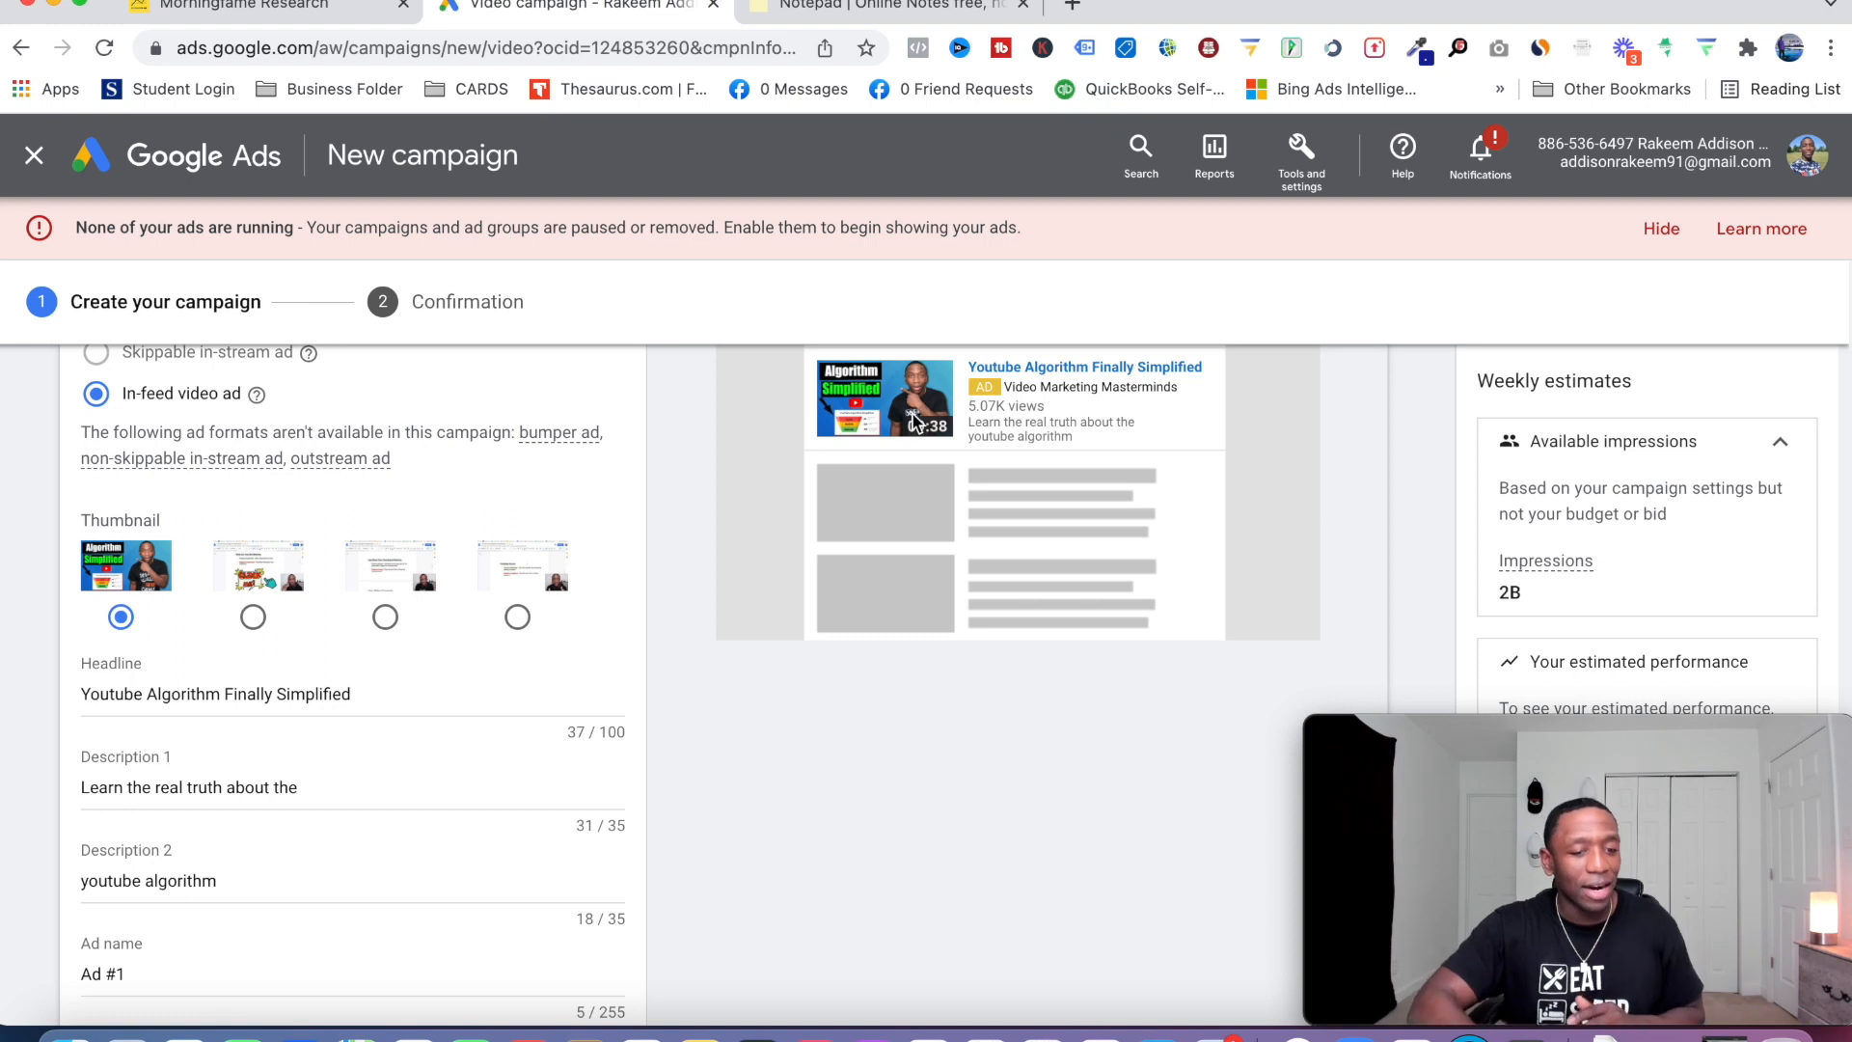
scroll(913, 422, down, 3)
triple_click(112, 659)
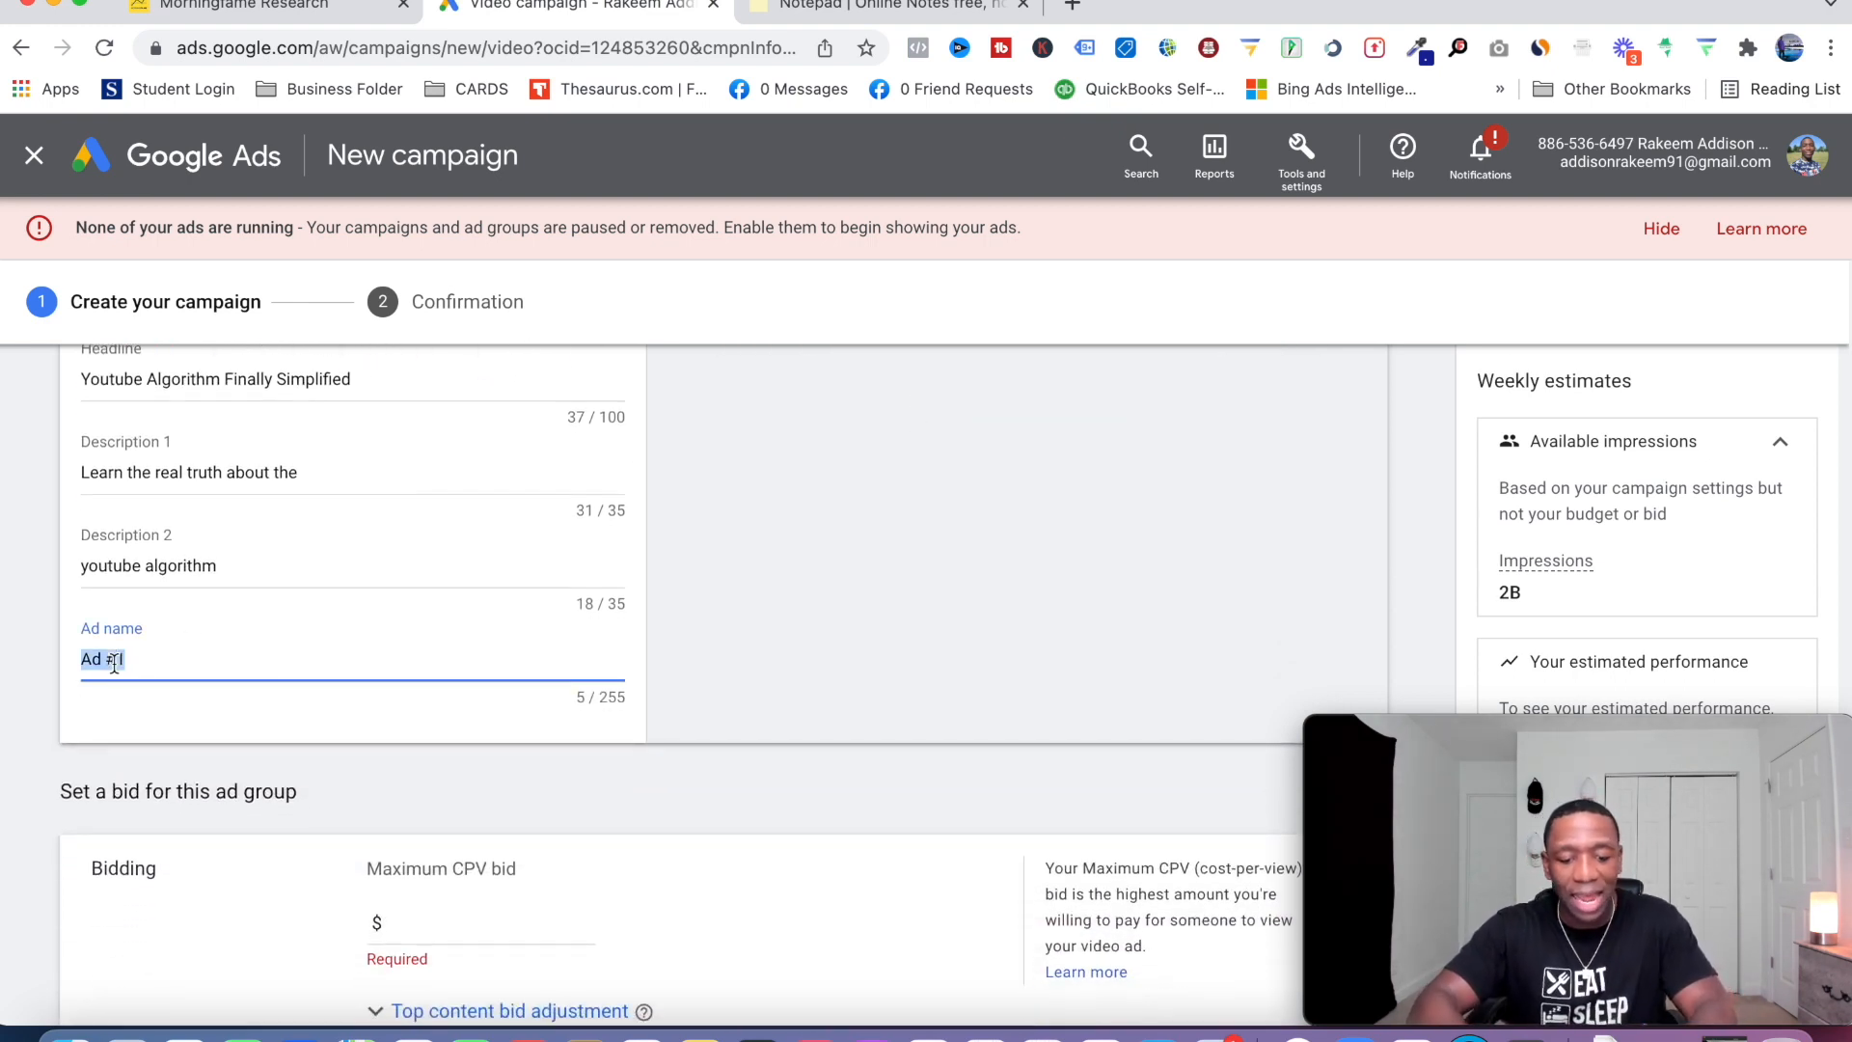
text(Alg)
key(BackSpace)
key(BackSpace)
text(Algo Ad)
click(831, 619)
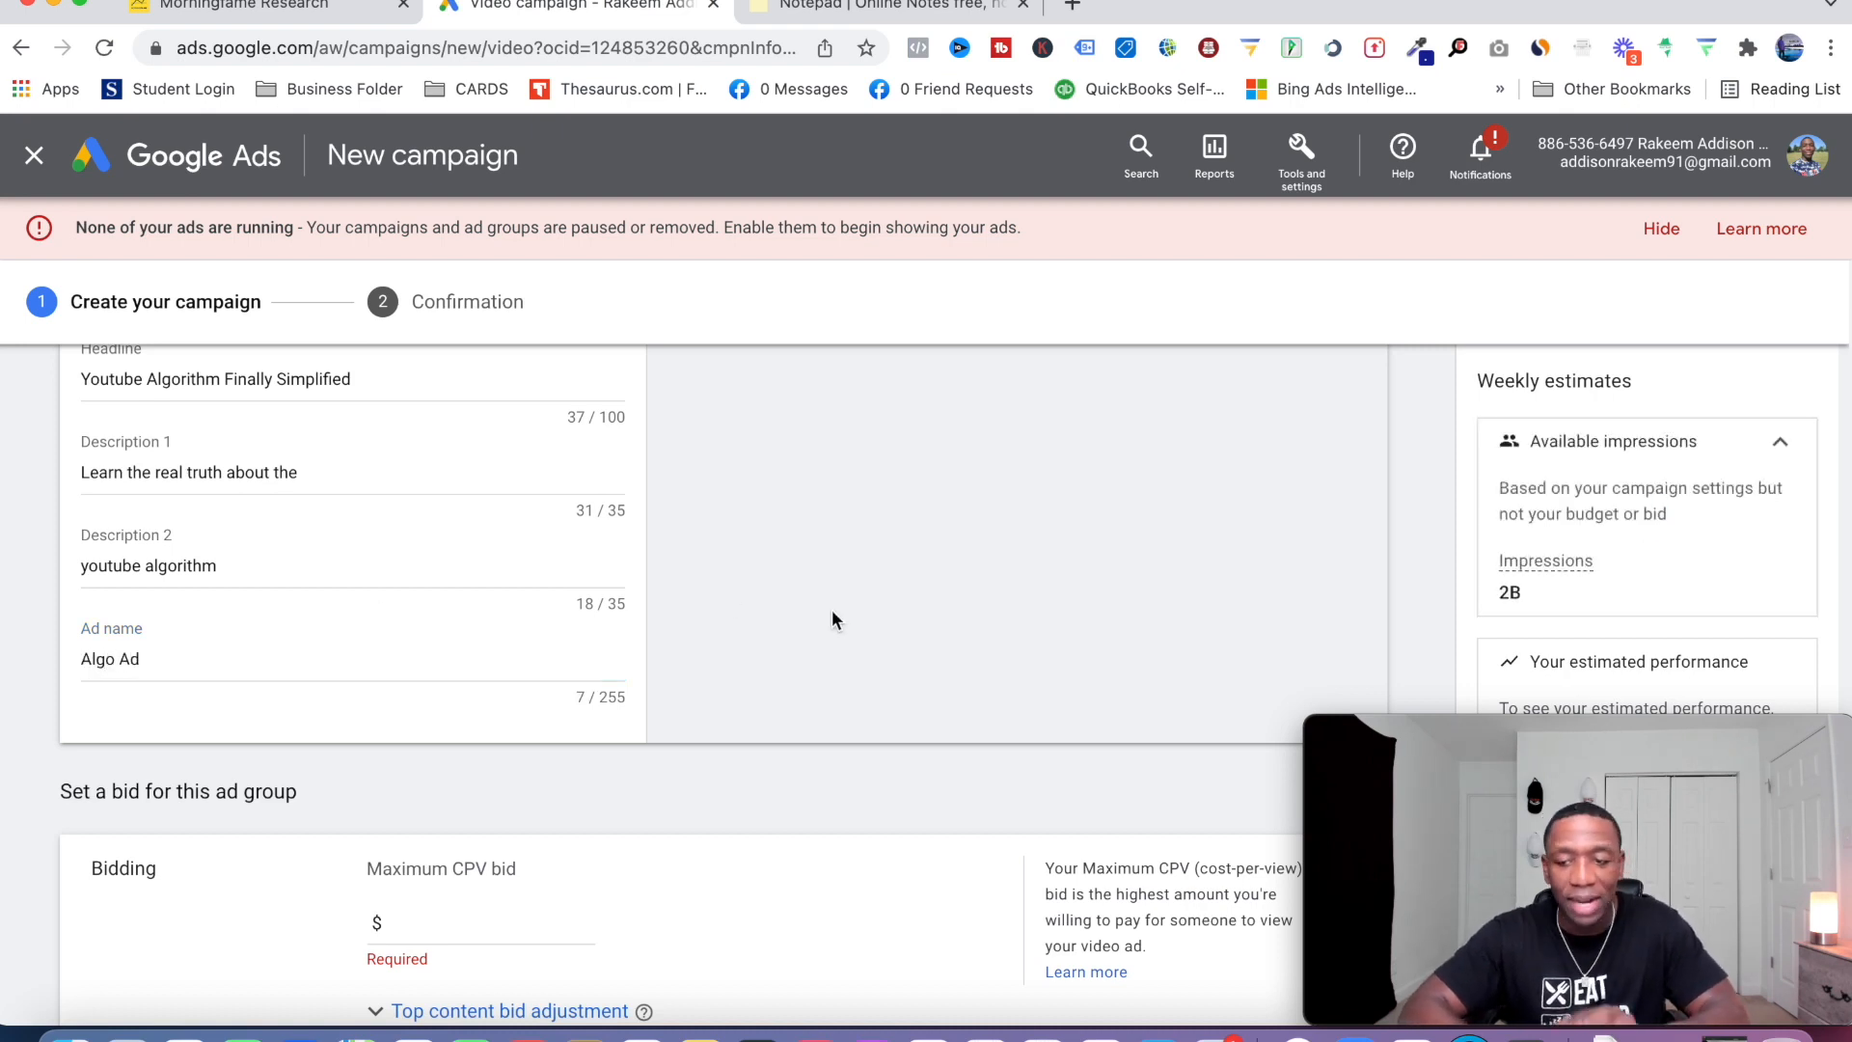
Try maximum CPV bids of $0.30 and $0.50 for the ad group.
scroll(831, 619, down, 2)
scroll(1483, 526, down, 2)
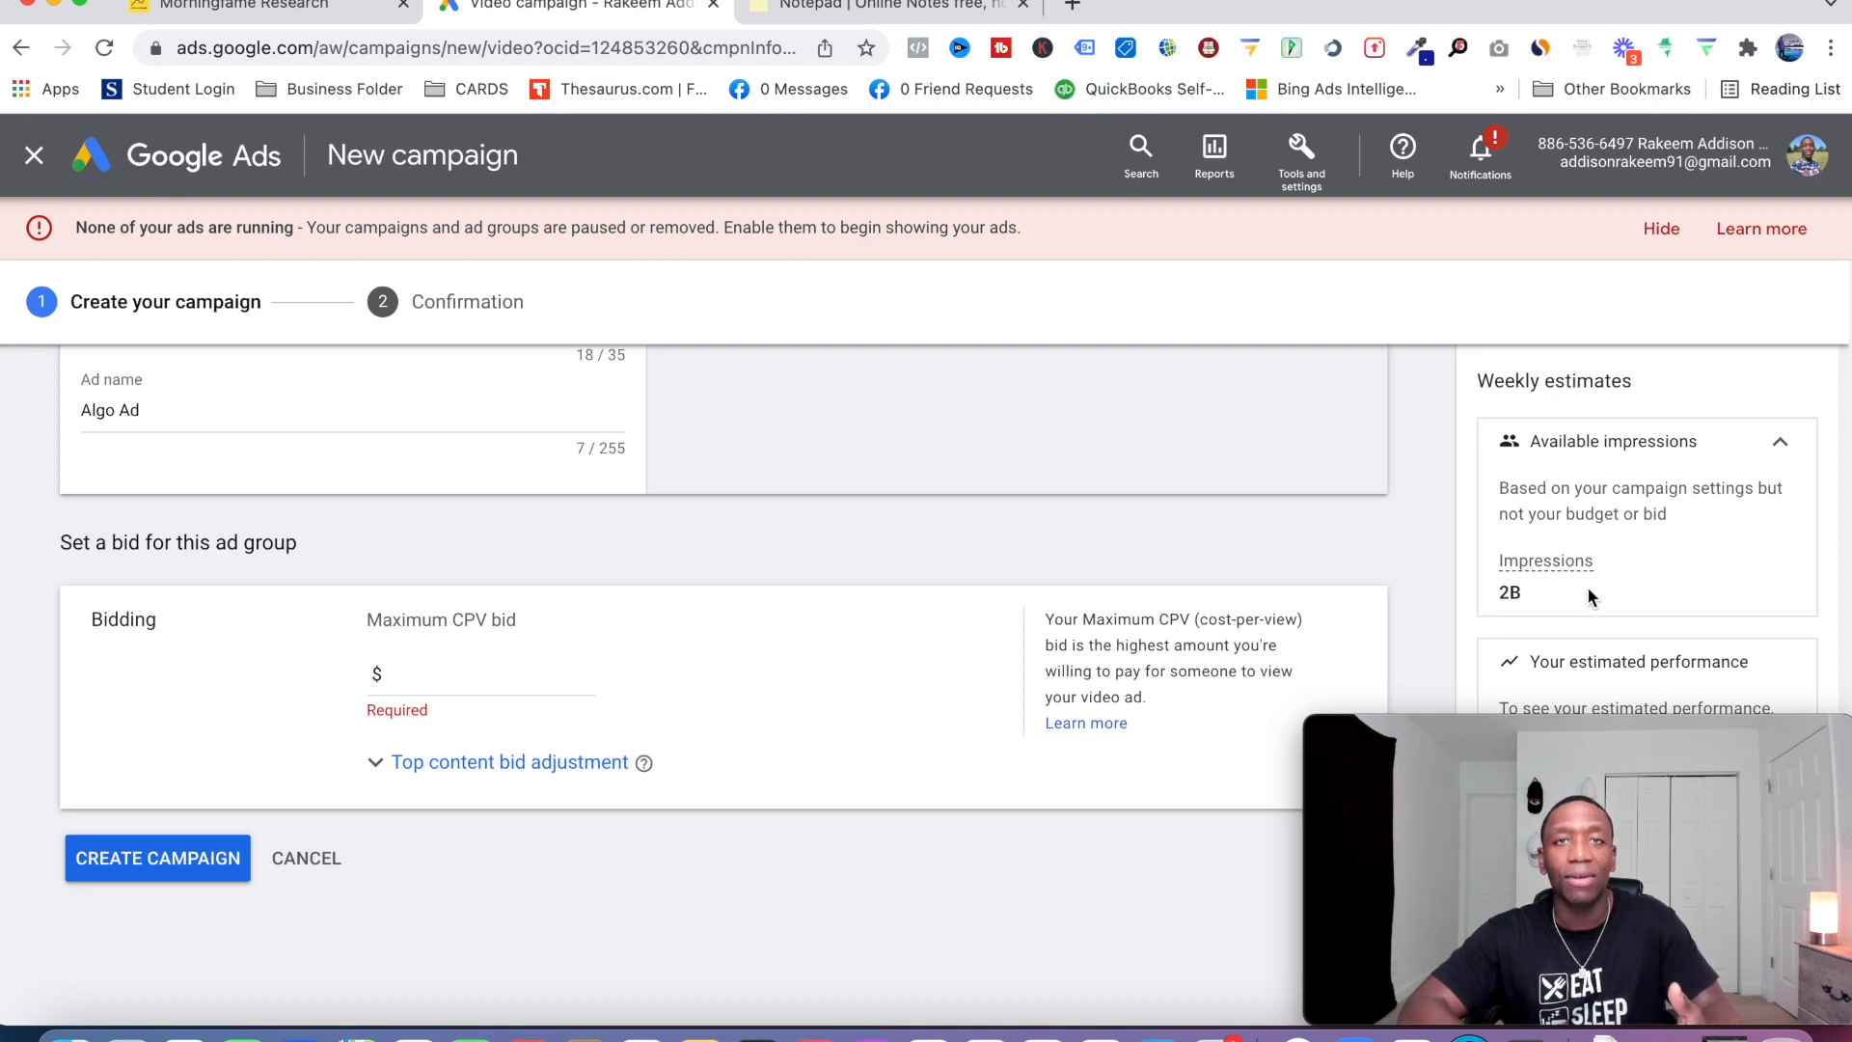
scroll(965, 579, down, 2)
click(468, 574)
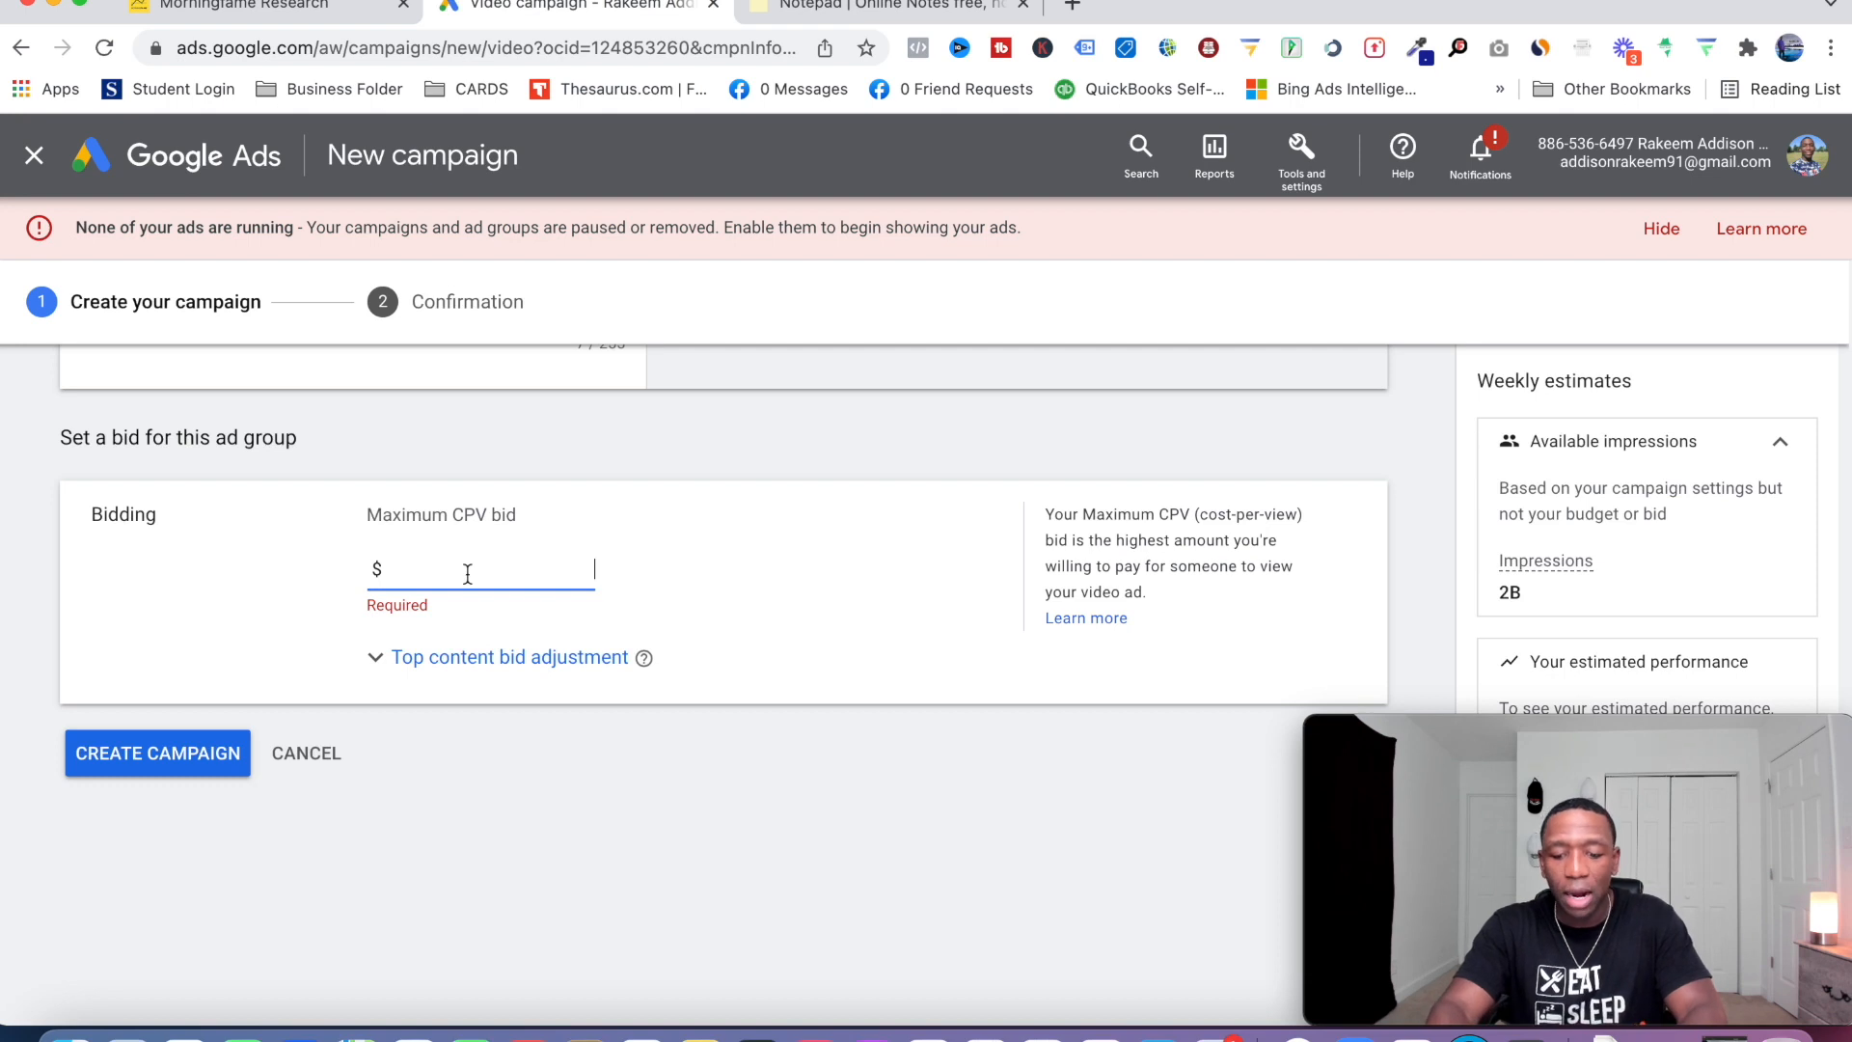
text(0.3)
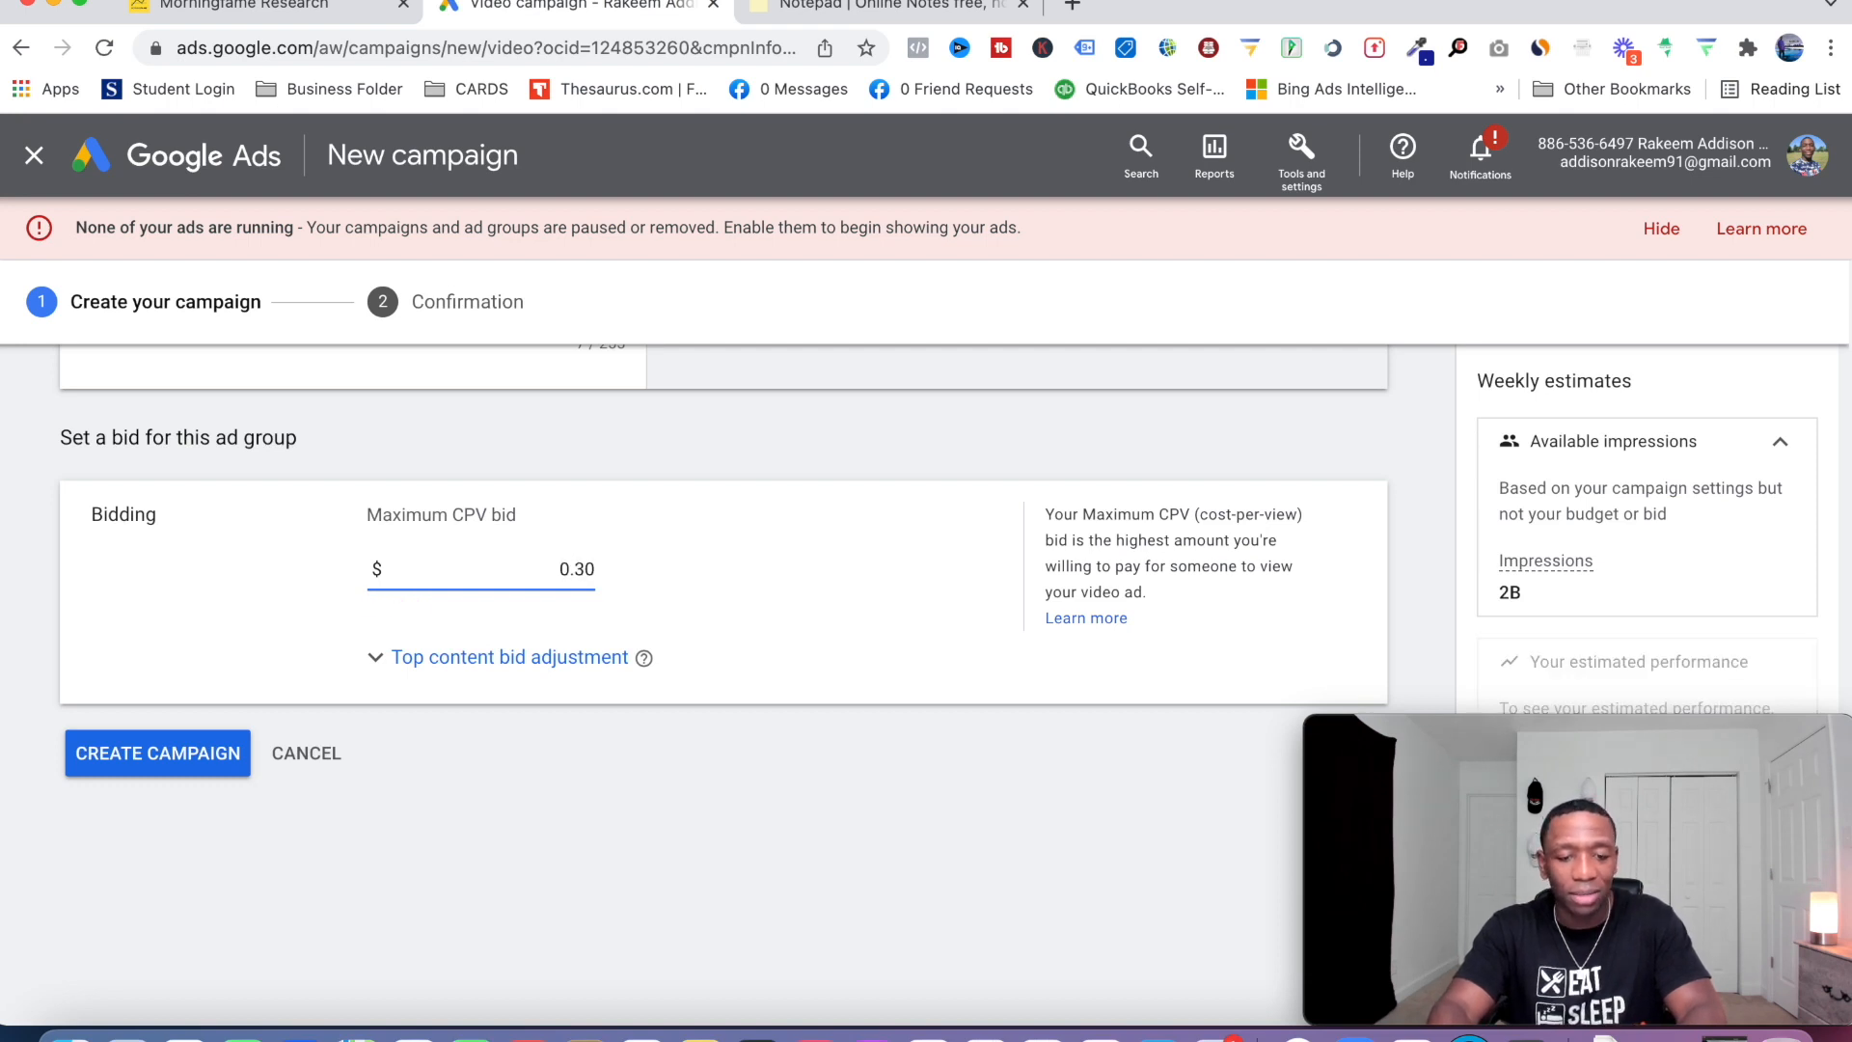
key(BackSpace)
key(BackSpace)
key(BackSpace)
text(0.5)
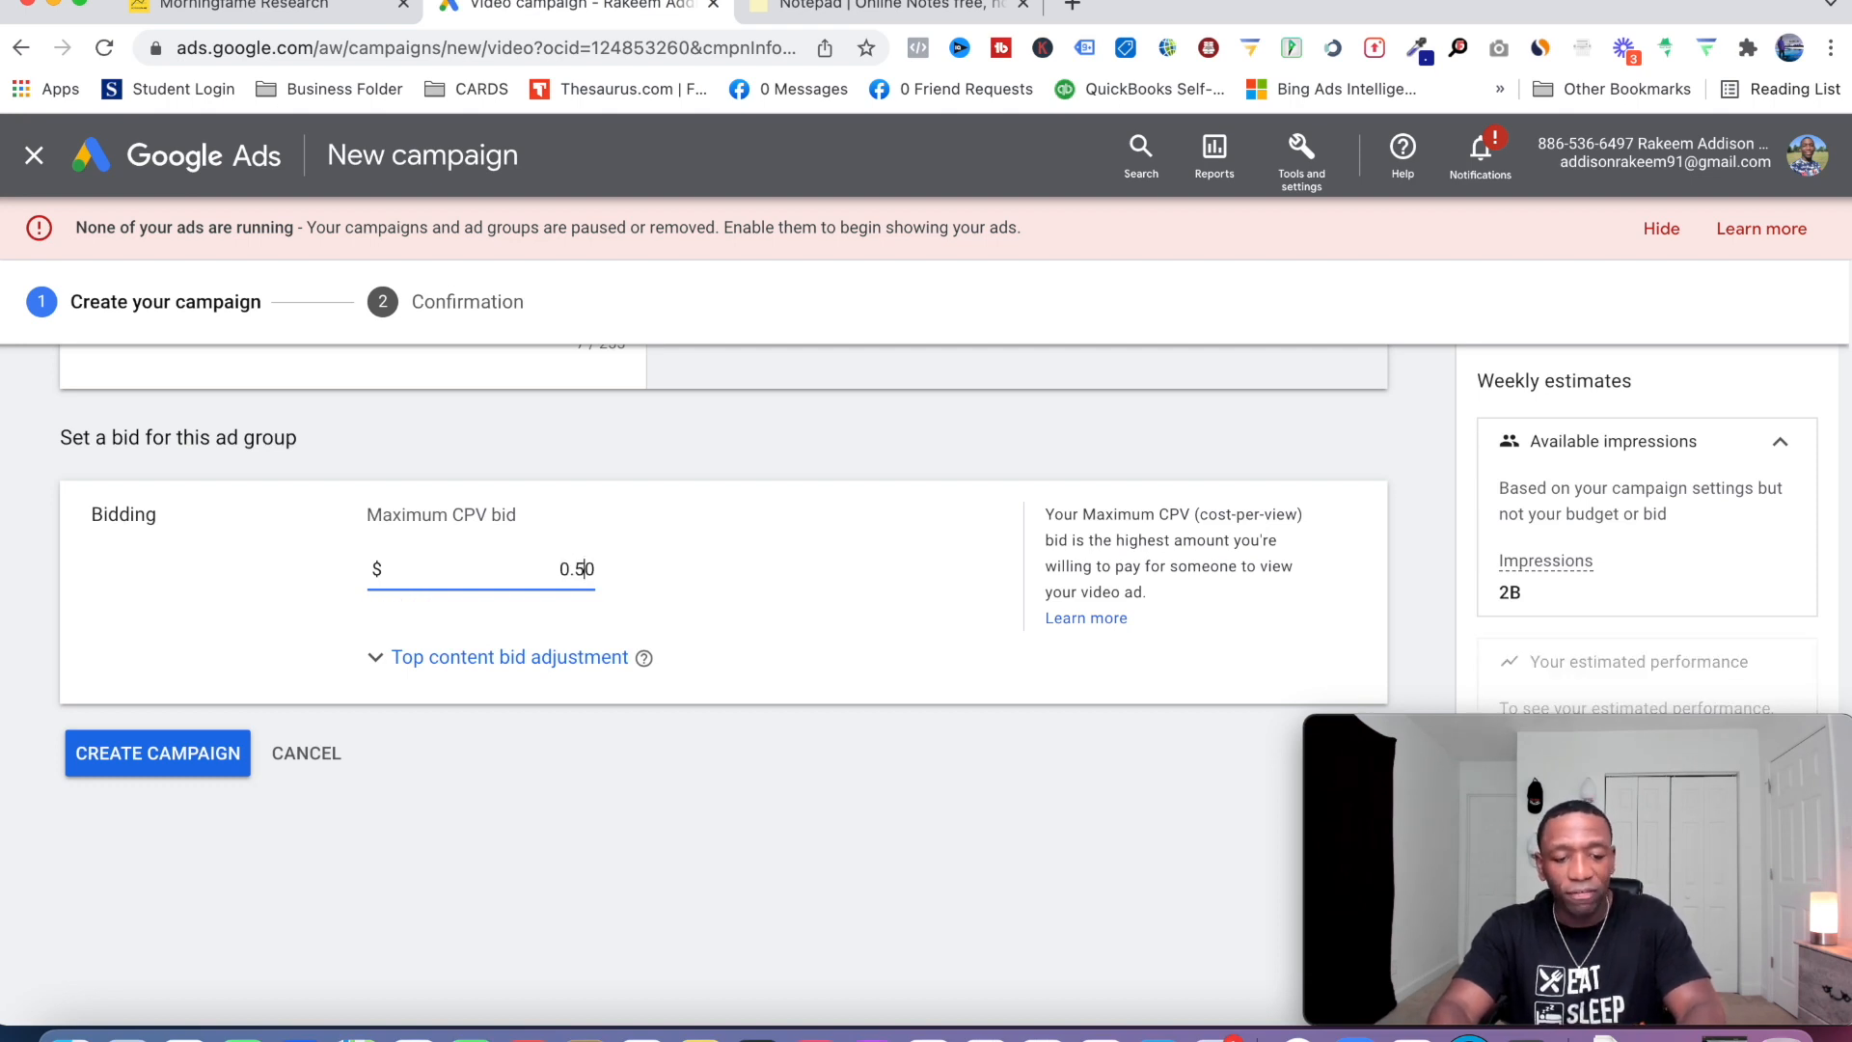
text(0)
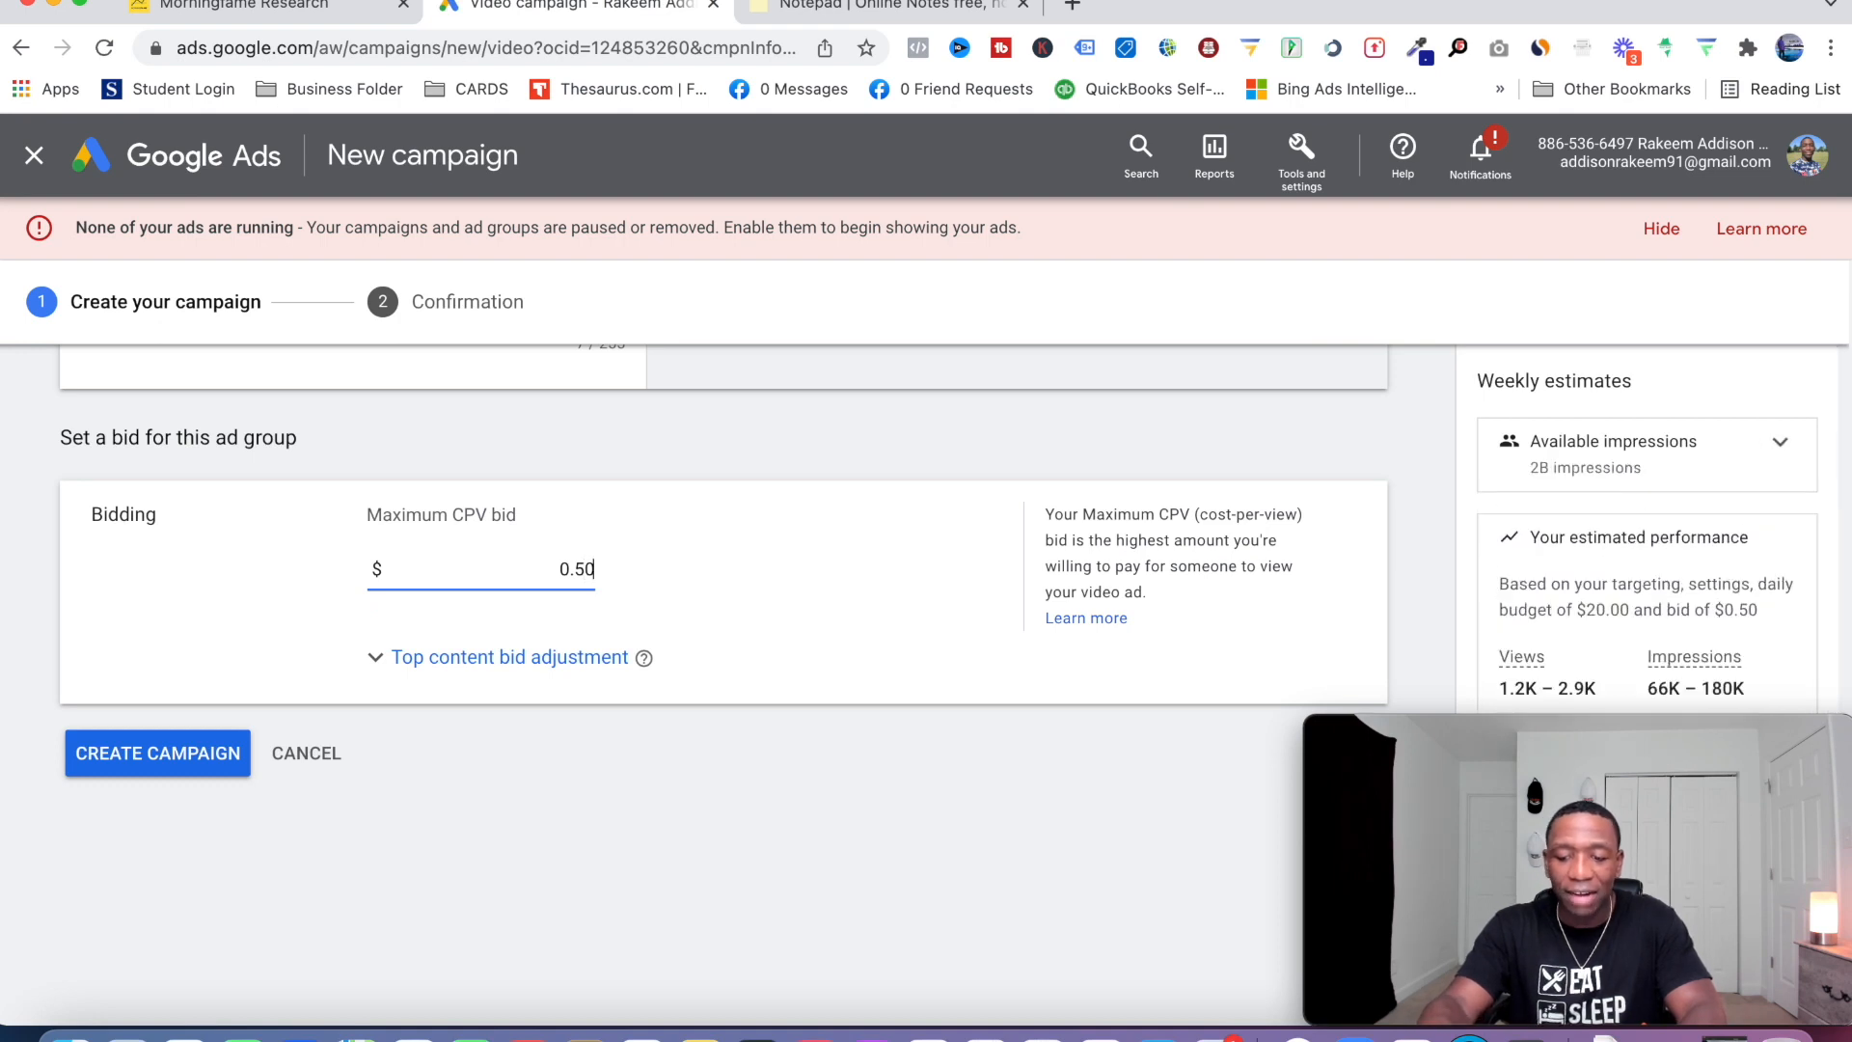
Try a maximum CPV bid of $0.05 for the ad group.
key(BackSpace)
key(BackSpace)
key(BackSpace)
key(BackSpace)
text(0.05)
click(789, 577)
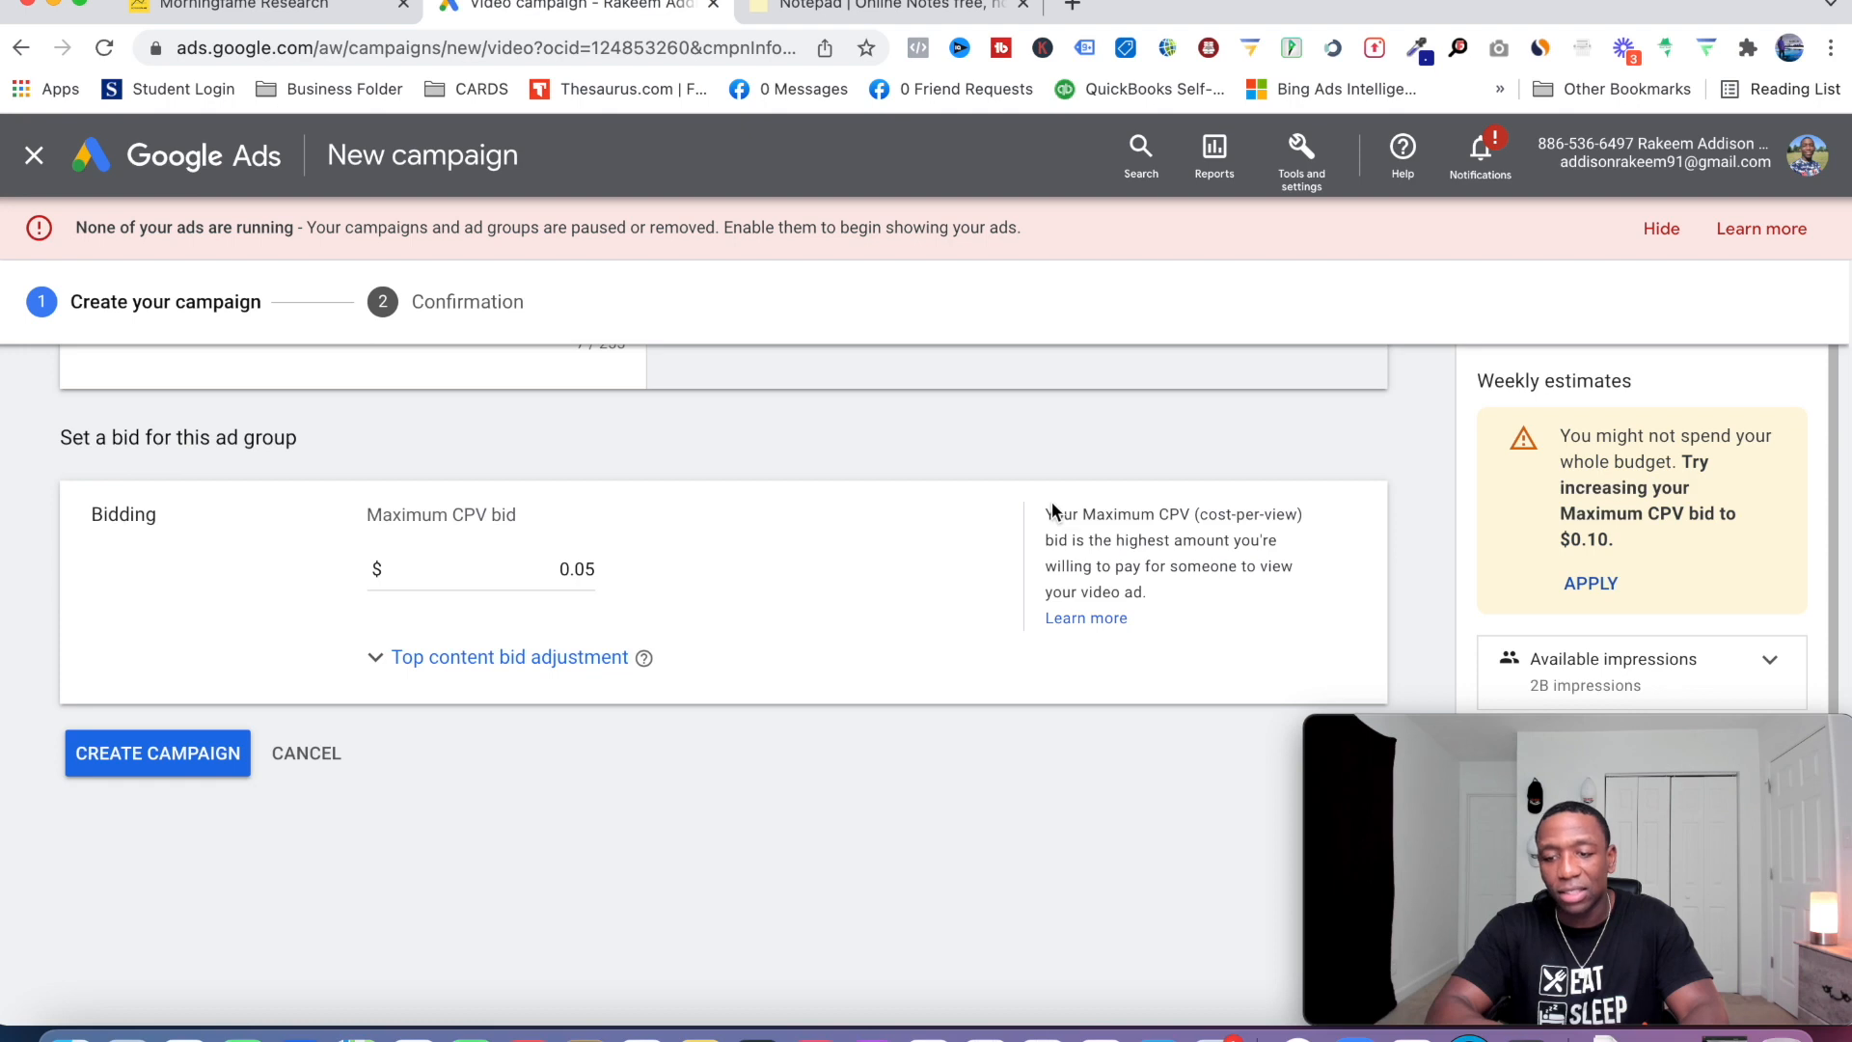
Set the ad group's maximum CPV bid to $0.10.
click(594, 564)
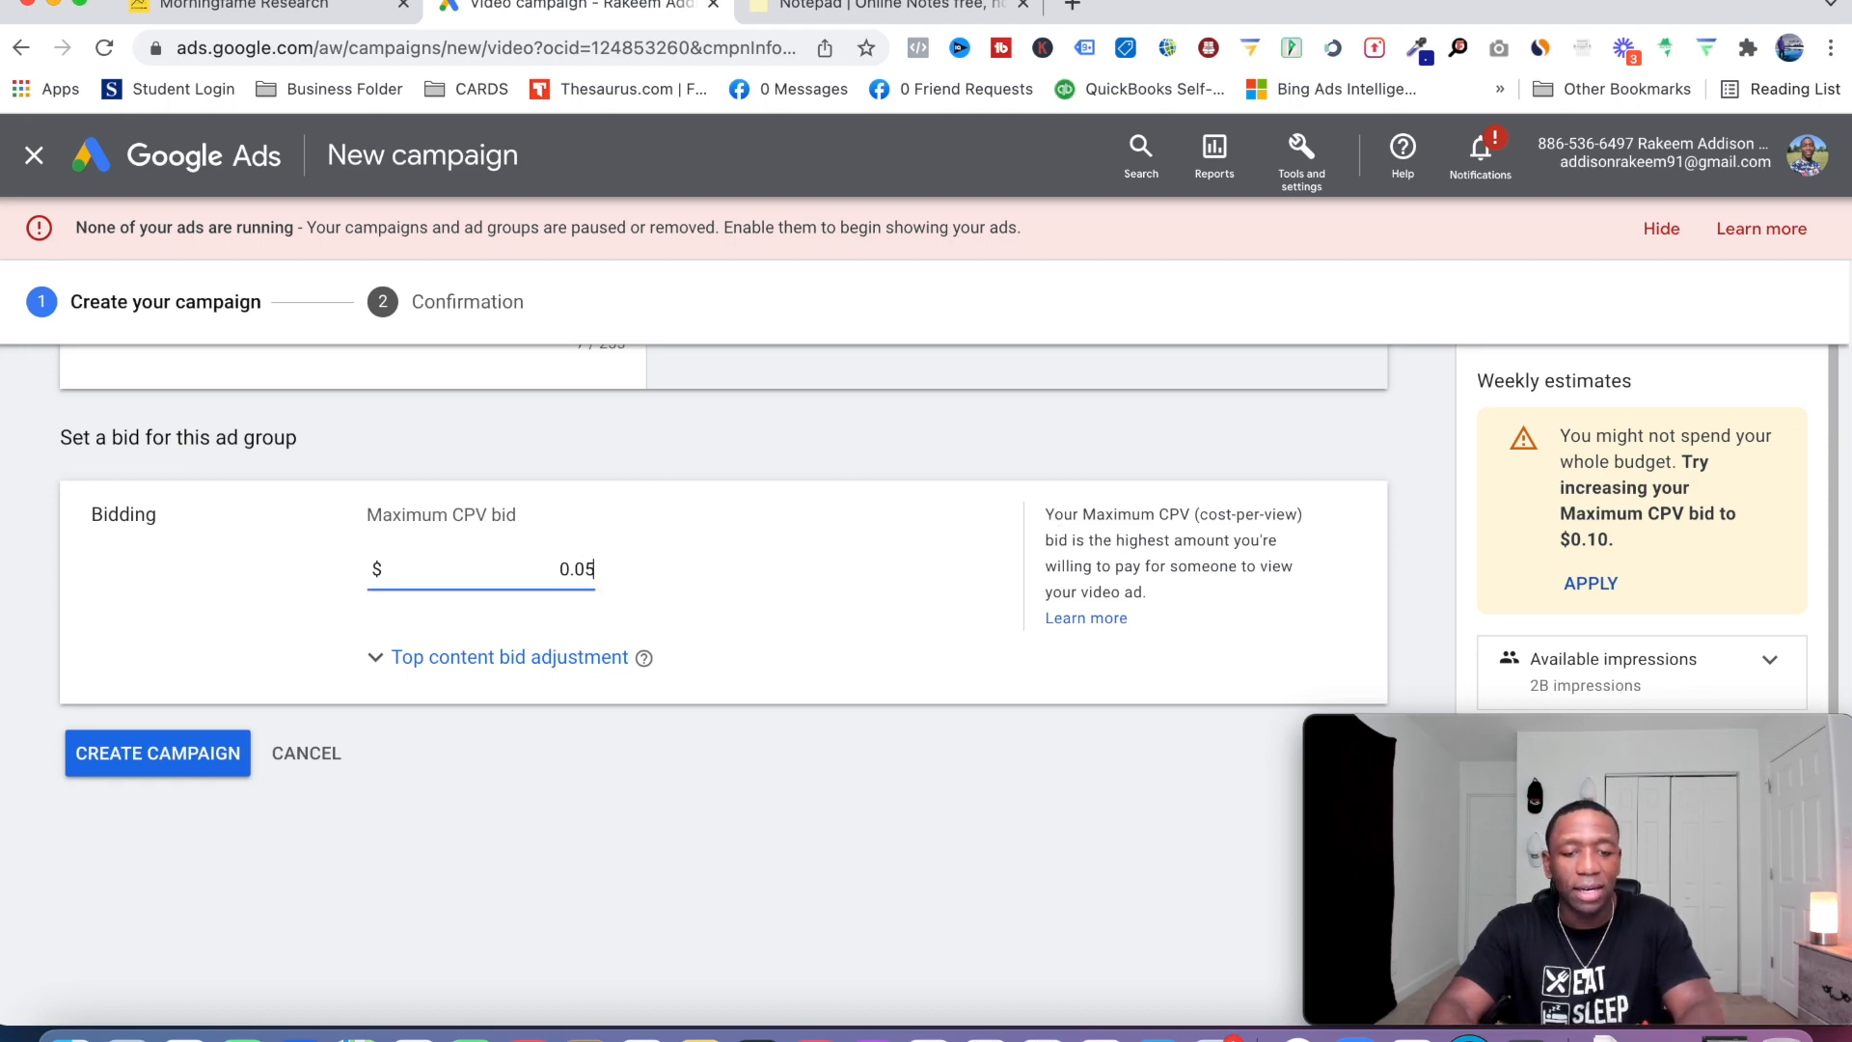
key(BackSpace)
key(BackSpace)
key(BackSpace)
key(BackSpace)
text(0.10)
click(909, 608)
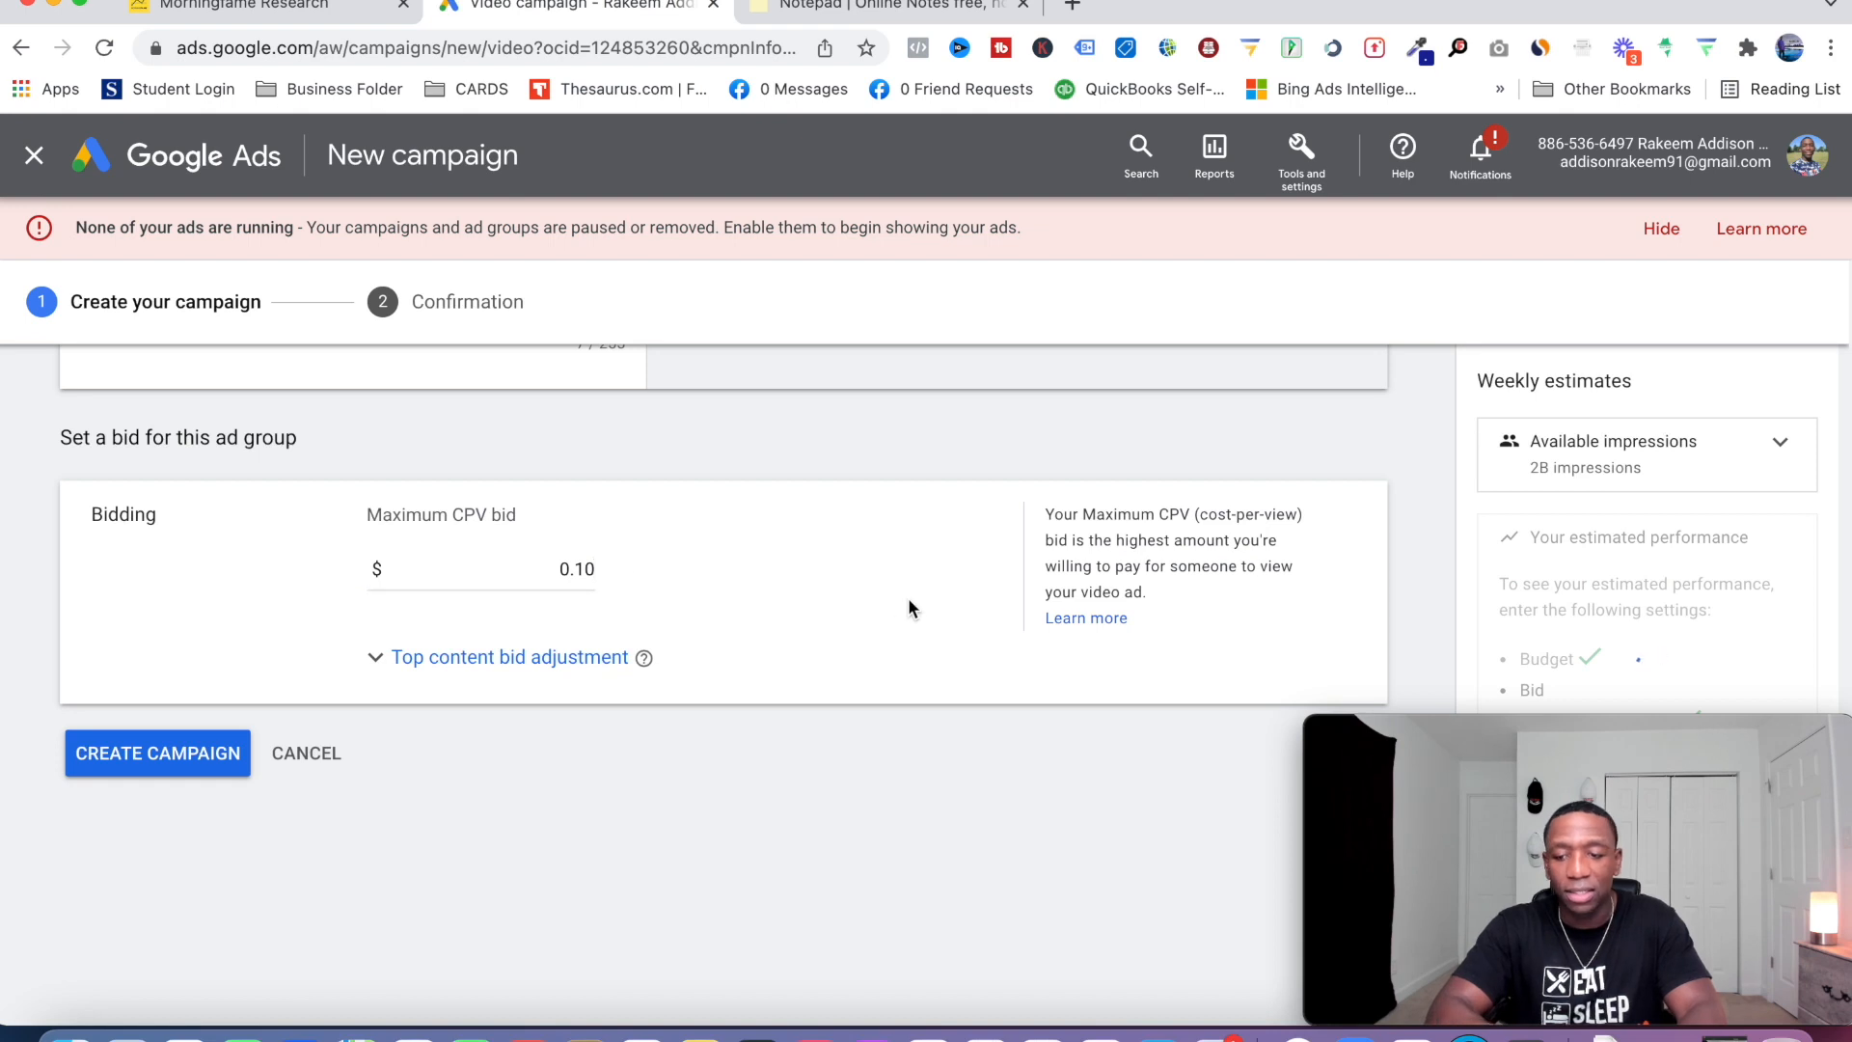
Examine the weekly estimated performance for the bid, moving the overlapping camera window aside and back.
scroll(1659, 543, down, 2)
mouse_move(1580, 751)
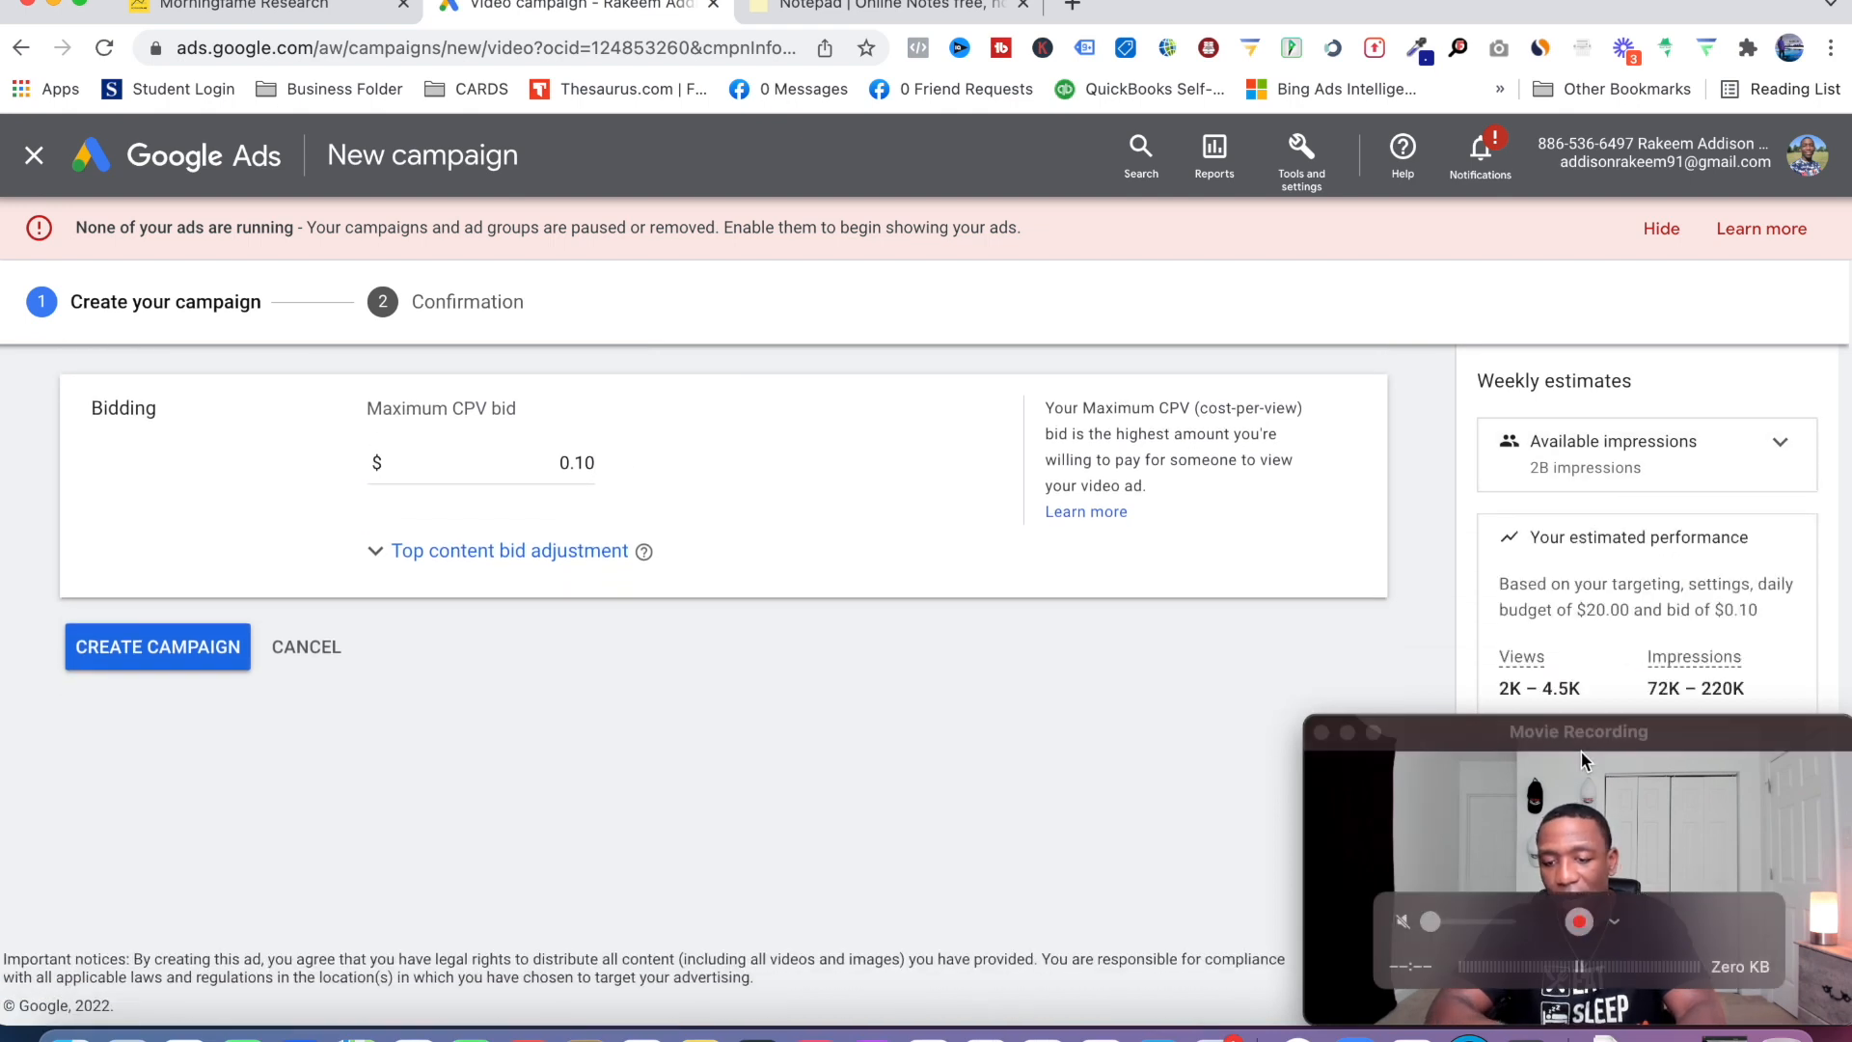
drag(1624, 739, 1034, 745)
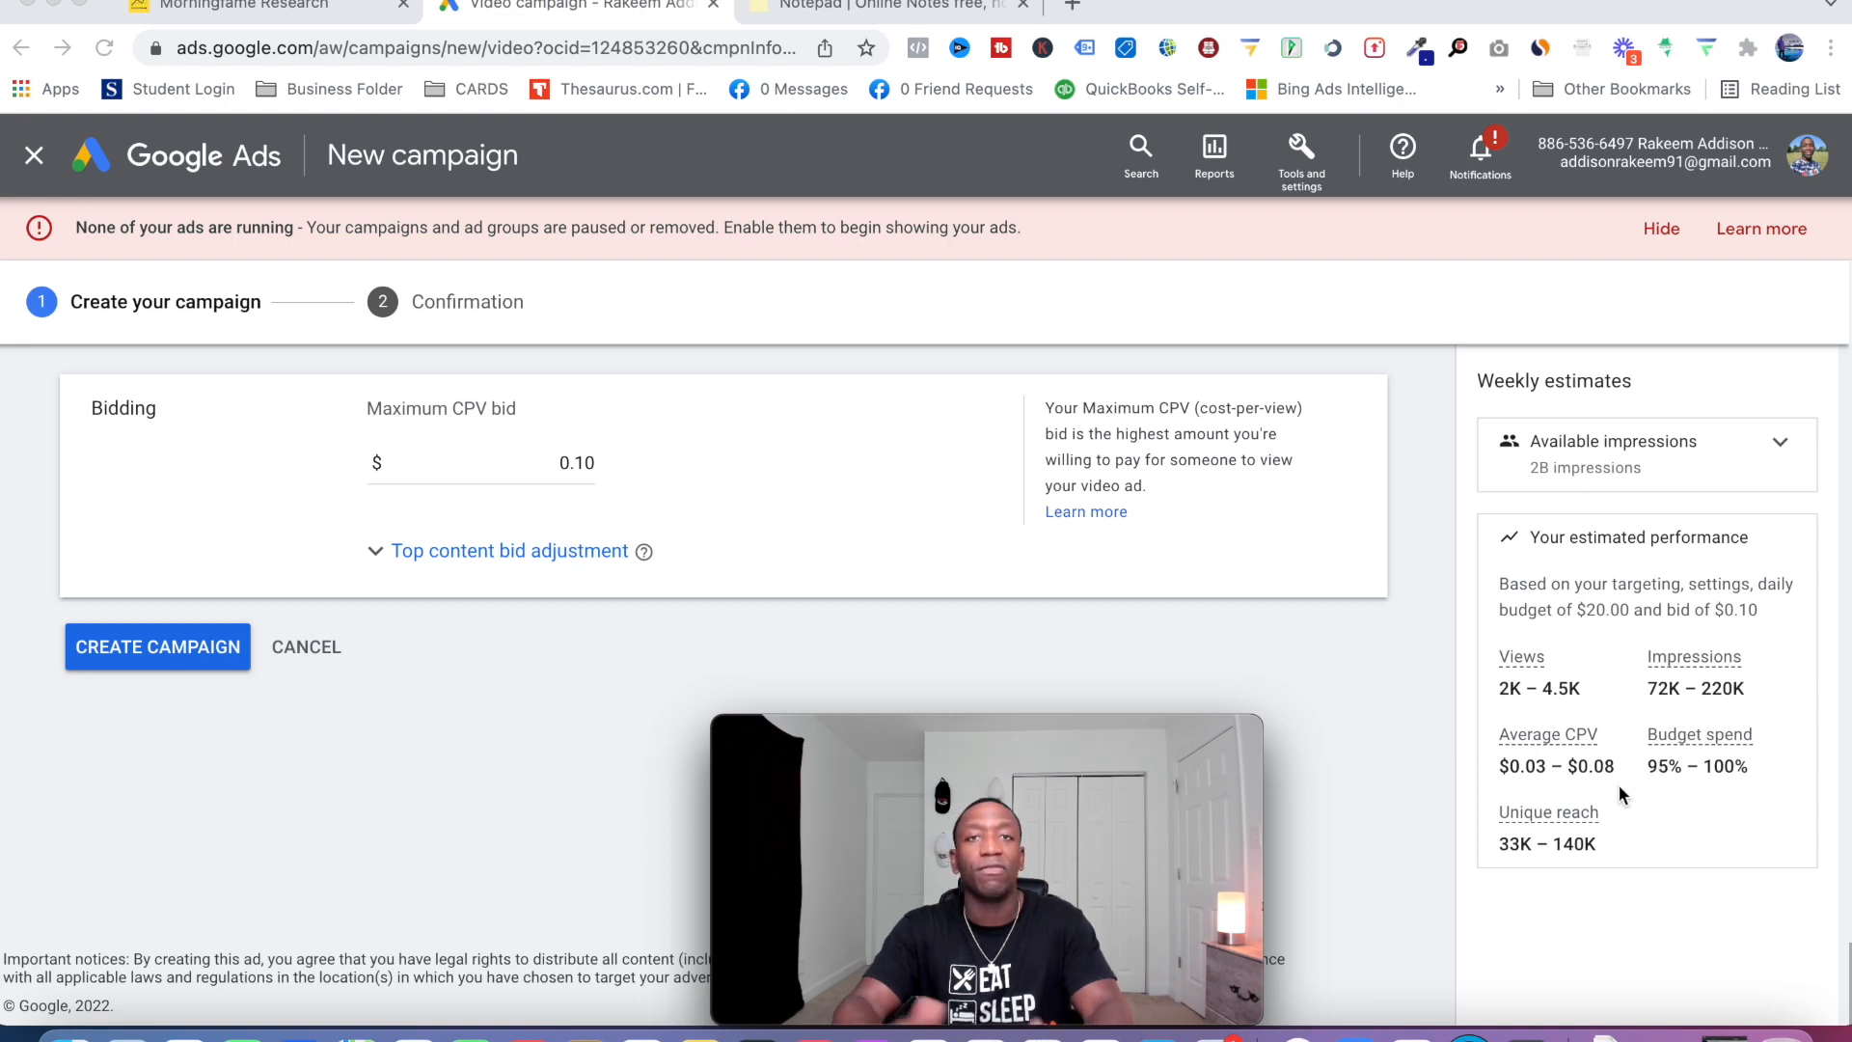
mouse_move(1130, 841)
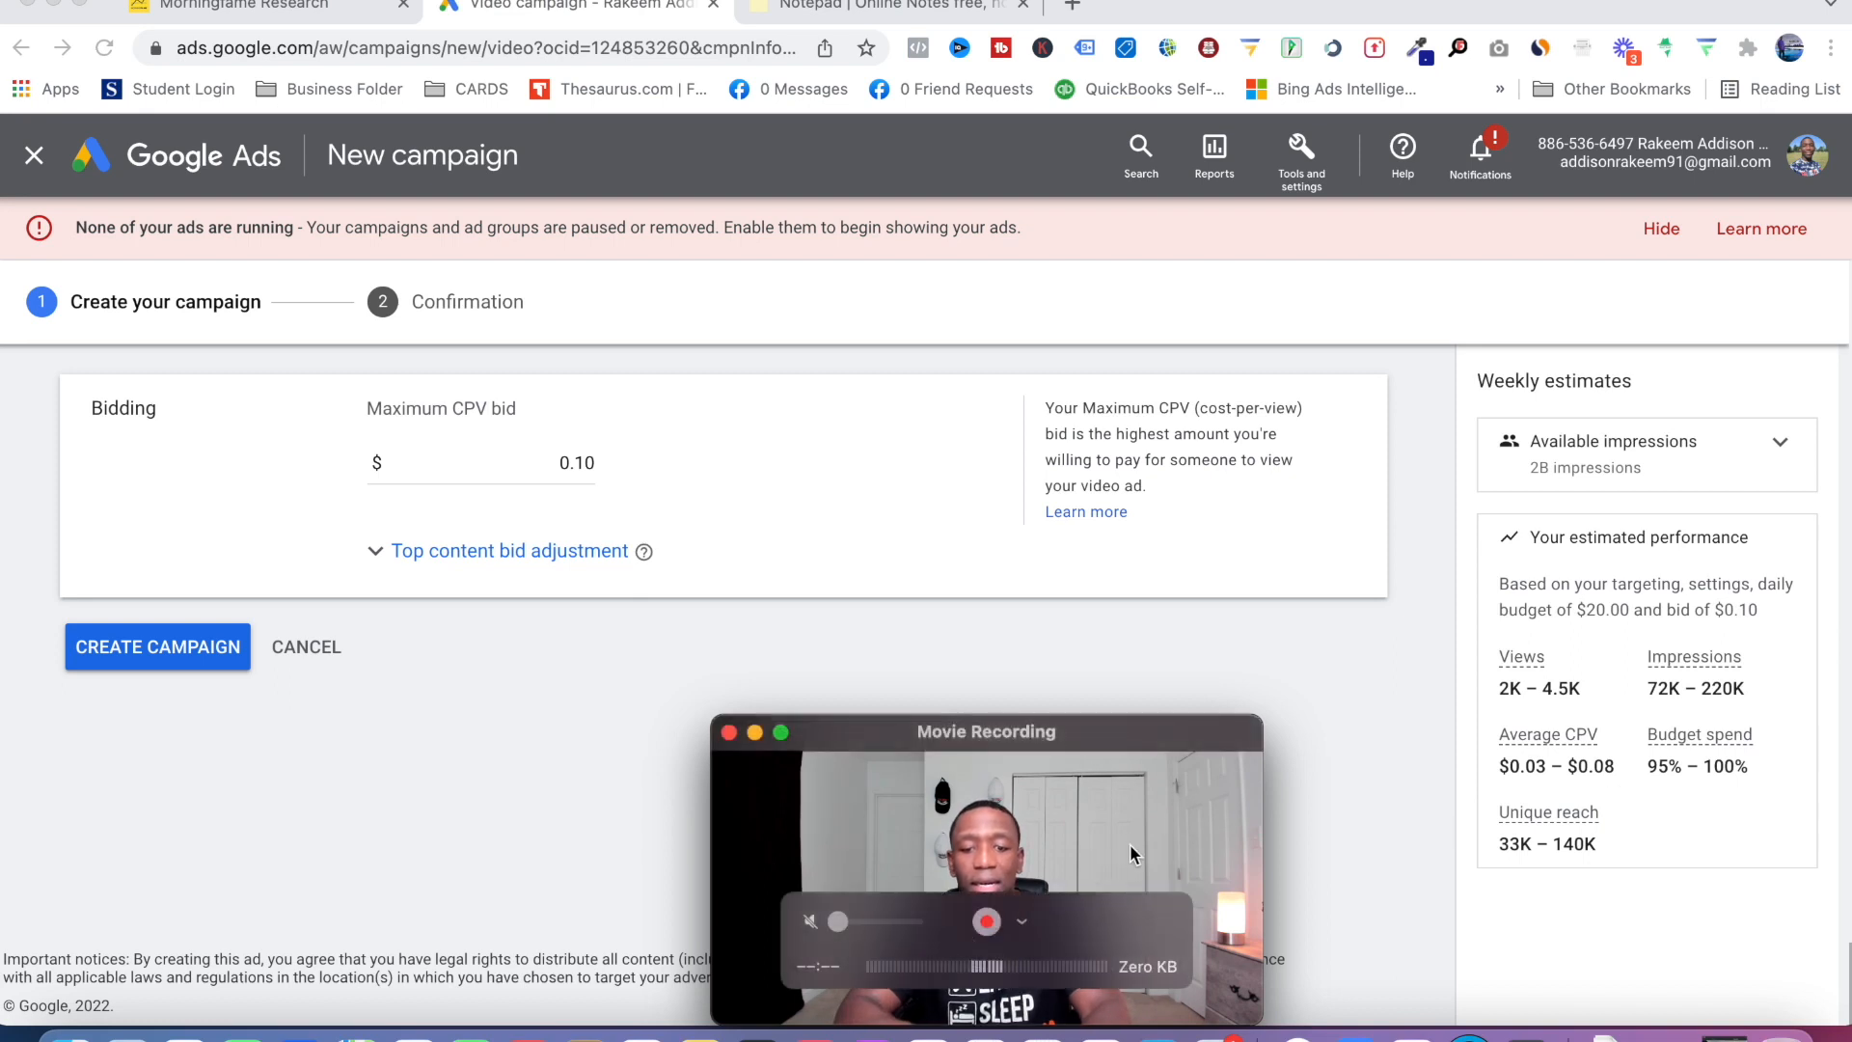
drag(1117, 725, 1714, 745)
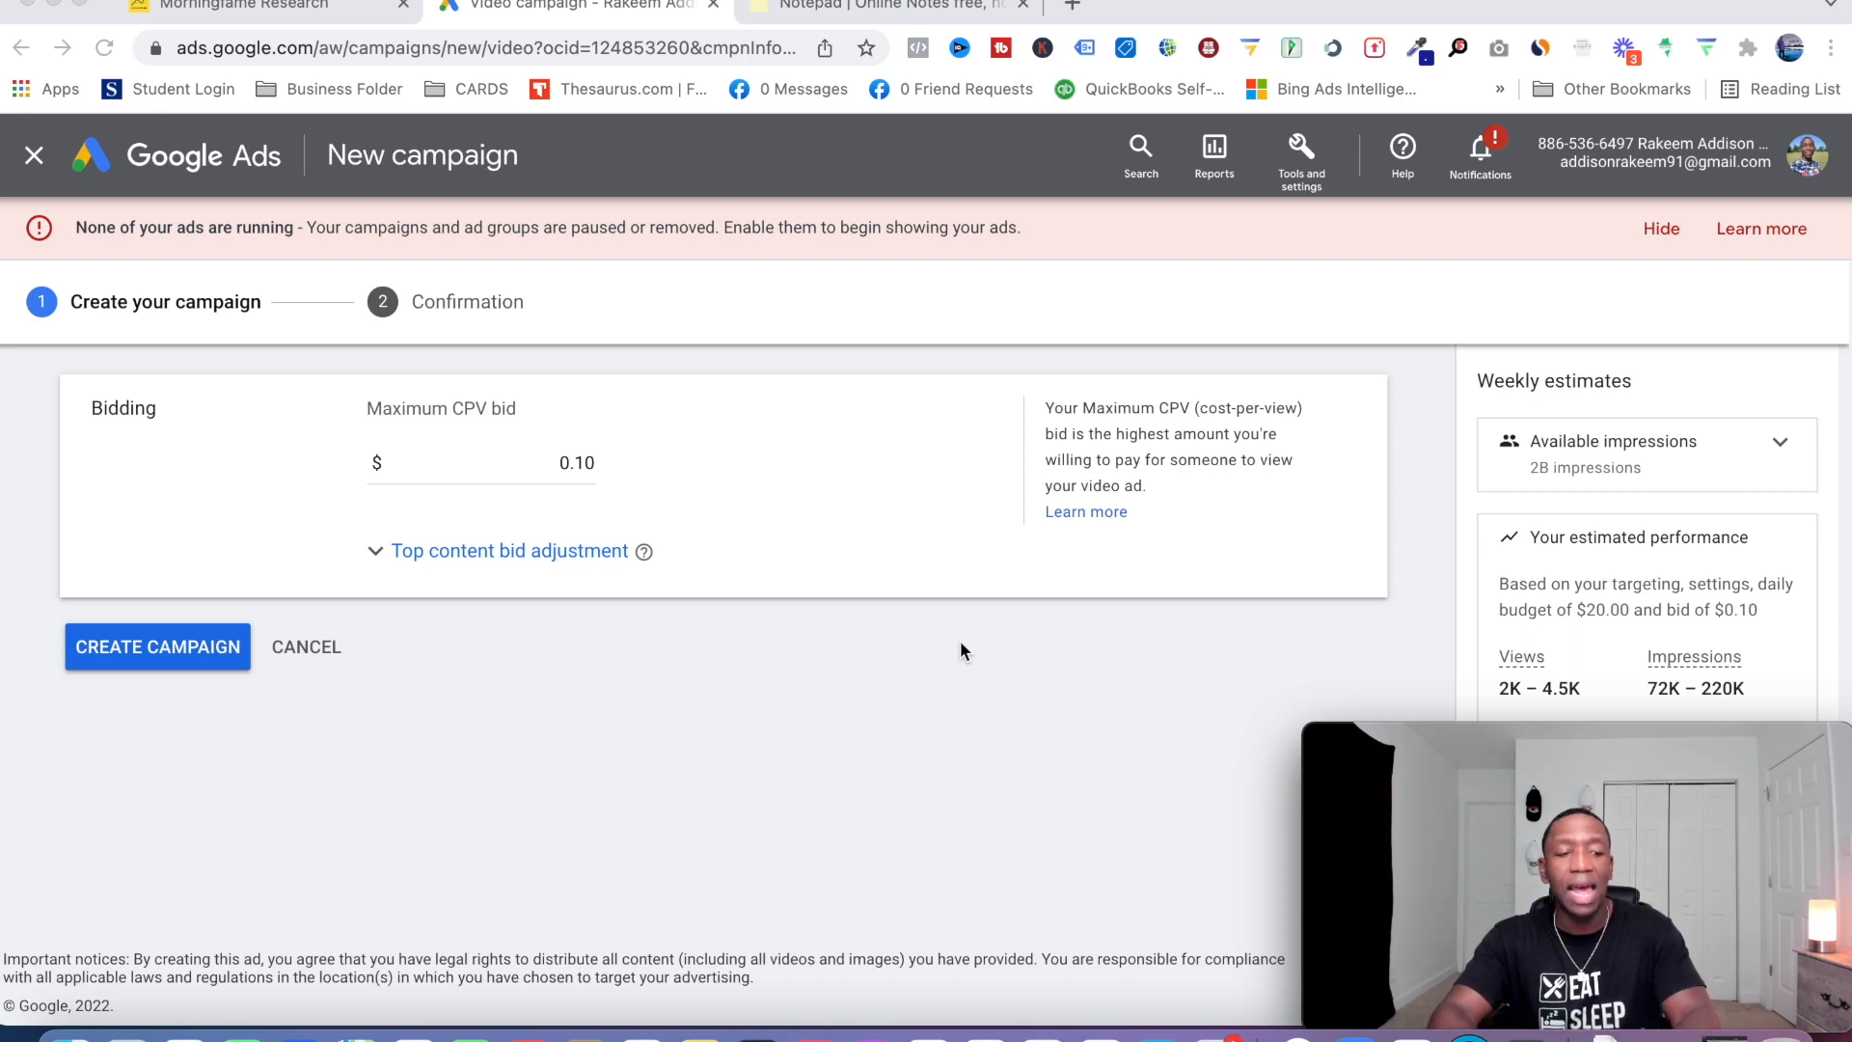
Create the video campaign and continue from the confirmation to its ad groups page.
click(132, 649)
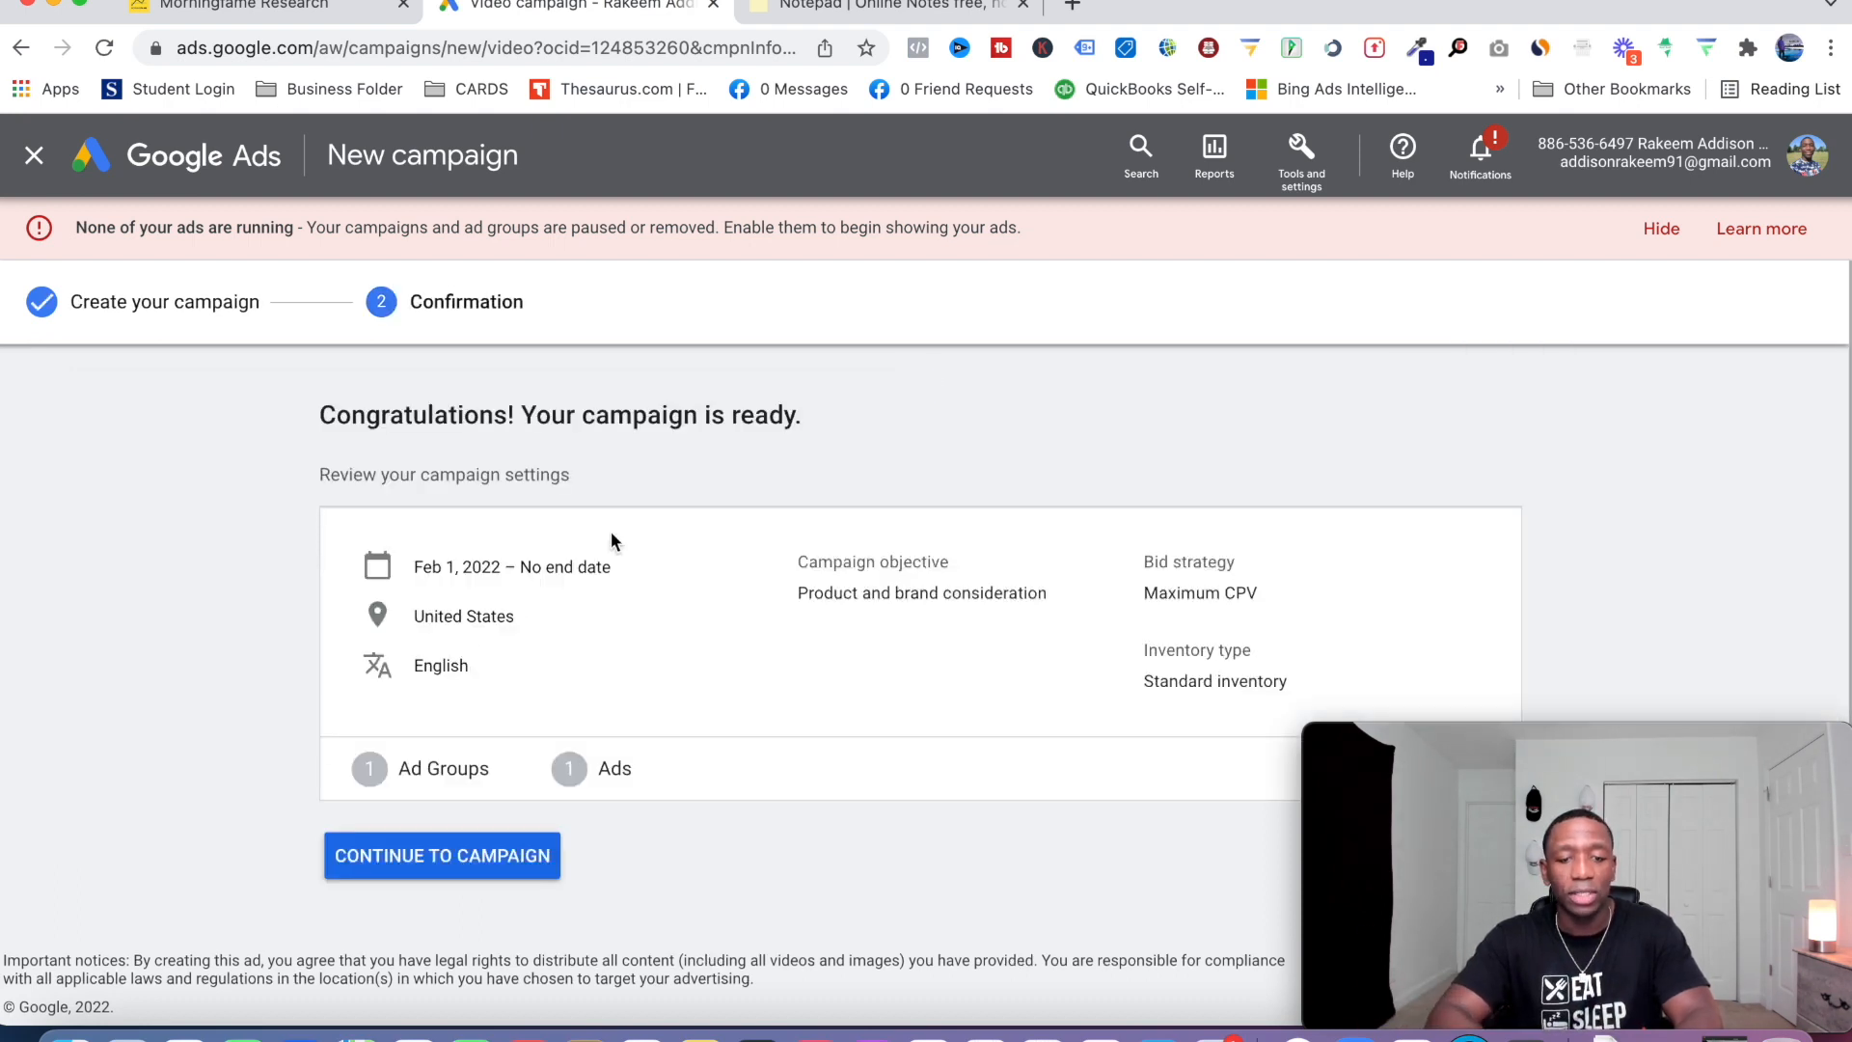
click(433, 872)
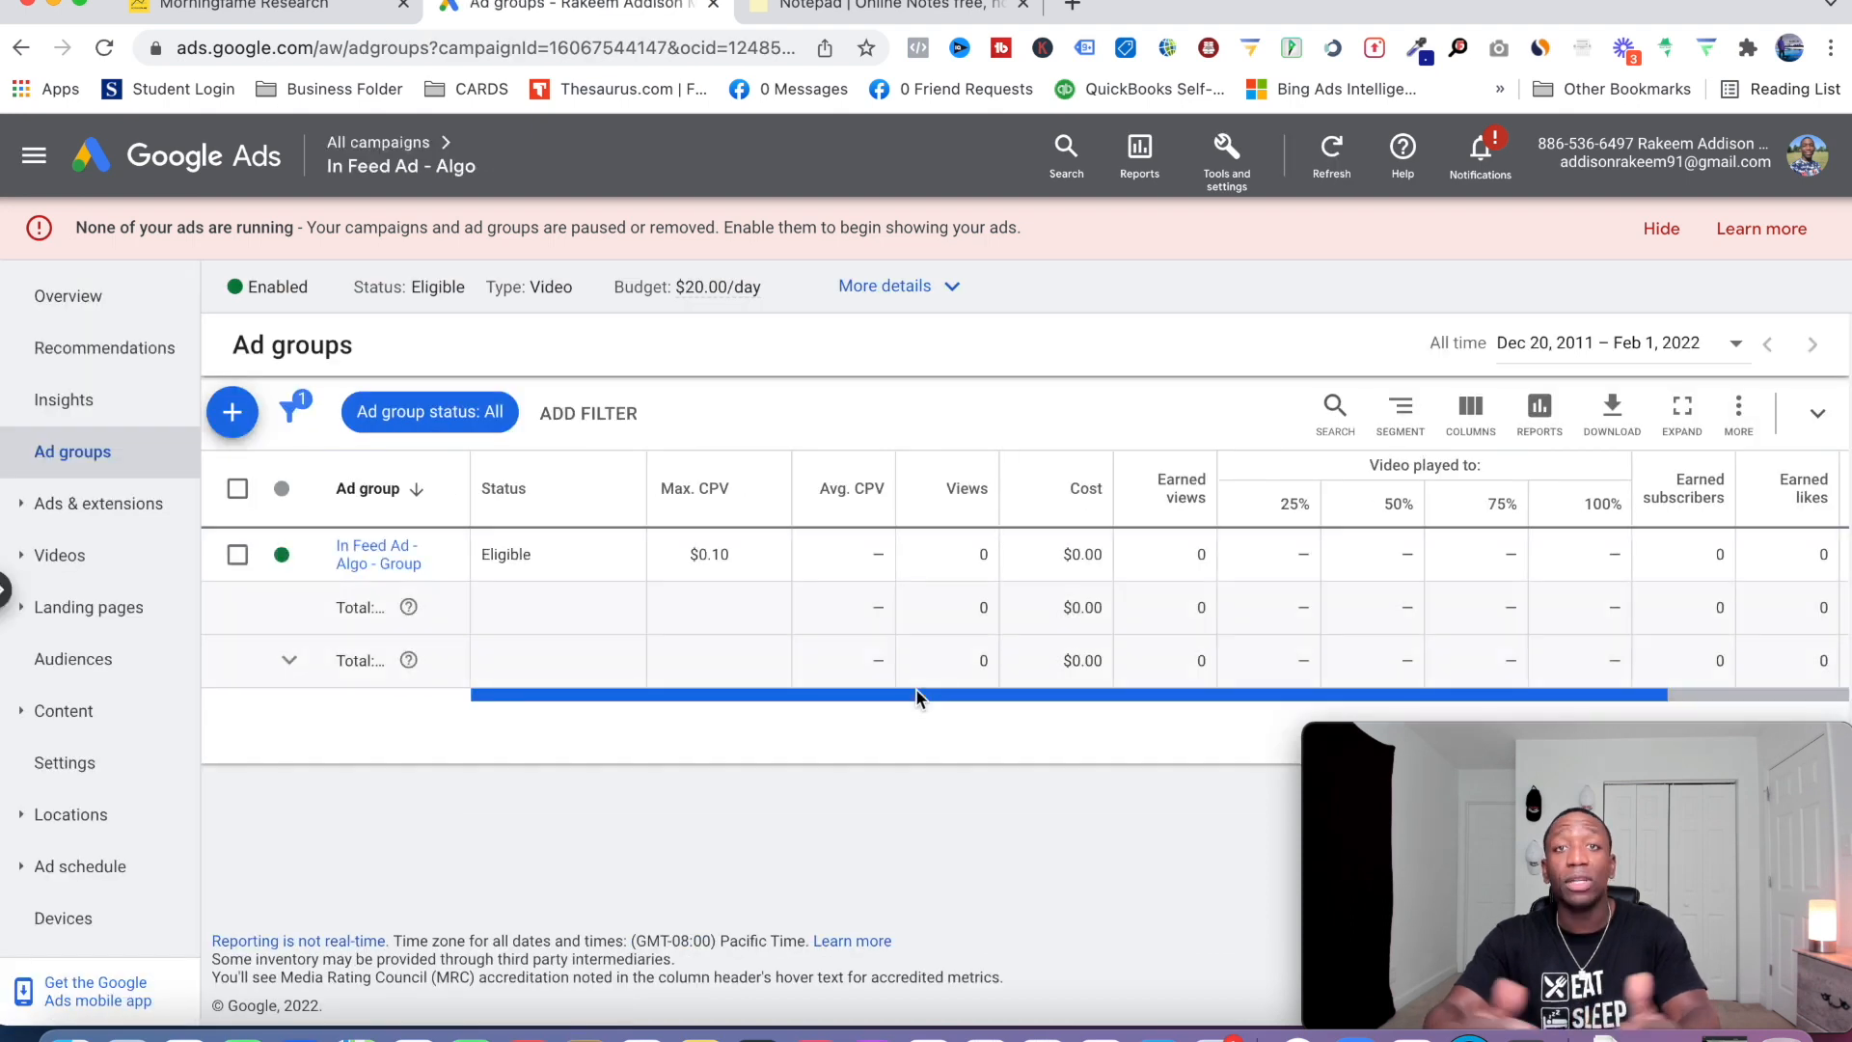